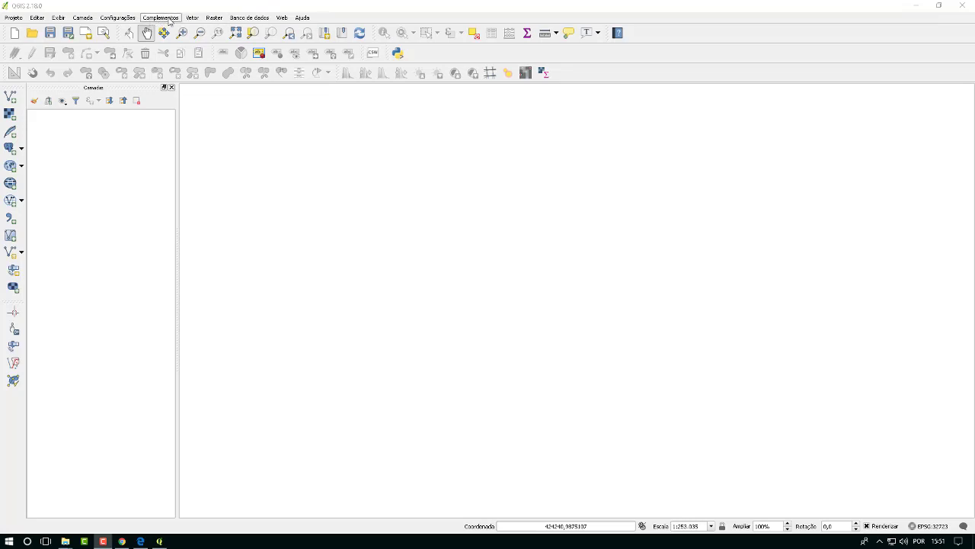
Find the Easy AHP plugin with the search "easy ahp", install it and close the plugin manager
{"action": "left_click", "coordinate": [169, 21]}
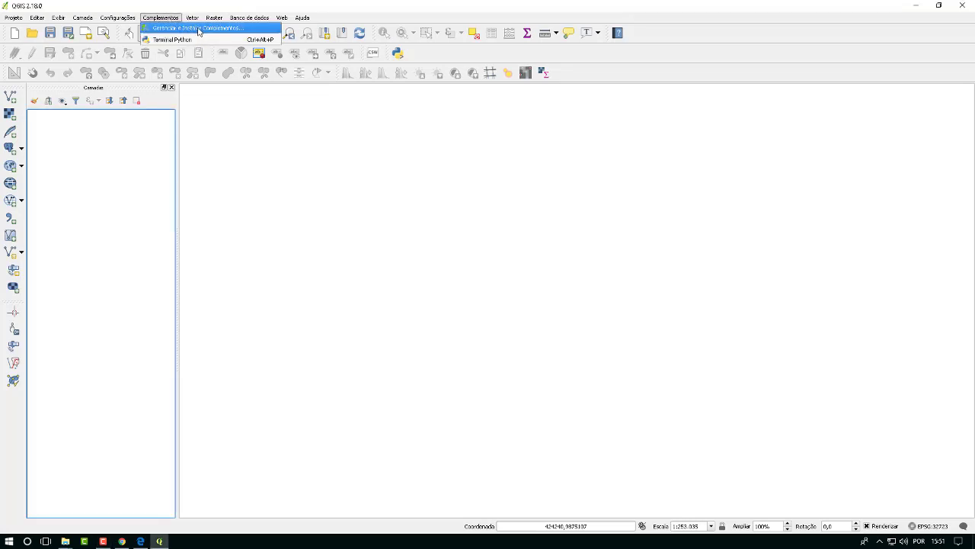
{"action": "left_click", "coordinate": [198, 28]}
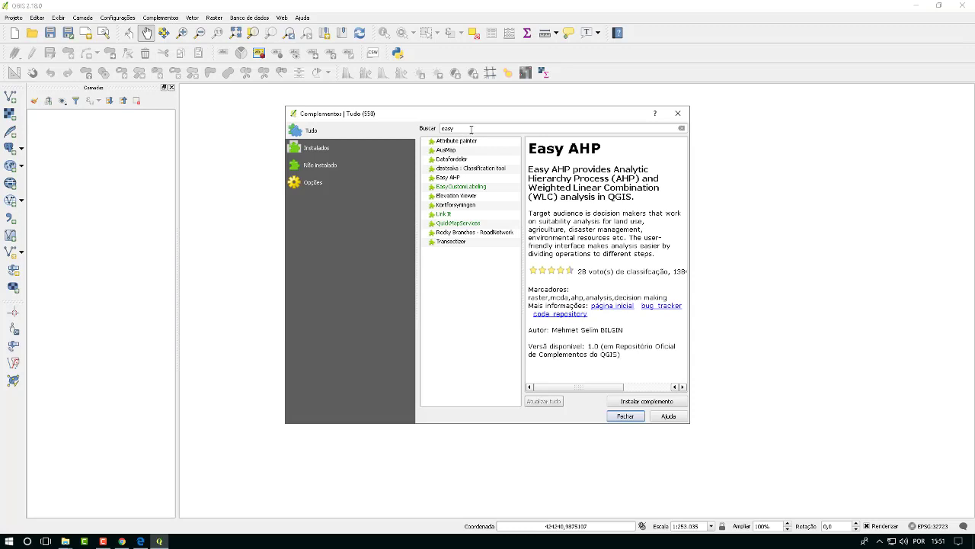
{"action": "left_click", "coordinate": [471, 130]}
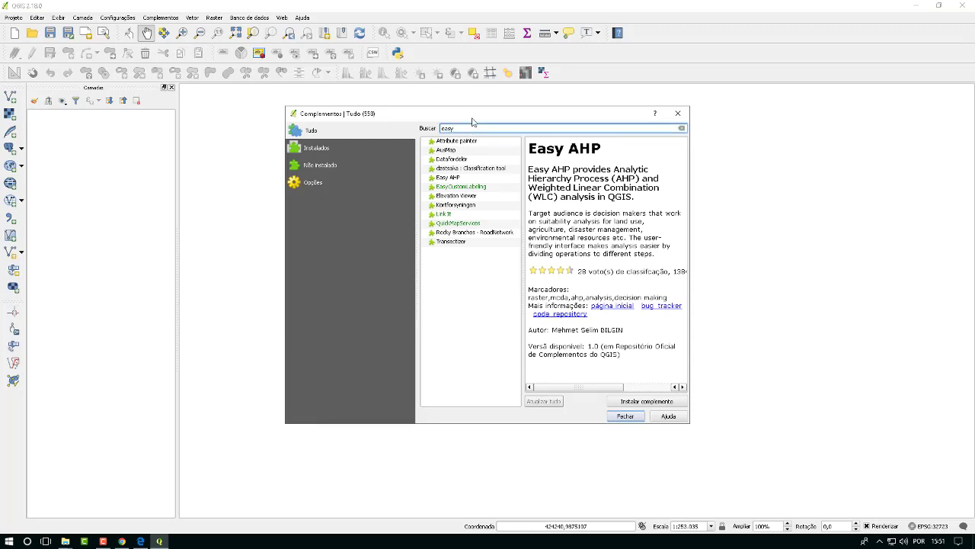
{"action": "type", "text": "ah"}
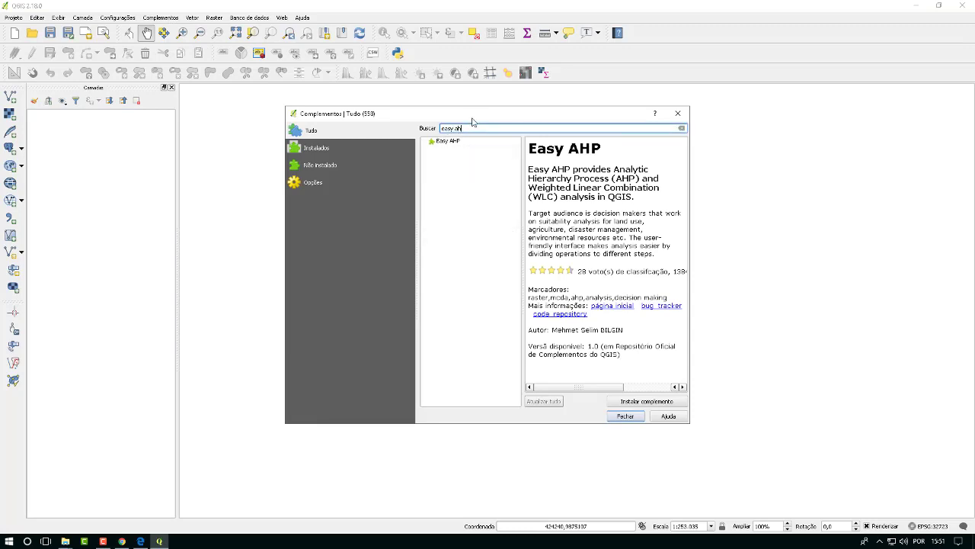
{"action": "type", "text": "p"}
{"action": "left_click", "coordinate": [450, 142]}
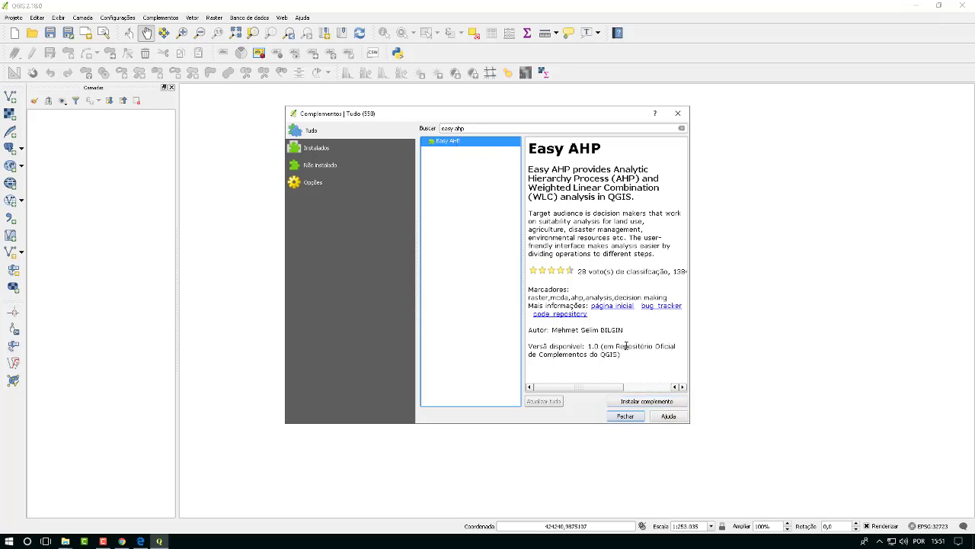
{"action": "left_click", "coordinate": [648, 403]}
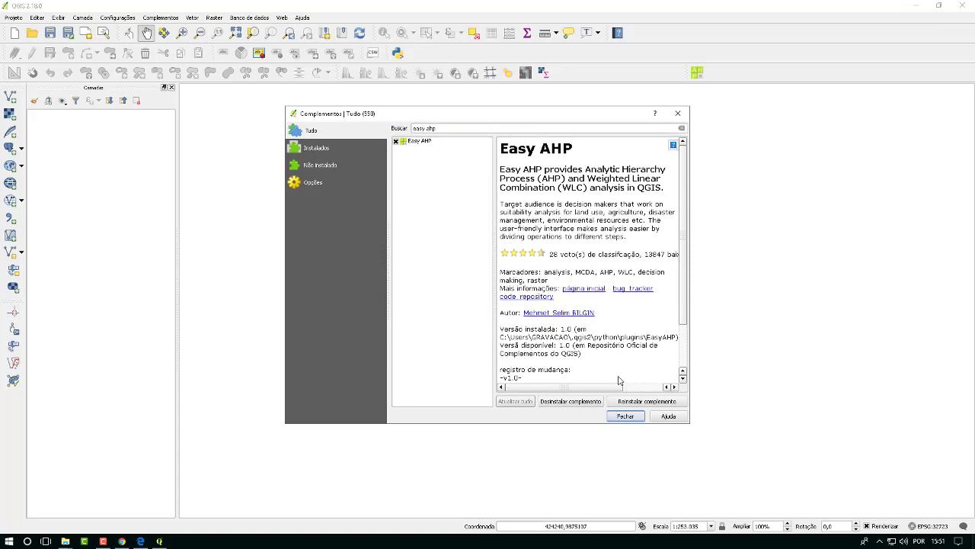
{"action": "scroll", "coordinate": [621, 378], "scroll_direction": "down", "scroll_amount": 2}
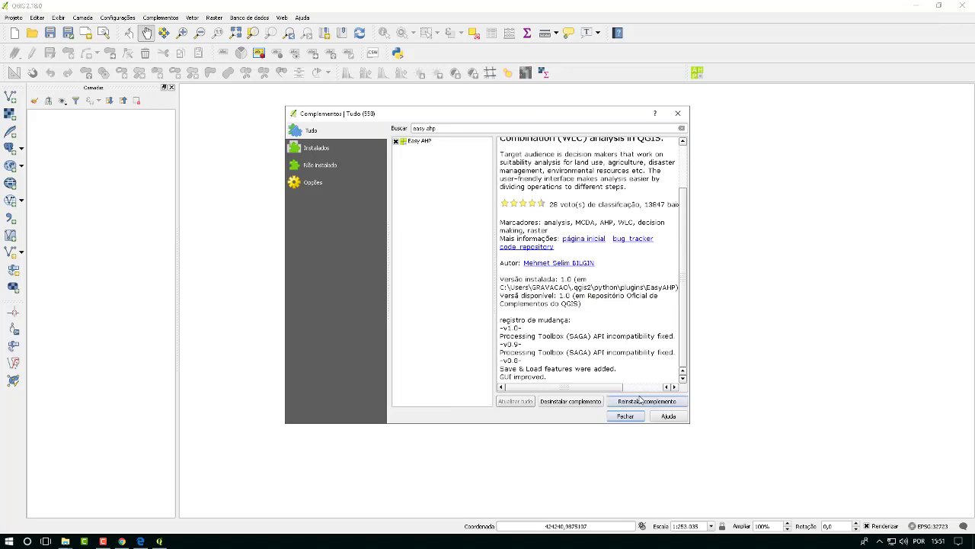
{"action": "left_click", "coordinate": [626, 416]}
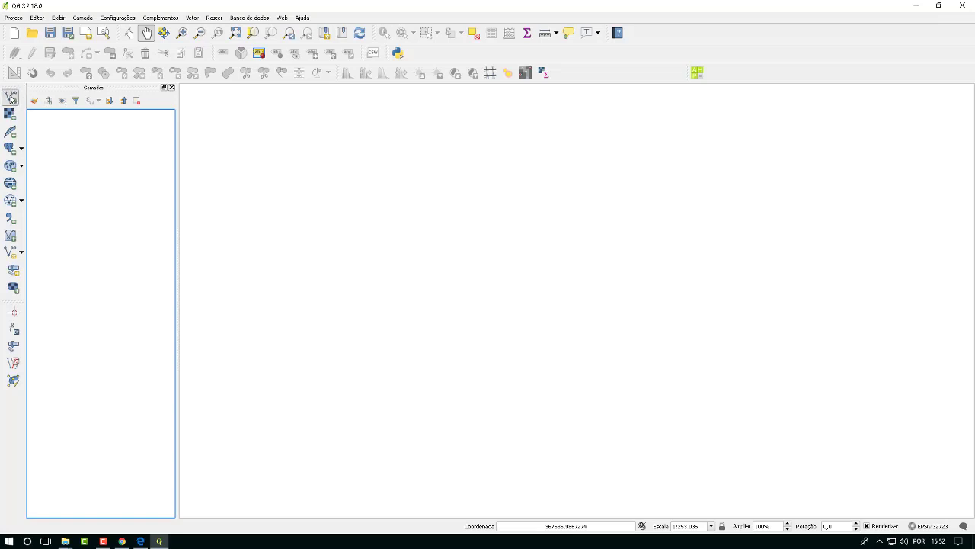
Add the shapefile Uso.shp from C:\AHP\shape to the project as a vector layer
{"action": "left_click", "coordinate": [9, 96]}
{"action": "left_click", "coordinate": [581, 292]}
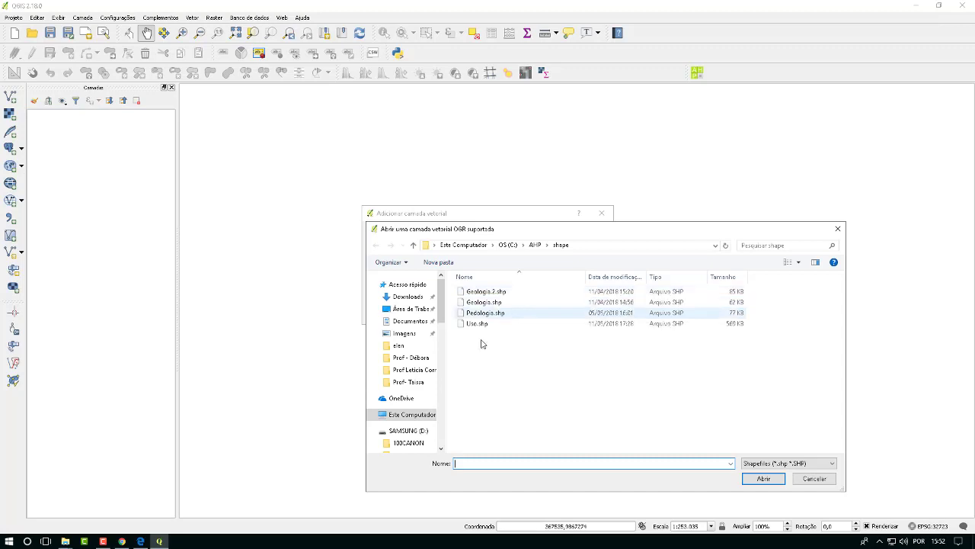
{"action": "left_click", "coordinate": [487, 326]}
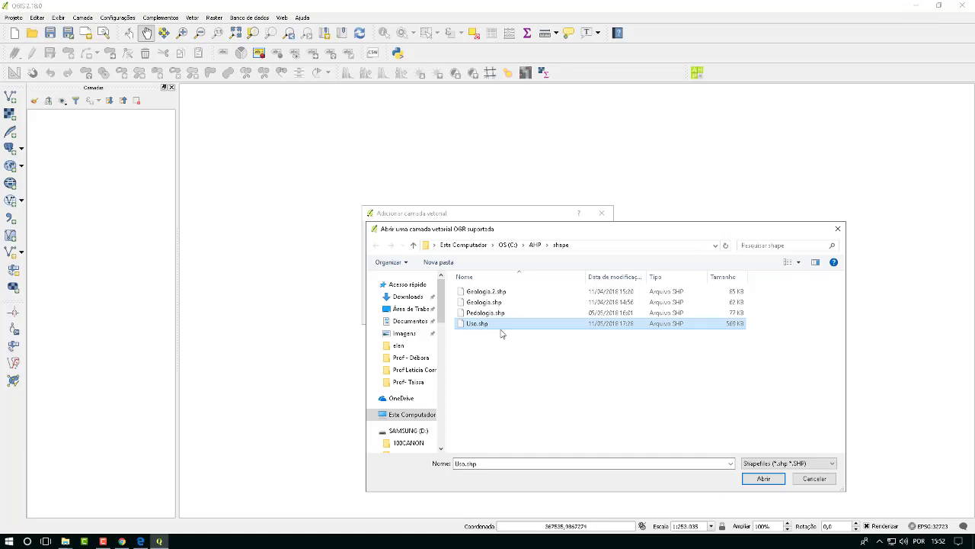
{"action": "left_click", "coordinate": [769, 480]}
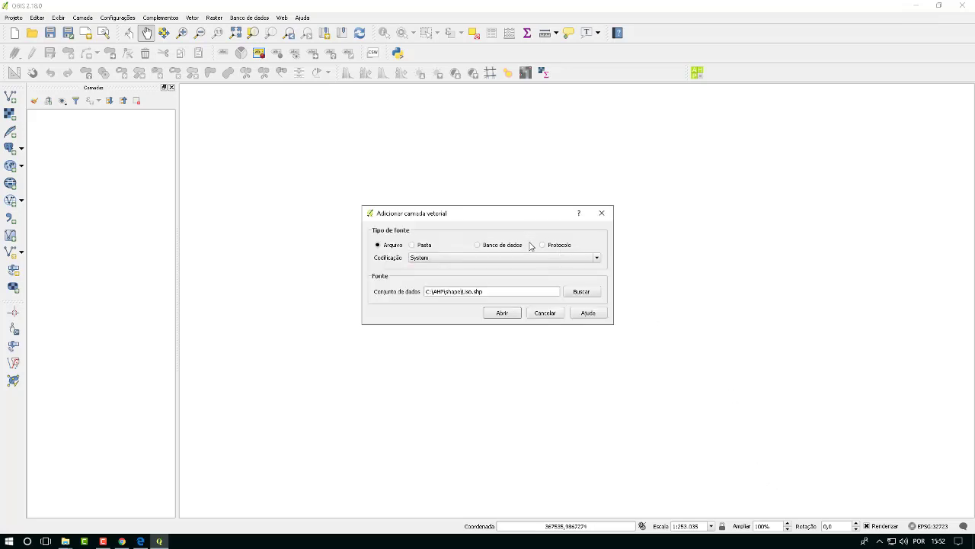
{"action": "left_click", "coordinate": [503, 312]}
{"action": "left_click_drag", "start_coordinate": [565, 299], "coordinate": [530, 309]}
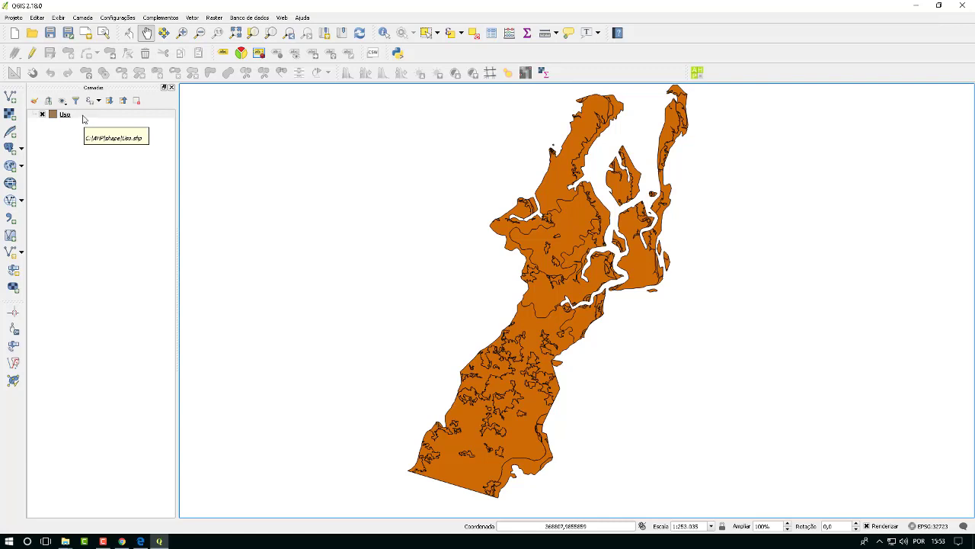
Filter the Uso layer with the expression "classe_1" = 'Ap'
{"action": "left_click", "coordinate": [81, 116]}
{"action": "right_click", "coordinate": [81, 116]}
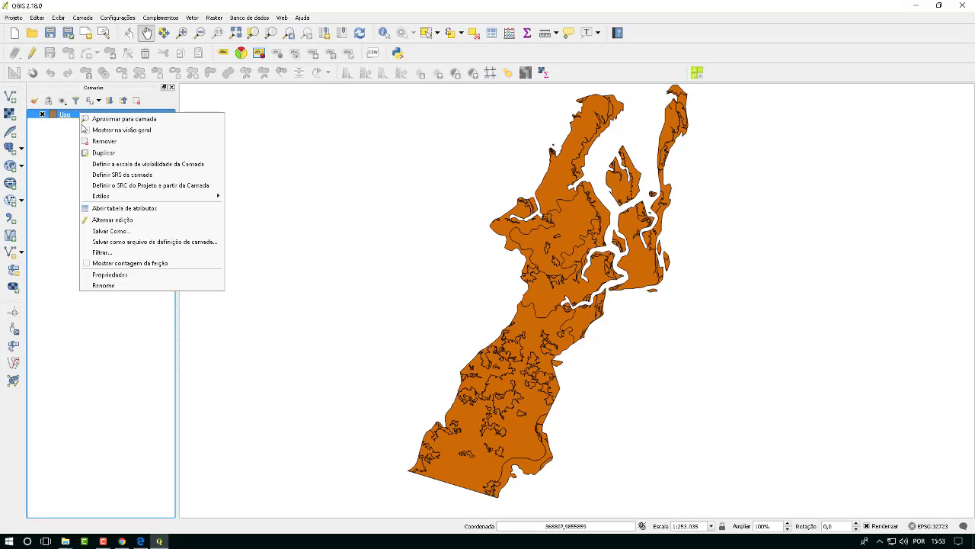
{"action": "left_click", "coordinate": [102, 252]}
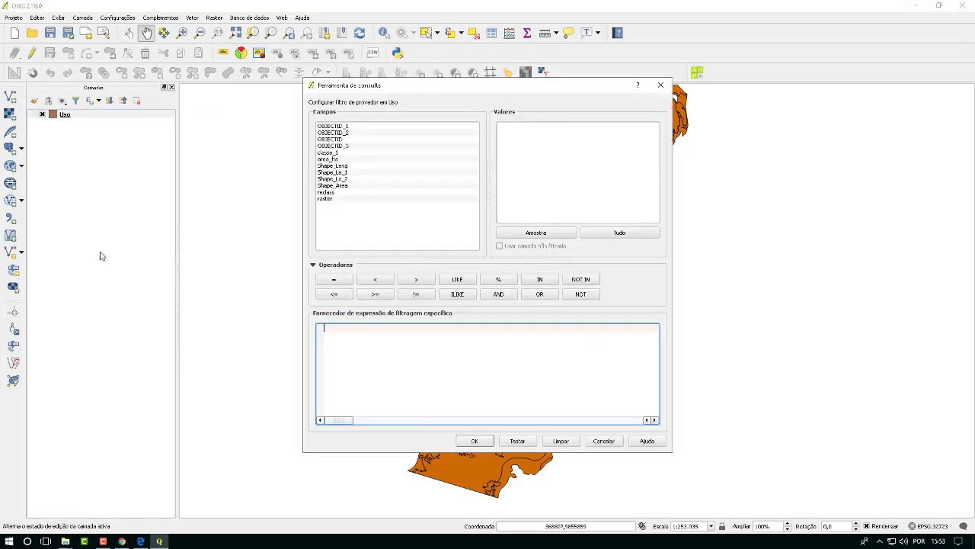
{"action": "double_click", "coordinate": [337, 154]}
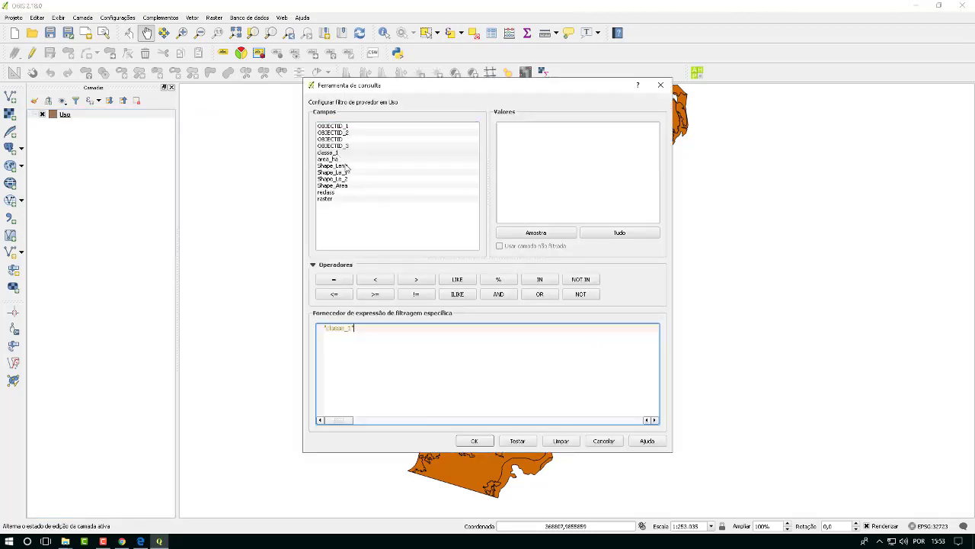
{"action": "left_click", "coordinate": [336, 279]}
{"action": "left_click", "coordinate": [531, 233]}
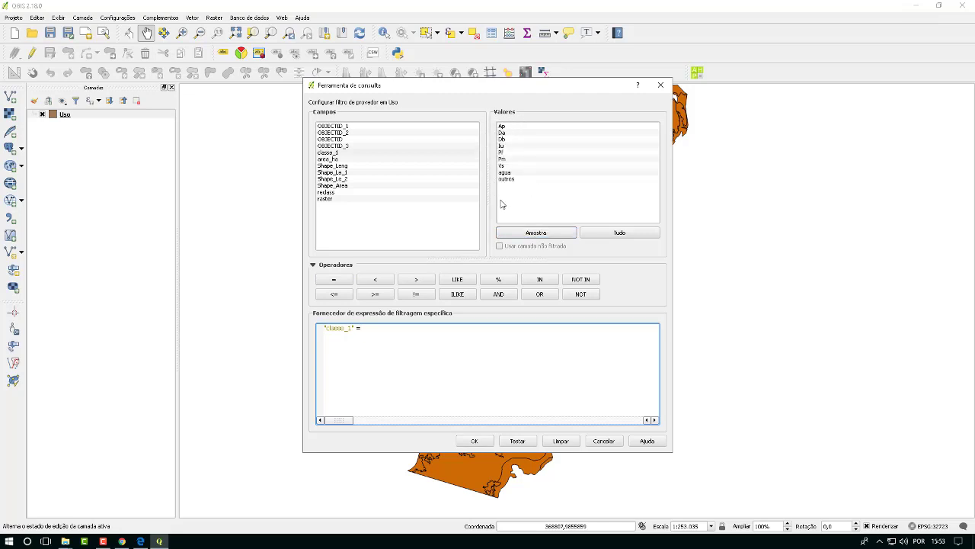
{"action": "left_click", "coordinate": [66, 541]}
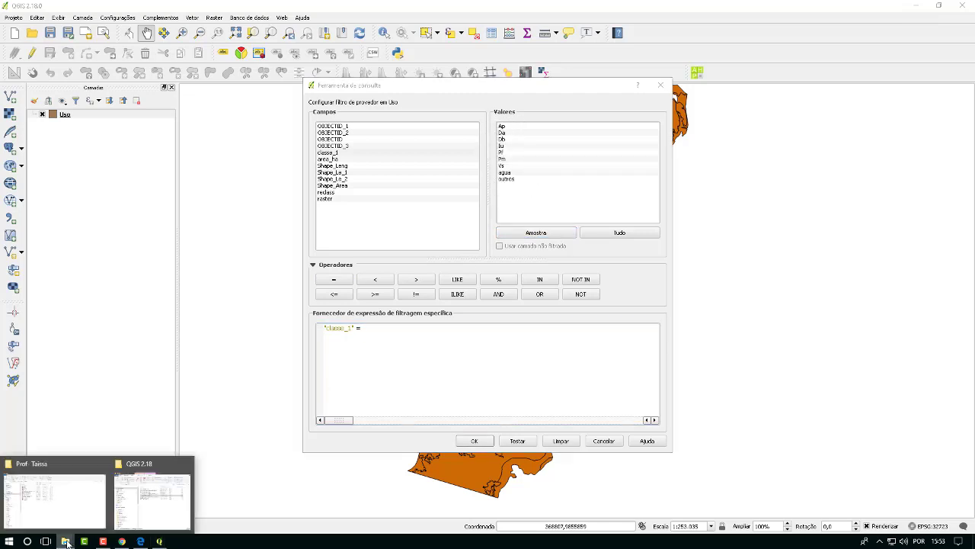
{"action": "left_click", "coordinate": [523, 201]}
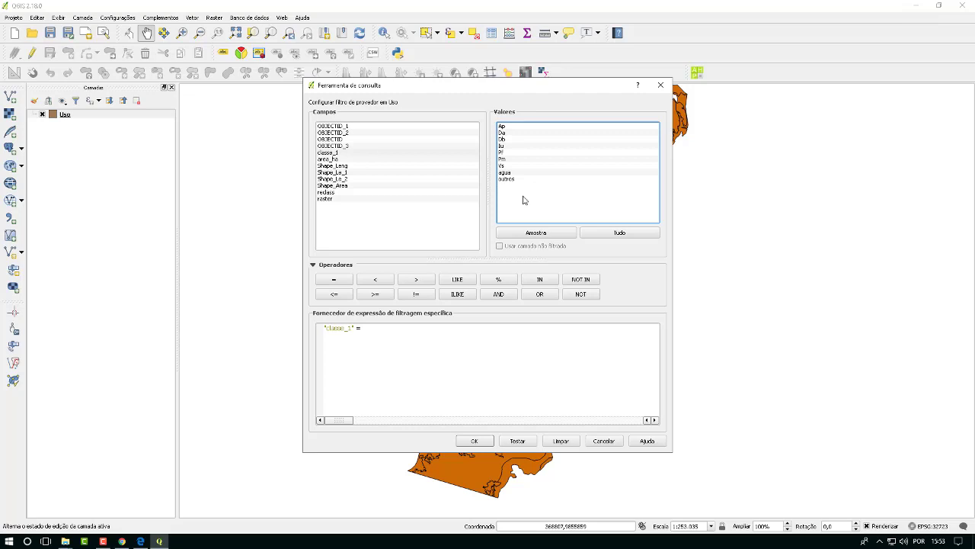
{"action": "left_click", "coordinate": [502, 127]}
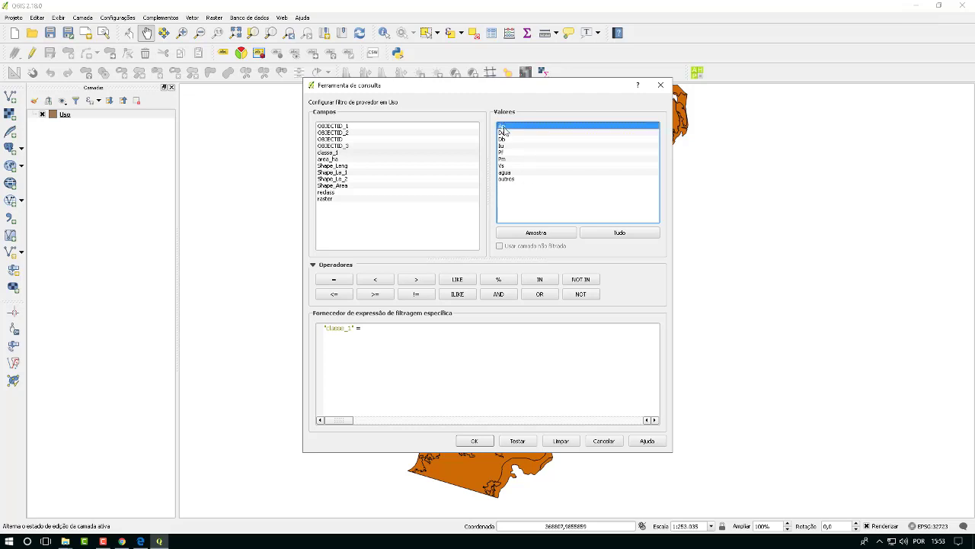
{"action": "double_click", "coordinate": [502, 128]}
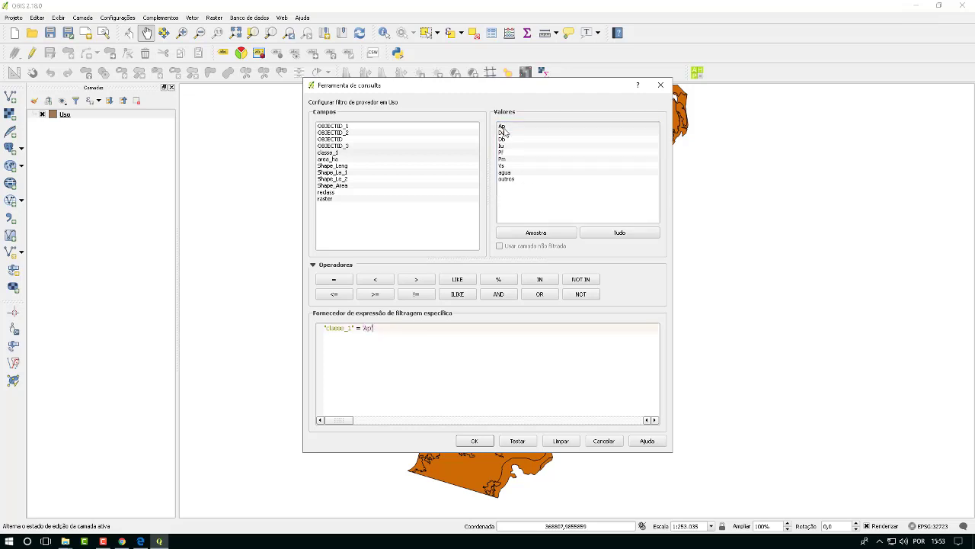
{"action": "left_click", "coordinate": [476, 441]}
Select all the filtered polygons of the Uso layer on the map with a rectangle
{"action": "left_click_drag", "start_coordinate": [470, 213], "coordinate": [480, 137]}
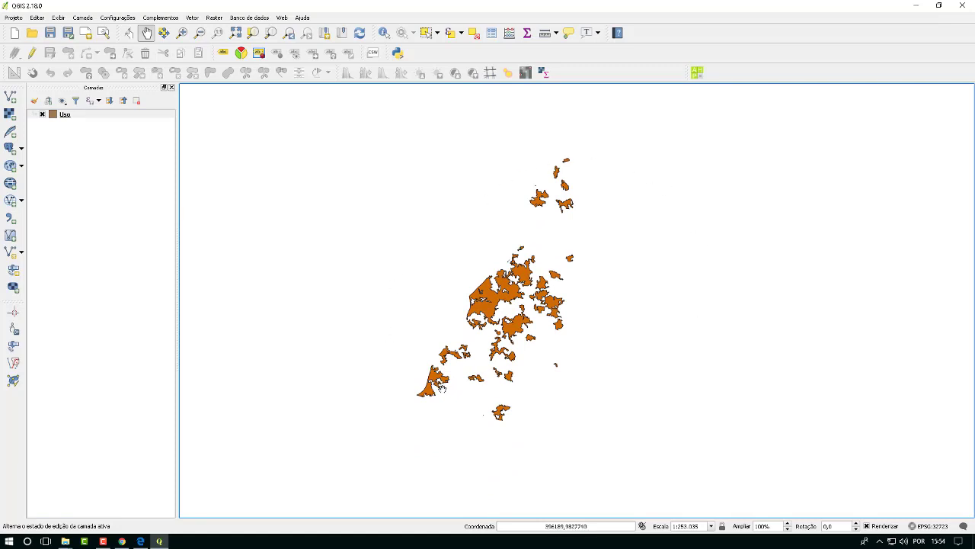
{"action": "left_click", "coordinate": [437, 33]}
{"action": "left_click", "coordinate": [432, 49]}
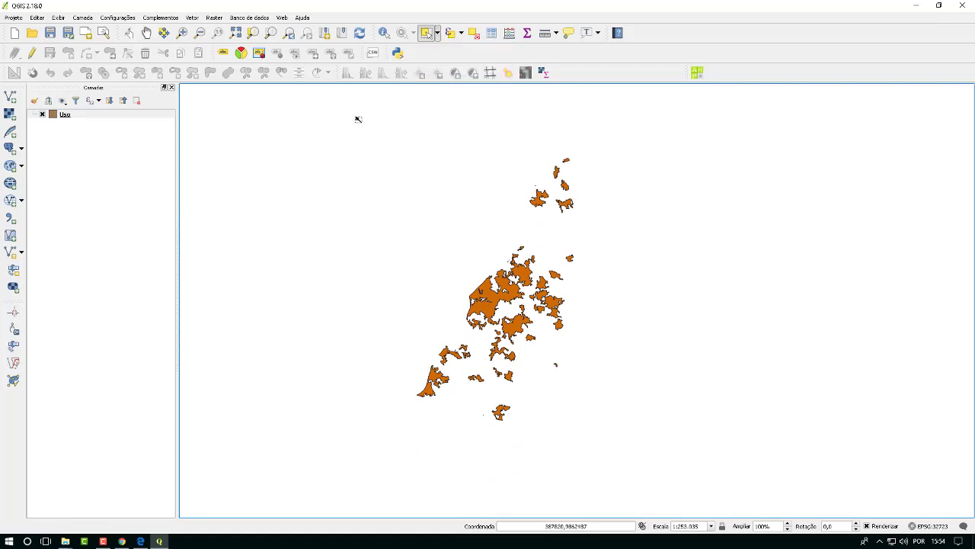
{"action": "left_click_drag", "start_coordinate": [356, 115], "coordinate": [697, 440]}
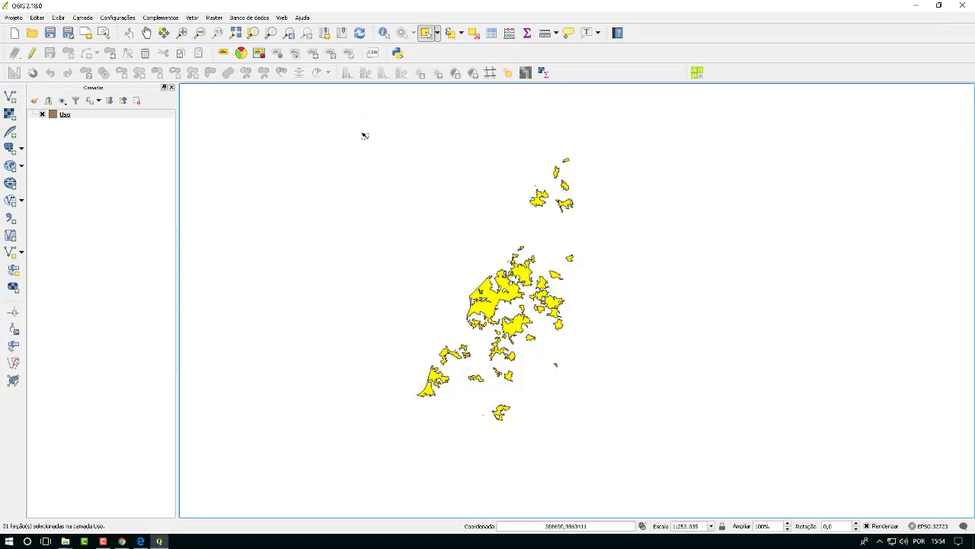
Create an integer field named ahp with the expression '1' for the selected features, and save the Uso layer edits
{"action": "left_click", "coordinate": [510, 34]}
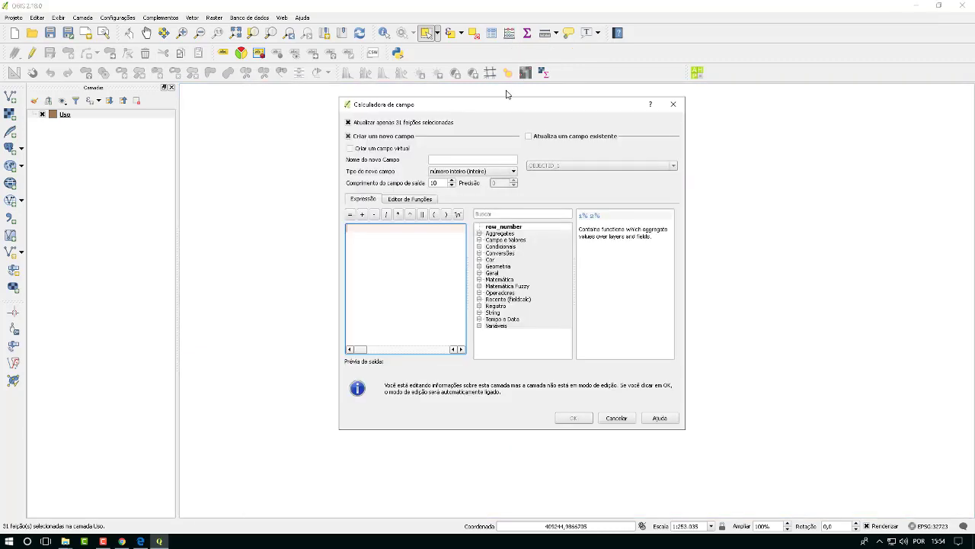
{"action": "left_click_drag", "start_coordinate": [503, 98], "coordinate": [458, 93]}
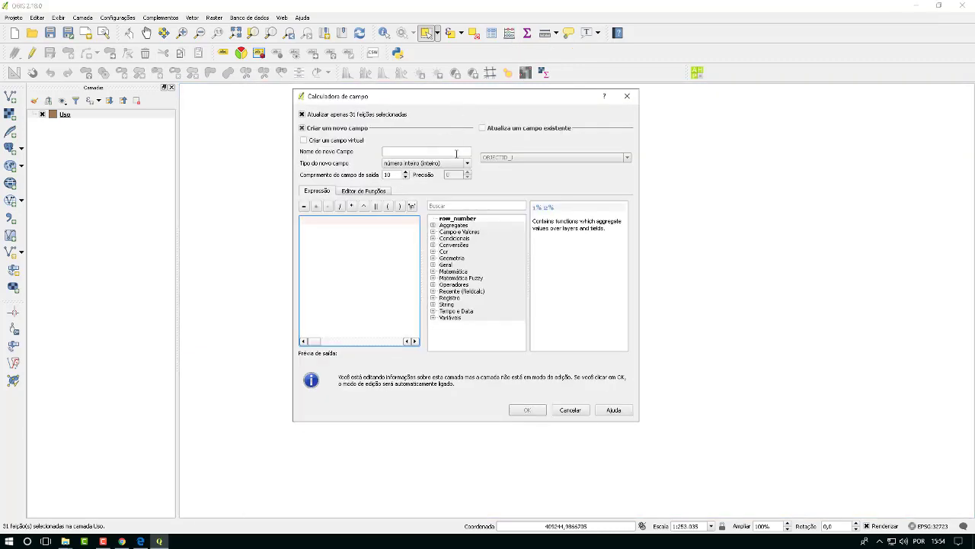
{"action": "left_click", "coordinate": [444, 150]}
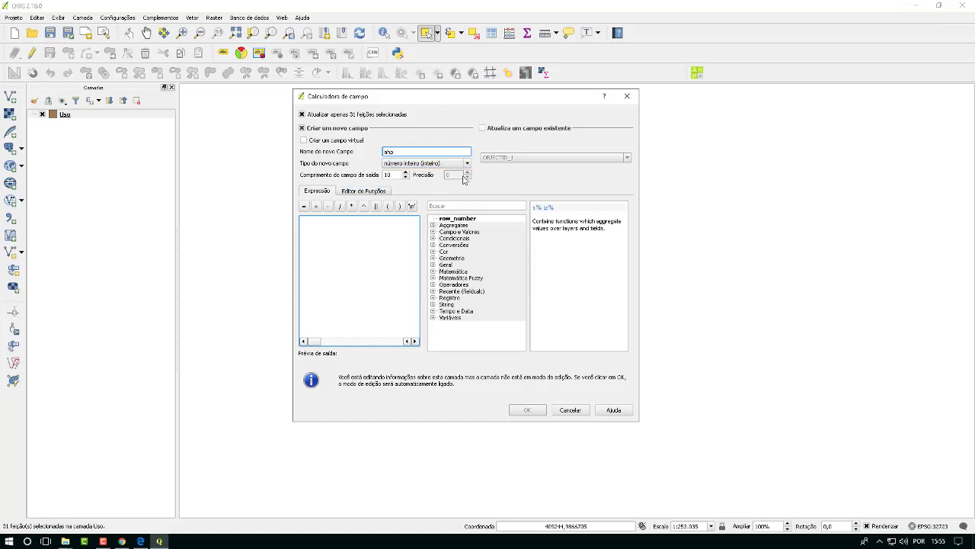
{"action": "left_click", "coordinate": [388, 233]}
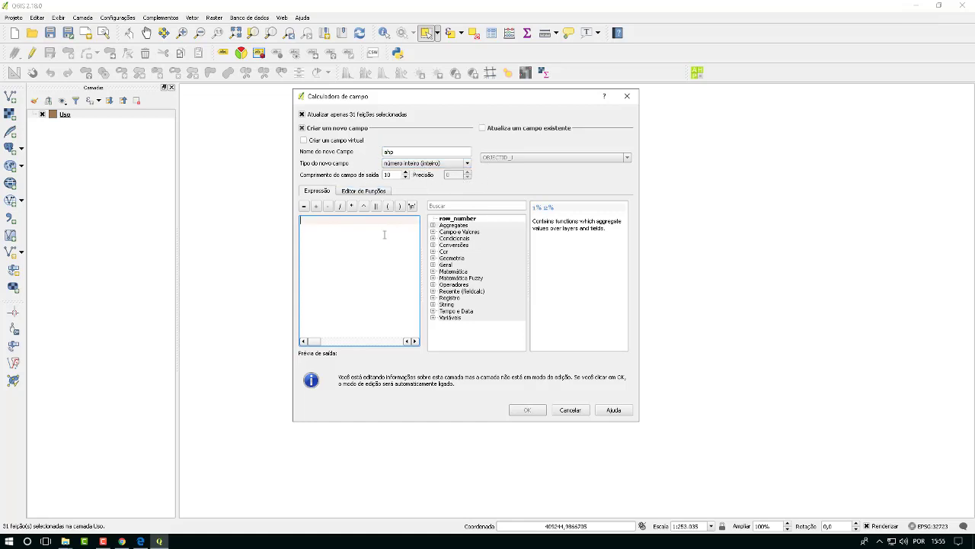
{"action": "type", "text": "'1'"}
{"action": "left_click_drag", "start_coordinate": [473, 96], "coordinate": [688, 103]}
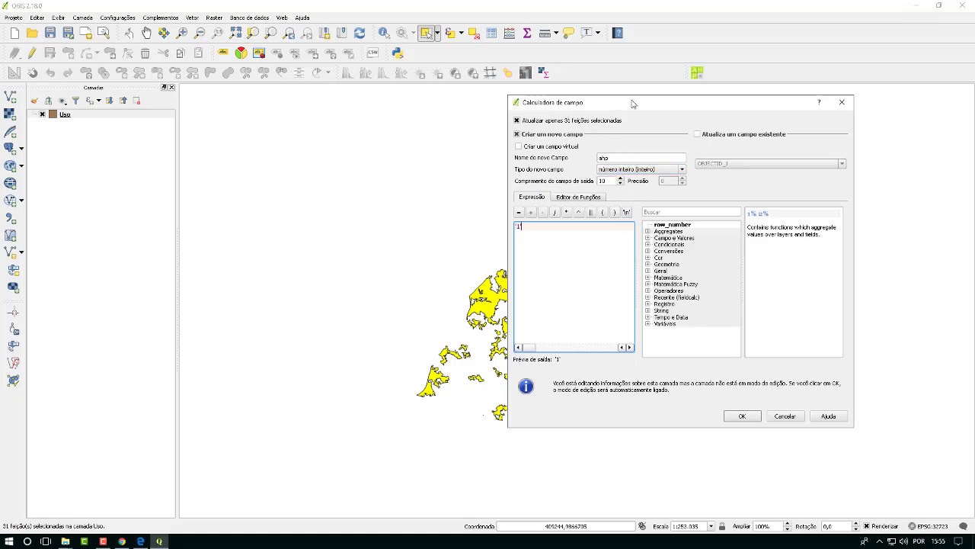
{"action": "left_click_drag", "start_coordinate": [625, 109], "coordinate": [229, 96]}
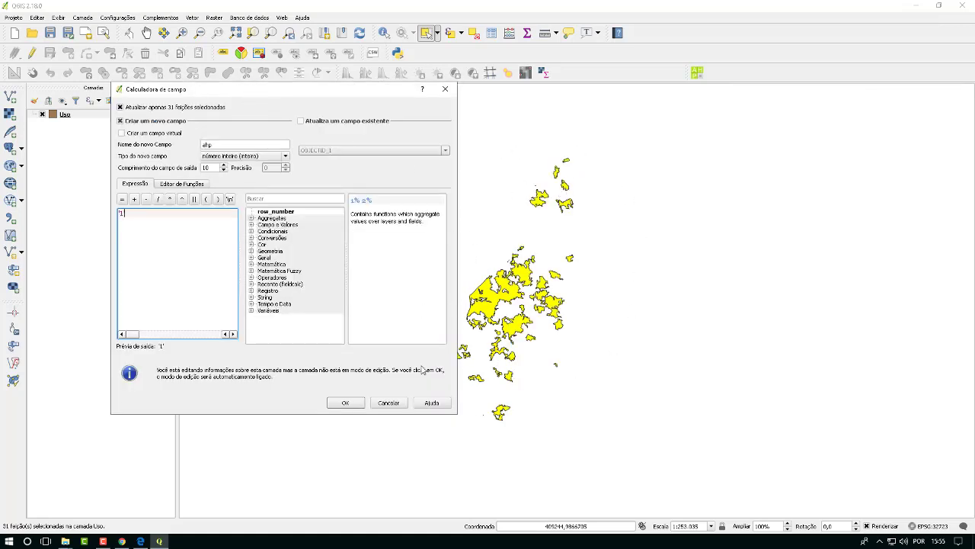
{"action": "left_click_drag", "start_coordinate": [225, 93], "coordinate": [492, 123]}
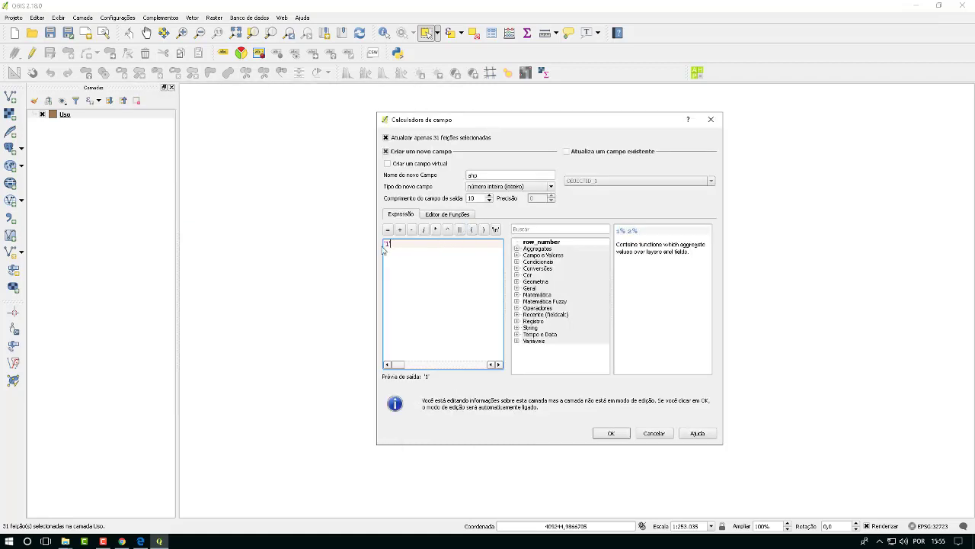
{"action": "left_click", "coordinate": [603, 432]}
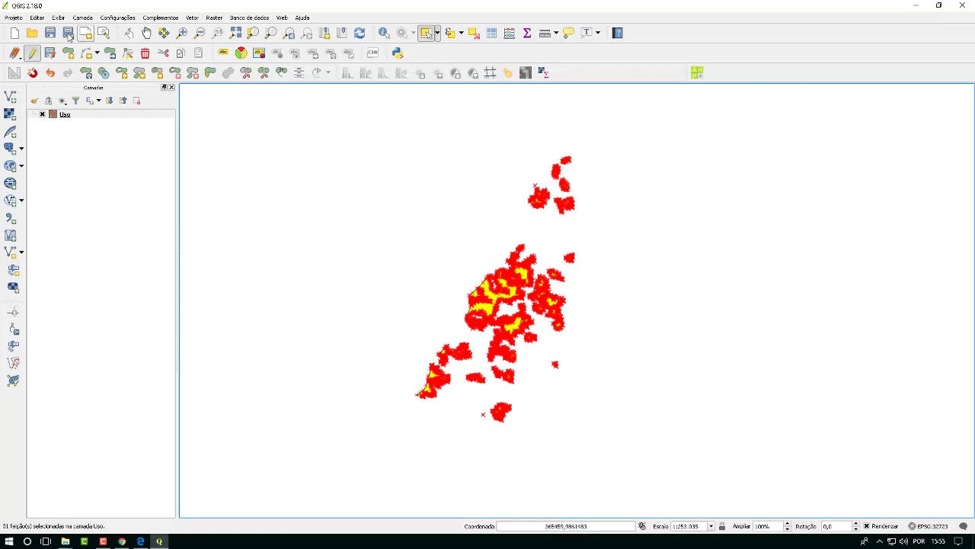
{"action": "left_click", "coordinate": [33, 54]}
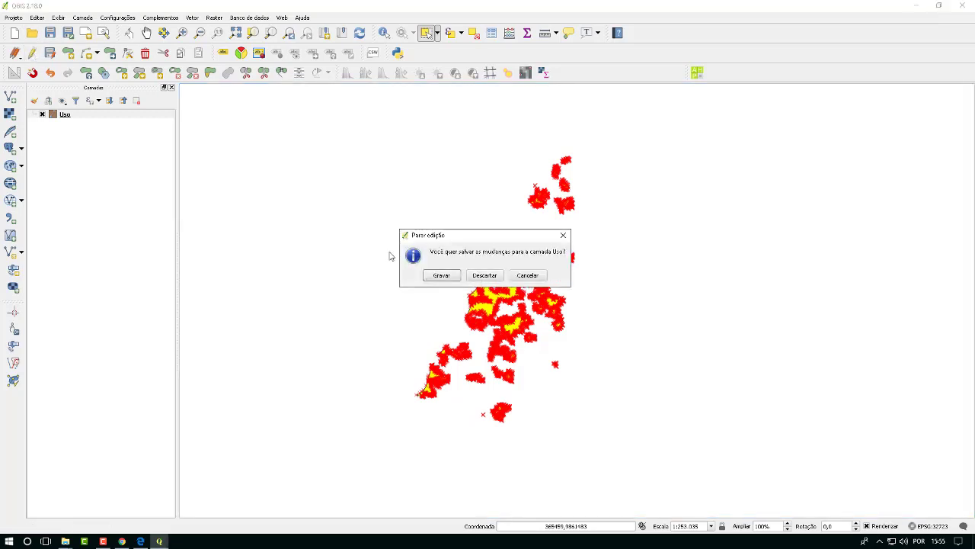
{"action": "left_click", "coordinate": [442, 276]}
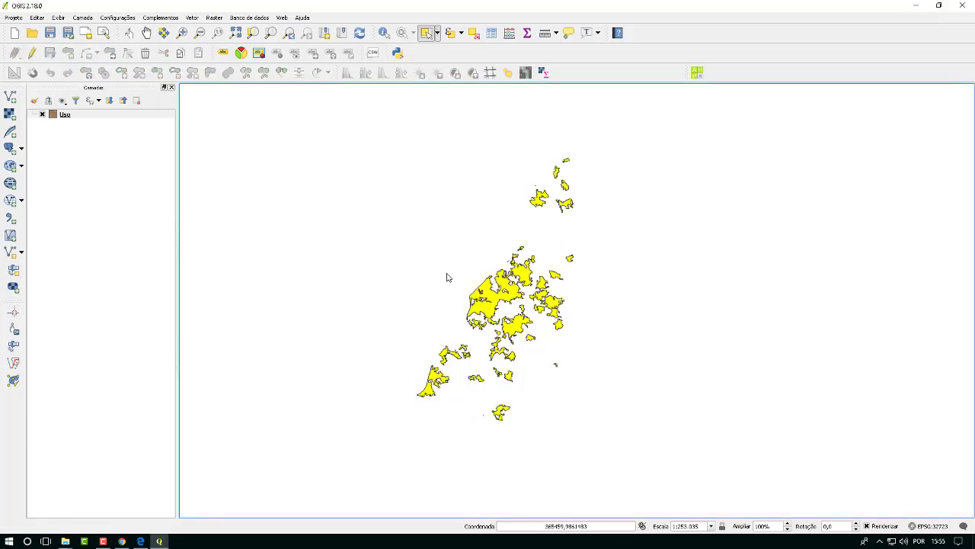
Replace the Uso layer's filter with the expression "classe_1" = 'Da'
{"action": "left_click", "coordinate": [68, 116]}
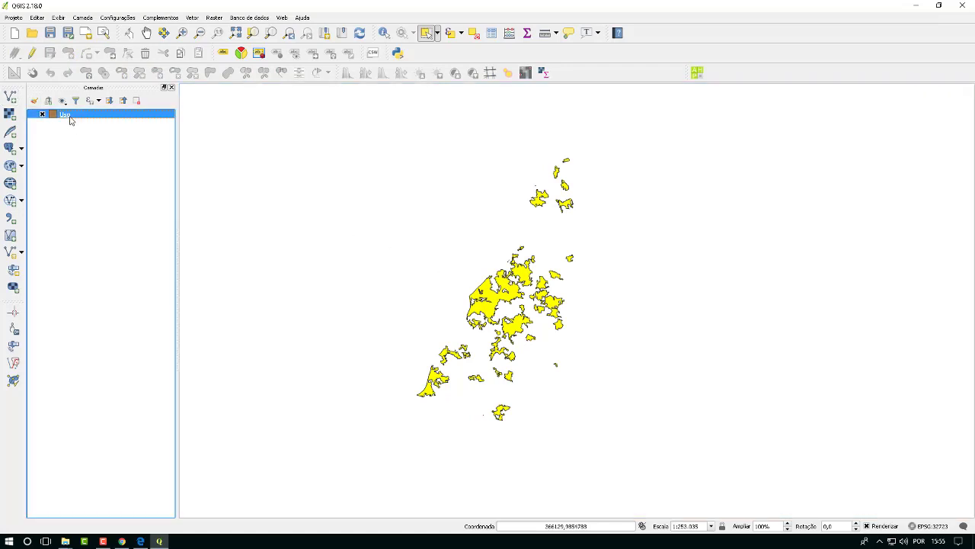
{"action": "right_click", "coordinate": [70, 120]}
{"action": "left_click", "coordinate": [119, 257]}
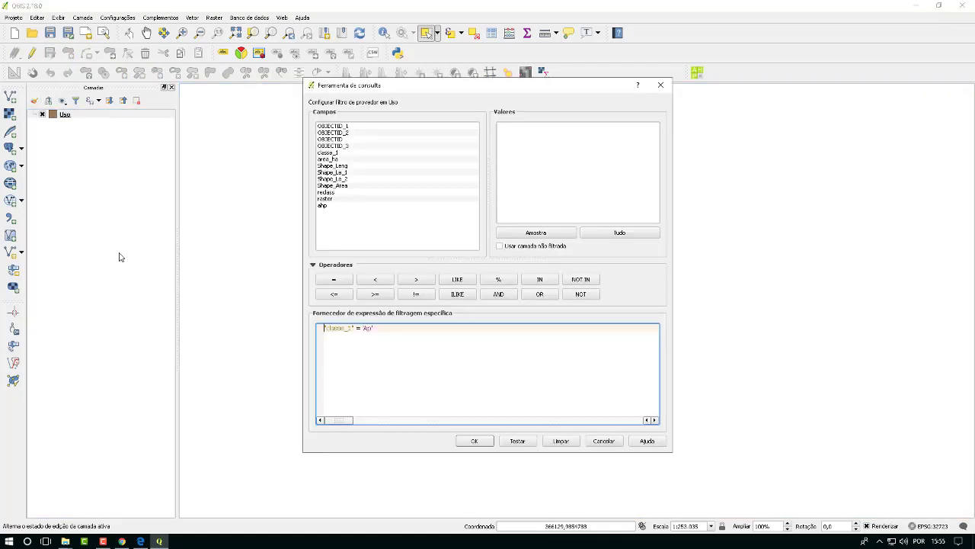
{"action": "left_click", "coordinate": [561, 441]}
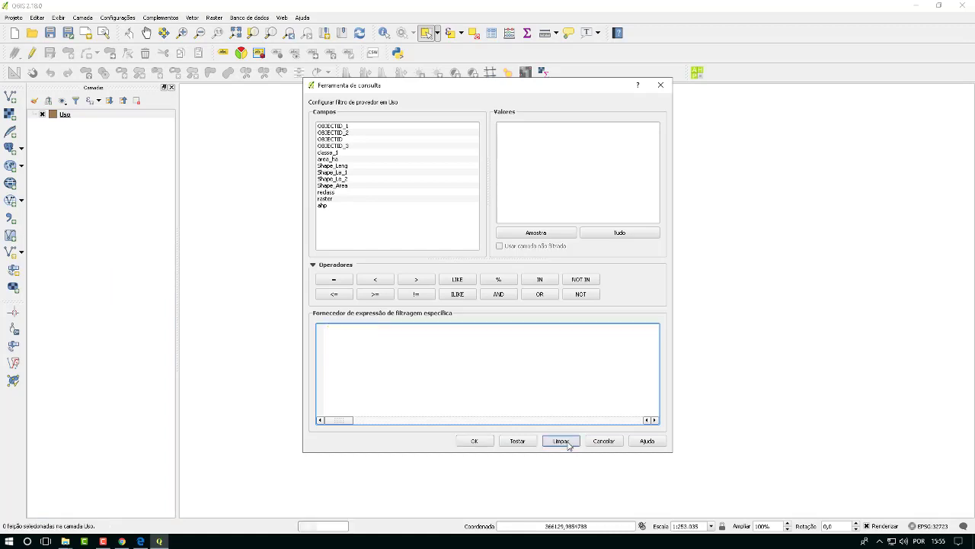
{"action": "double_click", "coordinate": [336, 153]}
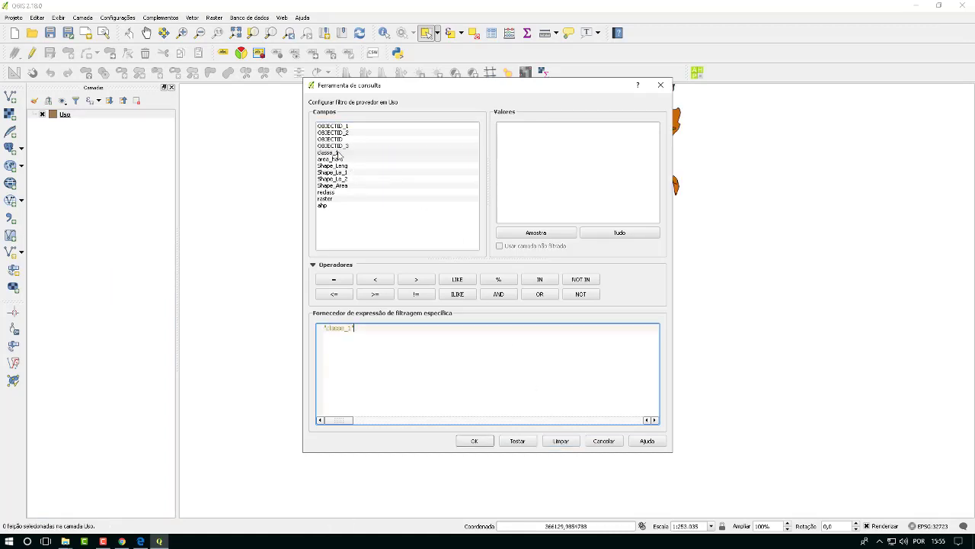
{"action": "left_click", "coordinate": [334, 279]}
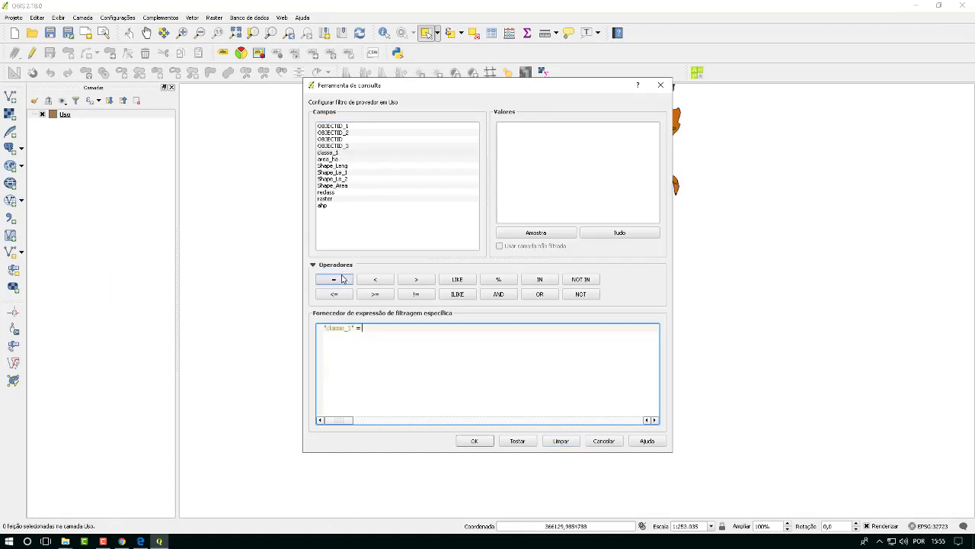
{"action": "left_click", "coordinate": [518, 235]}
{"action": "double_click", "coordinate": [503, 134]}
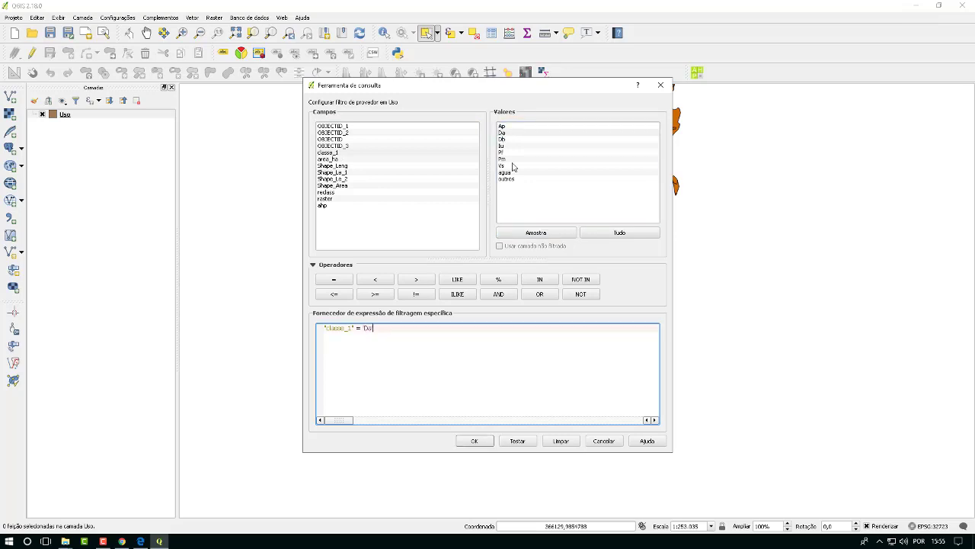
{"action": "left_click", "coordinate": [474, 442]}
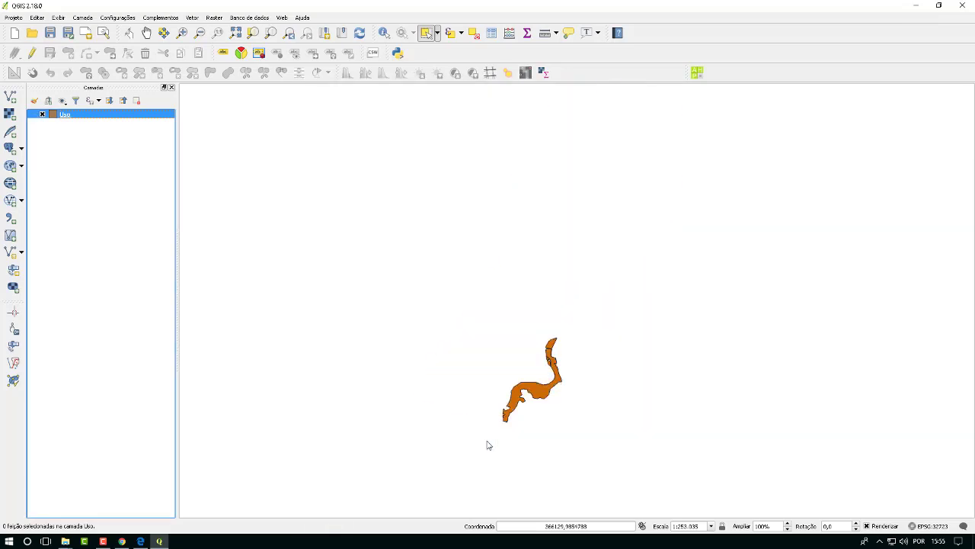
Select the filtered Da polygon of the Uso layer on the map with a rectangle
{"action": "right_click", "coordinate": [85, 114]}
{"action": "left_click", "coordinate": [67, 154]}
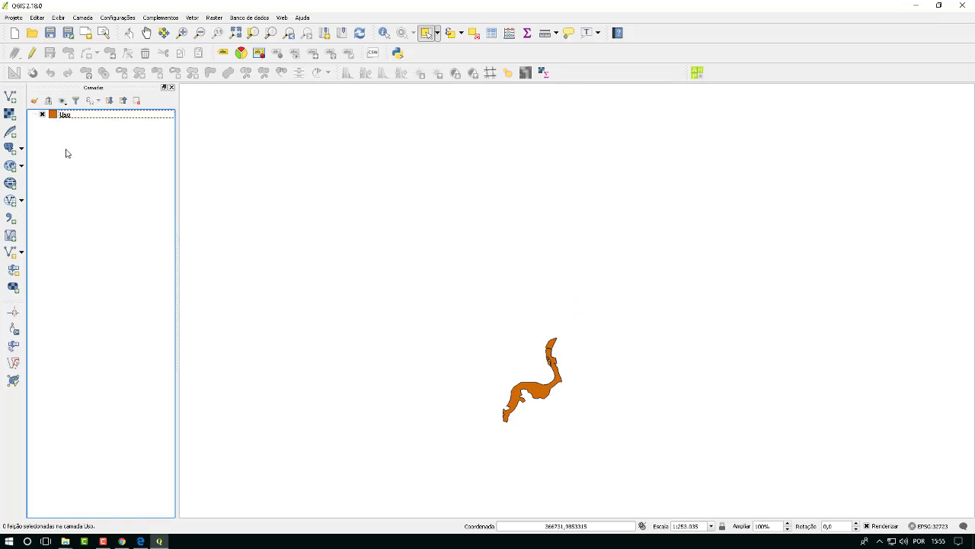
{"action": "right_click", "coordinate": [74, 116]}
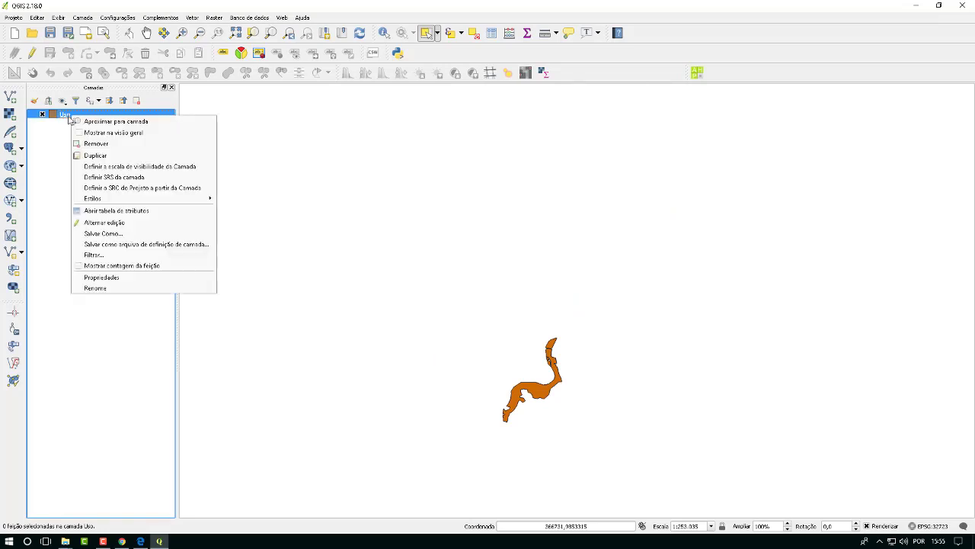
{"action": "left_click", "coordinate": [116, 123]}
{"action": "left_click_drag", "start_coordinate": [340, 92], "coordinate": [797, 509]}
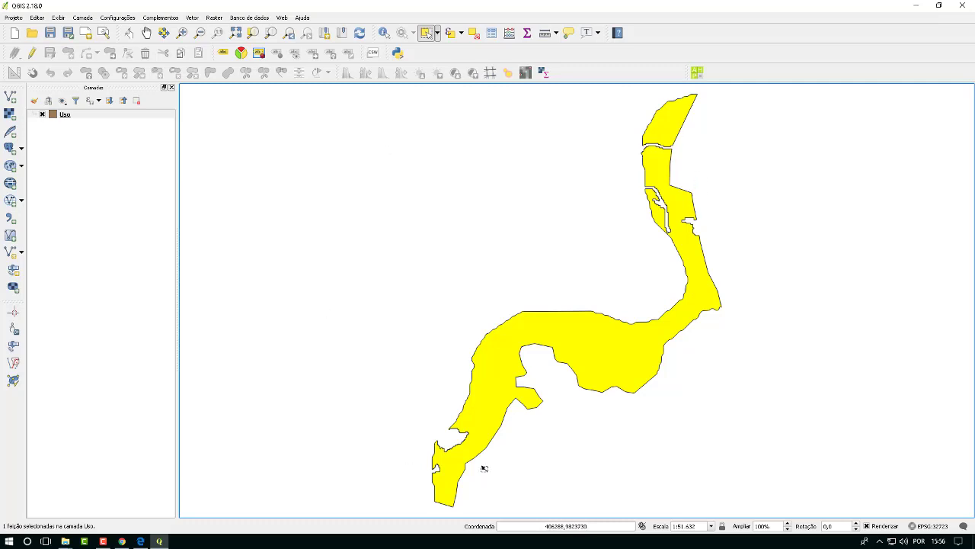
Update the existing ahp field to '2' for the selected Da feature with the field calculator, and save the Uso layer edits
{"action": "left_click", "coordinate": [509, 33]}
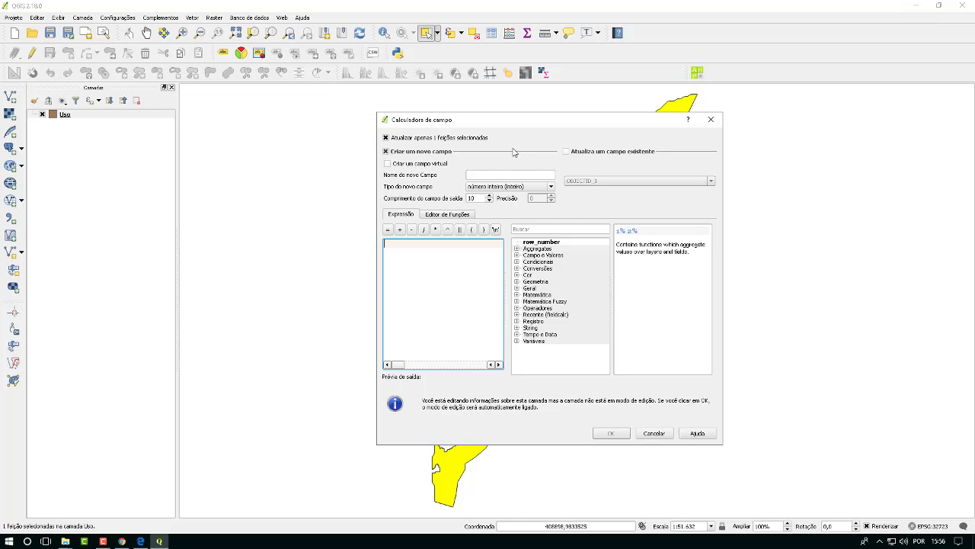
{"action": "left_click", "coordinate": [566, 152]}
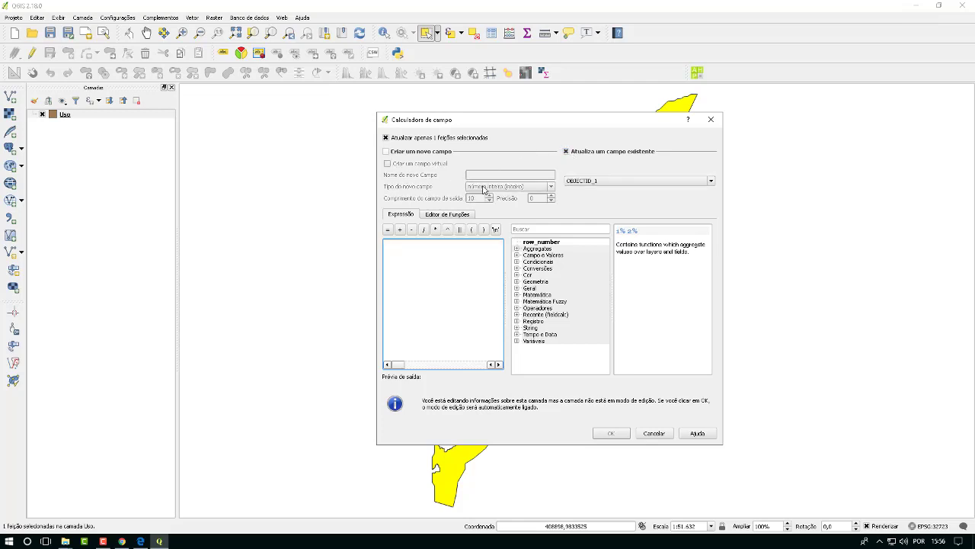
{"action": "left_click", "coordinate": [620, 184]}
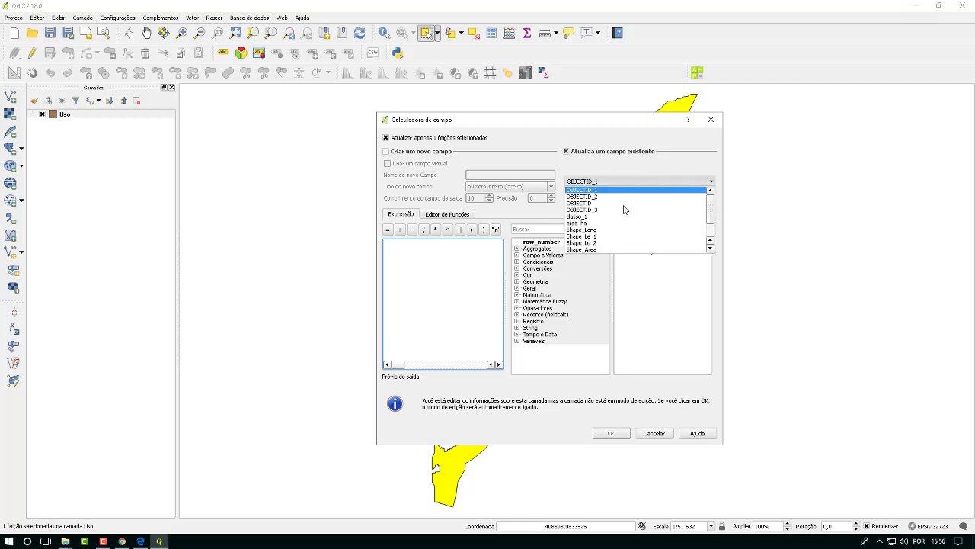
{"action": "scroll", "coordinate": [624, 210], "scroll_direction": "down", "scroll_amount": 3}
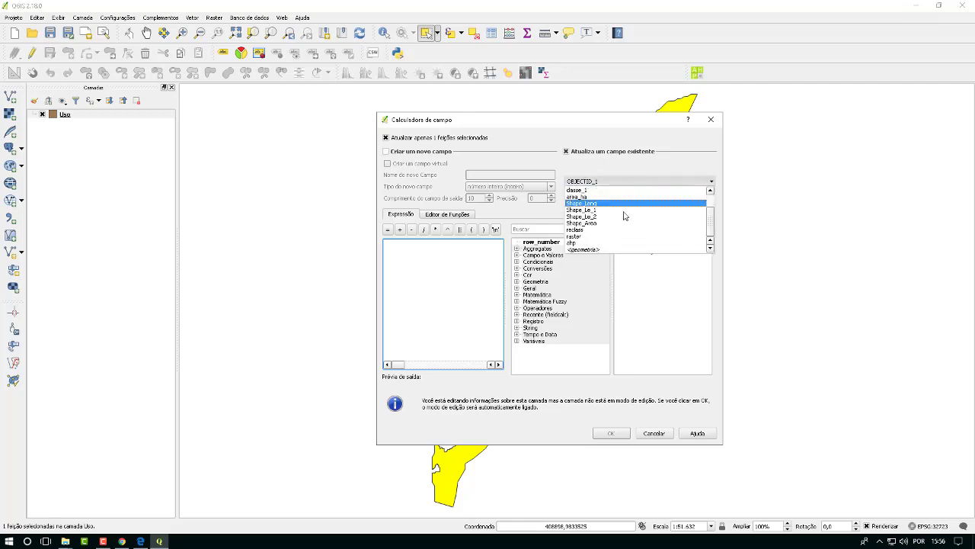
{"action": "left_click", "coordinate": [574, 243]}
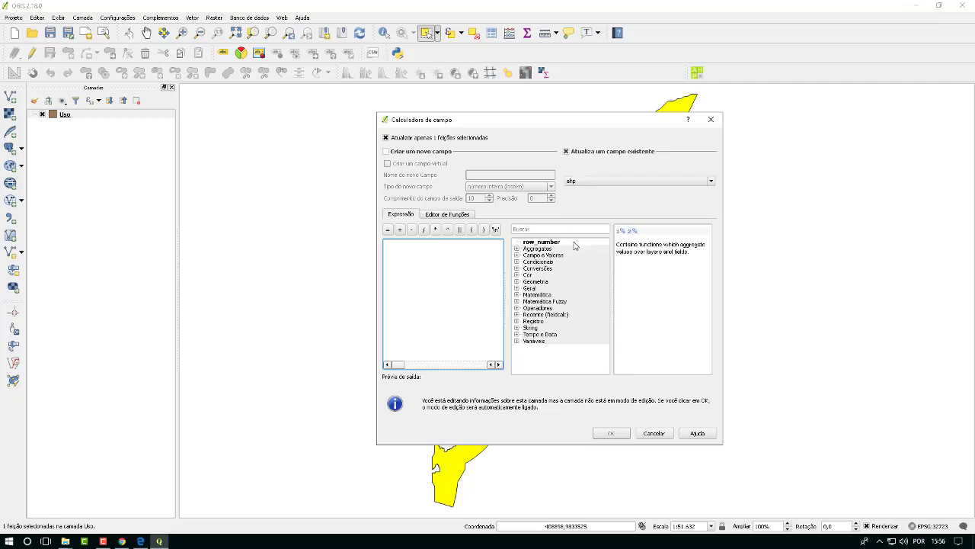
{"action": "left_click", "coordinate": [468, 250]}
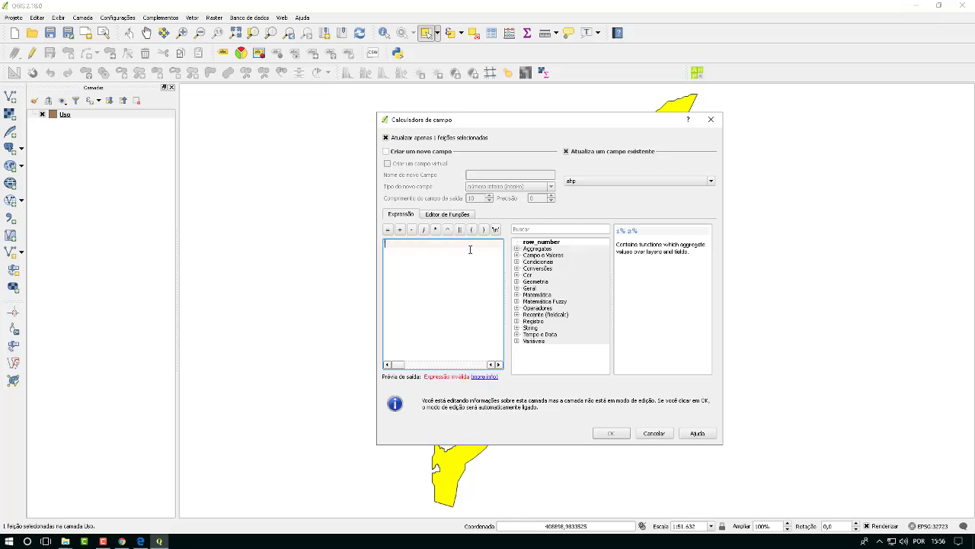
{"action": "type", "text": "'2'"}
{"action": "left_click_drag", "start_coordinate": [509, 125], "coordinate": [411, 134]}
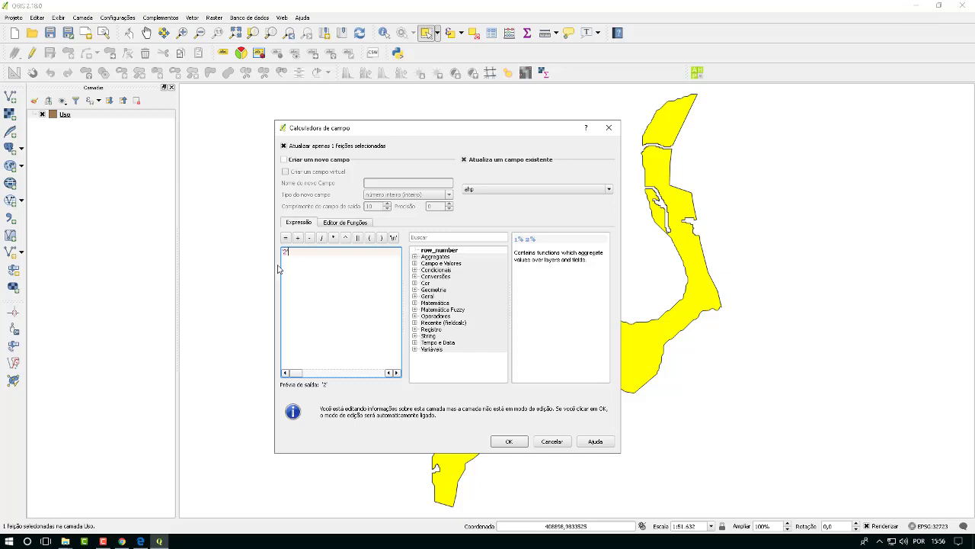
{"action": "left_click", "coordinate": [509, 442]}
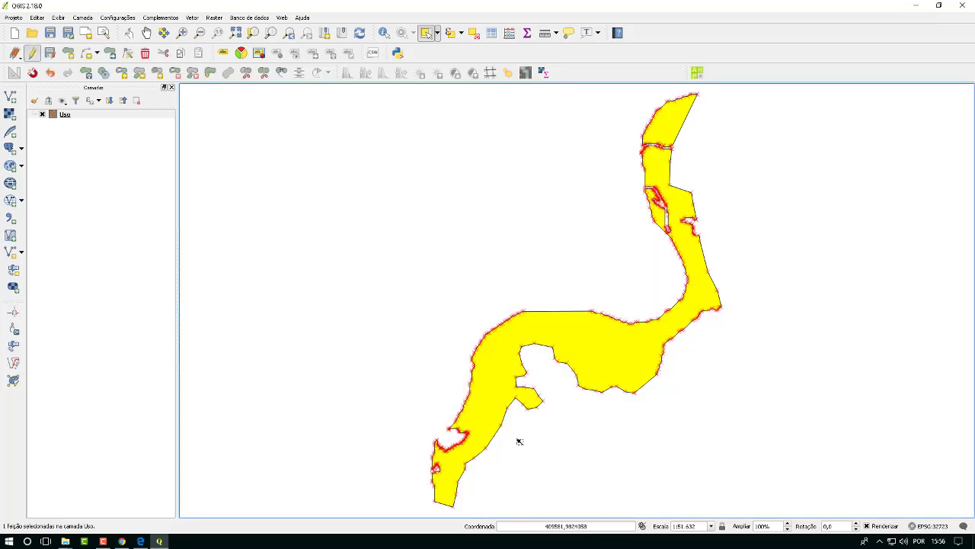
{"action": "left_click", "coordinate": [32, 53]}
{"action": "left_click", "coordinate": [452, 279]}
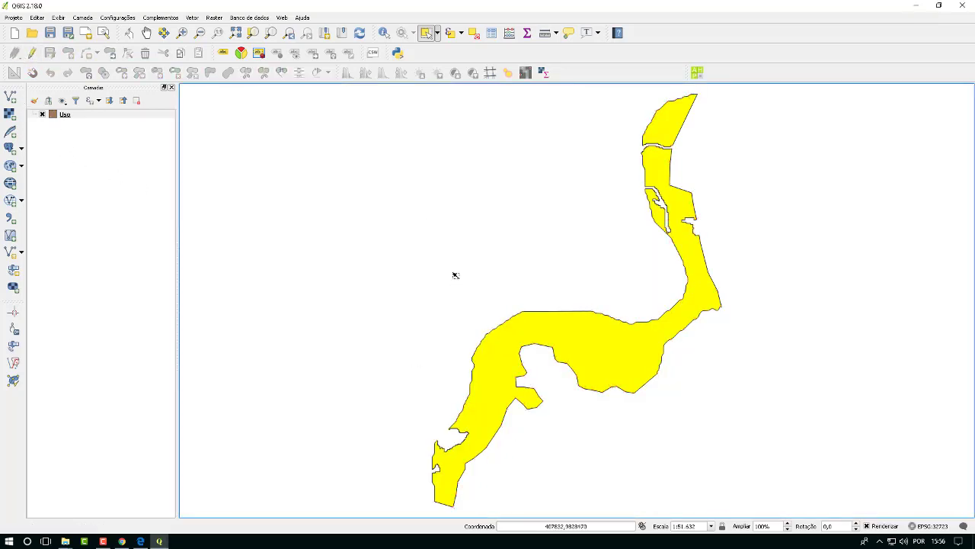
Replace the Uso layer's filter with the expression "classe_1" = 'Db'
{"action": "right_click", "coordinate": [66, 117]}
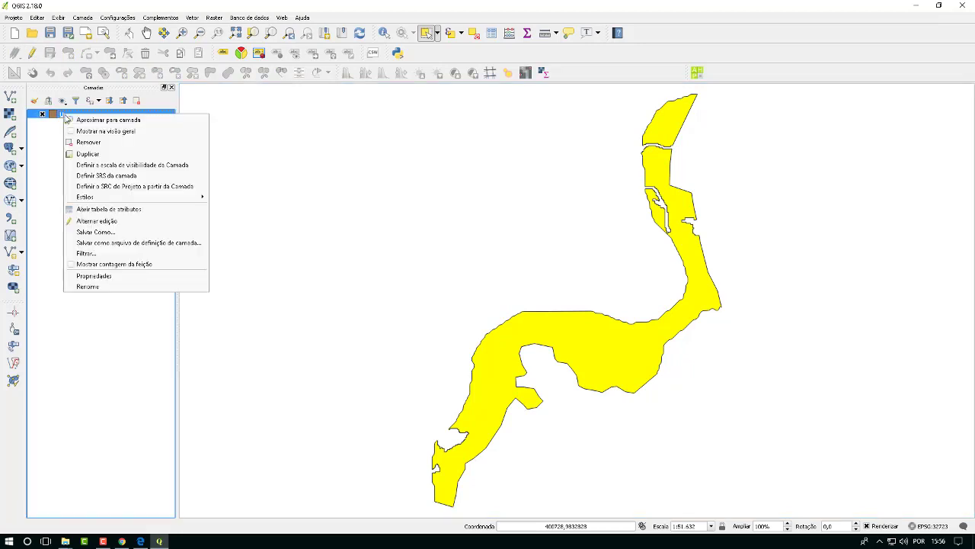
{"action": "left_click", "coordinate": [122, 254]}
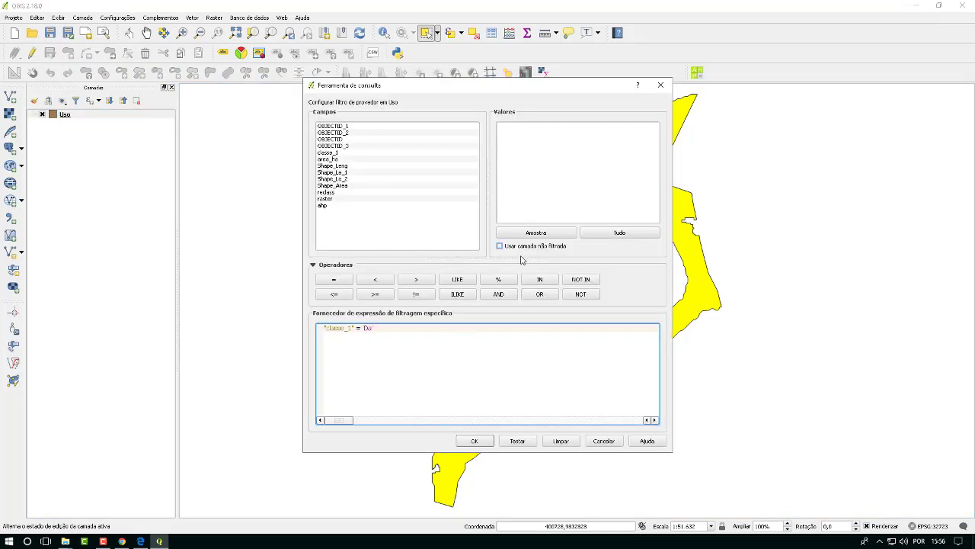
{"action": "left_click", "coordinate": [549, 441]}
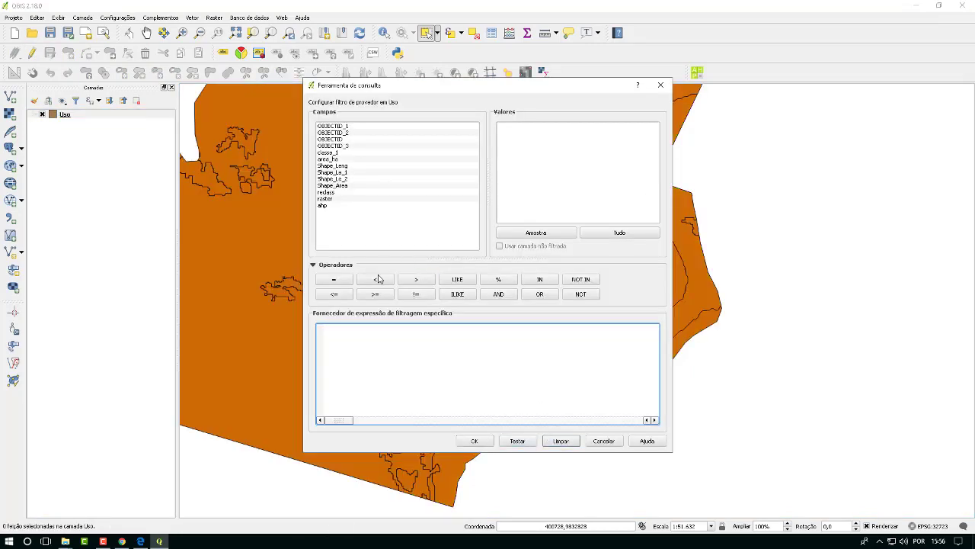
{"action": "left_click", "coordinate": [329, 153]}
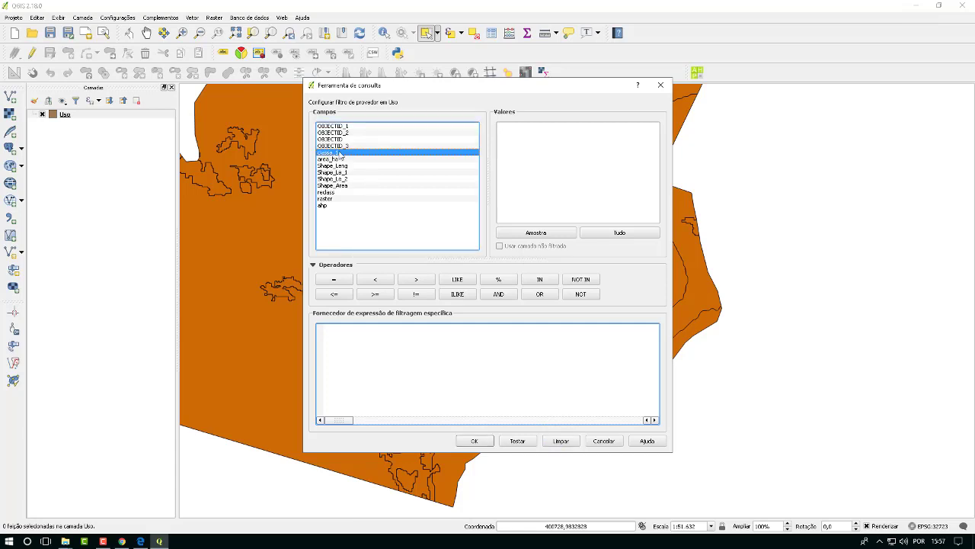
{"action": "double_click", "coordinate": [340, 154]}
{"action": "left_click", "coordinate": [345, 279]}
{"action": "left_click", "coordinate": [556, 233]}
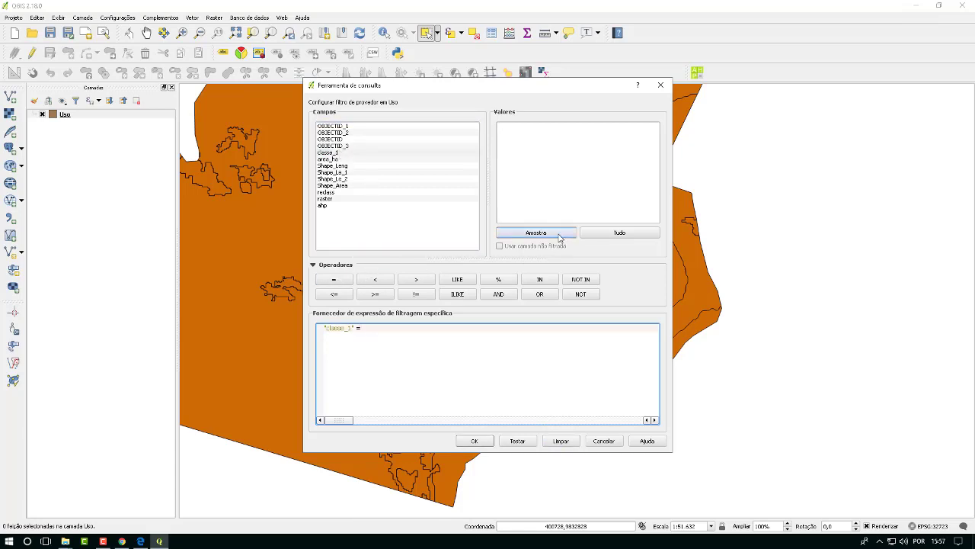
{"action": "double_click", "coordinate": [507, 141]}
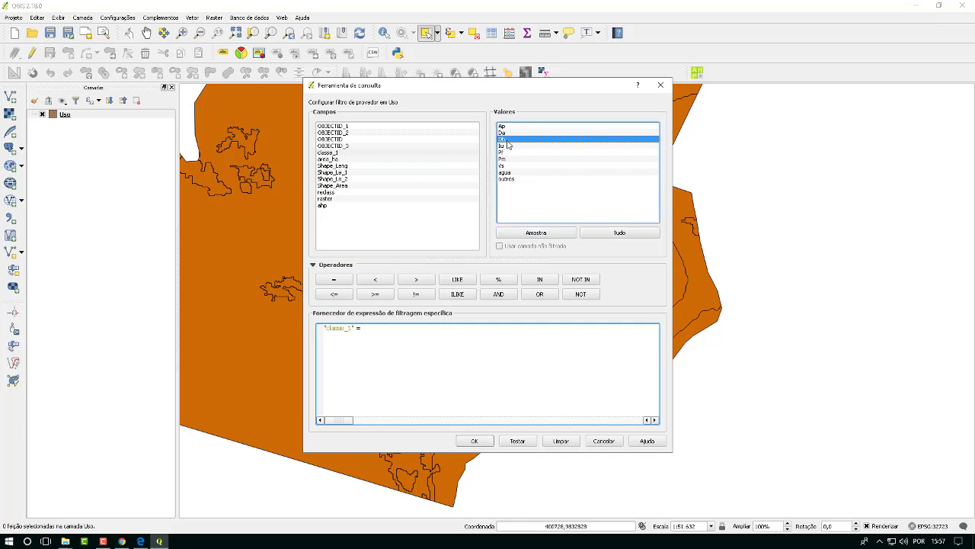
{"action": "left_click", "coordinate": [486, 443]}
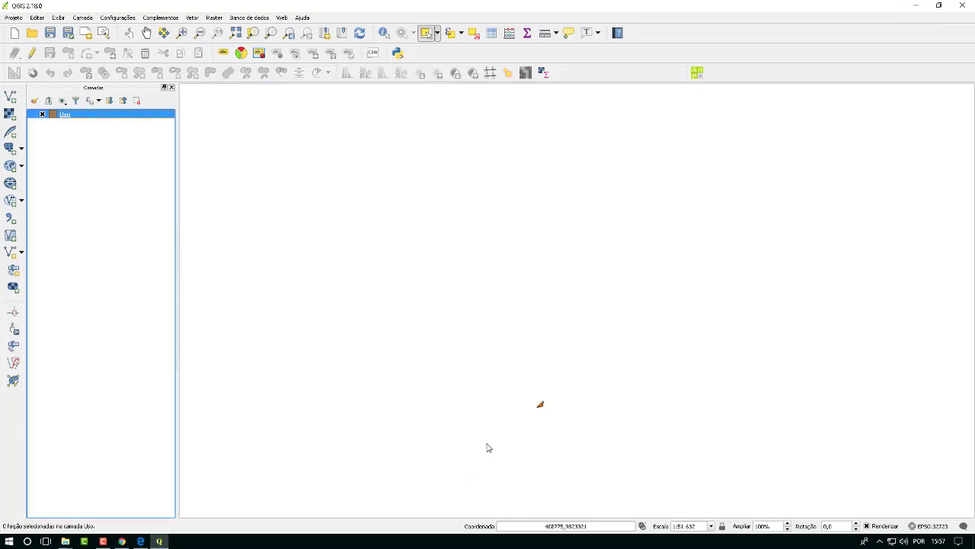
Select the filtered Db polygon of the Uso layer on the map with a rectangle
{"action": "right_click", "coordinate": [96, 115]}
{"action": "left_click", "coordinate": [115, 119]}
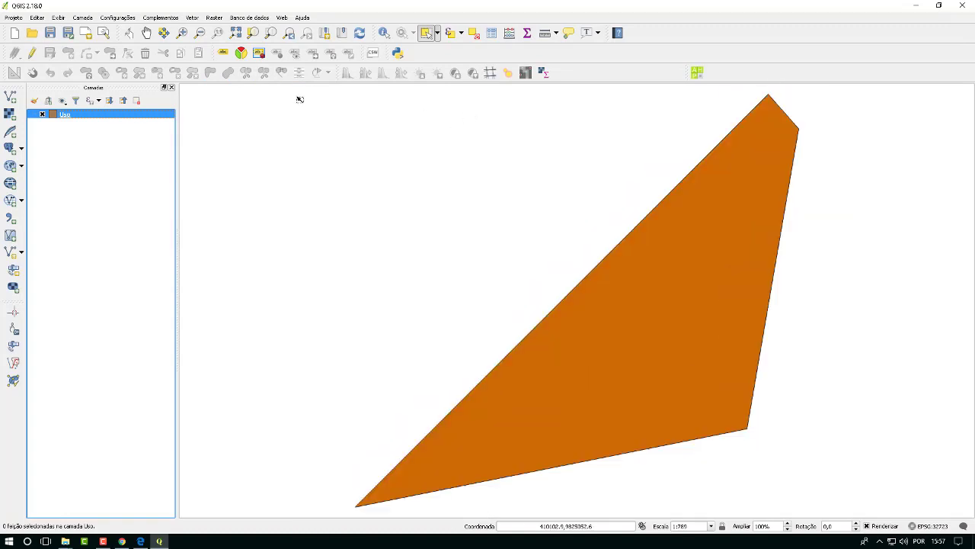
{"action": "left_click_drag", "start_coordinate": [298, 96], "coordinate": [855, 516]}
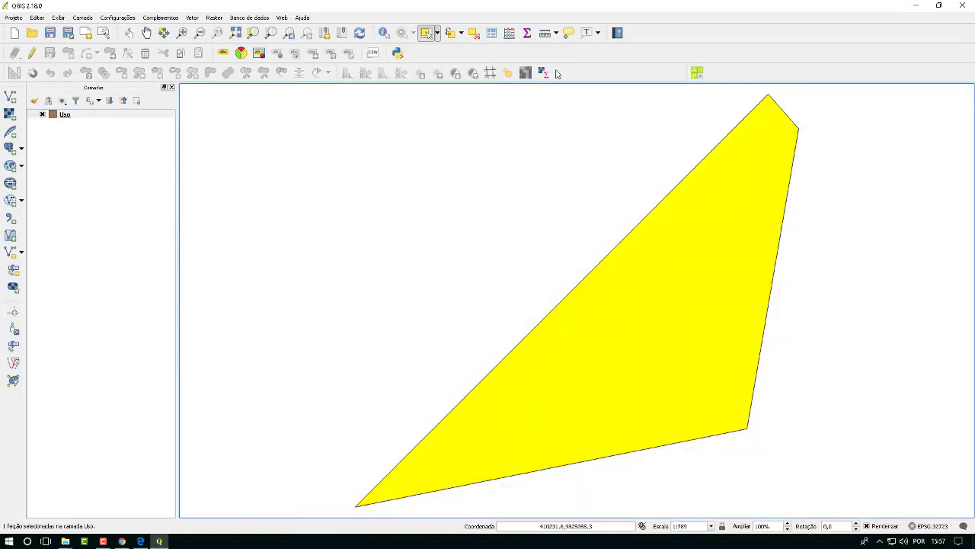
Update the existing ahp field to '3' for the selected Db feature with the field calculator, and save the Uso layer edits
{"action": "left_click", "coordinate": [510, 34]}
{"action": "left_click", "coordinate": [464, 159]}
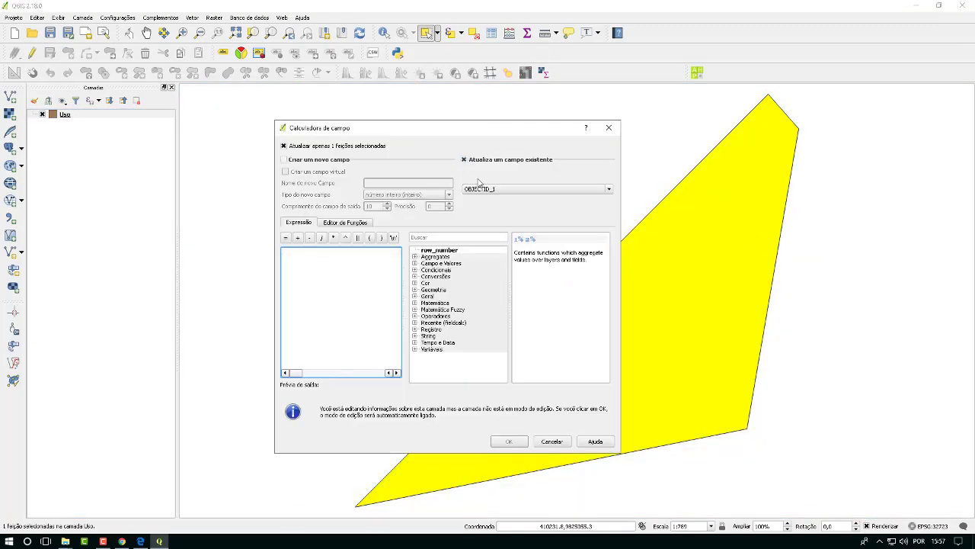
{"action": "left_click", "coordinate": [485, 191]}
{"action": "scroll", "coordinate": [506, 219], "scroll_direction": "down", "scroll_amount": 3}
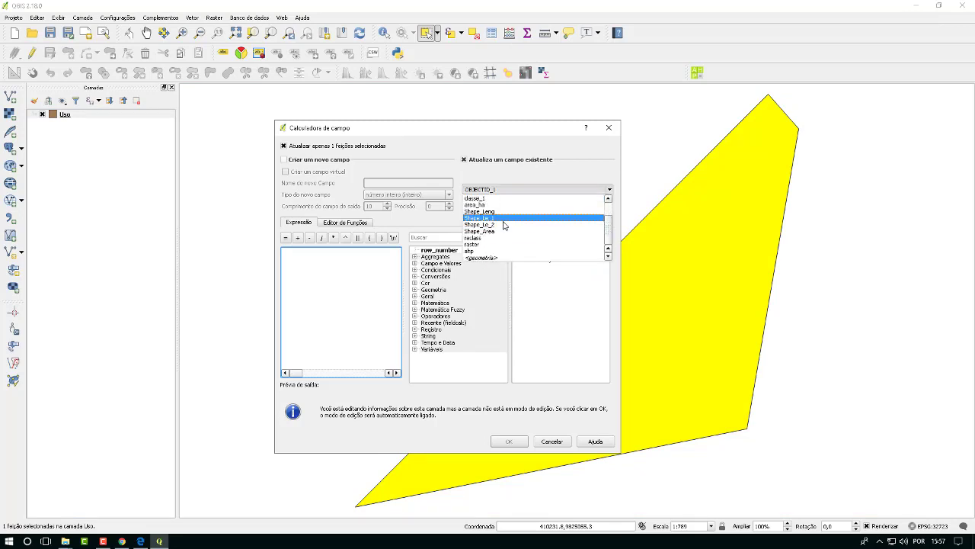
{"action": "left_click", "coordinate": [482, 253]}
{"action": "left_click", "coordinate": [370, 273]}
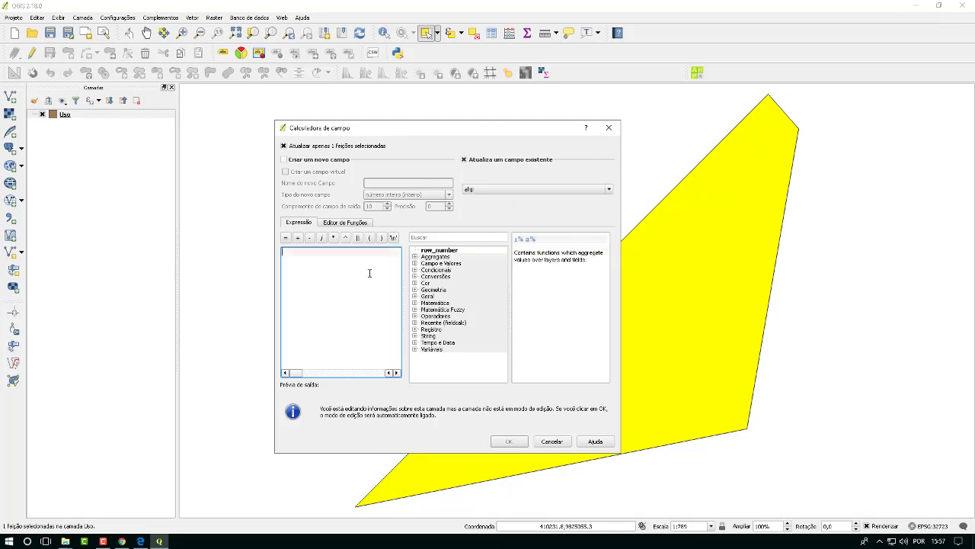
{"action": "type", "text": "'3'"}
{"action": "left_click", "coordinate": [521, 444]}
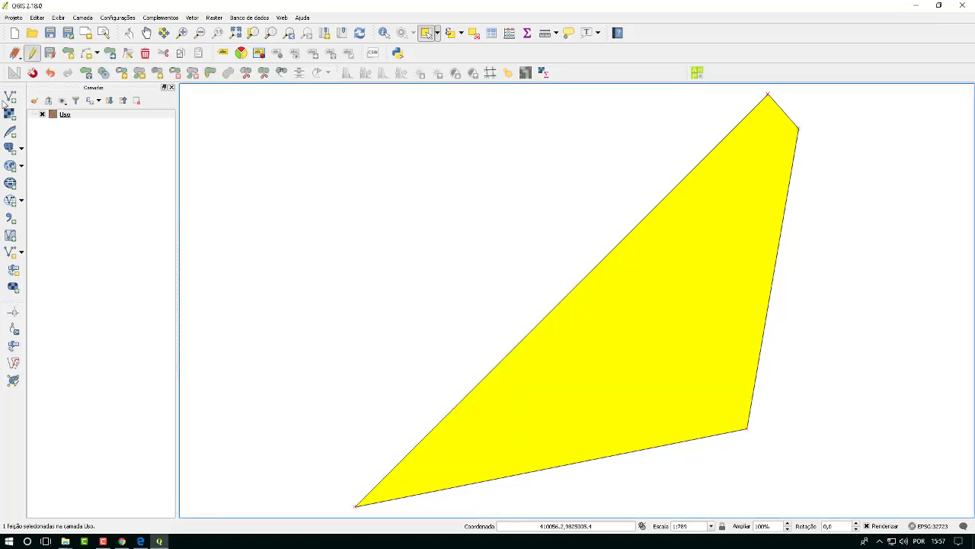
{"action": "left_click", "coordinate": [33, 55]}
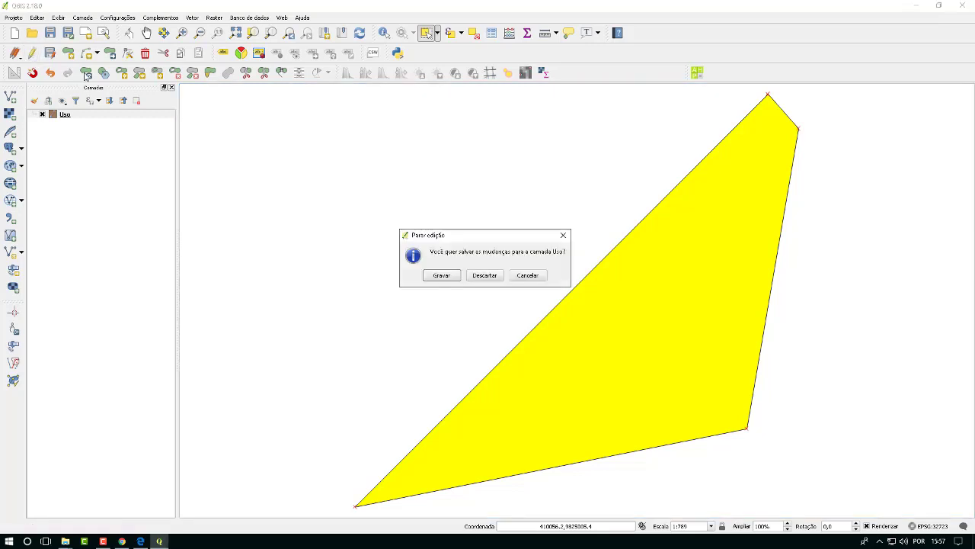
{"action": "left_click", "coordinate": [442, 275]}
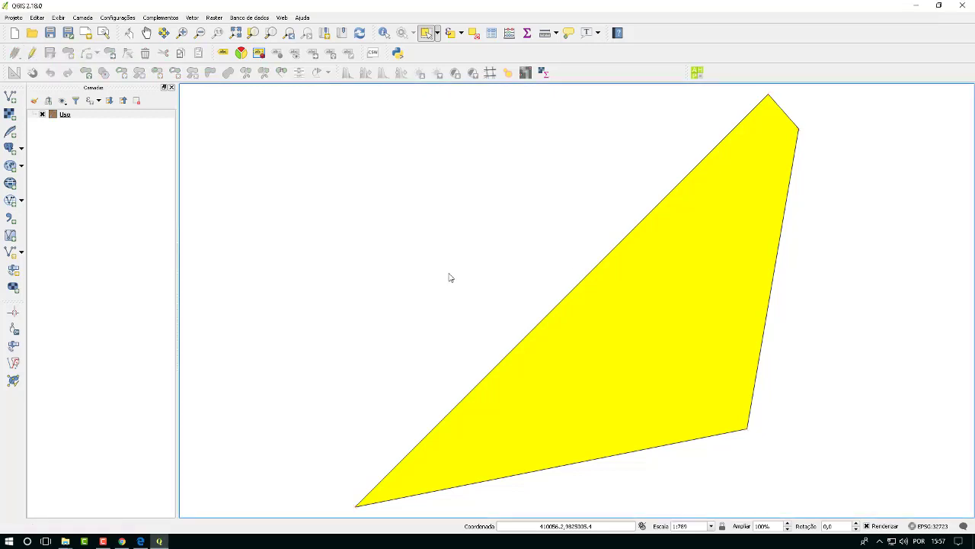
Replace the Uso layer's filter with the expression "classe_1" = 'Iu'
{"action": "right_click", "coordinate": [68, 115]}
{"action": "left_click", "coordinate": [101, 254]}
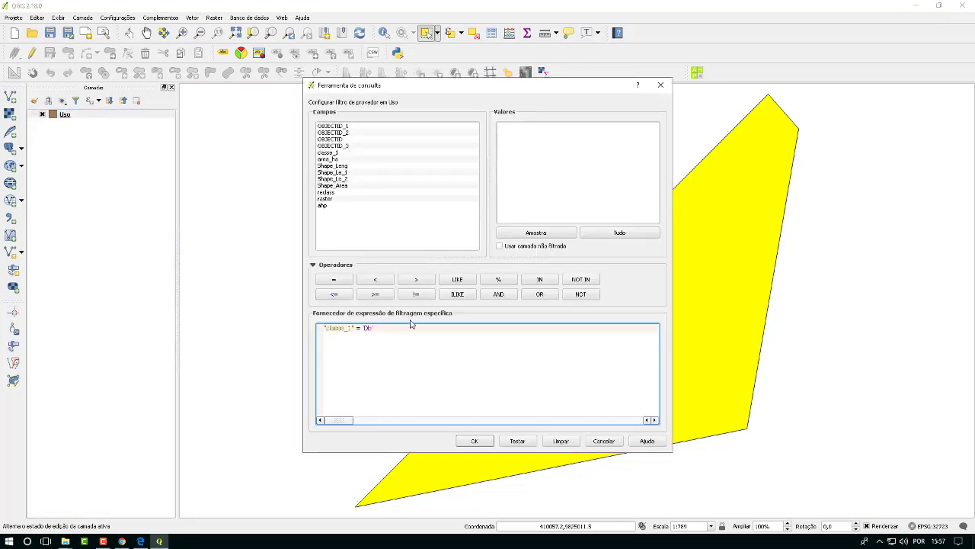
{"action": "left_click", "coordinate": [558, 441]}
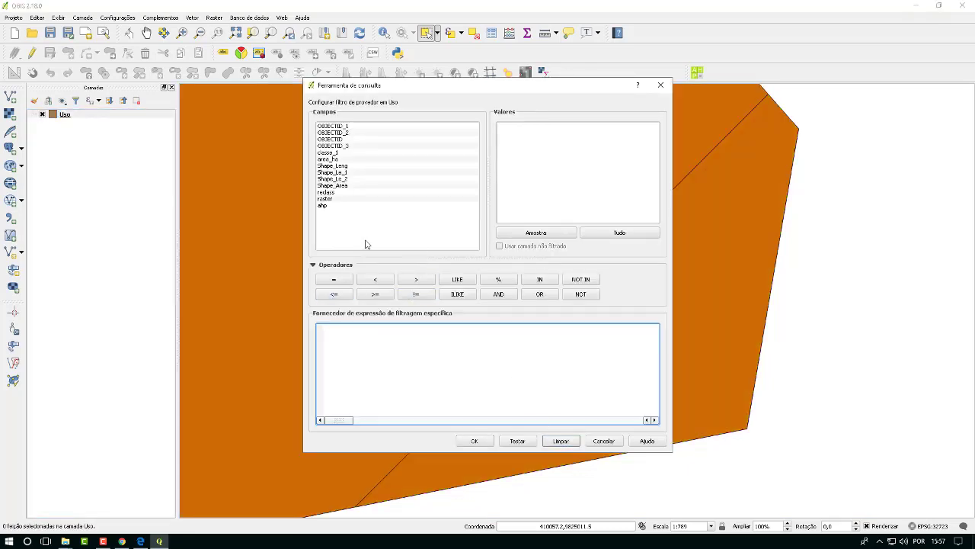
{"action": "double_click", "coordinate": [341, 152]}
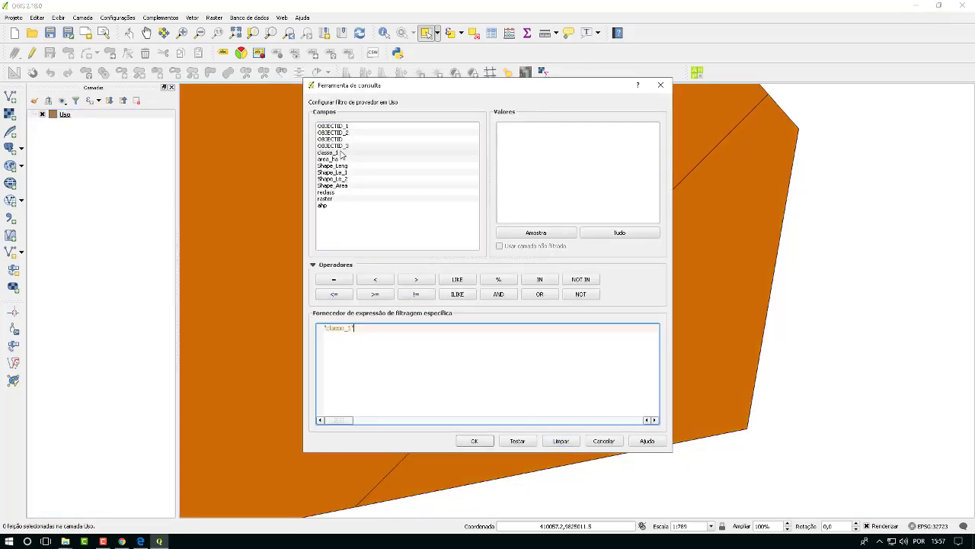
{"action": "left_click", "coordinate": [333, 279]}
{"action": "left_click", "coordinate": [571, 231]}
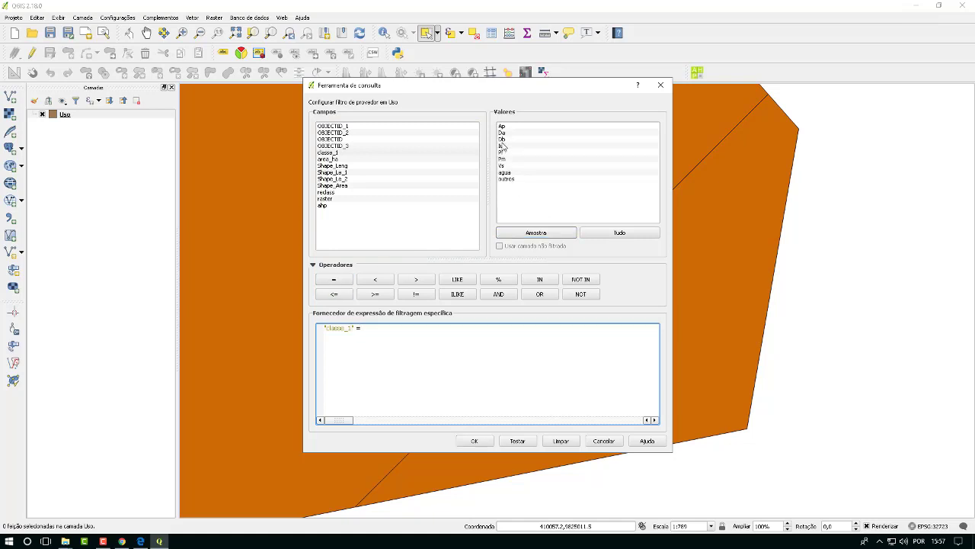
{"action": "double_click", "coordinate": [502, 146]}
{"action": "left_click", "coordinate": [486, 442]}
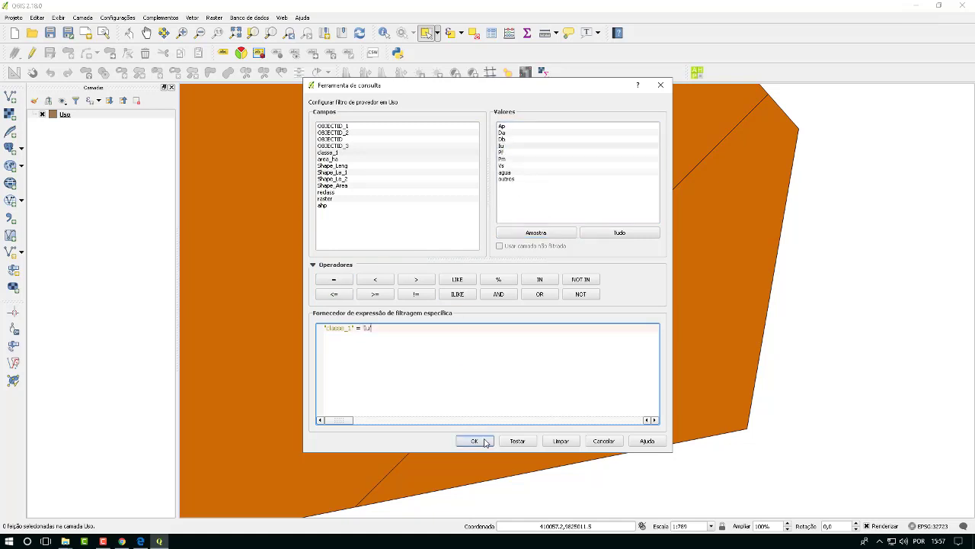
Select all the filtered Iu polygons of the Uso layer on the map with a rectangle
{"action": "right_click", "coordinate": [61, 120]}
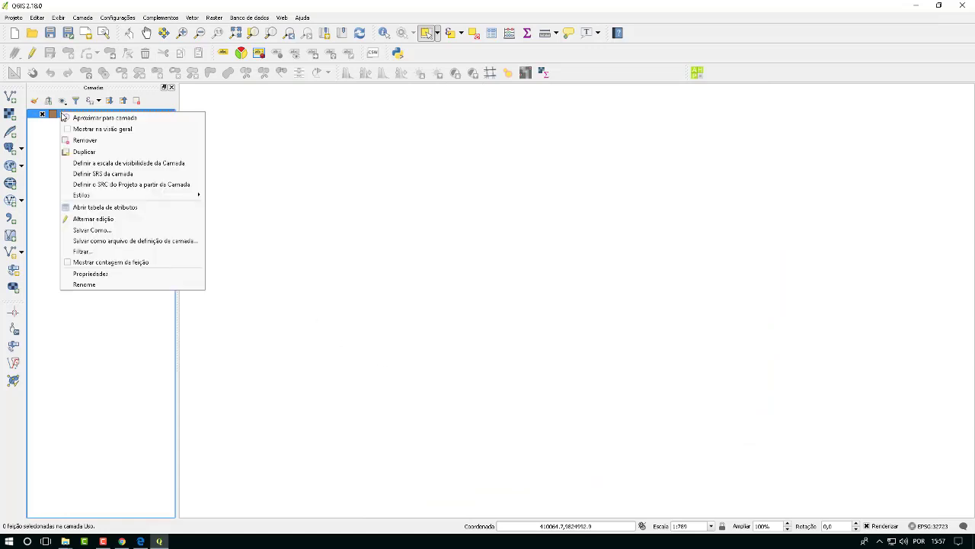
{"action": "left_click", "coordinate": [82, 119]}
{"action": "left_click_drag", "start_coordinate": [454, 89], "coordinate": [717, 518]}
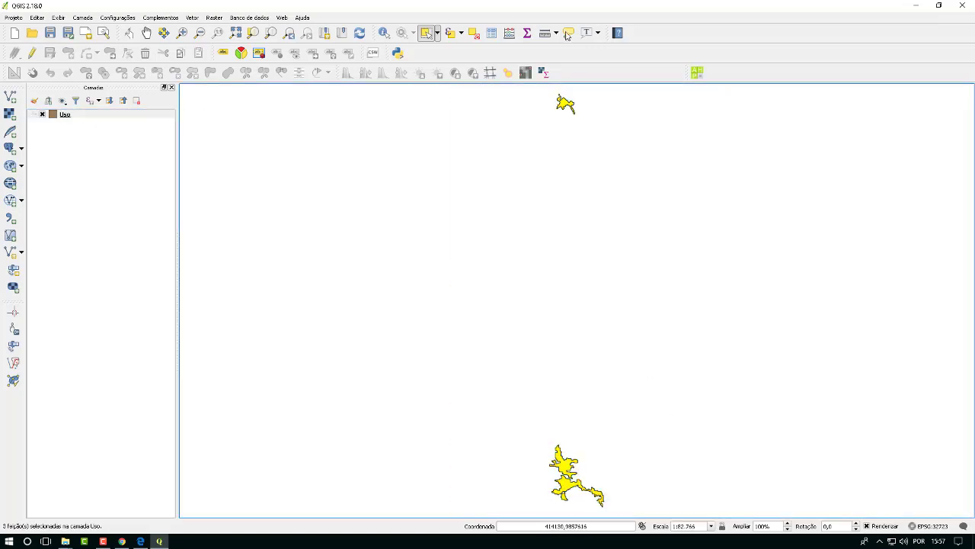
Update the existing ahp field to '4' for the selected Iu features with the field calculator, and save the Uso layer edits
{"action": "left_click", "coordinate": [510, 34]}
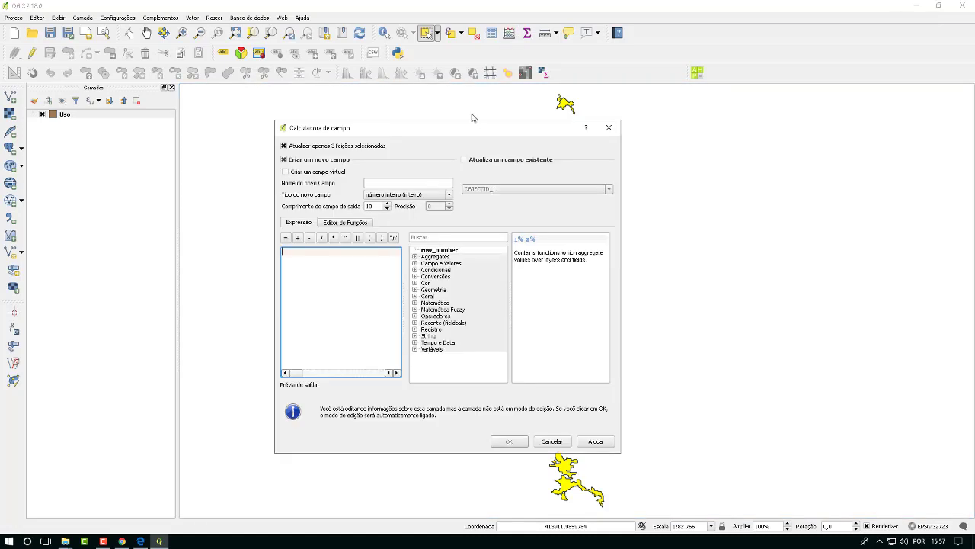
{"action": "left_click", "coordinate": [466, 160]}
{"action": "left_click", "coordinate": [489, 190]}
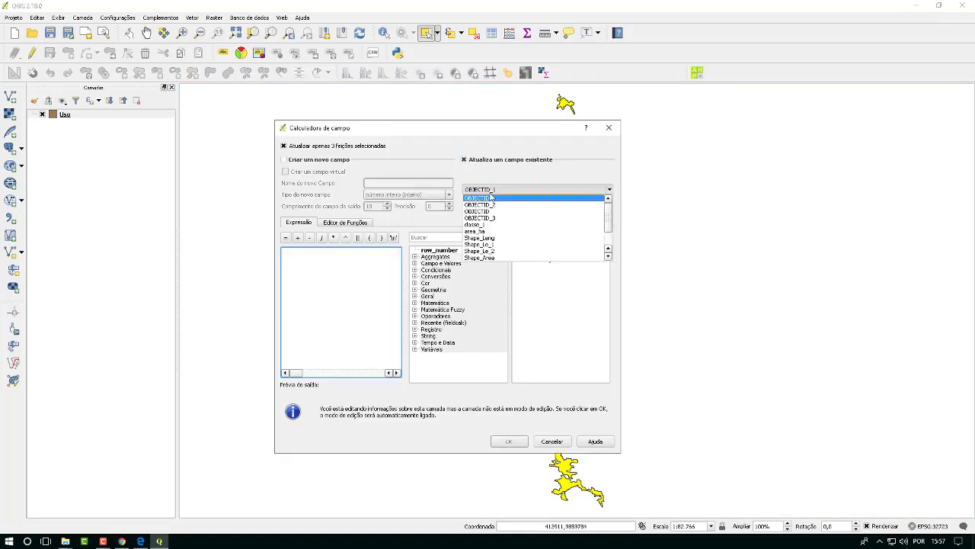
{"action": "scroll", "coordinate": [496, 221], "scroll_direction": "down", "scroll_amount": 2}
{"action": "left_click", "coordinate": [496, 254]}
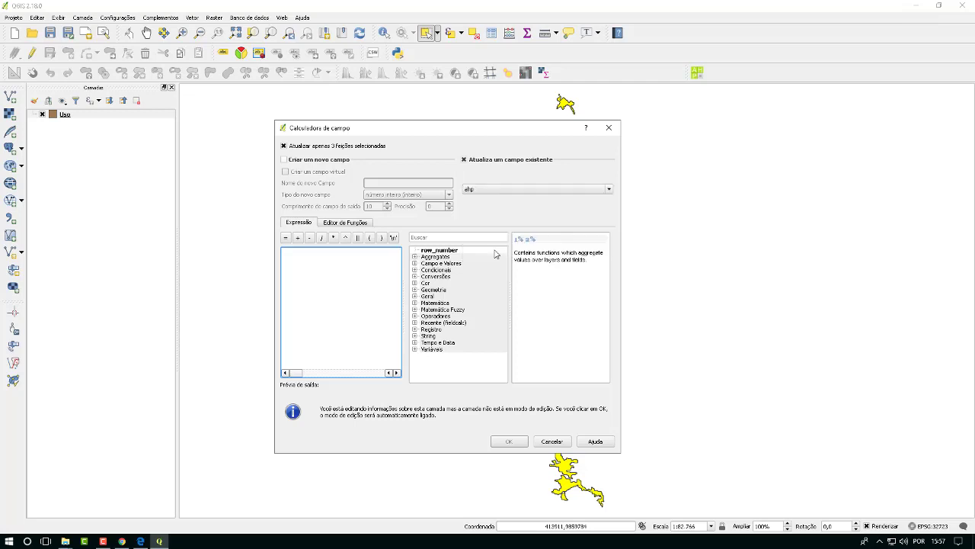
{"action": "left_click", "coordinate": [356, 273]}
{"action": "type", "text": "'4"}
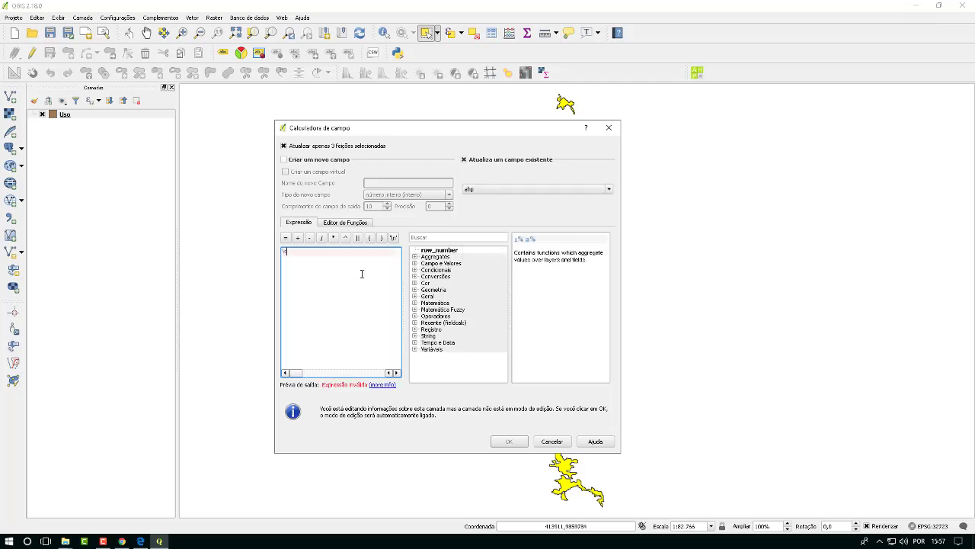
{"action": "type", "text": "'"}
{"action": "left_click", "coordinate": [513, 444]}
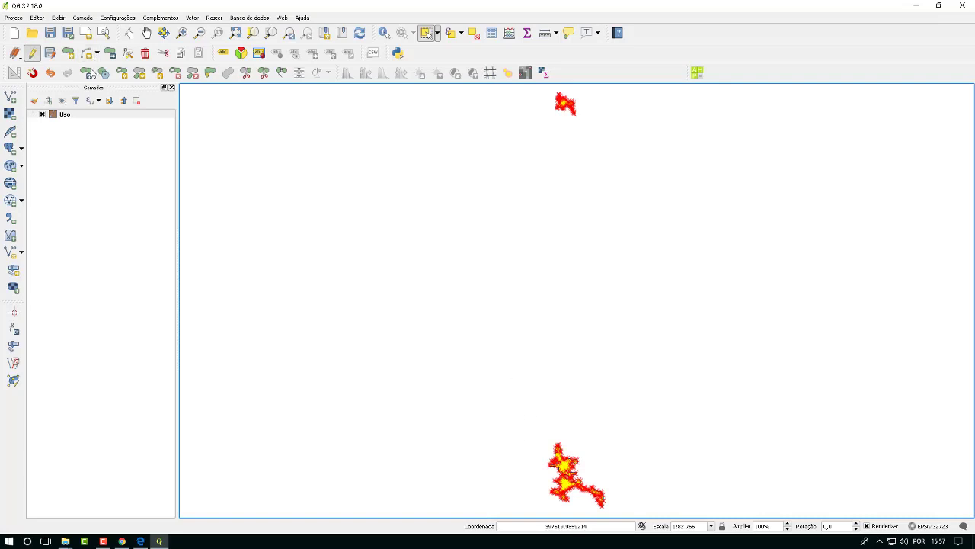
{"action": "left_click", "coordinate": [31, 55]}
{"action": "left_click", "coordinate": [441, 275]}
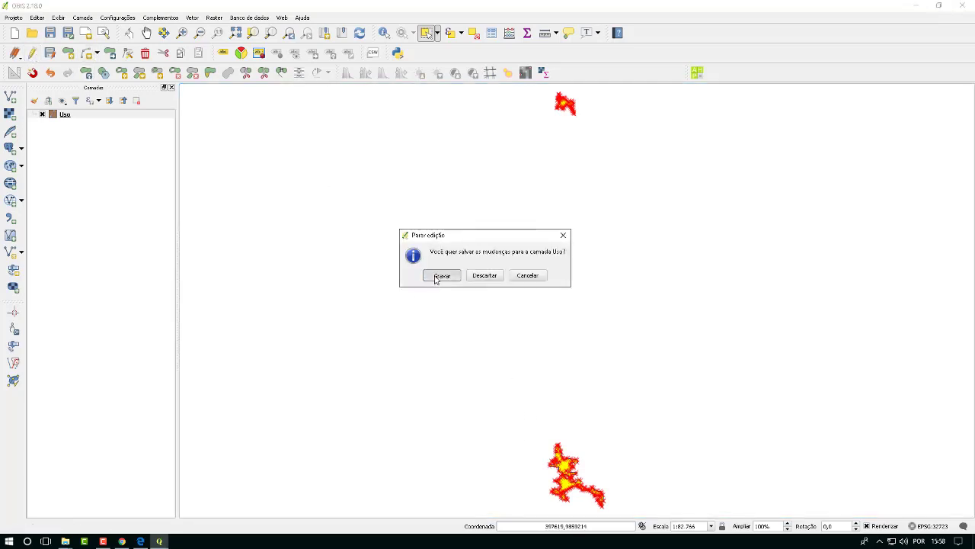
Replace the Uso layer's filter with the expression "classe_1" = 'Pf'
{"action": "left_click", "coordinate": [65, 114]}
{"action": "right_click", "coordinate": [65, 115]}
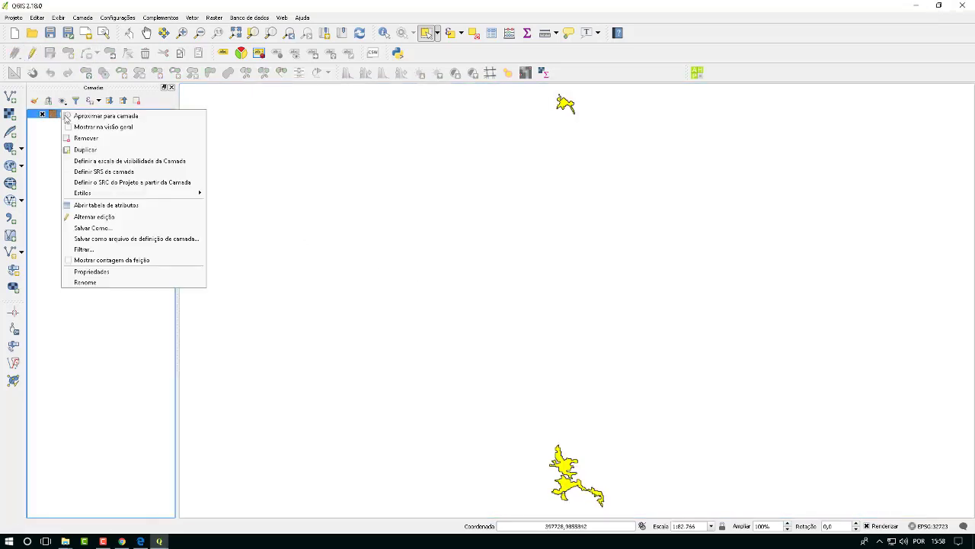
{"action": "left_click", "coordinate": [166, 246]}
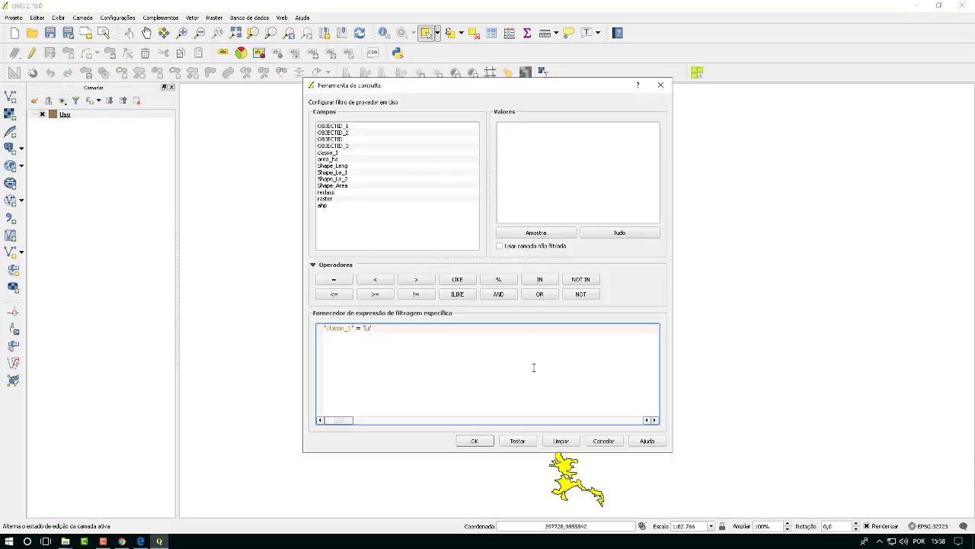
{"action": "left_click", "coordinate": [545, 439]}
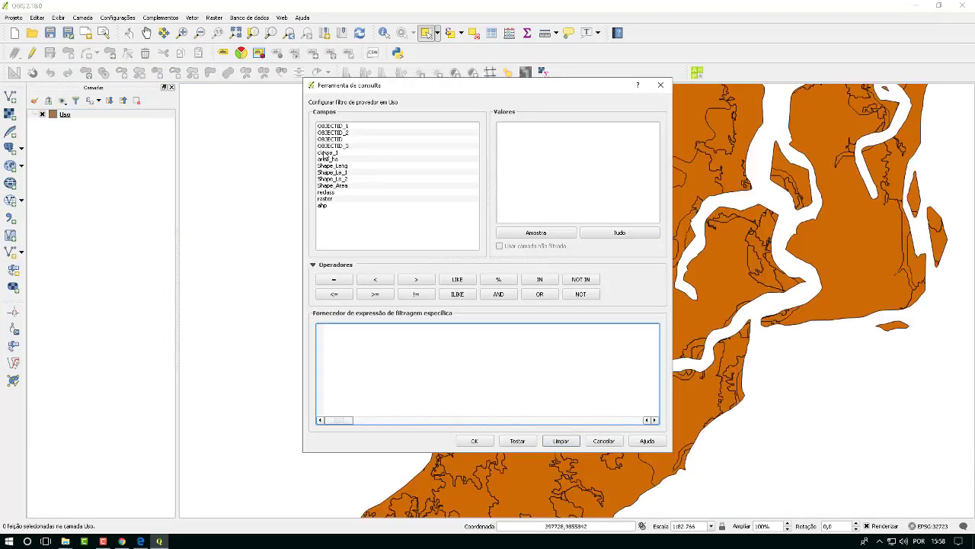
{"action": "double_click", "coordinate": [326, 153]}
{"action": "left_click", "coordinate": [334, 279]}
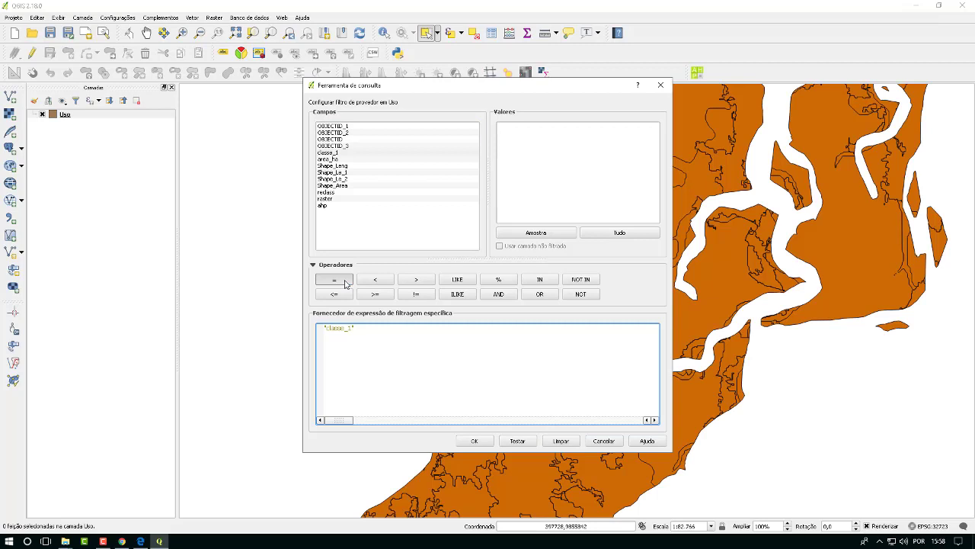
{"action": "left_click", "coordinate": [536, 233]}
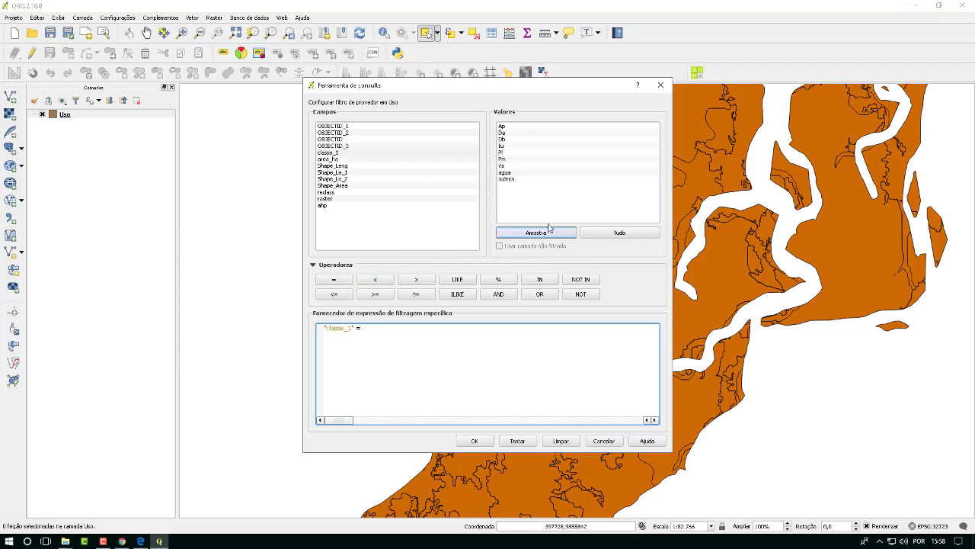
{"action": "double_click", "coordinate": [506, 152]}
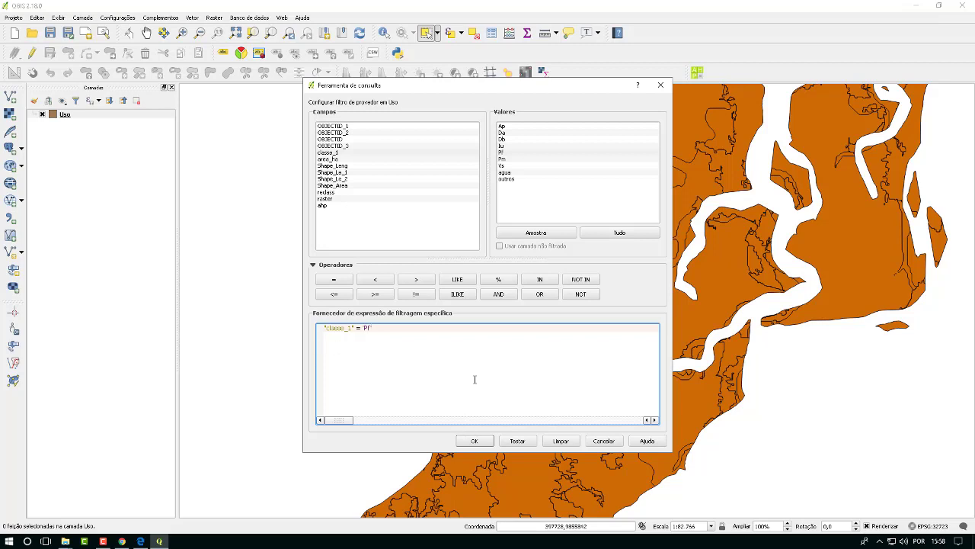
{"action": "left_click", "coordinate": [474, 441]}
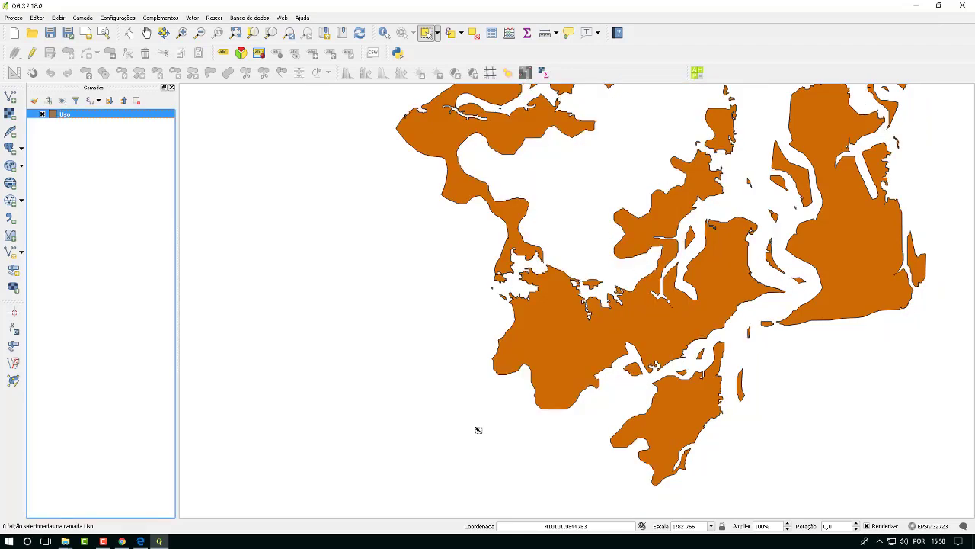
Select all the filtered Pf polygons of the Uso layer on the map with a rectangle
{"action": "scroll", "coordinate": [595, 229], "scroll_direction": "down", "scroll_amount": 2}
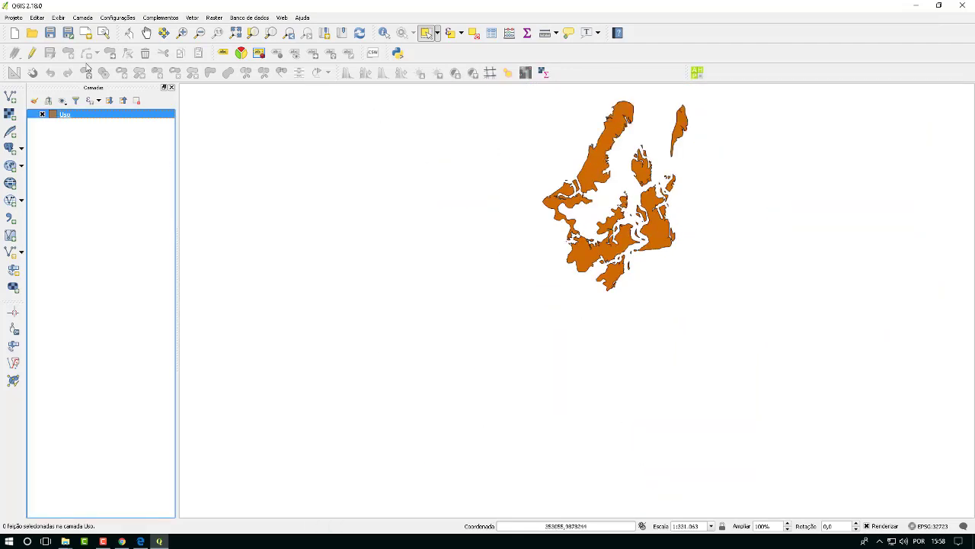
{"action": "left_click", "coordinate": [146, 33]}
{"action": "left_click_drag", "start_coordinate": [675, 230], "coordinate": [639, 293]}
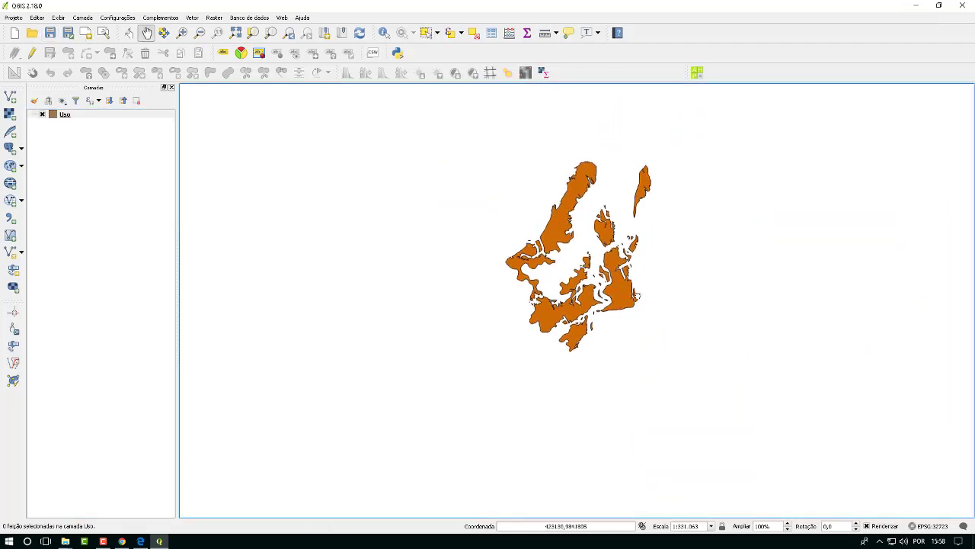
{"action": "left_click", "coordinate": [437, 33]}
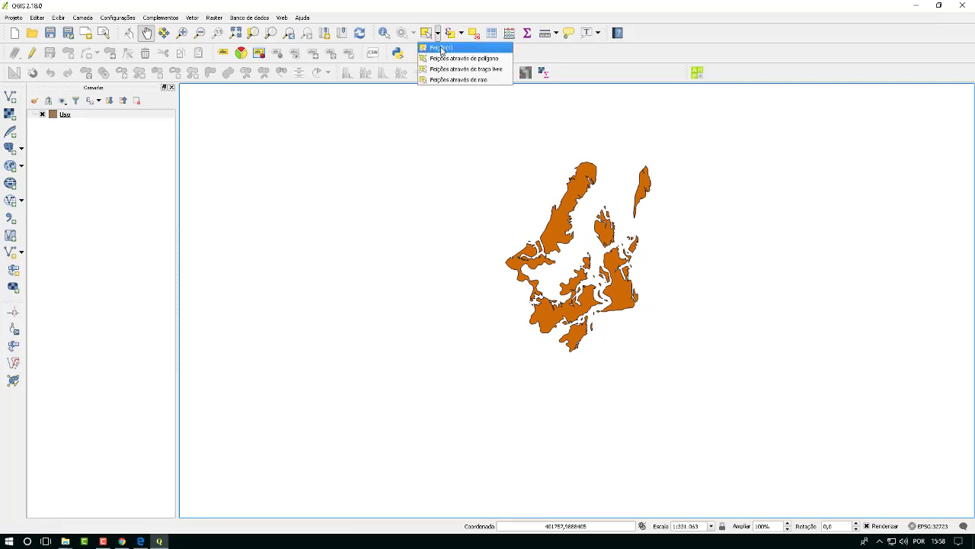
{"action": "left_click", "coordinate": [446, 44]}
{"action": "left_click_drag", "start_coordinate": [459, 131], "coordinate": [740, 354]}
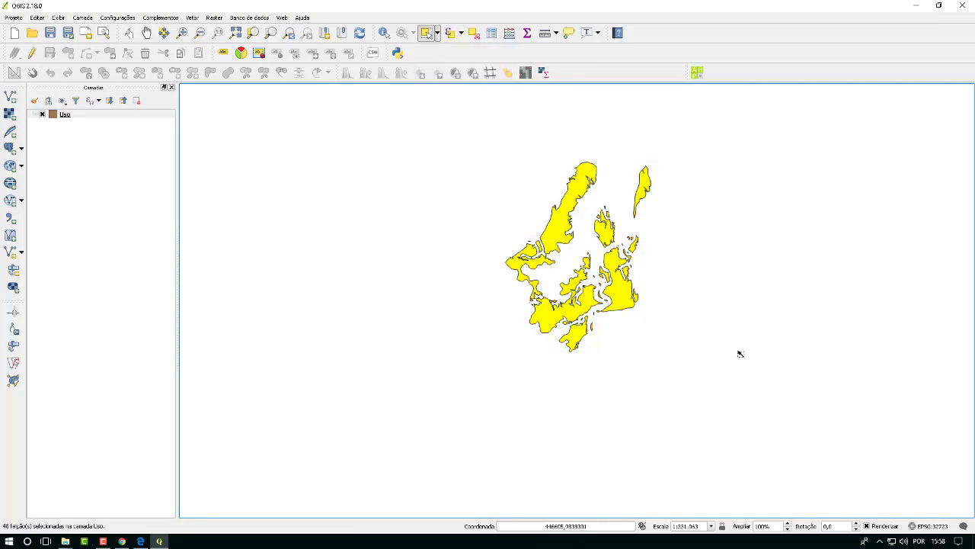
Update the existing ahp field to '5' for the selected Pf features with the field calculator, and save the Uso layer edits
{"action": "left_click", "coordinate": [509, 33]}
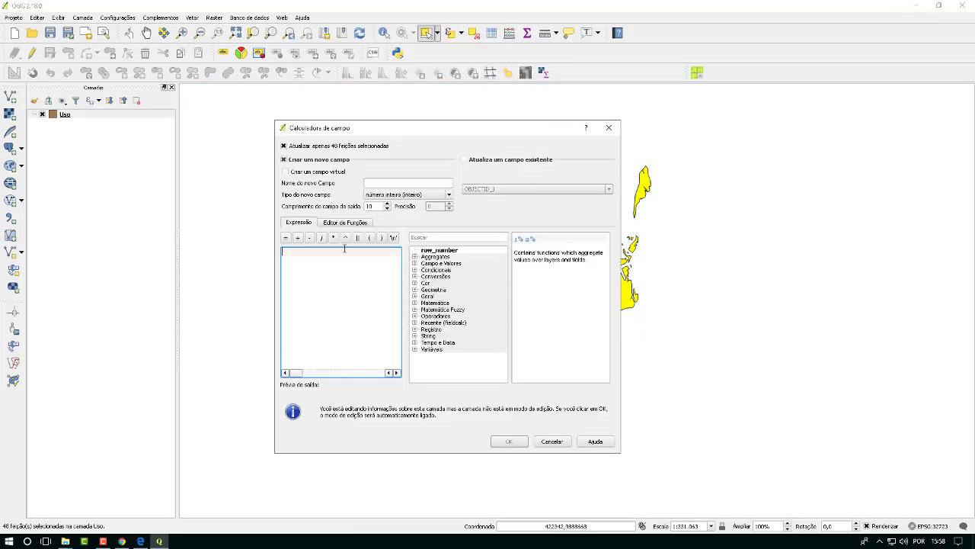
{"action": "type", "text": "5"}
{"action": "left_click", "coordinate": [464, 160]}
{"action": "left_click", "coordinate": [497, 188]}
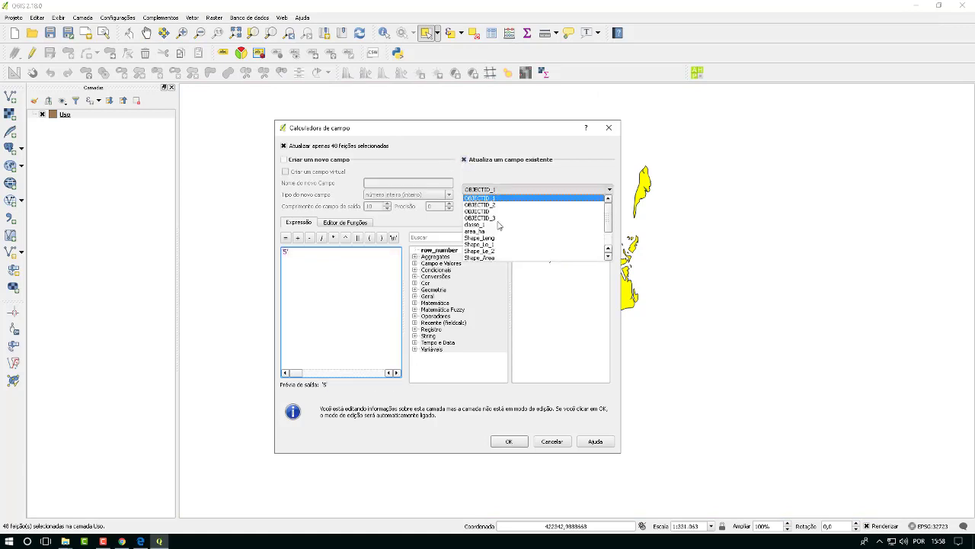
{"action": "left_click", "coordinate": [488, 250]}
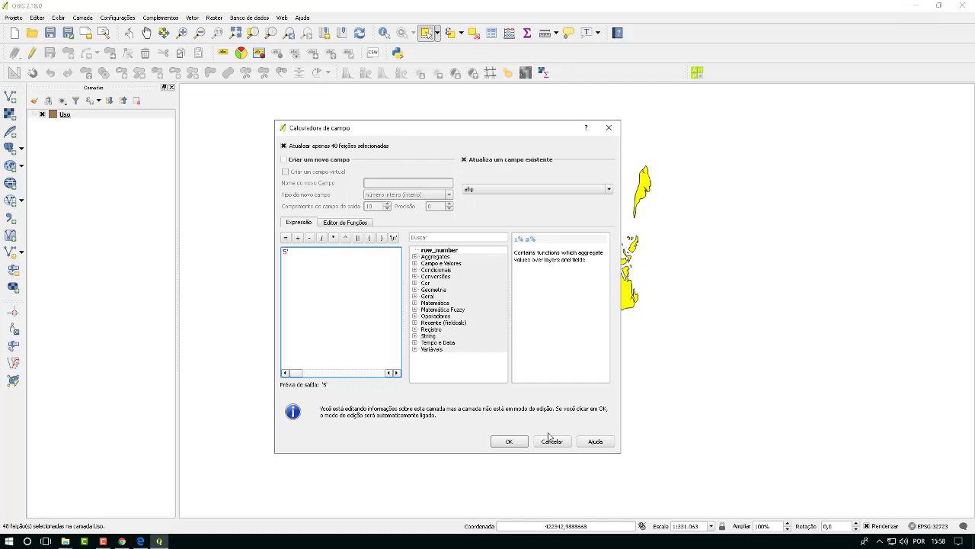
{"action": "left_click", "coordinate": [518, 441]}
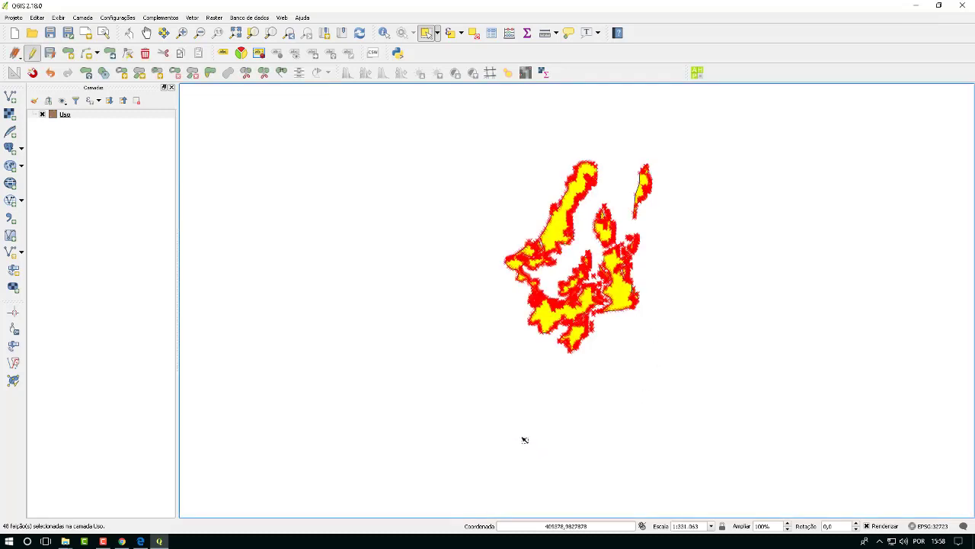
{"action": "left_click", "coordinate": [31, 54]}
{"action": "left_click", "coordinate": [436, 275]}
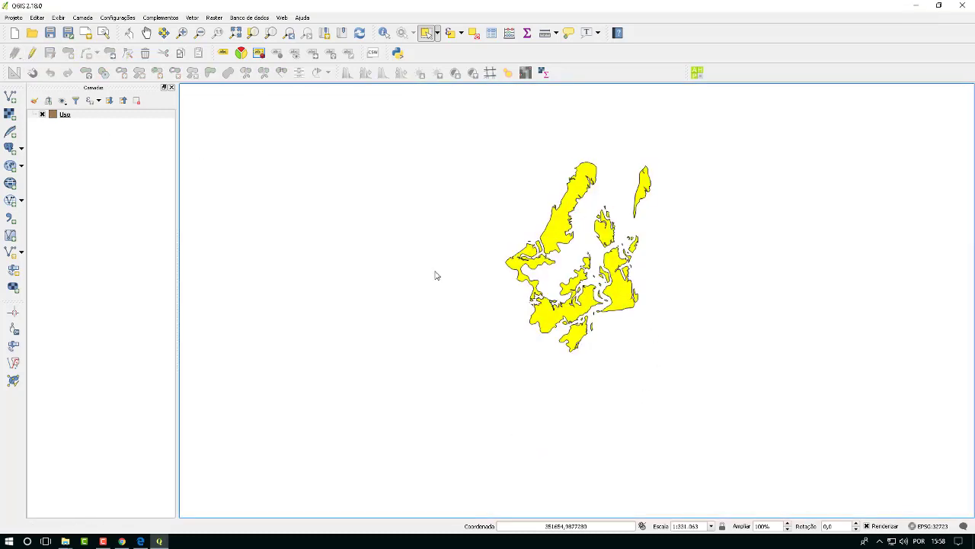
Replace the Uso layer's filter with the expression "classe_1" = 'Pm'
{"action": "right_click", "coordinate": [77, 114]}
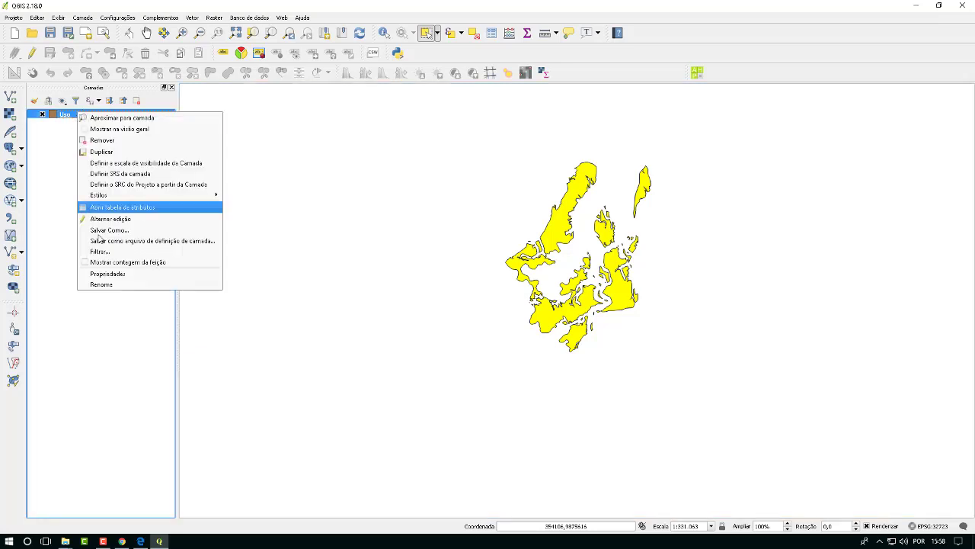
{"action": "left_click", "coordinate": [104, 251]}
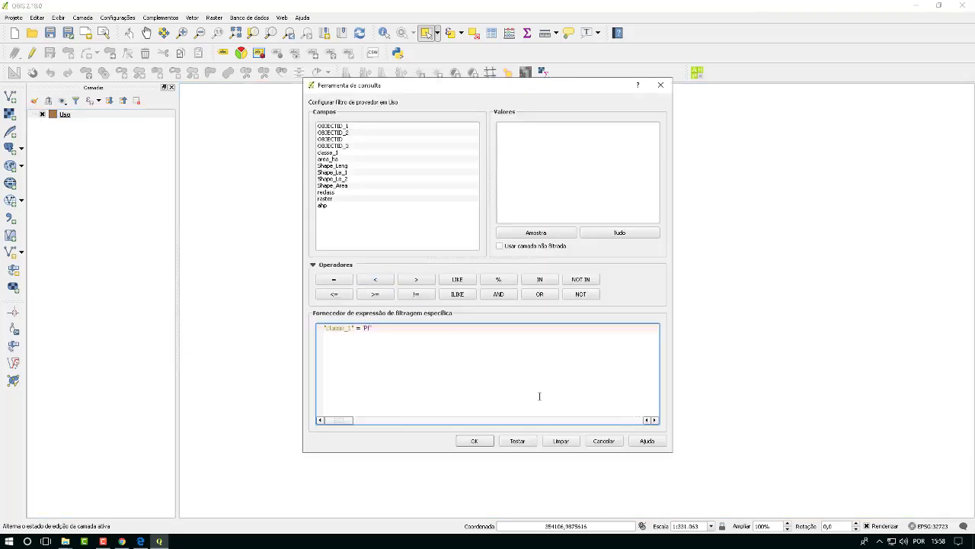
{"action": "left_click", "coordinate": [561, 440]}
{"action": "double_click", "coordinate": [329, 152]}
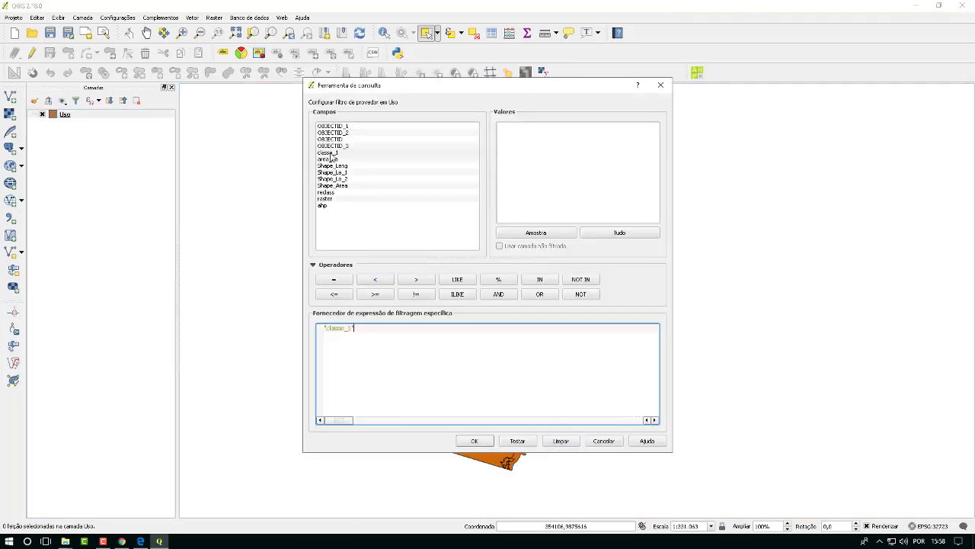
{"action": "left_click", "coordinate": [347, 279]}
{"action": "left_click", "coordinate": [548, 232]}
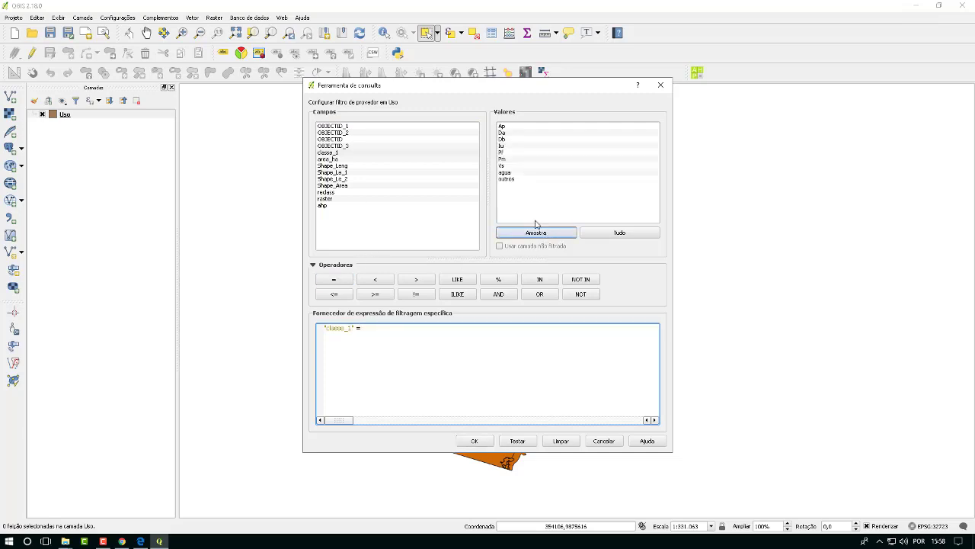
{"action": "double_click", "coordinate": [509, 159]}
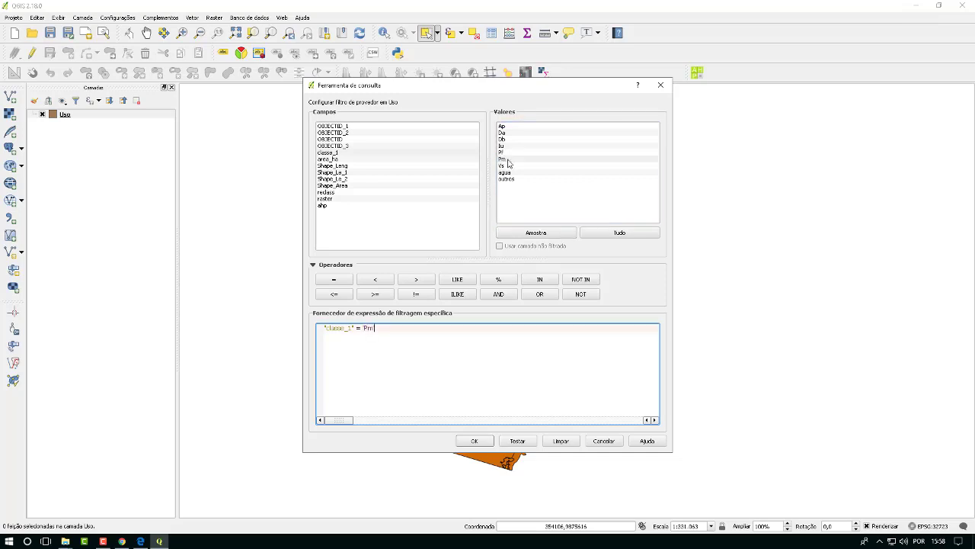
{"action": "left_click", "coordinate": [474, 441]}
Select the filtered Pm polygon of the Uso layer on the map with a rectangle
{"action": "right_click", "coordinate": [74, 116]}
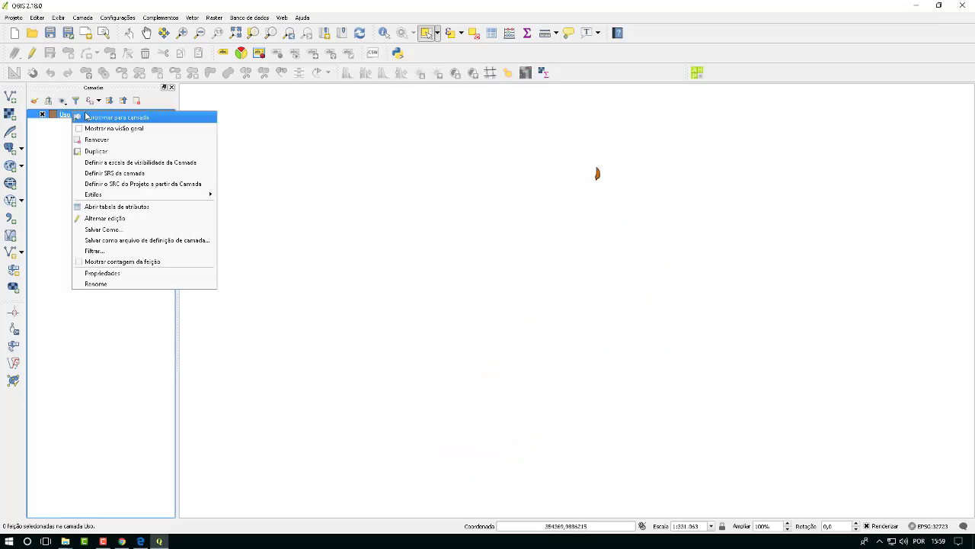
{"action": "left_click", "coordinate": [90, 116]}
{"action": "left_click_drag", "start_coordinate": [468, 89], "coordinate": [734, 516]}
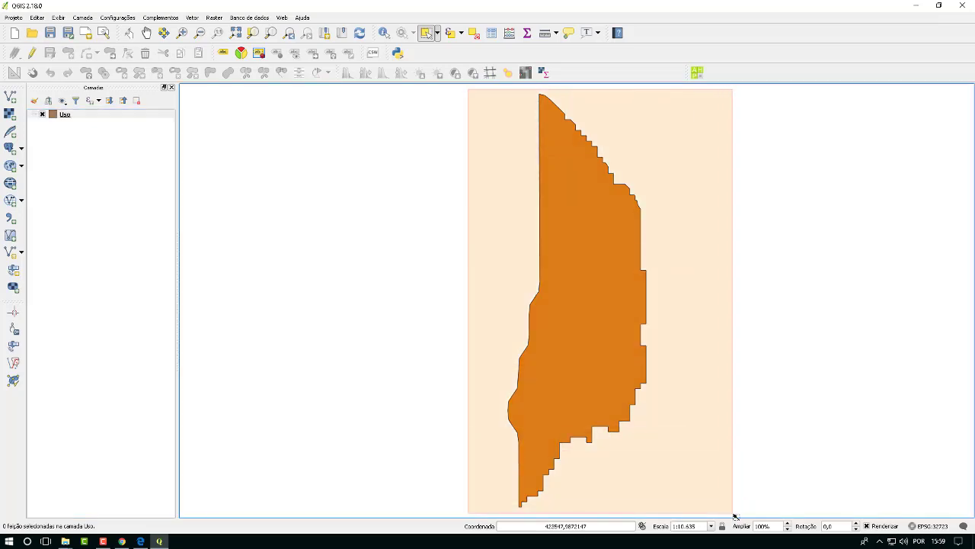
Update the existing ahp field to '6' for the selected Pm feature with the field calculator, and save the Uso layer edits
{"action": "left_click", "coordinate": [509, 33]}
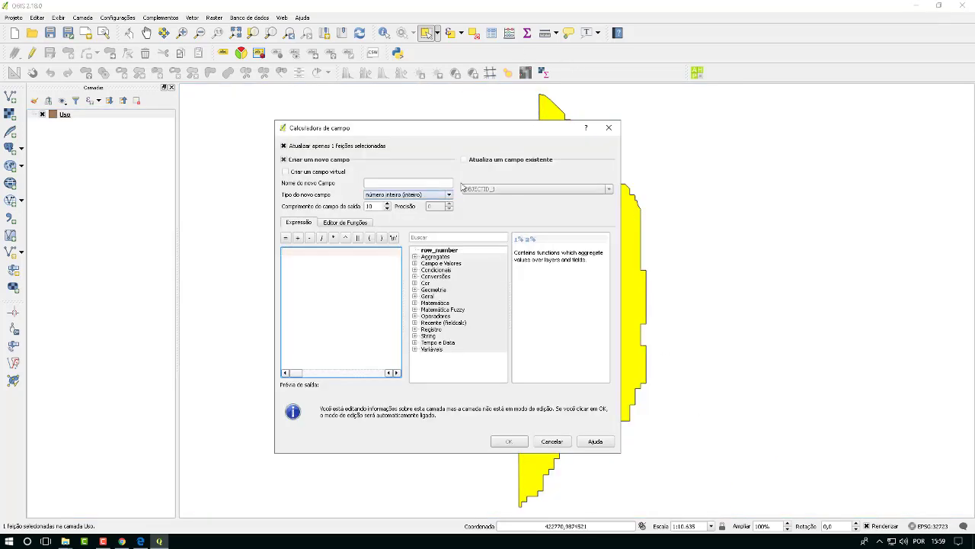
{"action": "left_click", "coordinate": [477, 160]}
{"action": "left_click", "coordinate": [492, 189]}
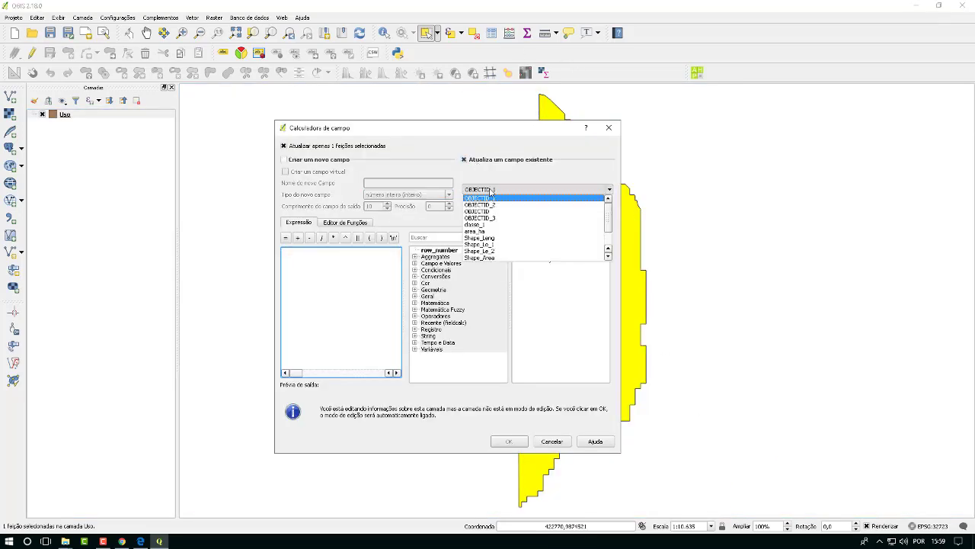
{"action": "scroll", "coordinate": [509, 243], "scroll_direction": "down", "scroll_amount": 2}
{"action": "left_click", "coordinate": [499, 251]}
{"action": "left_click", "coordinate": [311, 279]}
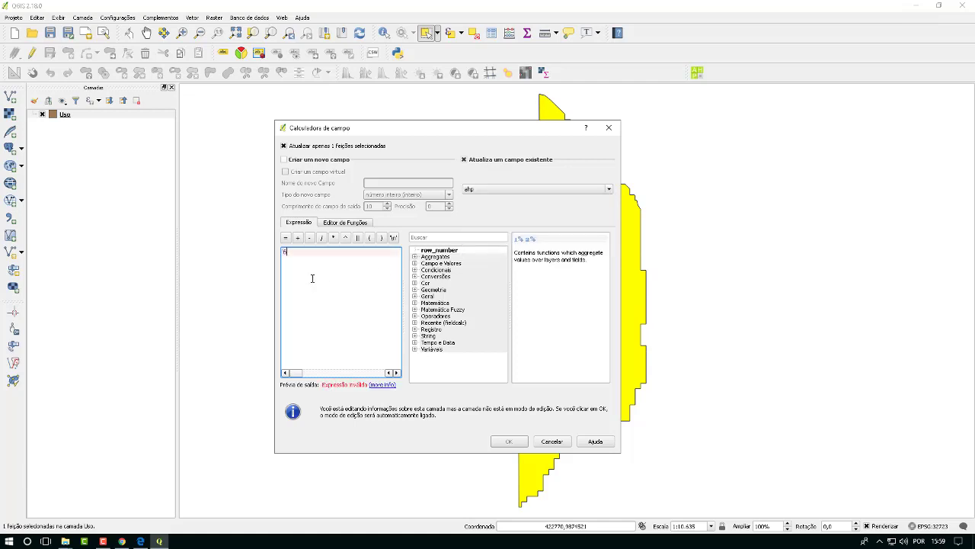
{"action": "type", "text": "'6'"}
{"action": "key", "text": "BackSpace"}
{"action": "type", "text": "'"}
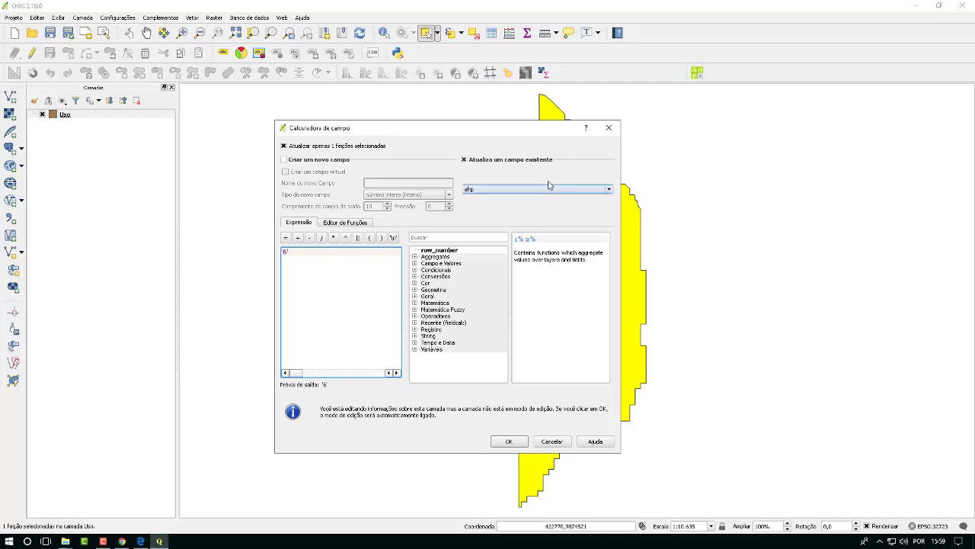
{"action": "left_click", "coordinate": [503, 440]}
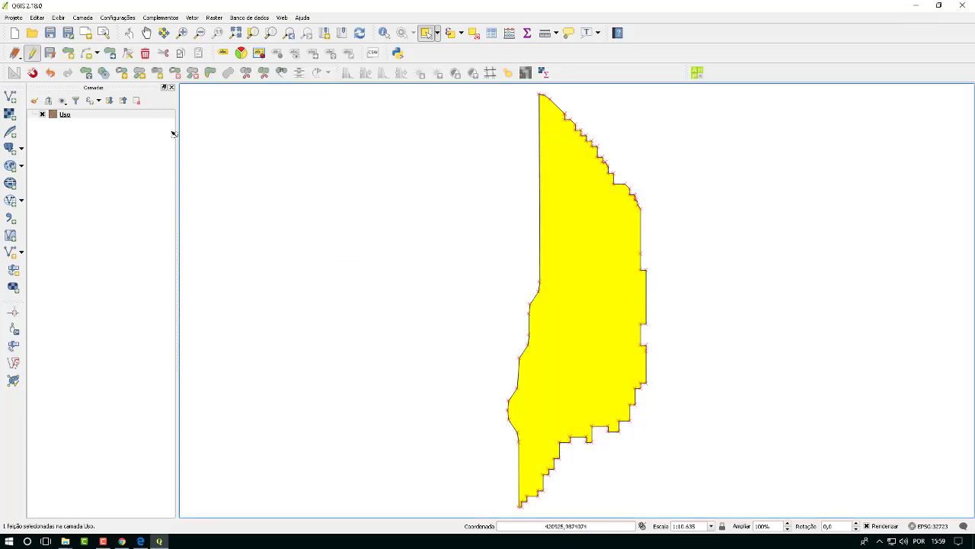
{"action": "left_click", "coordinate": [32, 53]}
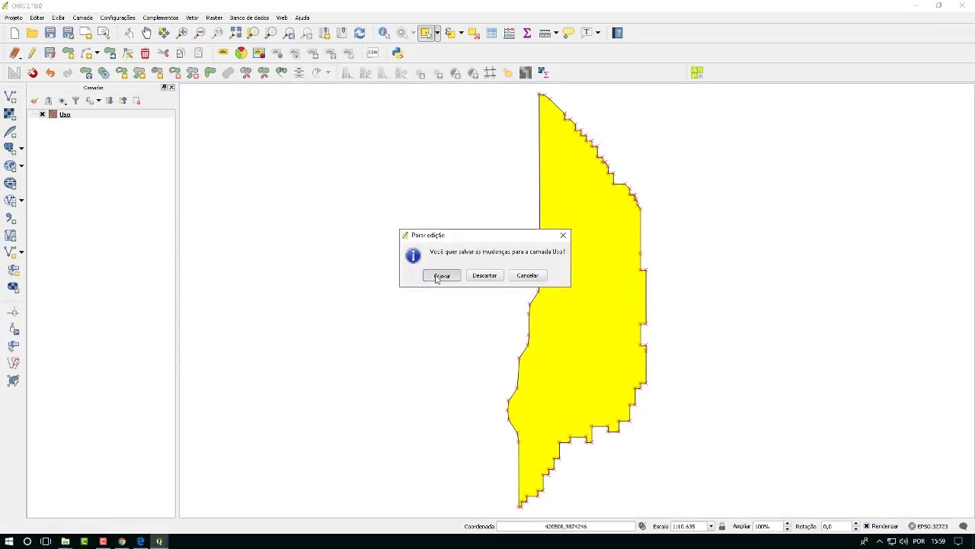
{"action": "left_click", "coordinate": [436, 277]}
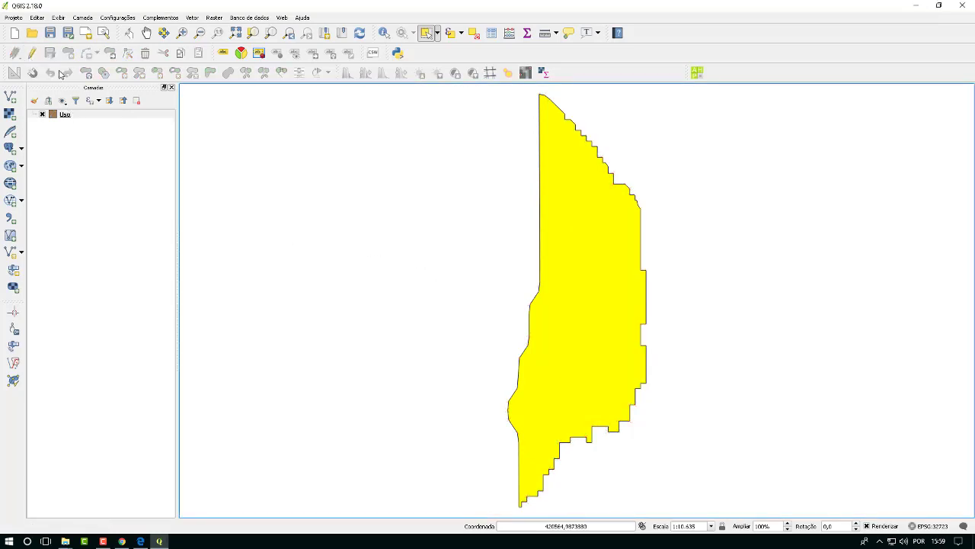
Replace the Uso layer's filter with the expression "classe_1" = 'Vs'
{"action": "right_click", "coordinate": [73, 114]}
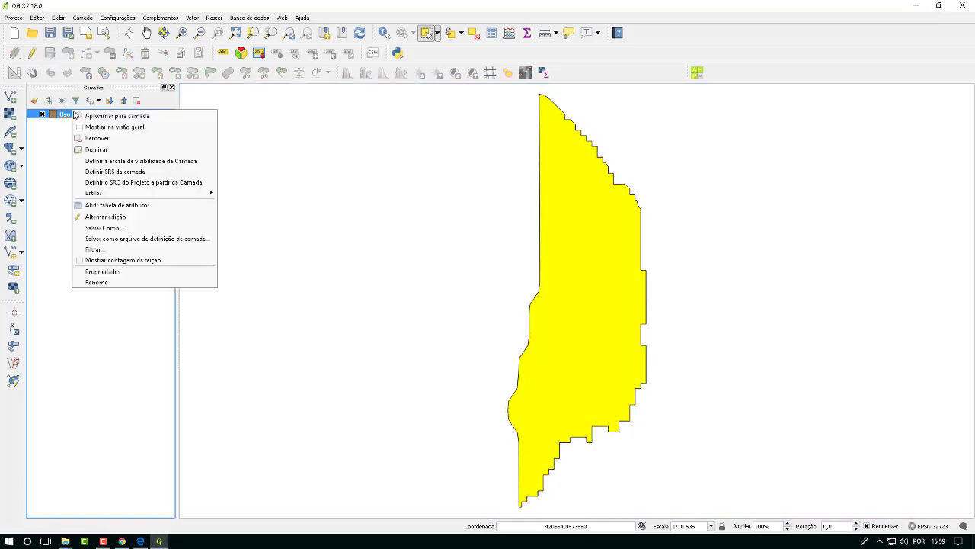
{"action": "left_click", "coordinate": [119, 250]}
{"action": "left_click", "coordinate": [575, 444]}
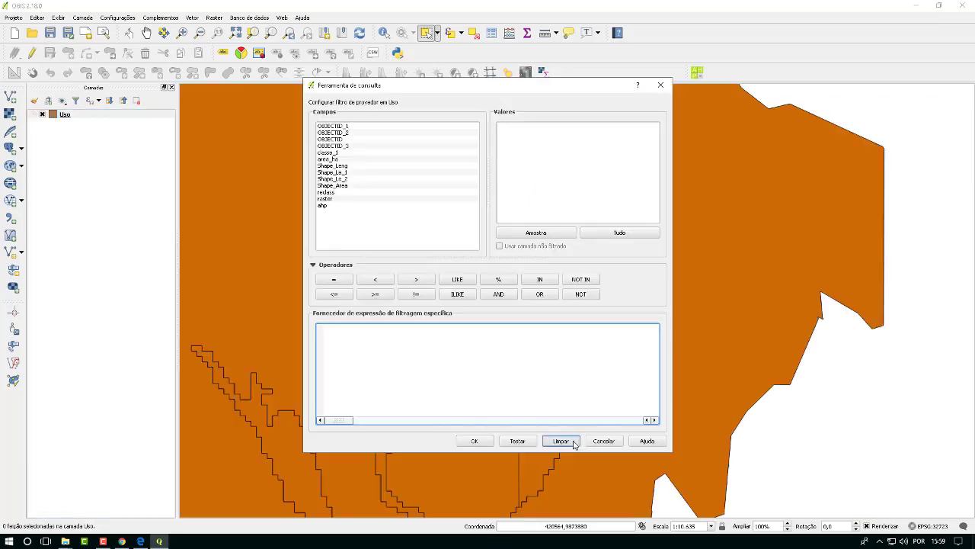
{"action": "left_click", "coordinate": [327, 159]}
{"action": "double_click", "coordinate": [328, 152]}
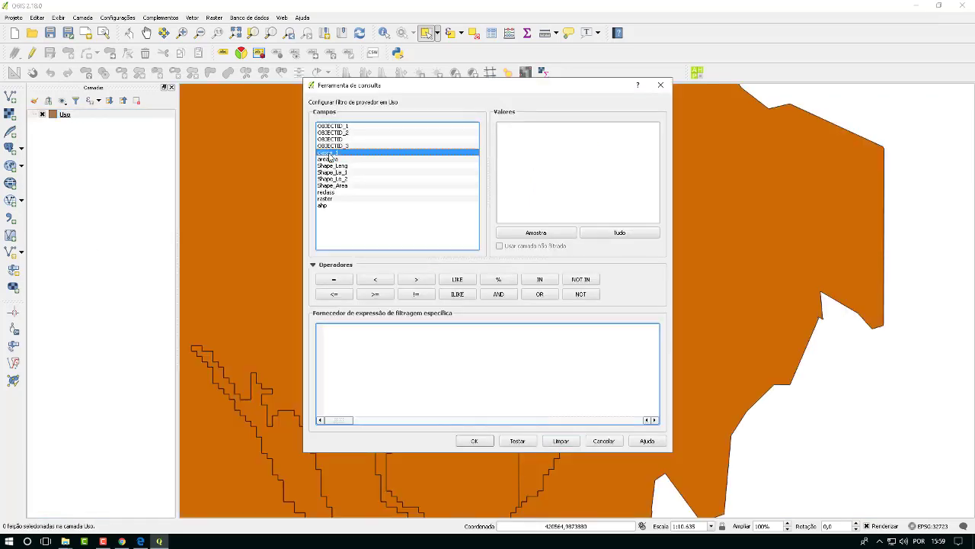
{"action": "left_click", "coordinate": [334, 279]}
{"action": "left_click", "coordinate": [572, 233]}
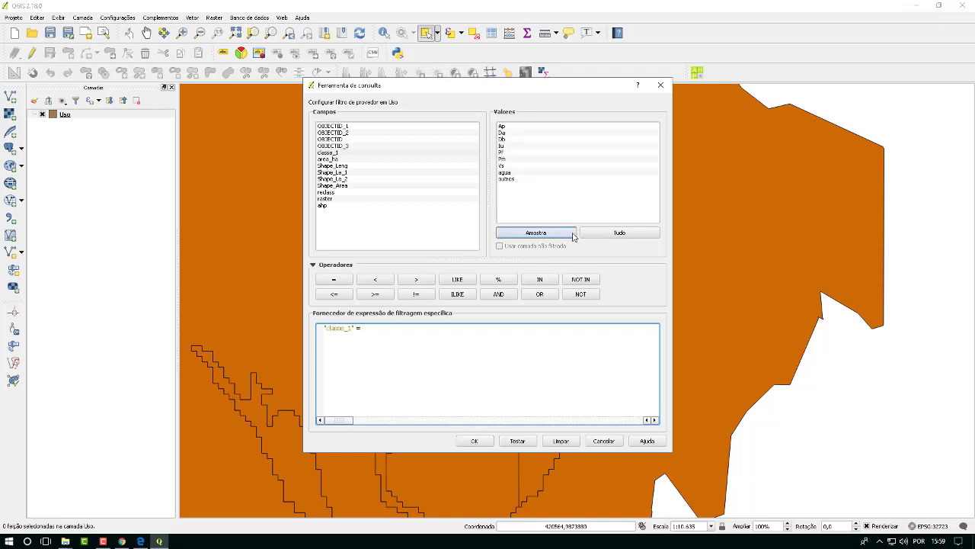
{"action": "double_click", "coordinate": [504, 167]}
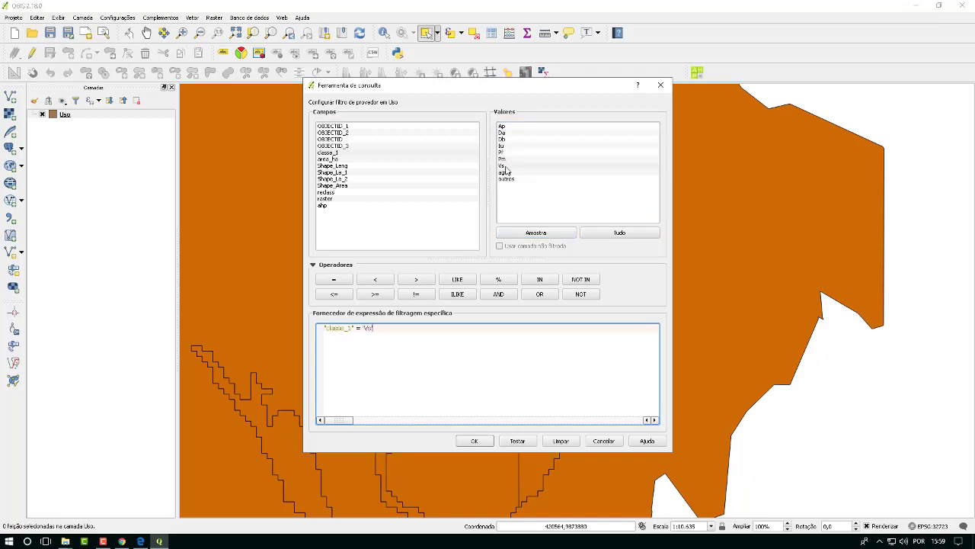
{"action": "left_click", "coordinate": [486, 442]}
Select all the filtered Vs polygons of the Uso layer on the map with a rectangle
{"action": "right_click", "coordinate": [84, 115]}
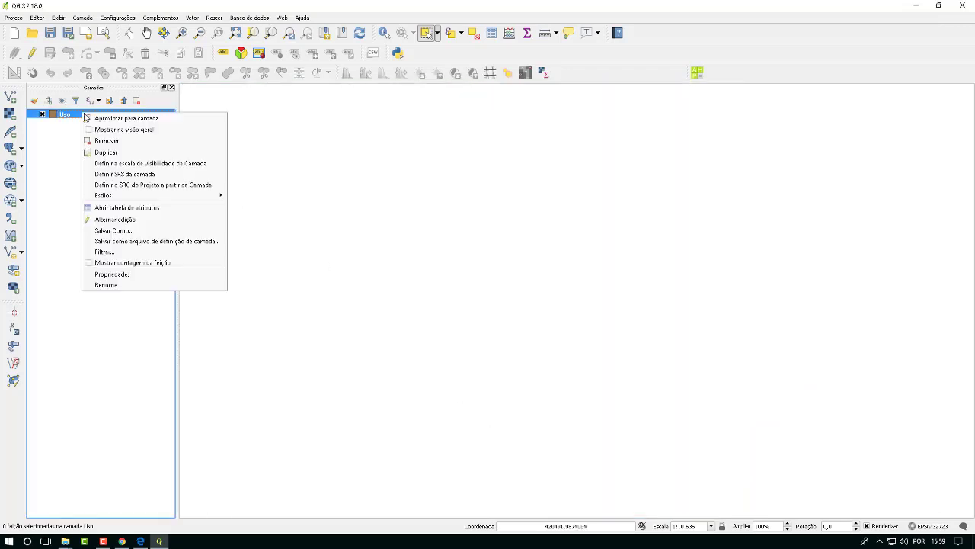
{"action": "left_click", "coordinate": [100, 122]}
{"action": "left_click_drag", "start_coordinate": [402, 86], "coordinate": [758, 514]}
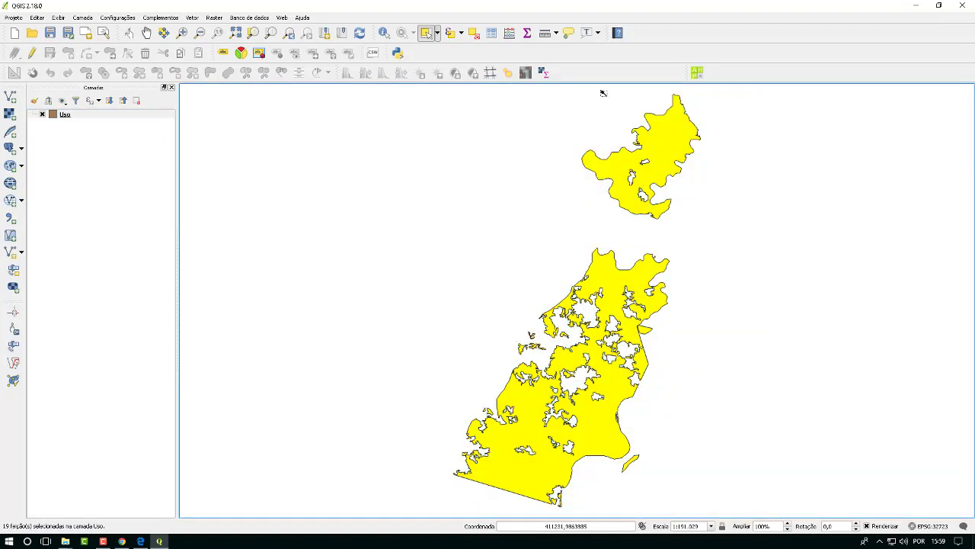
Update the existing ahp field for the selected Vs features with the field calculator, and save the Uso layer edits
{"action": "left_click", "coordinate": [509, 33]}
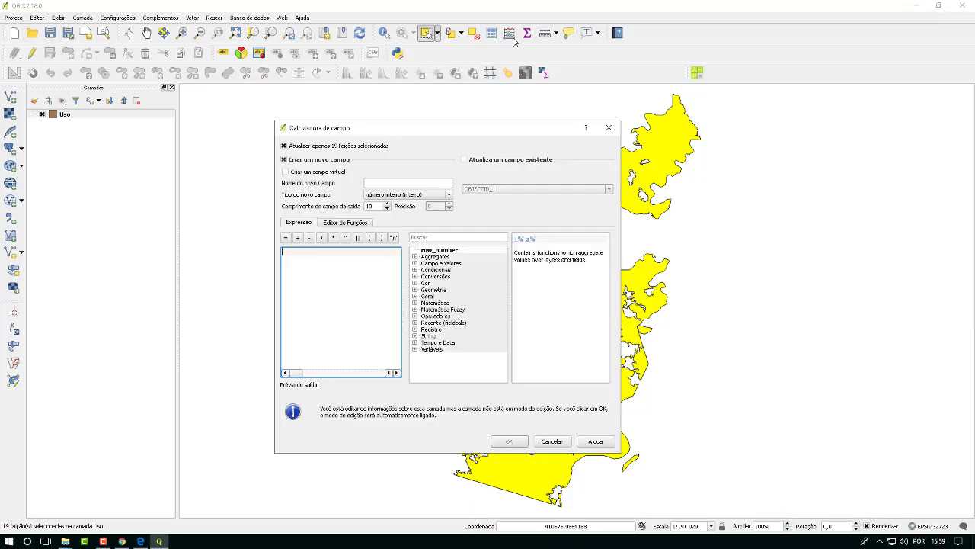
{"action": "left_click", "coordinate": [464, 159]}
{"action": "left_click", "coordinate": [493, 189]}
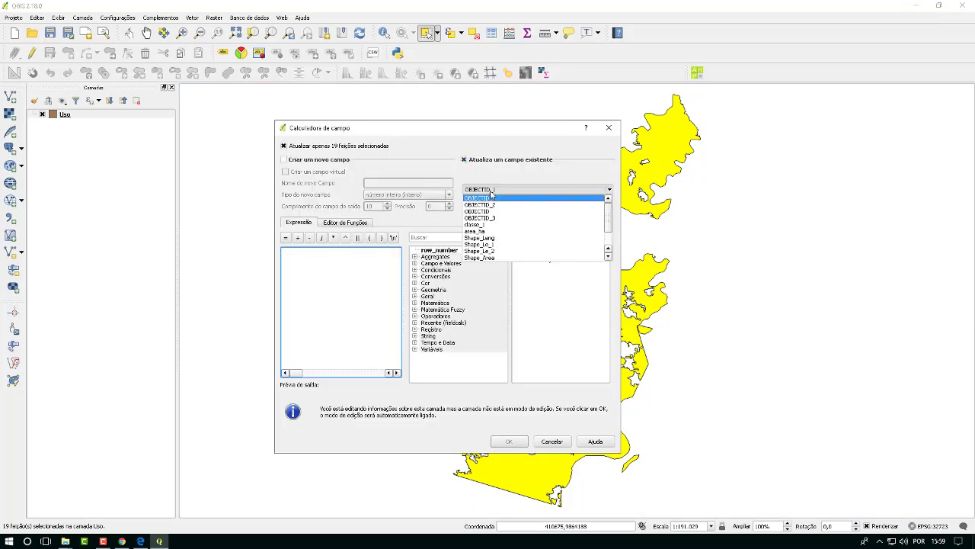
{"action": "left_click", "coordinate": [501, 252]}
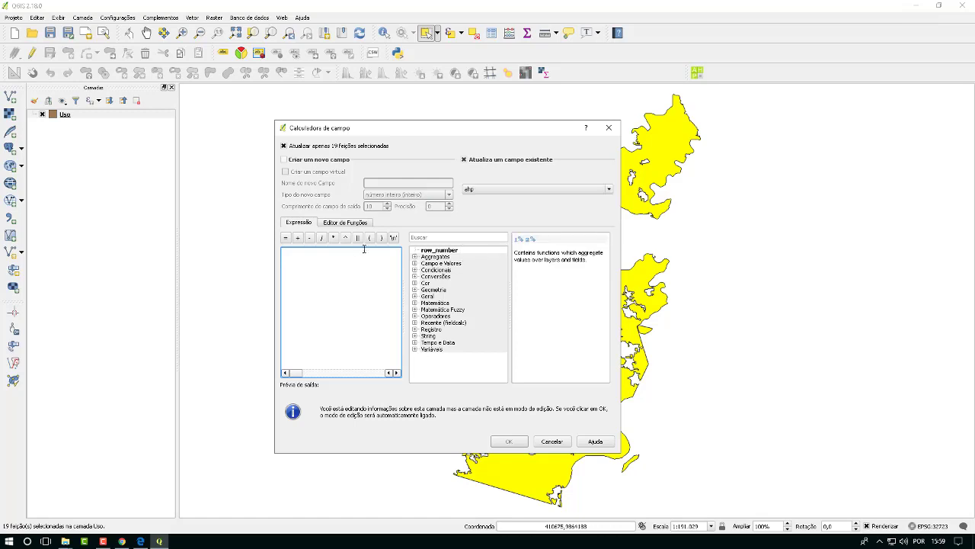
{"action": "left_click", "coordinate": [353, 259]}
{"action": "left_click", "coordinate": [522, 441]}
{"action": "left_click", "coordinate": [31, 54]}
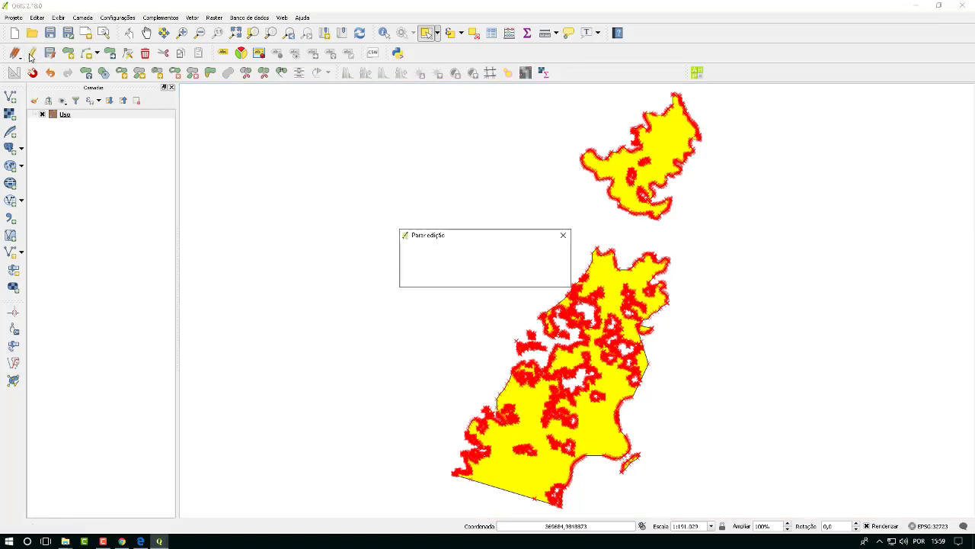
{"action": "left_click", "coordinate": [441, 275]}
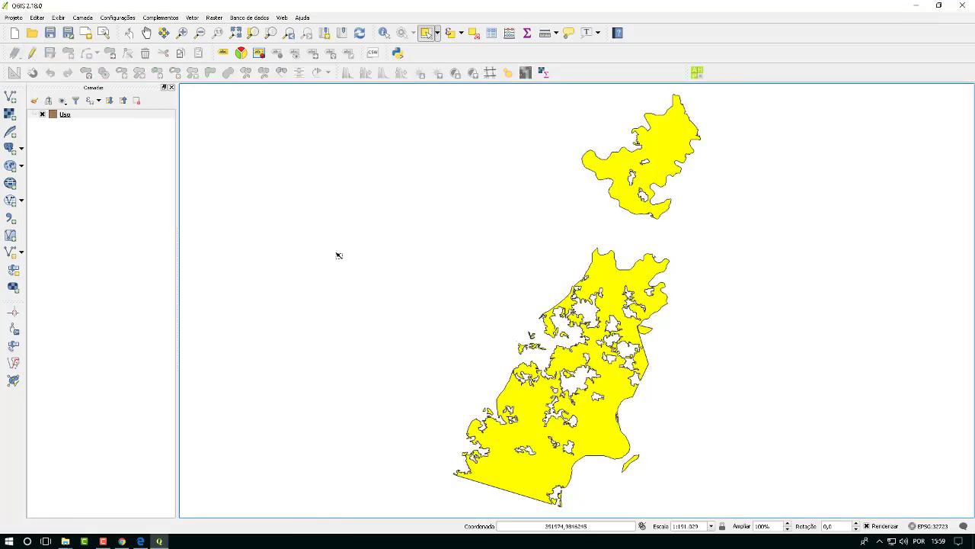
Replace the Uso layer's filter with the expression "classe_1" = 'agua'
{"action": "right_click", "coordinate": [74, 116]}
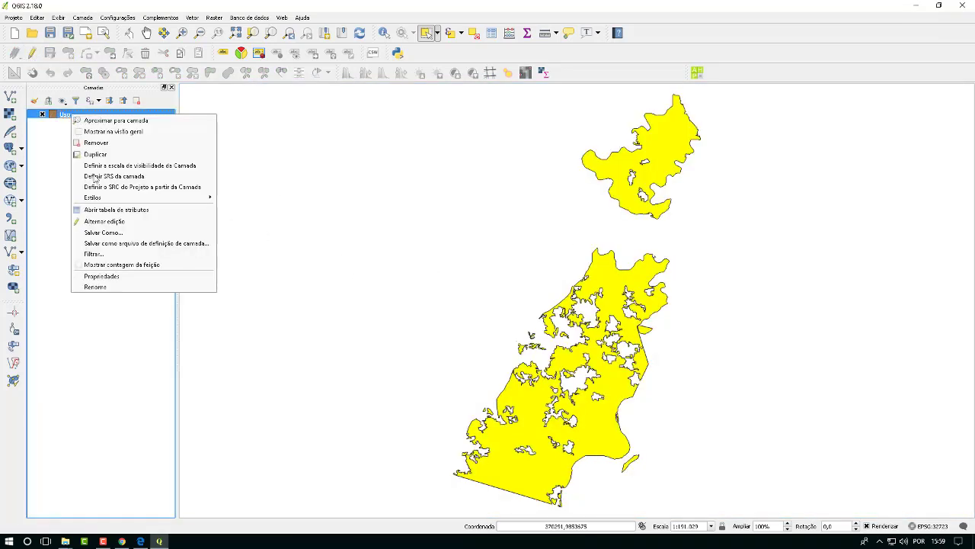
{"action": "left_click", "coordinate": [105, 253]}
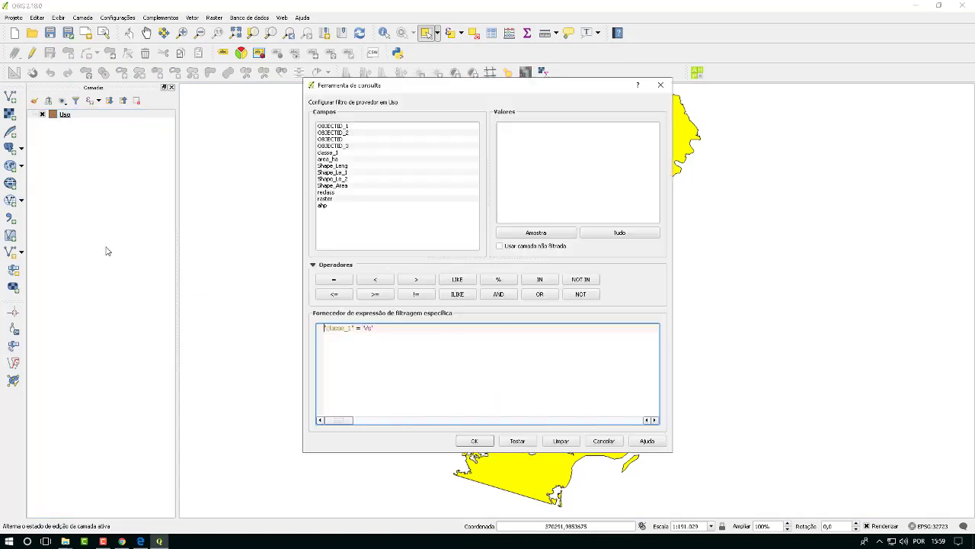
{"action": "left_click", "coordinate": [561, 441]}
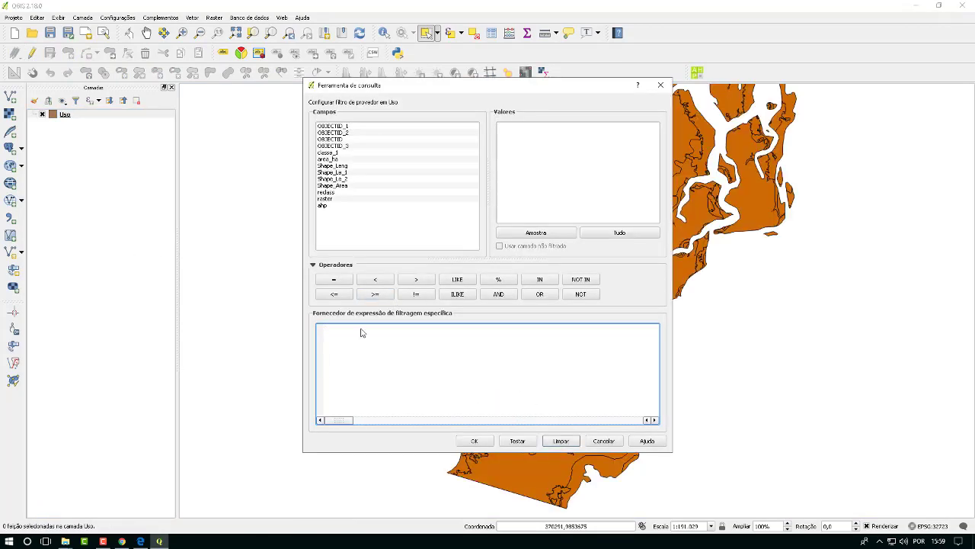
{"action": "double_click", "coordinate": [341, 153]}
{"action": "left_click", "coordinate": [333, 279]}
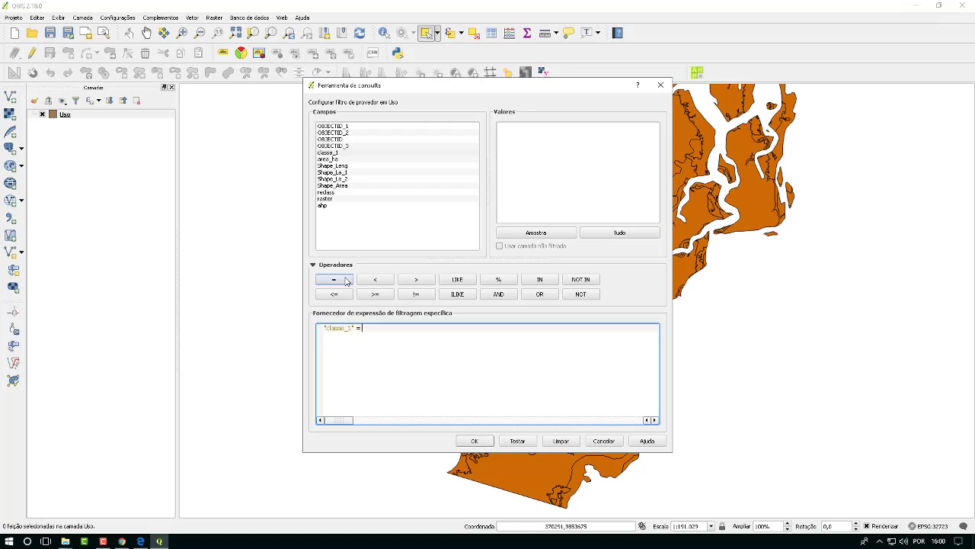
{"action": "left_click", "coordinate": [541, 233]}
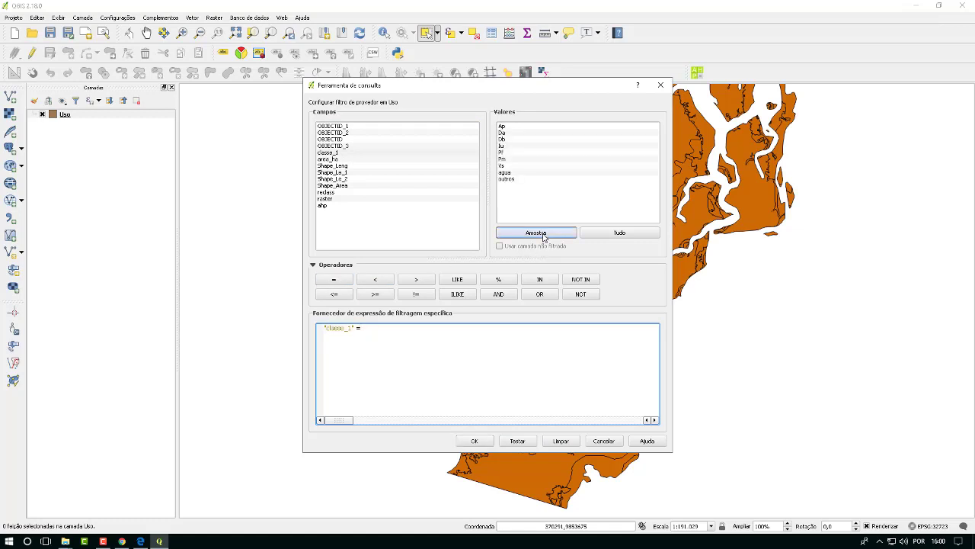
{"action": "double_click", "coordinate": [504, 173]}
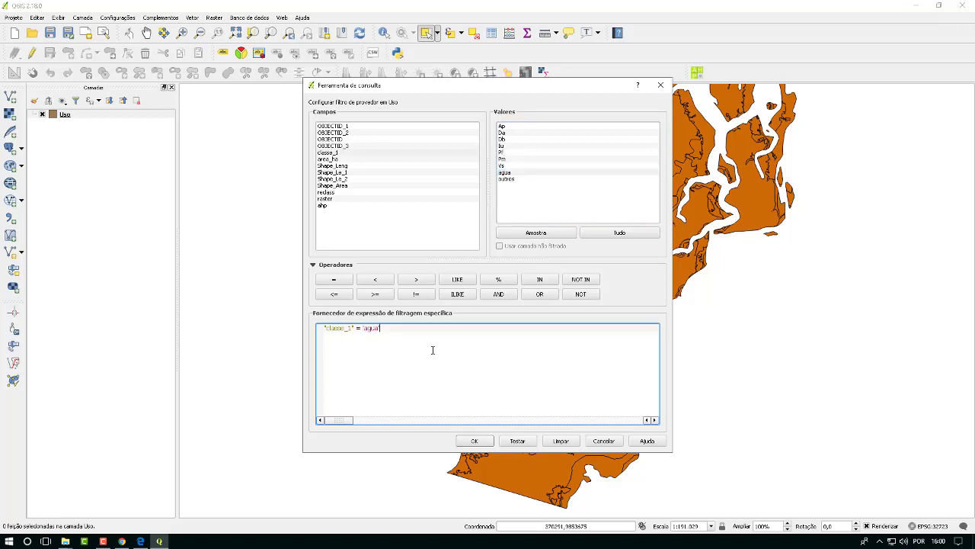
{"action": "left_click", "coordinate": [486, 445]}
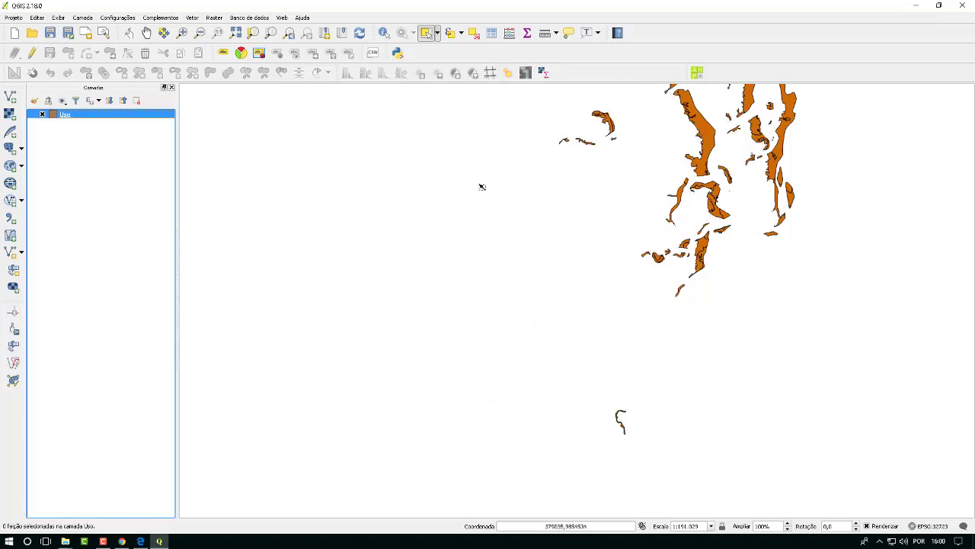
Select all the filtered agua polygons, set their existing ahp field to 8 with the field calculator, and save the Uso layer edits
{"action": "scroll", "coordinate": [481, 185], "scroll_direction": "down", "scroll_amount": 2}
{"action": "left_click_drag", "start_coordinate": [611, 118], "coordinate": [740, 264]}
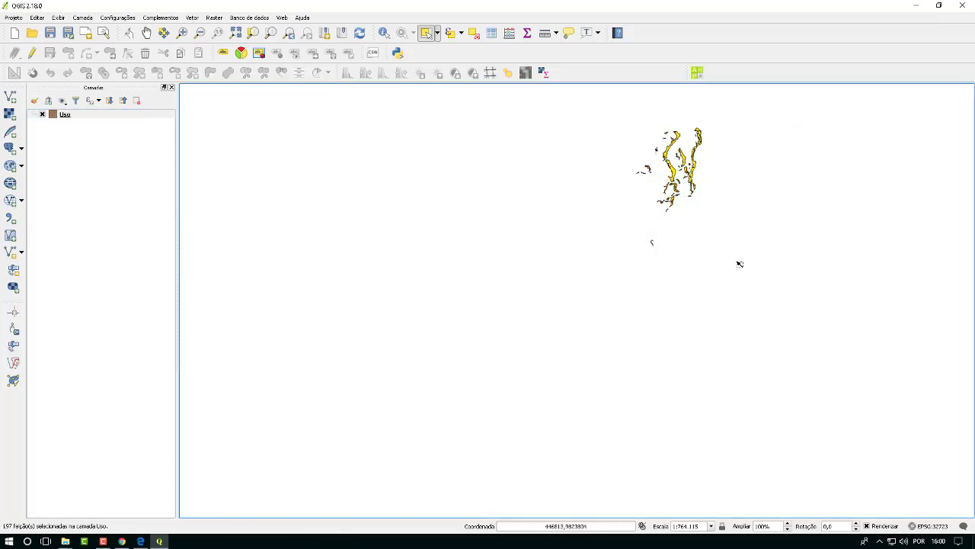
{"action": "left_click", "coordinate": [508, 34]}
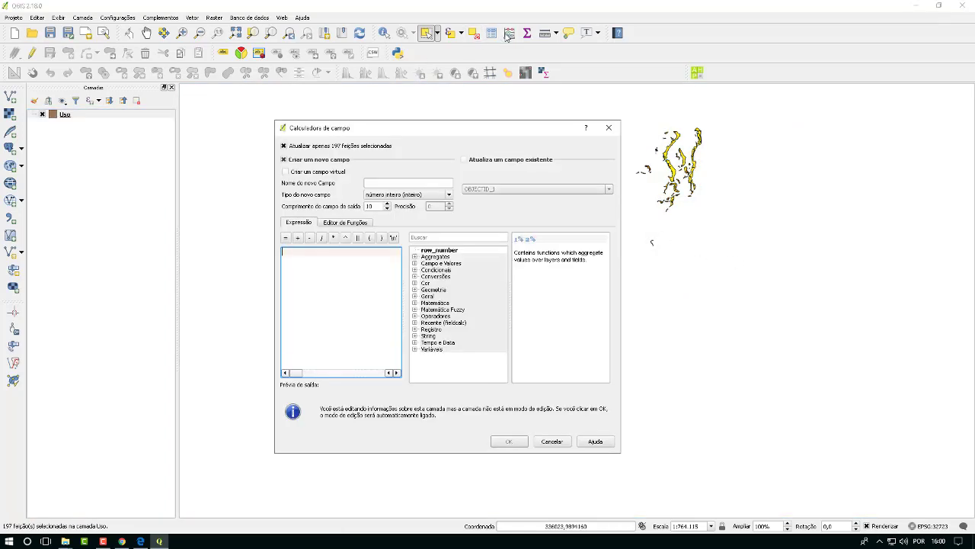
{"action": "left_click", "coordinate": [463, 159]}
{"action": "left_click", "coordinate": [495, 188]}
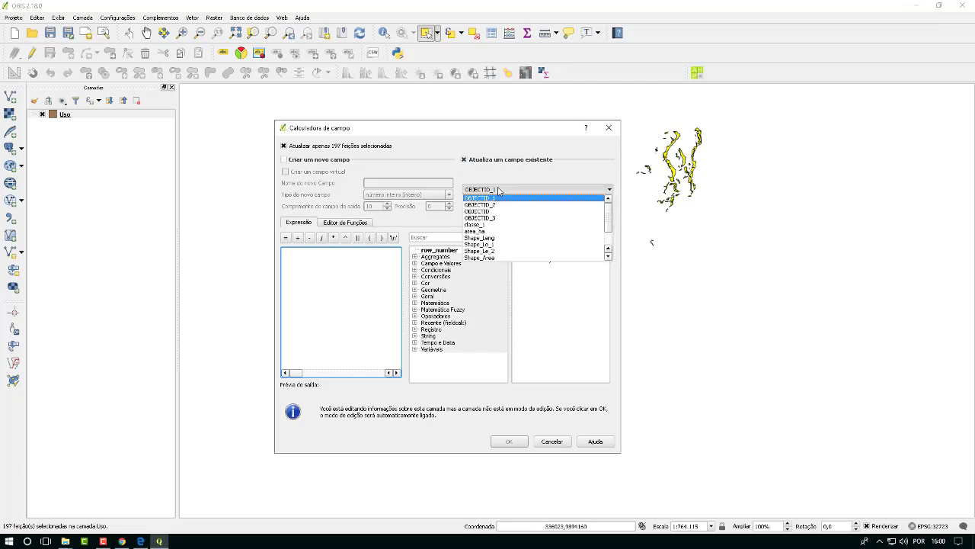
{"action": "scroll", "coordinate": [497, 252], "scroll_direction": "down", "scroll_amount": 1}
{"action": "left_click", "coordinate": [479, 252]}
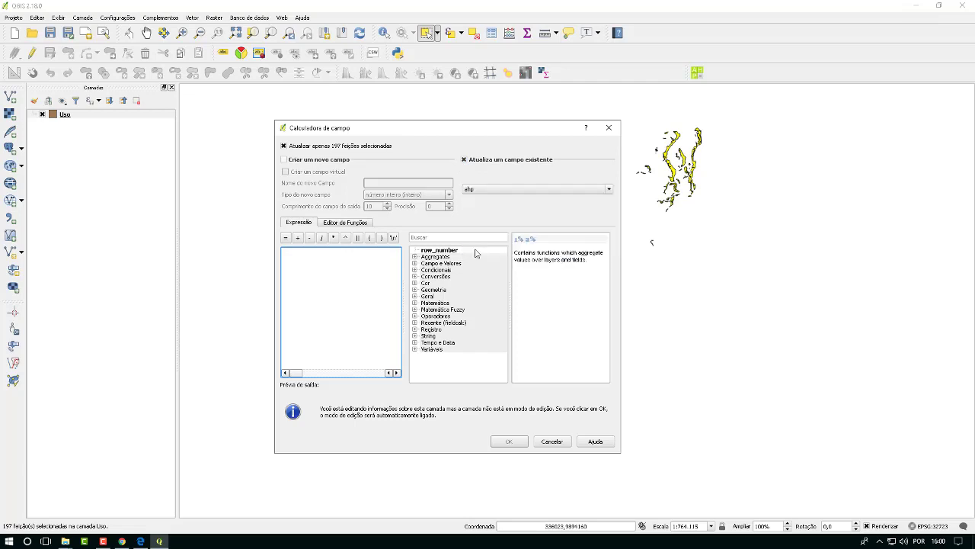
{"action": "left_click", "coordinate": [369, 263]}
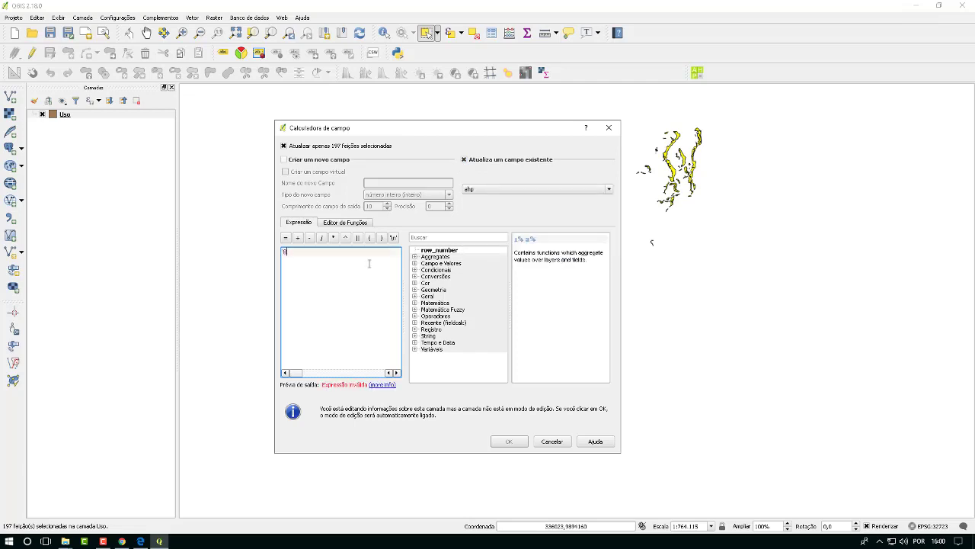
{"action": "left_click", "coordinate": [509, 441]}
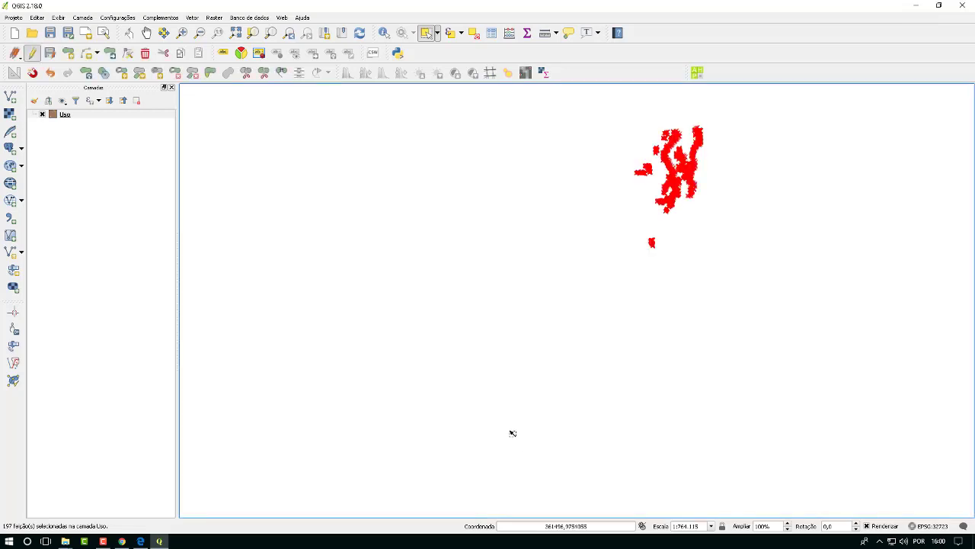
{"action": "left_click", "coordinate": [31, 53]}
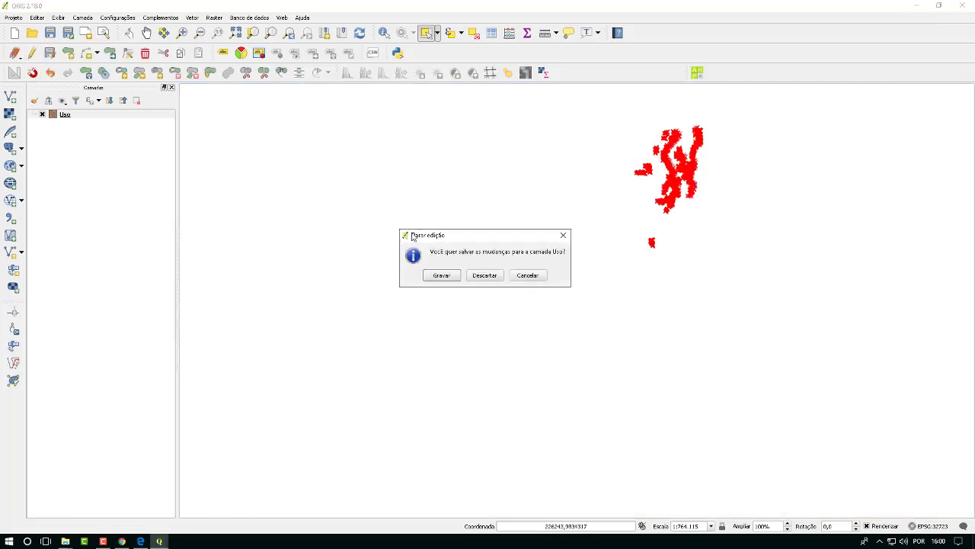
{"action": "left_click", "coordinate": [441, 276]}
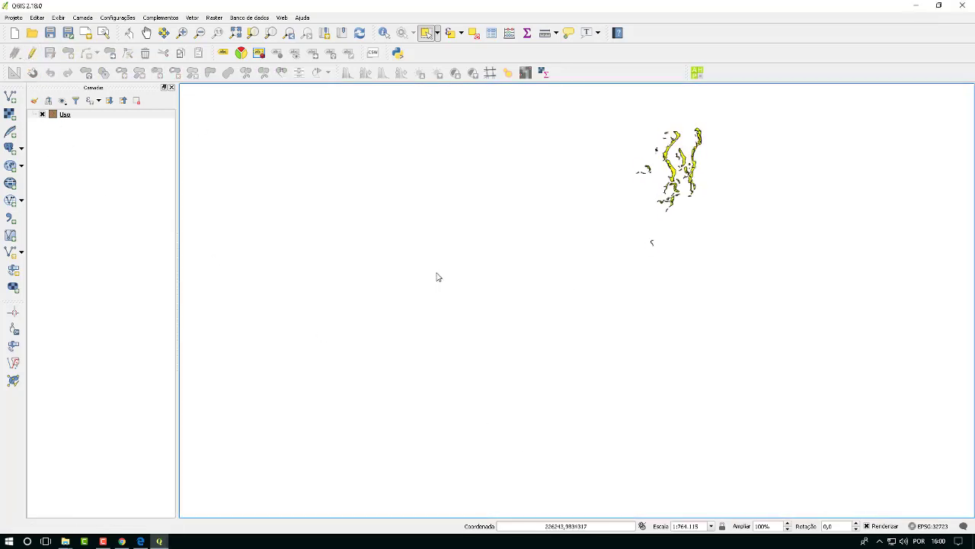
Replace the Uso layer's filter with the expression "classe_1" = 'outros'
{"action": "right_click", "coordinate": [74, 118]}
{"action": "left_click", "coordinate": [114, 253]}
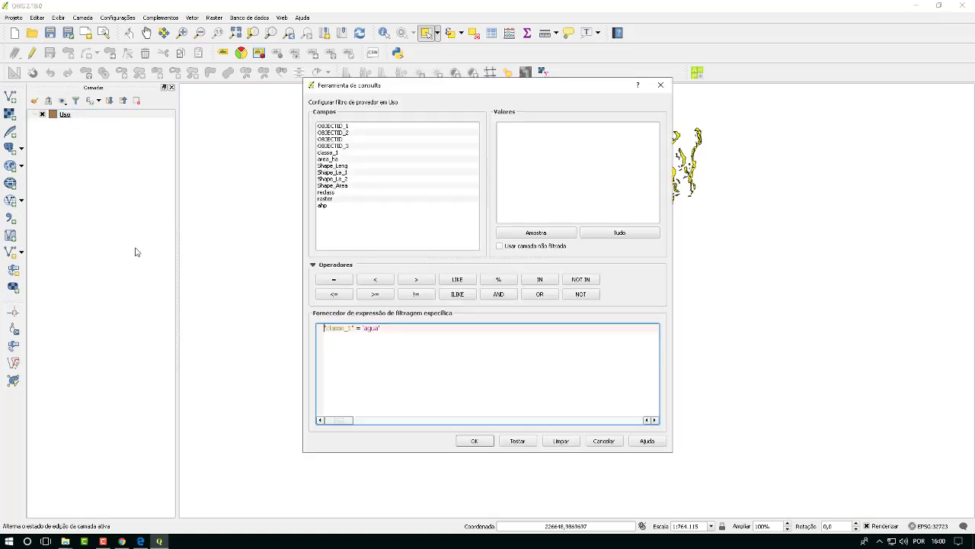
{"action": "left_click", "coordinate": [560, 441]}
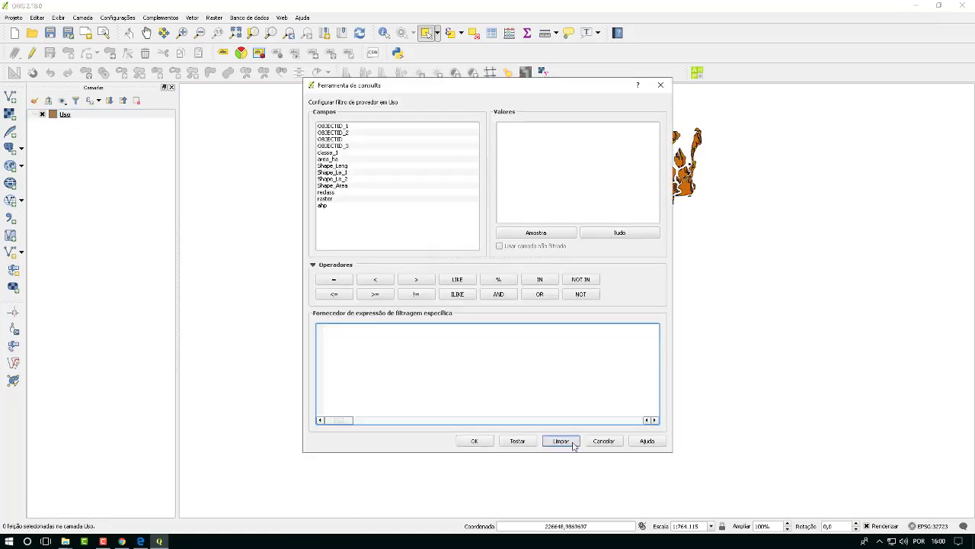
{"action": "double_click", "coordinate": [333, 154]}
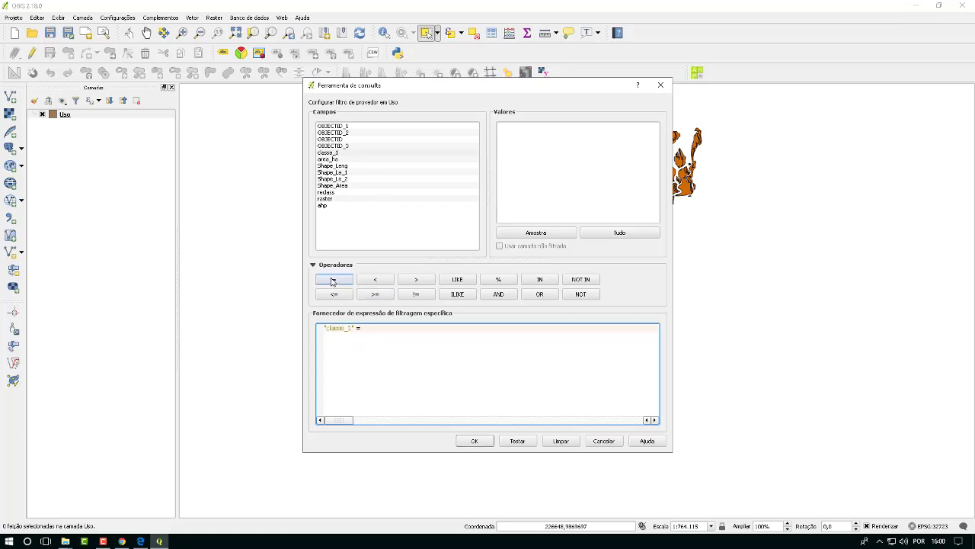
{"action": "left_click", "coordinate": [554, 233]}
{"action": "left_click", "coordinate": [514, 180]}
{"action": "double_click", "coordinate": [515, 181]}
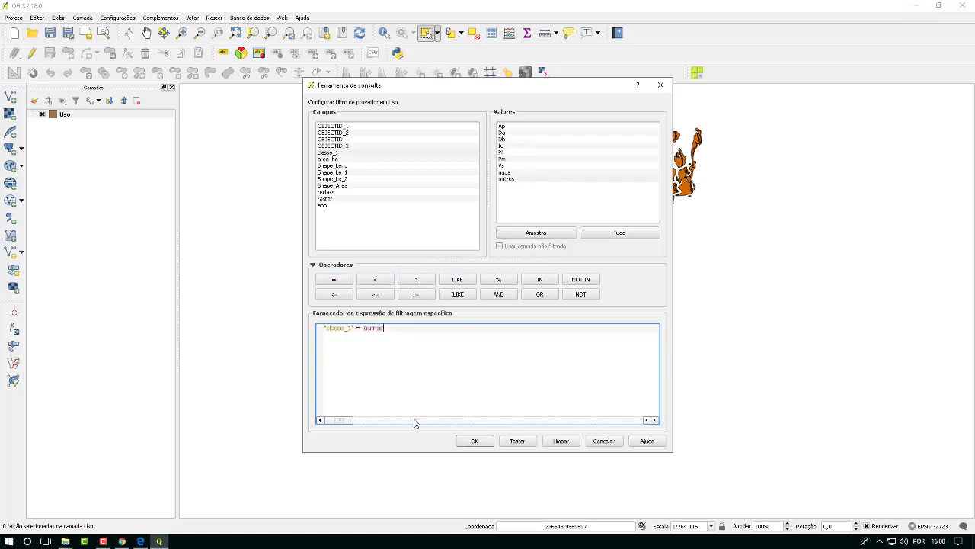
{"action": "left_click", "coordinate": [490, 445]}
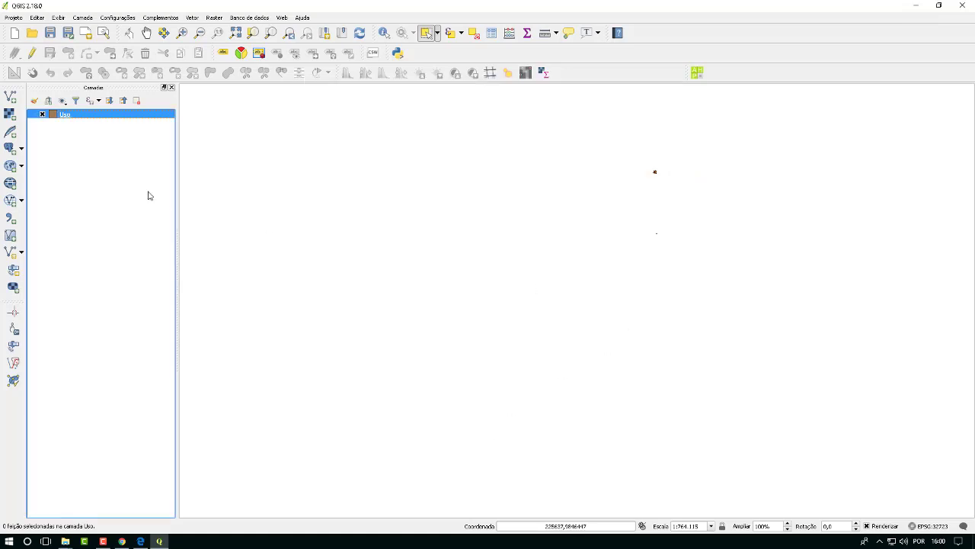
Zoom to the Uso layer and select all its filtered outros polygons on the map with a rectangle
{"action": "right_click", "coordinate": [104, 125]}
{"action": "left_click", "coordinate": [129, 124]}
{"action": "left_click_drag", "start_coordinate": [513, 89], "coordinate": [741, 525]}
Update the existing ahp field of the selected outros features to '9' with the field calculator, and save the Uso layer edits
{"action": "left_click", "coordinate": [509, 33]}
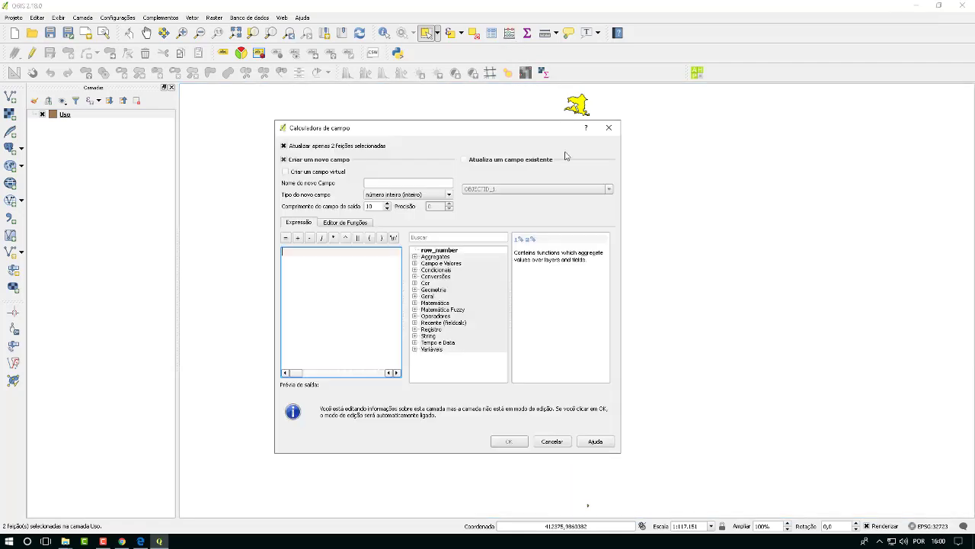
{"action": "left_click", "coordinate": [509, 160]}
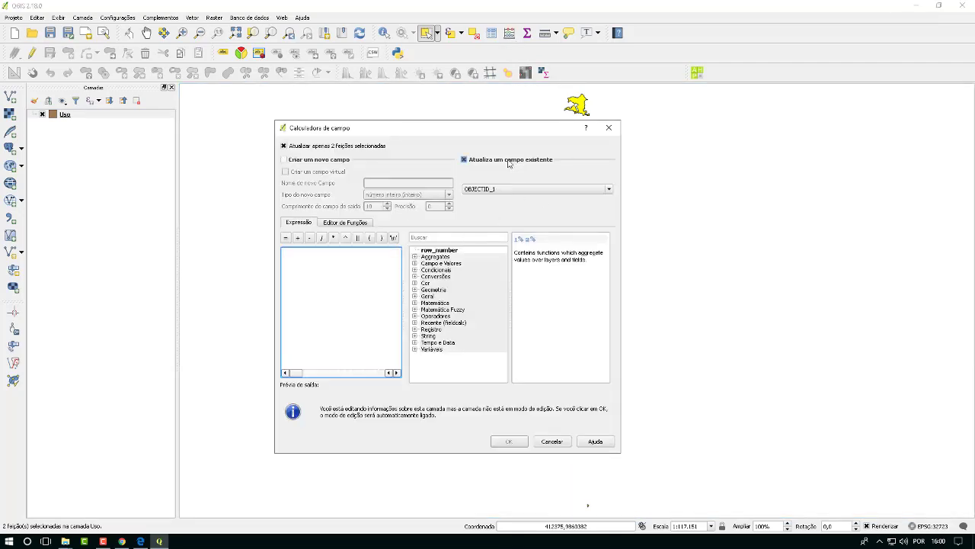
{"action": "left_click", "coordinate": [503, 191]}
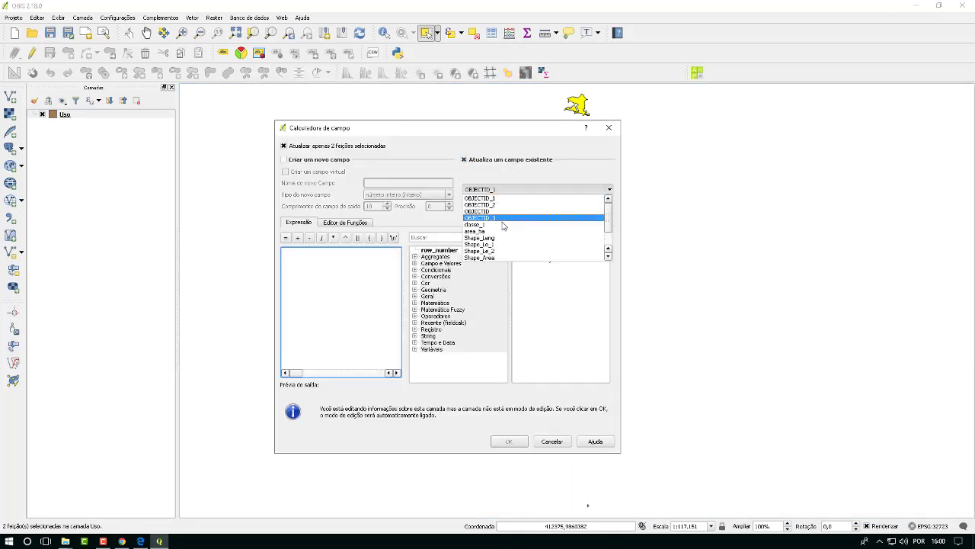
{"action": "scroll", "coordinate": [504, 240], "scroll_direction": "down", "scroll_amount": 2}
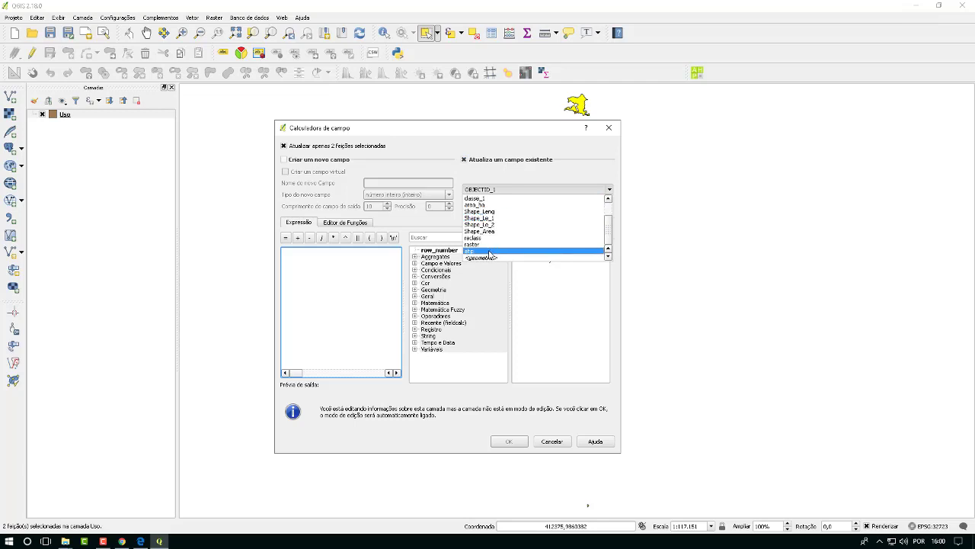
{"action": "left_click", "coordinate": [493, 253]}
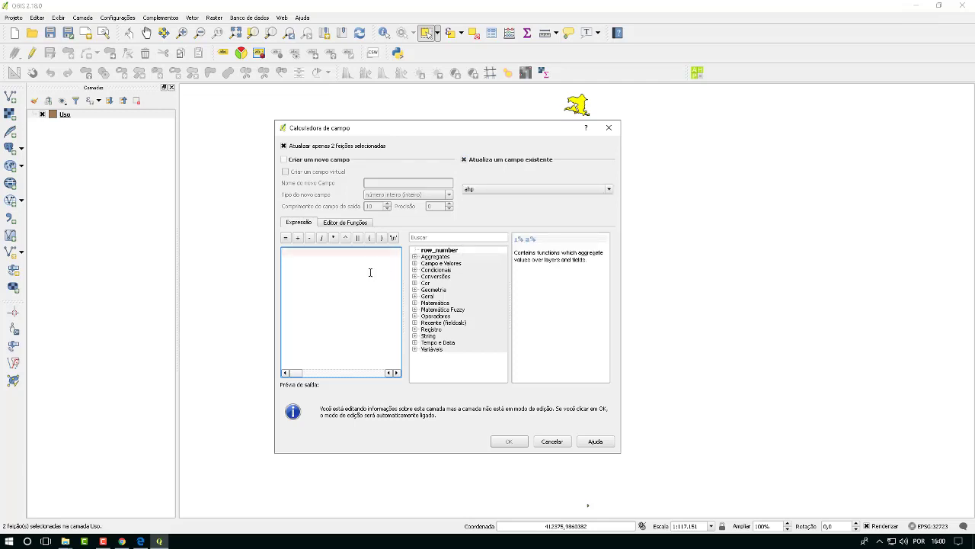
{"action": "type", "text": "\""}
{"action": "type", "text": "9'"}
{"action": "left_click", "coordinate": [525, 443]}
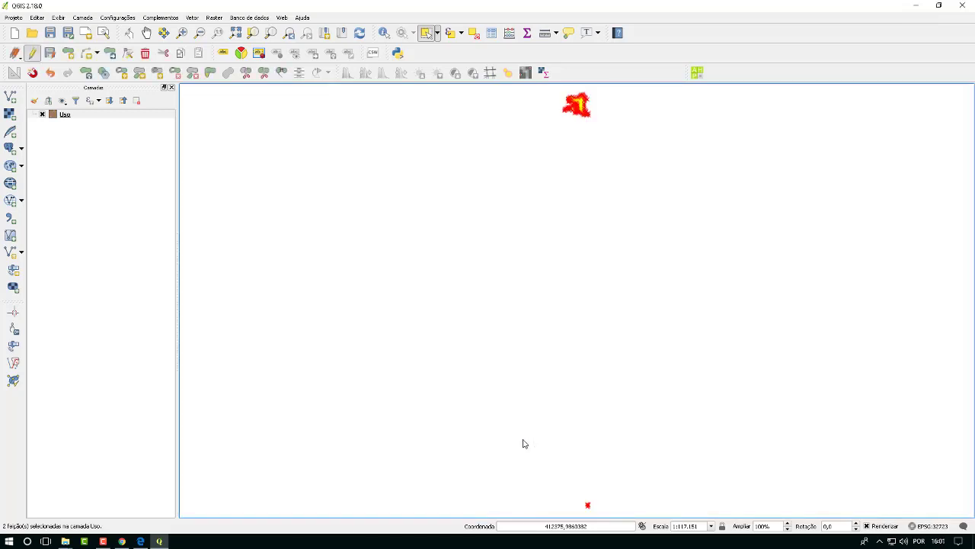
{"action": "left_click", "coordinate": [33, 55]}
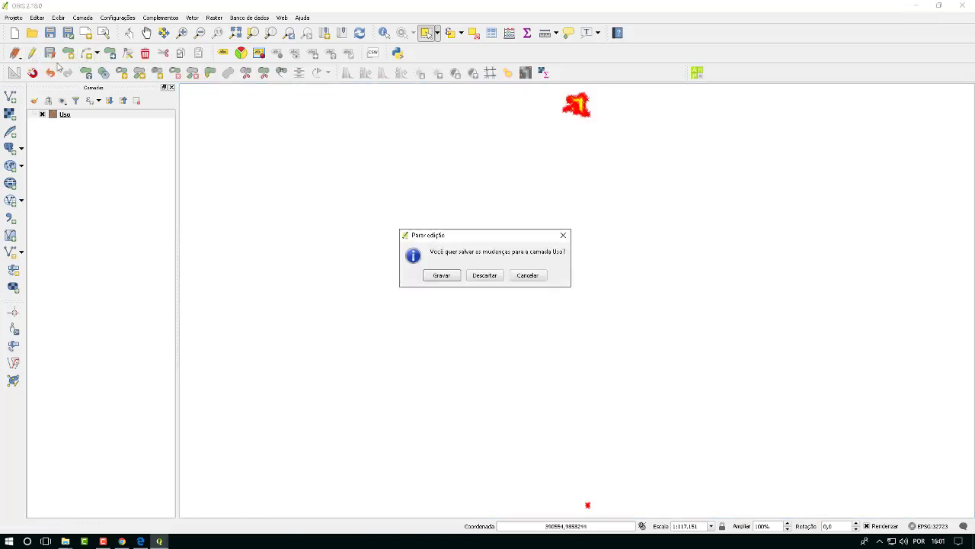
{"action": "left_click", "coordinate": [449, 278]}
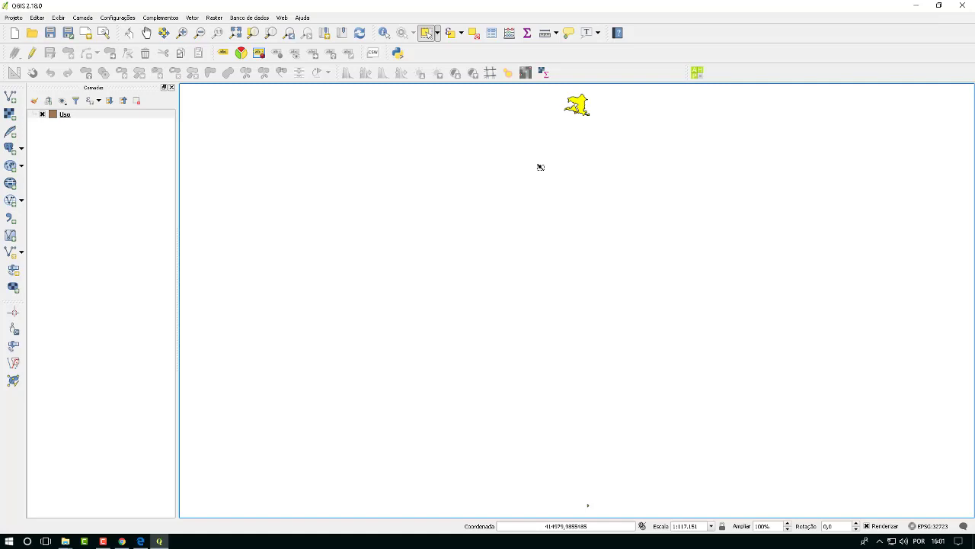
Clear the Uso layer's filter expression to show all land-use classes, and centre the full layer on the map
{"action": "right_click", "coordinate": [65, 114]}
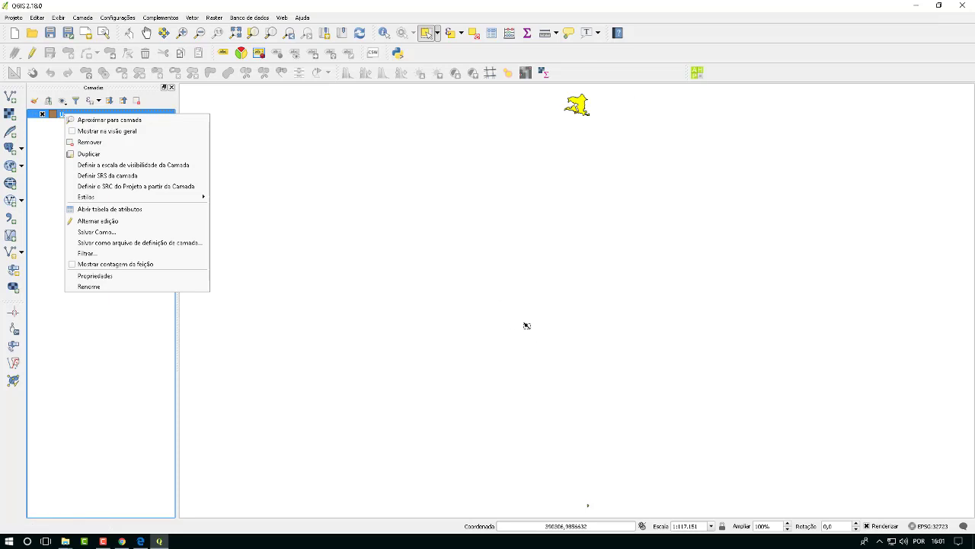
{"action": "left_click", "coordinate": [104, 262]}
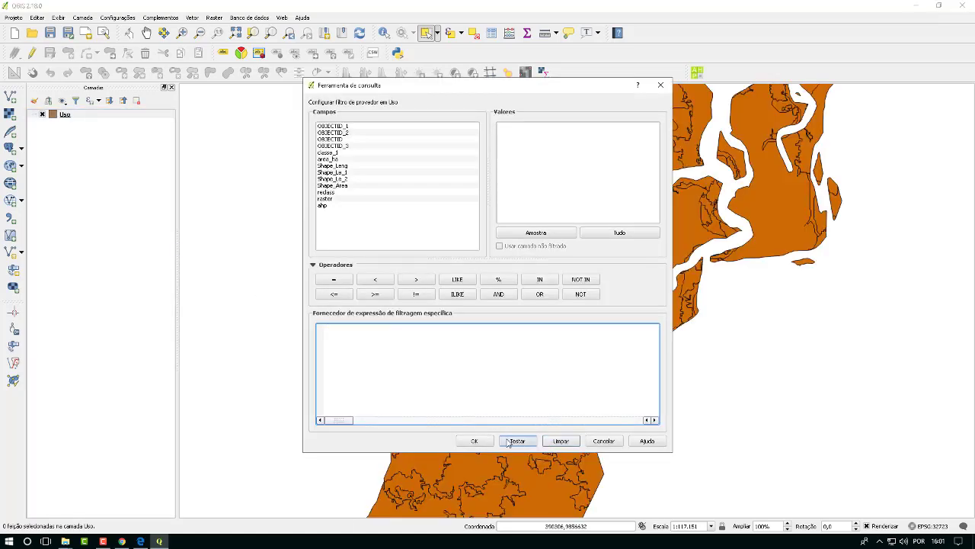
{"action": "left_click", "coordinate": [474, 442]}
{"action": "scroll", "coordinate": [549, 330], "scroll_direction": "down", "scroll_amount": 2}
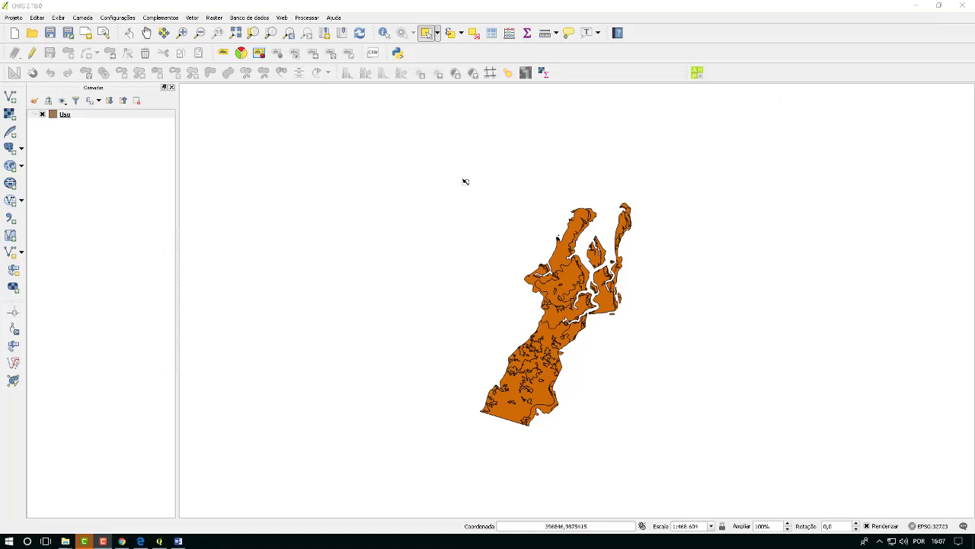
{"action": "left_click", "coordinate": [147, 33]}
{"action": "left_click_drag", "start_coordinate": [554, 268], "coordinate": [499, 214]}
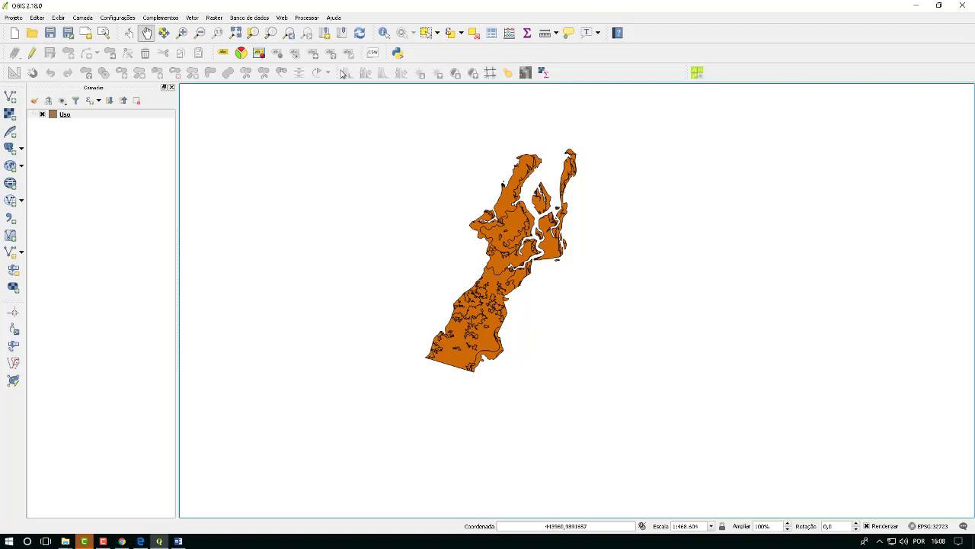
{"action": "left_click", "coordinate": [305, 18]}
{"action": "left_click", "coordinate": [311, 27]}
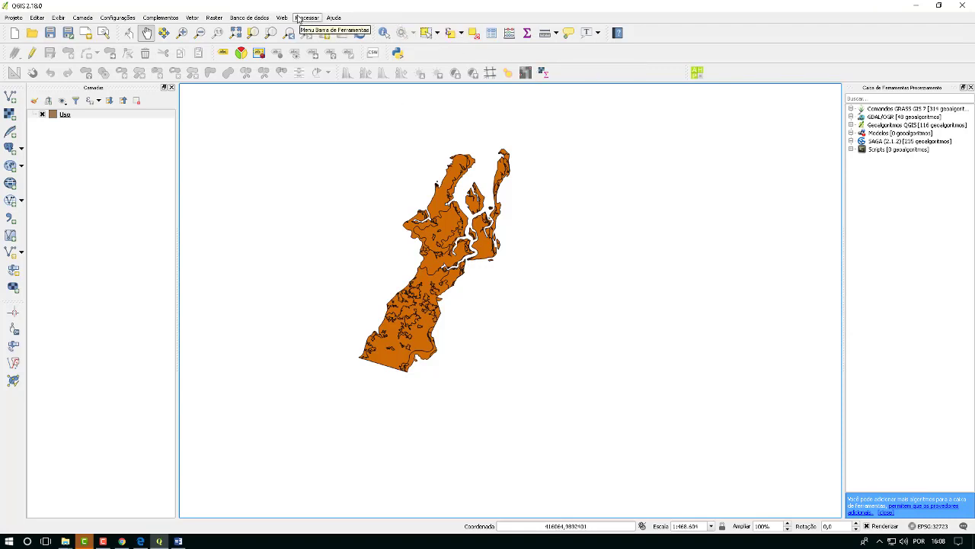
{"action": "key", "text": "ctrl+alt+t"}
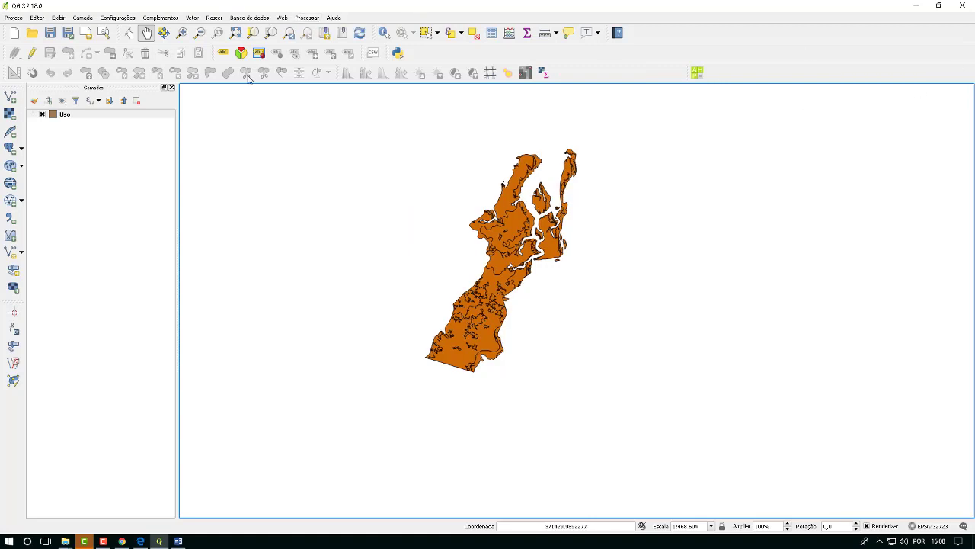
Search the plugin manager for processing, disable and re-enable the Processing plugin, and close the manager
{"action": "left_click", "coordinate": [160, 18]}
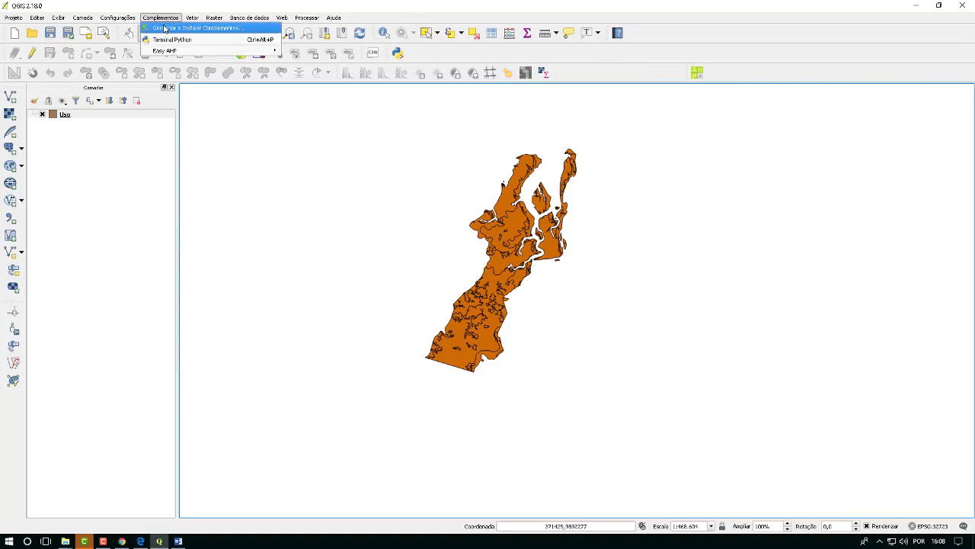
{"action": "left_click", "coordinate": [164, 28]}
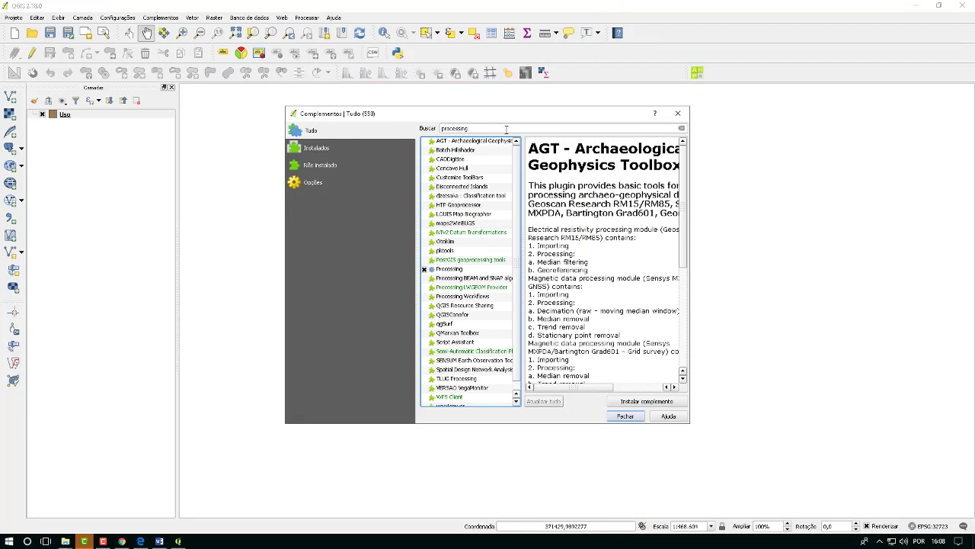
{"action": "left_click", "coordinate": [474, 129]}
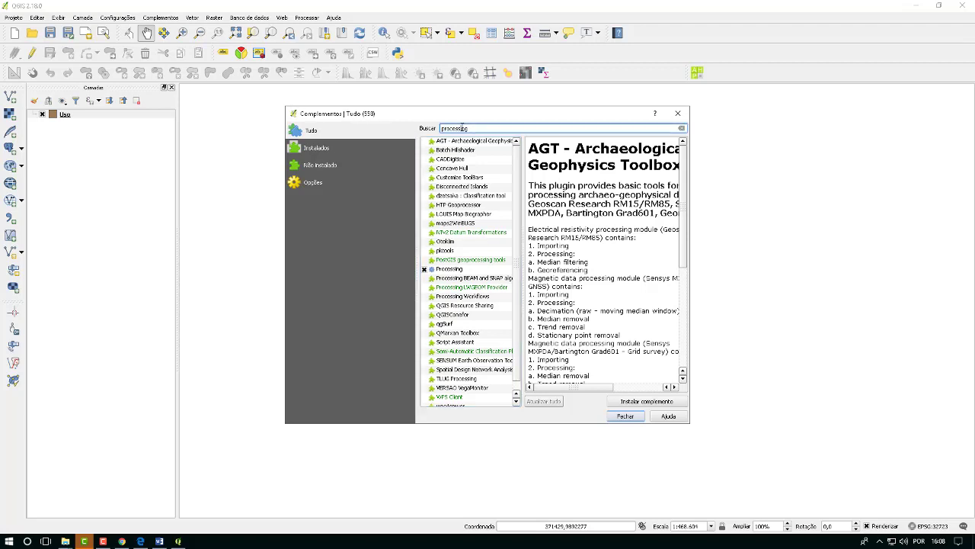
{"action": "left_click_drag", "start_coordinate": [474, 129], "coordinate": [440, 128]}
{"action": "left_click", "coordinate": [425, 273]}
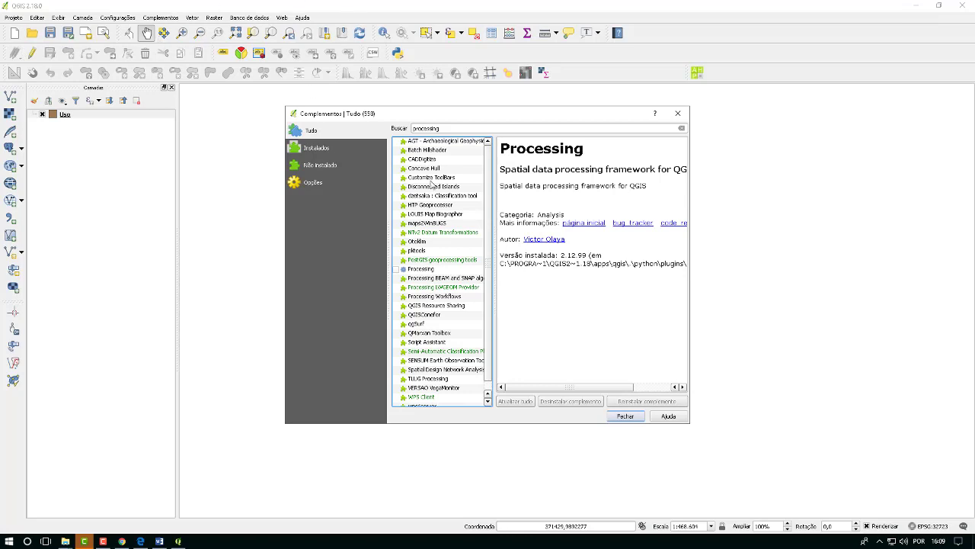
{"action": "left_click", "coordinate": [397, 269]}
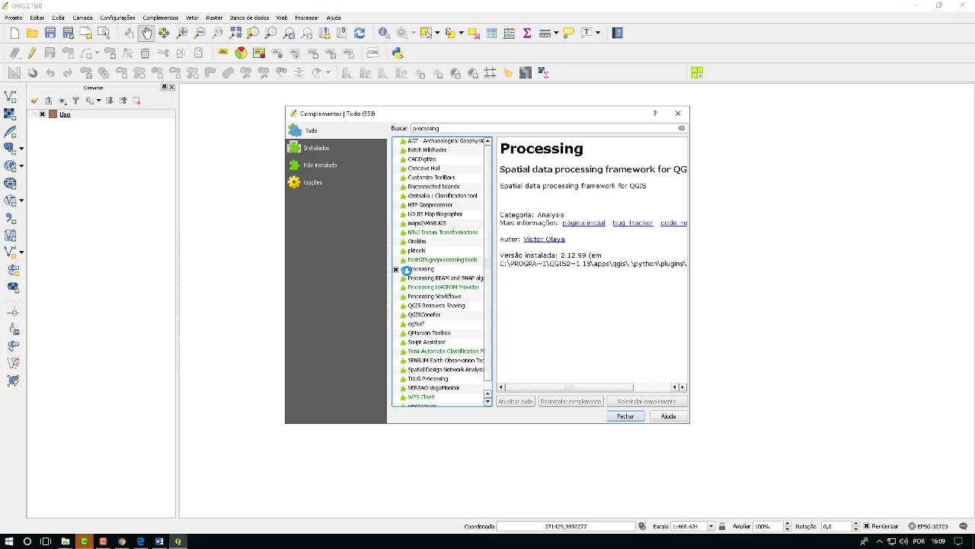
{"action": "left_click", "coordinate": [634, 417]}
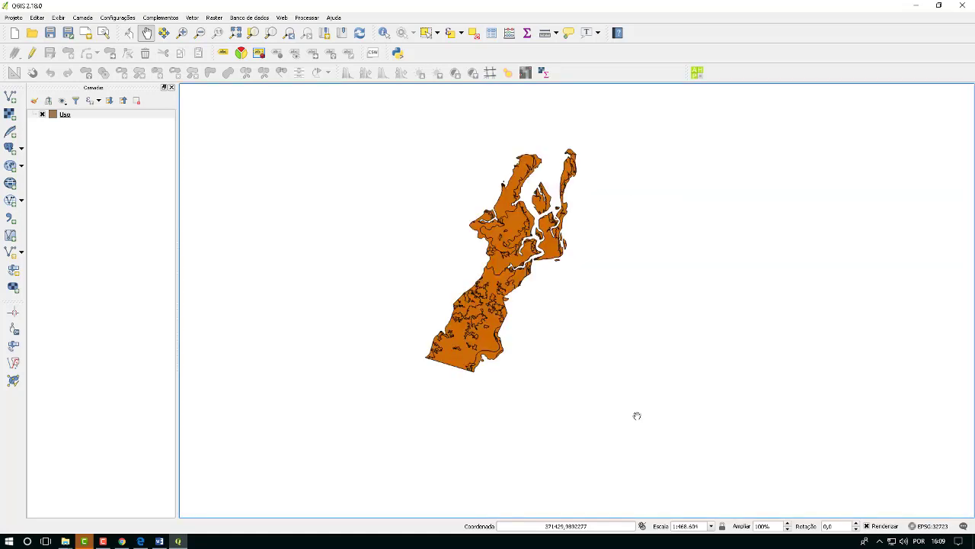
Open the Processing toolbox
{"action": "left_click", "coordinate": [306, 18]}
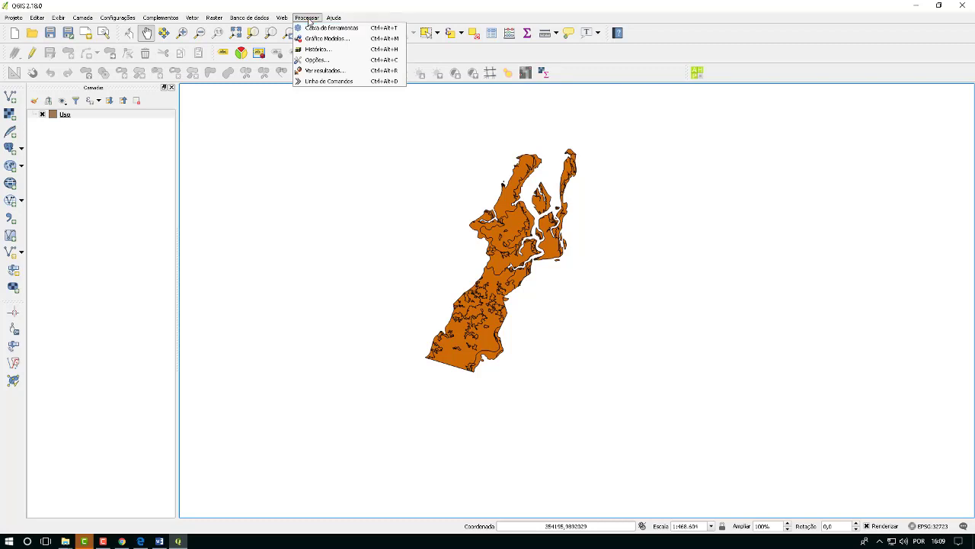
{"action": "left_click", "coordinate": [314, 29]}
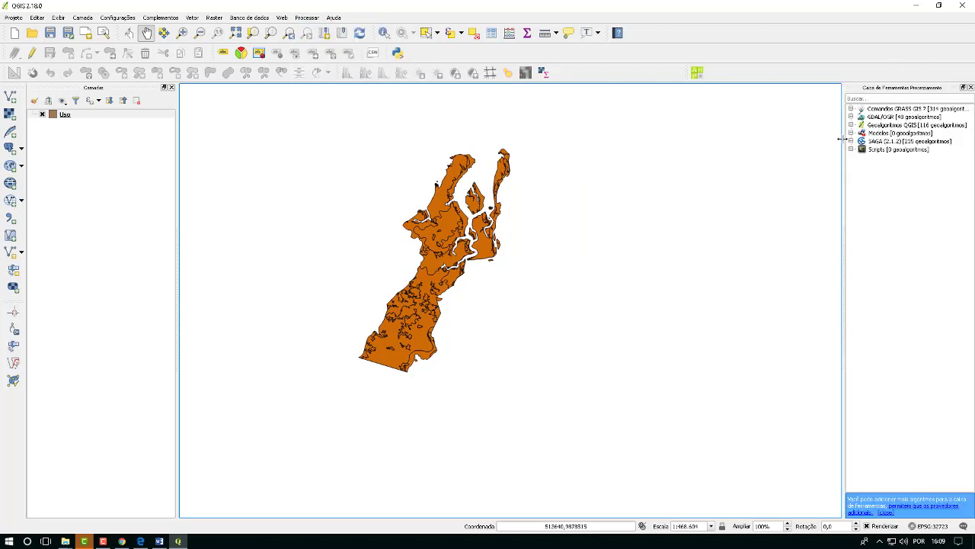
Widen the Processing toolbox and open the GRASS GIS 7 vector tool v.to.rast.attribute
{"action": "left_click_drag", "start_coordinate": [843, 142], "coordinate": [720, 155]}
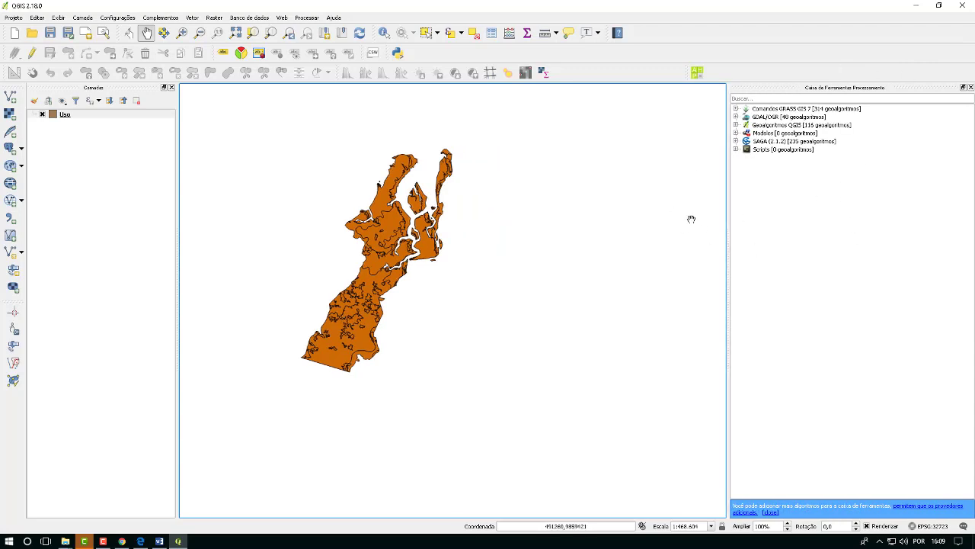
{"action": "left_click_drag", "start_coordinate": [403, 253], "coordinate": [432, 229]}
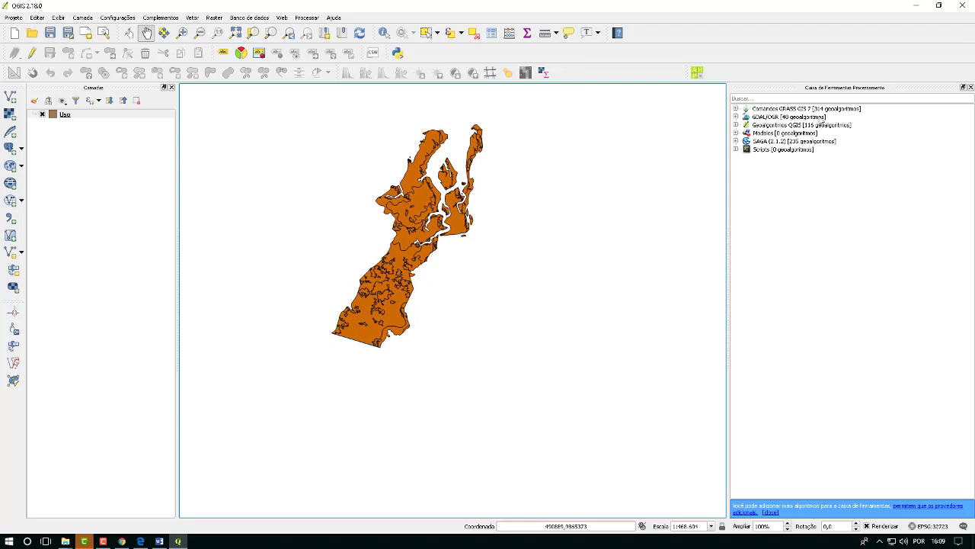
{"action": "left_click", "coordinate": [736, 108]}
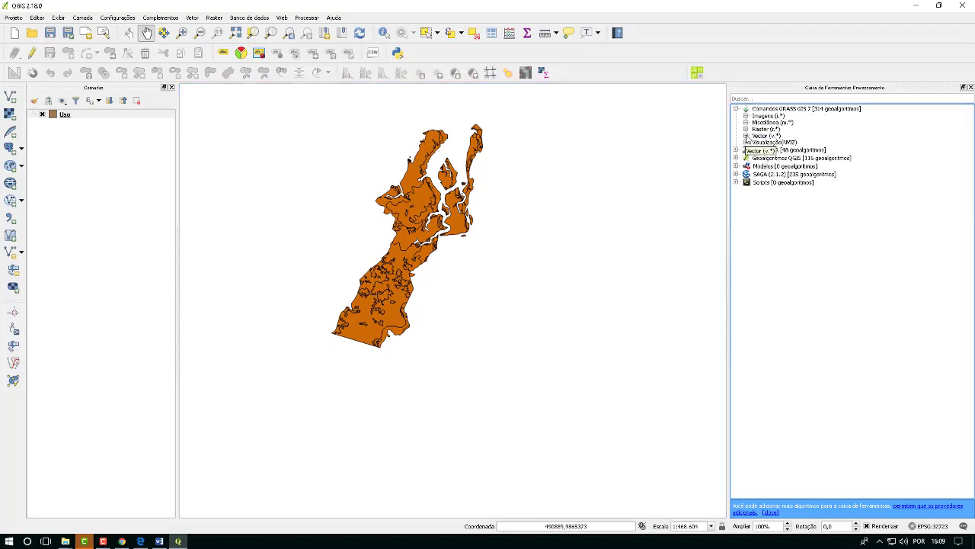
{"action": "left_click", "coordinate": [746, 136]}
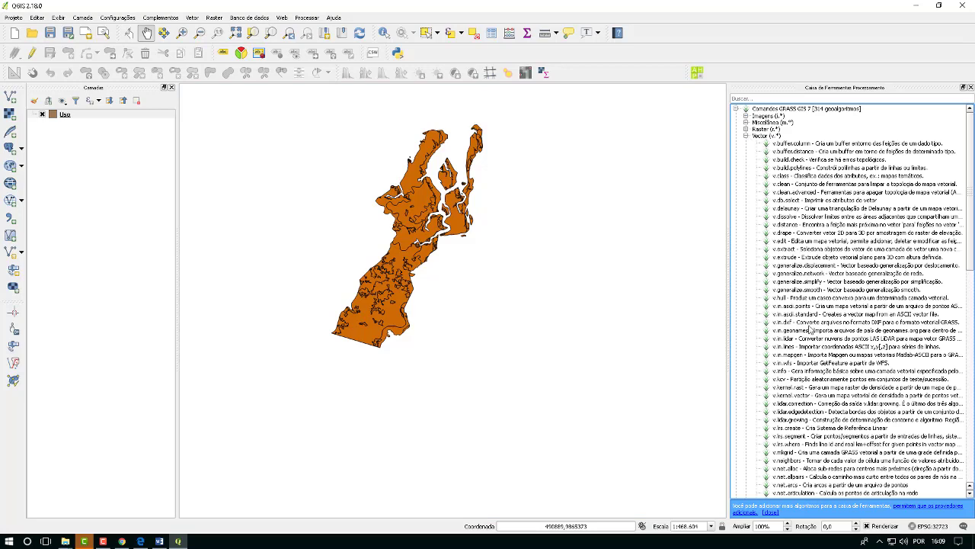
{"action": "scroll", "coordinate": [812, 328], "scroll_direction": "down", "scroll_amount": 3}
{"action": "scroll", "coordinate": [814, 329], "scroll_direction": "down", "scroll_amount": 15}
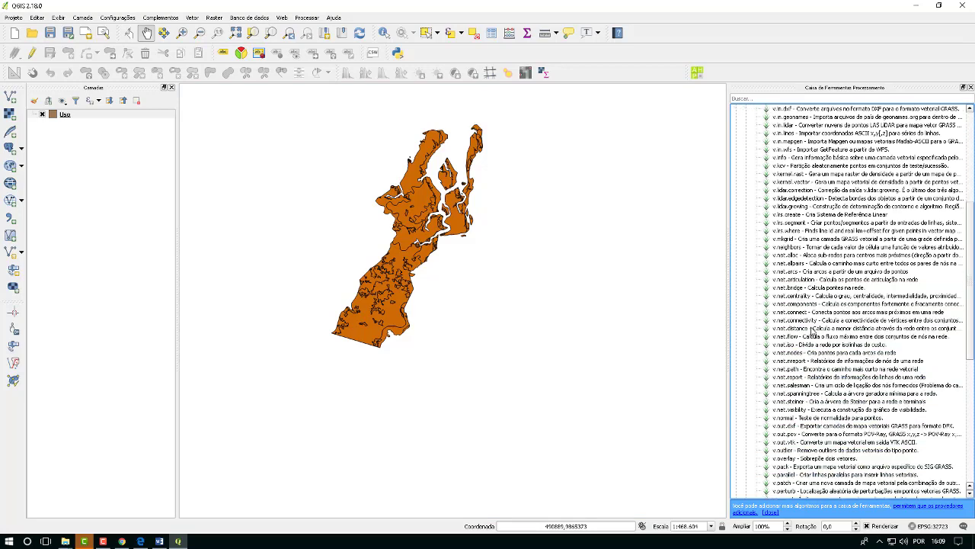
{"action": "scroll", "coordinate": [813, 332], "scroll_direction": "down", "scroll_amount": 2}
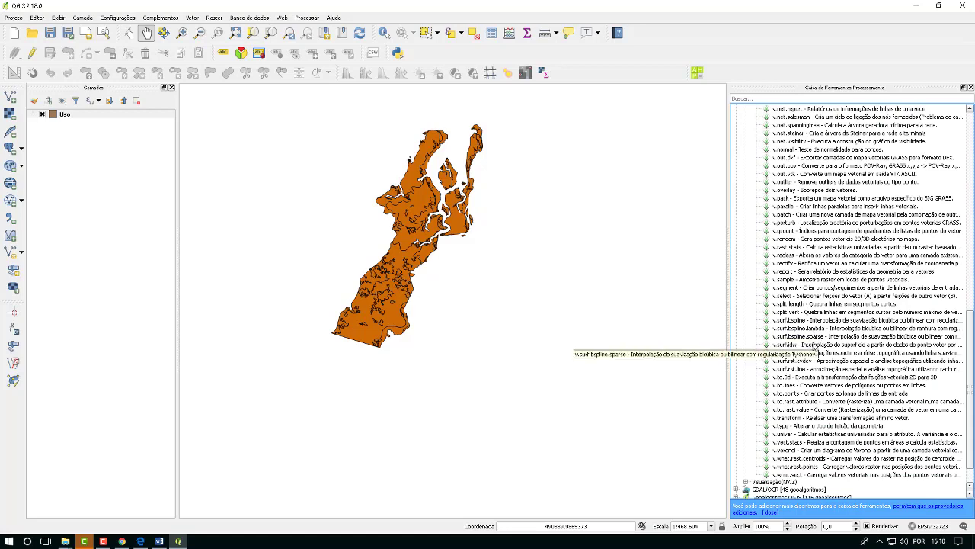
{"action": "scroll", "coordinate": [814, 347], "scroll_direction": "down", "scroll_amount": 1}
{"action": "scroll", "coordinate": [813, 345], "scroll_direction": "down", "scroll_amount": 1}
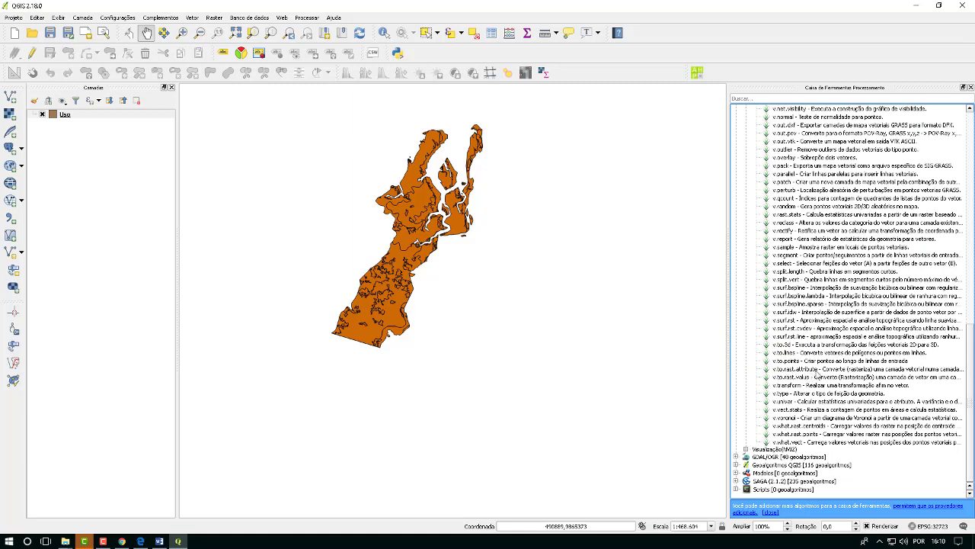
{"action": "left_click", "coordinate": [818, 371]}
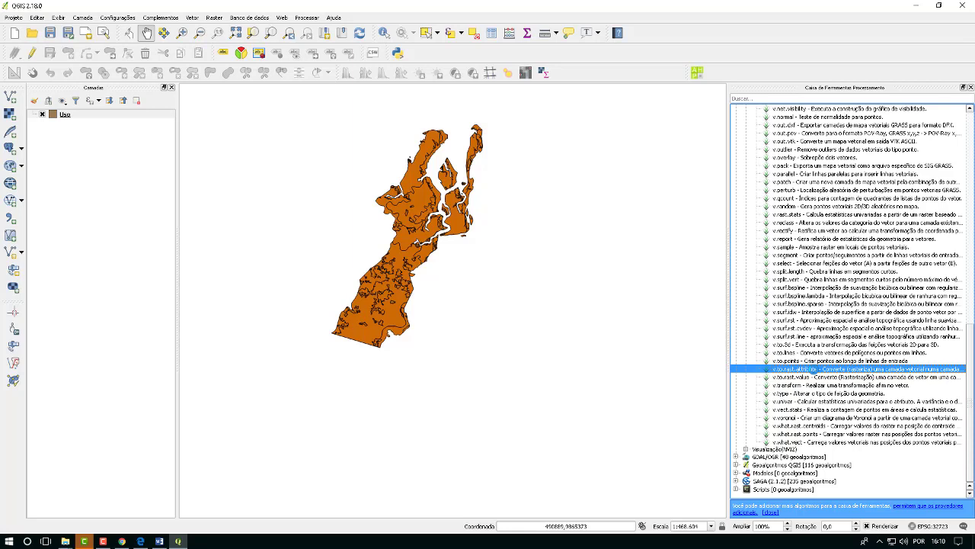
{"action": "double_click", "coordinate": [818, 369]}
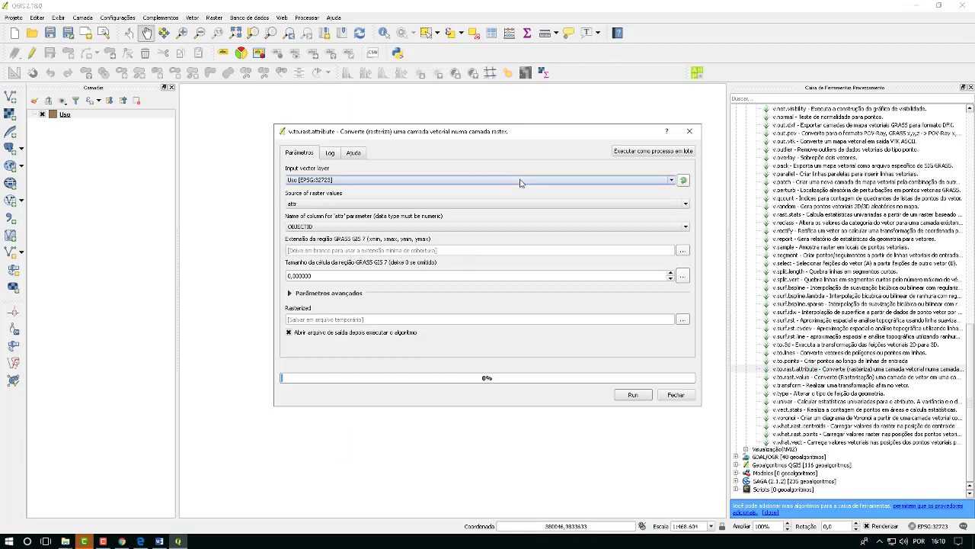
Set the rasterization input to the Uso layer and its attribute column to ahp
{"action": "left_click", "coordinate": [670, 180]}
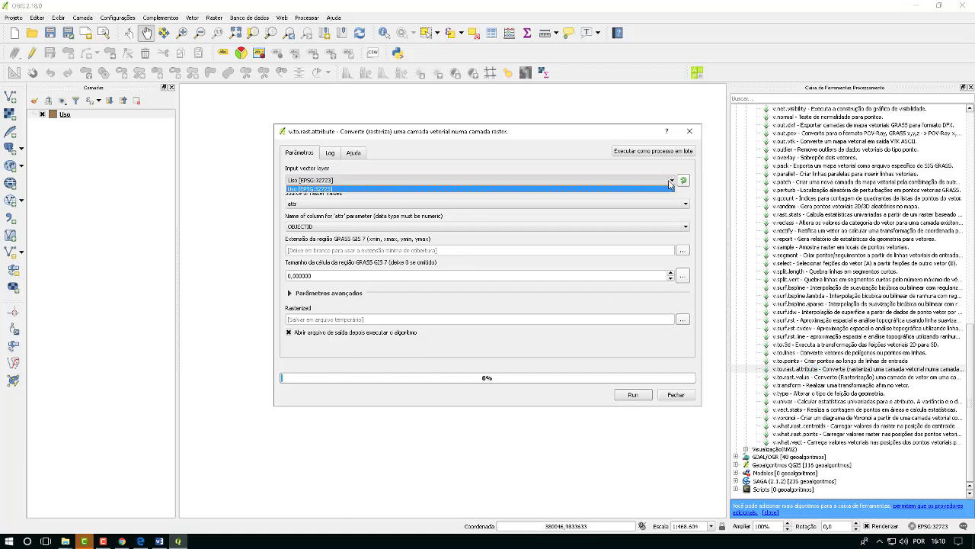
{"action": "left_click", "coordinate": [383, 189]}
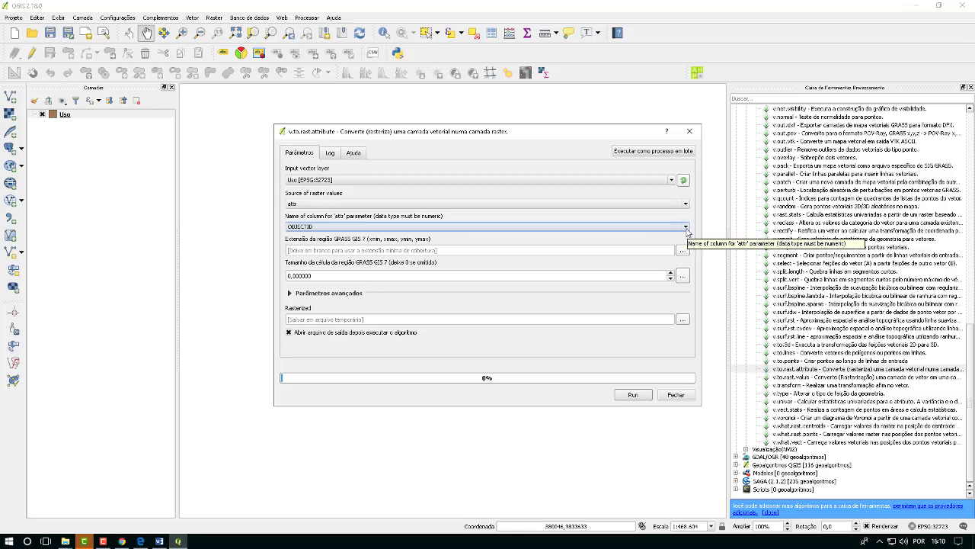
{"action": "left_click", "coordinate": [686, 229]}
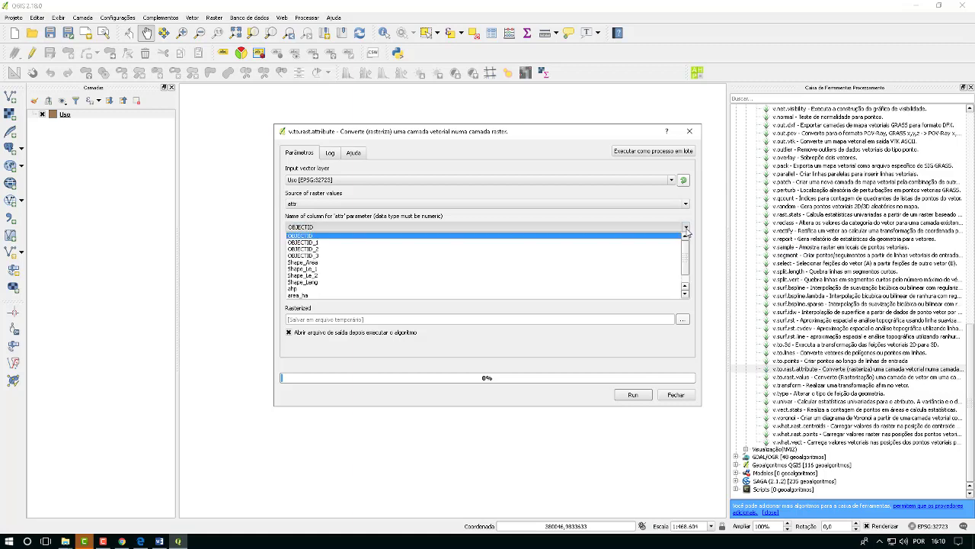
{"action": "left_click", "coordinate": [294, 289]}
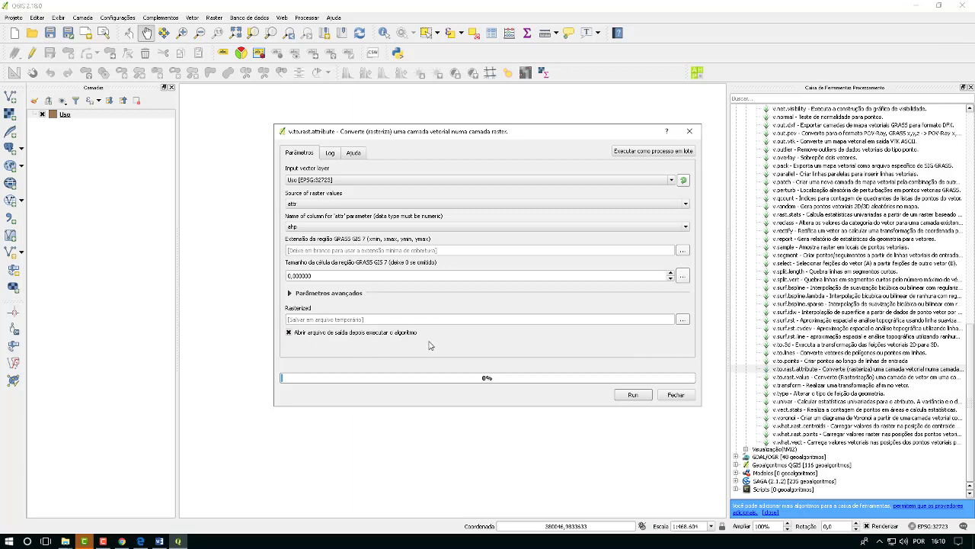
Choose to save the rasterized output to a file and browse to the C:\AHP folder
{"action": "left_click", "coordinate": [684, 320]}
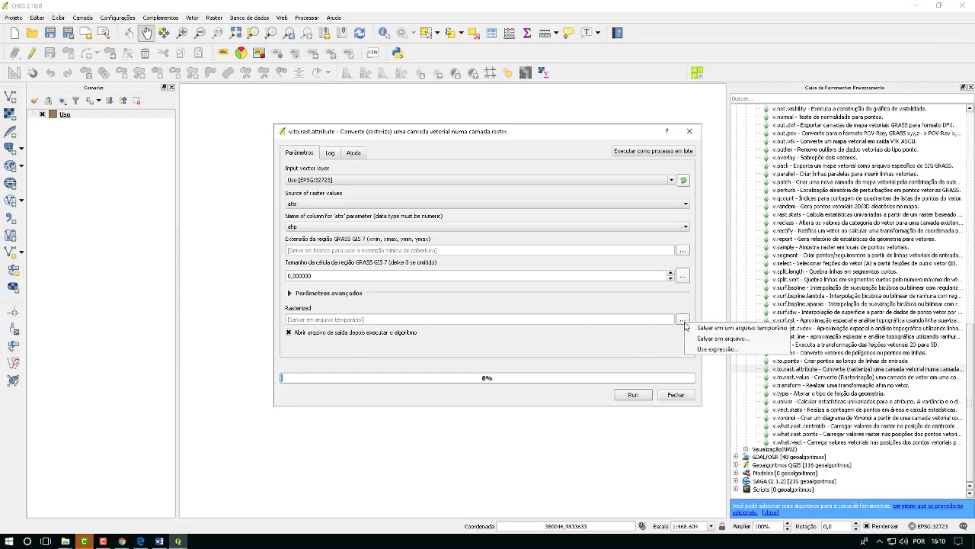
{"action": "left_click", "coordinate": [717, 344]}
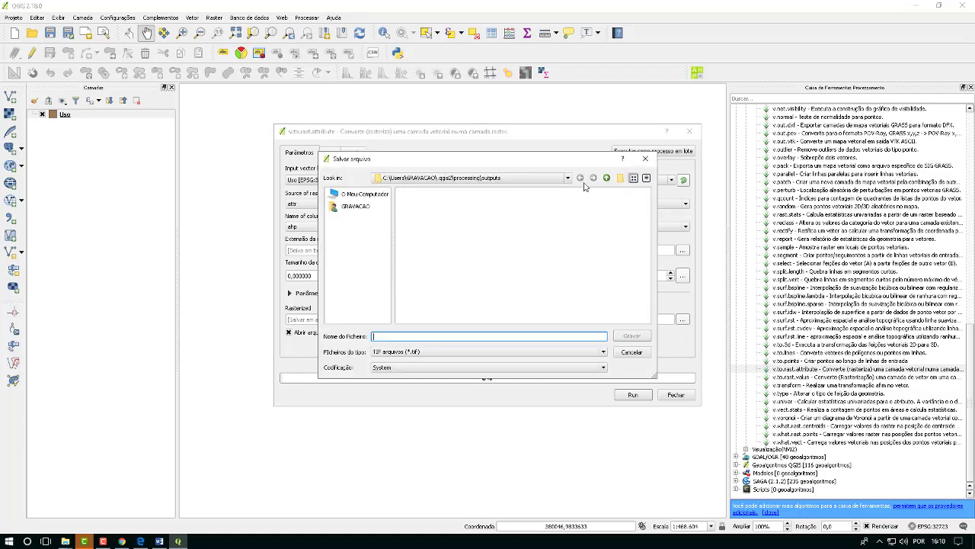
{"action": "left_click", "coordinate": [607, 178]}
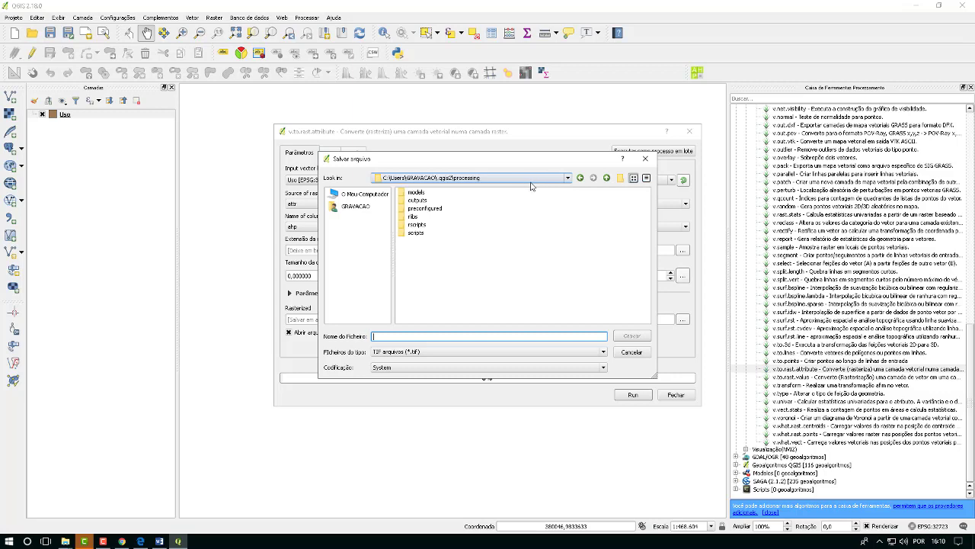
{"action": "left_click", "coordinate": [370, 195]}
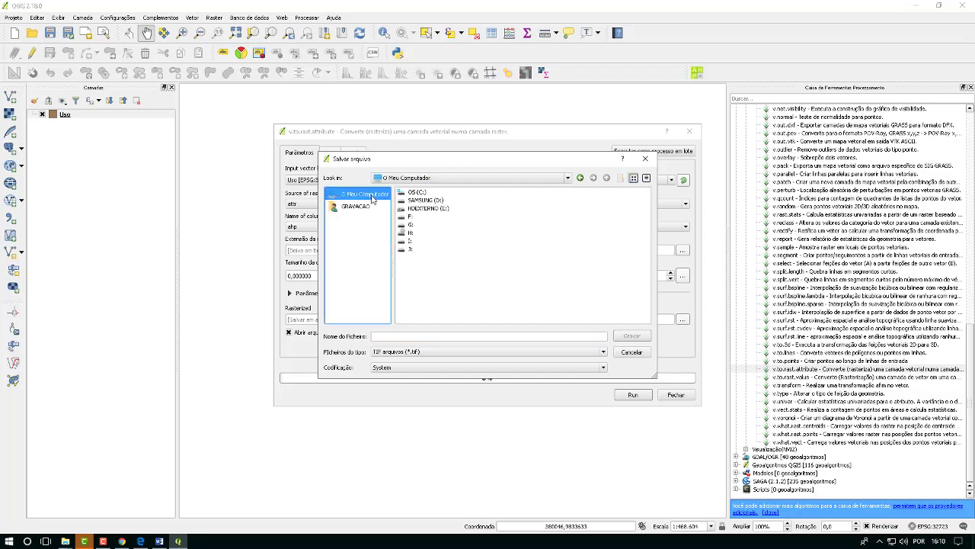
{"action": "double_click", "coordinate": [417, 197]}
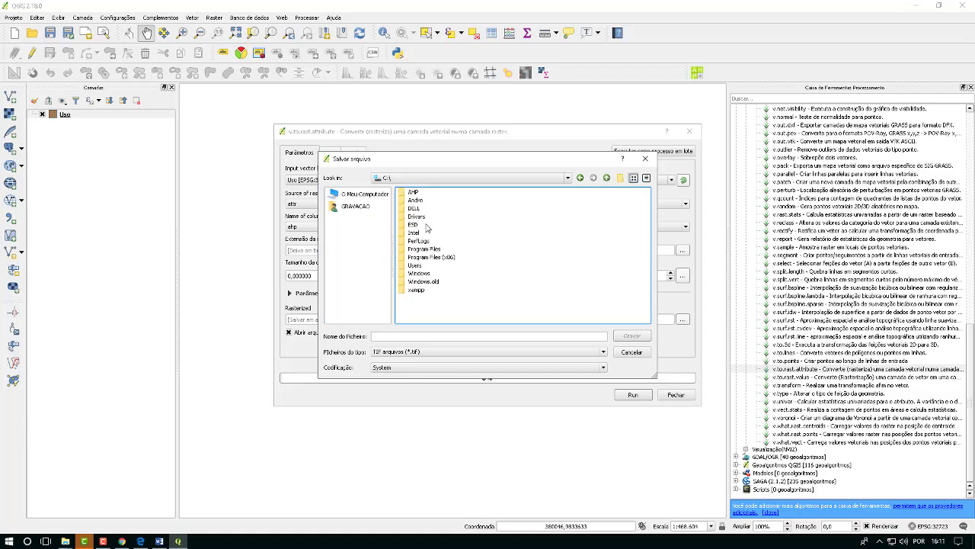
{"action": "left_click", "coordinate": [567, 179]}
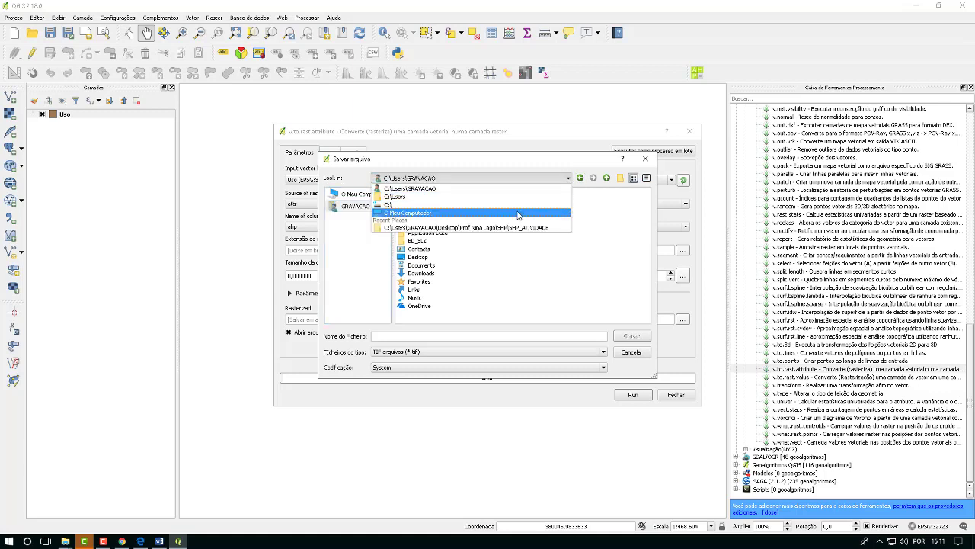
{"action": "left_click", "coordinate": [410, 214]}
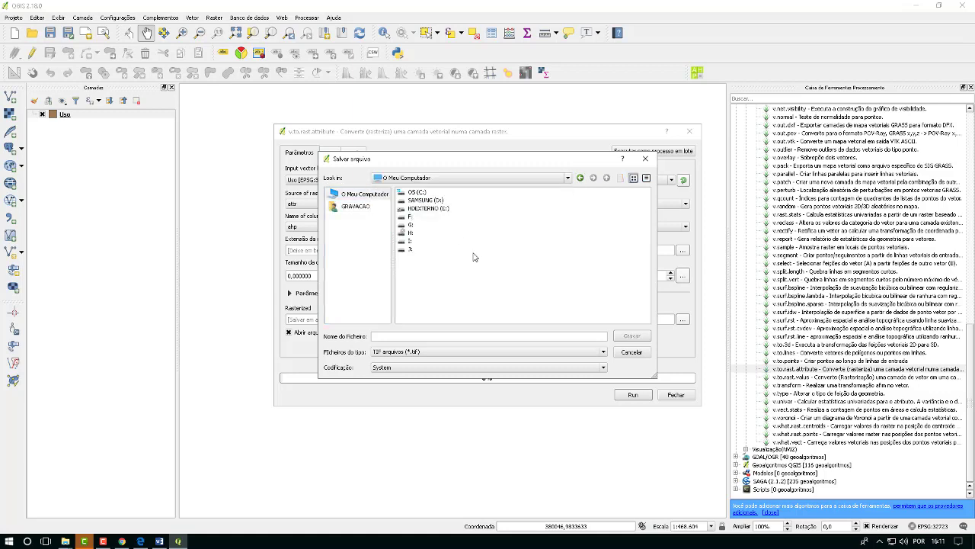
{"action": "double_click", "coordinate": [417, 193]}
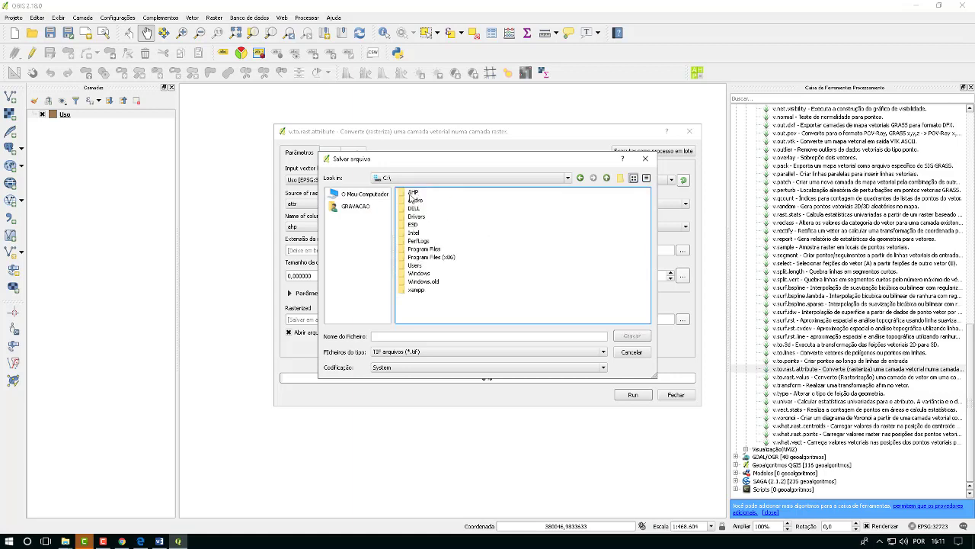
{"action": "left_click", "coordinate": [413, 194]}
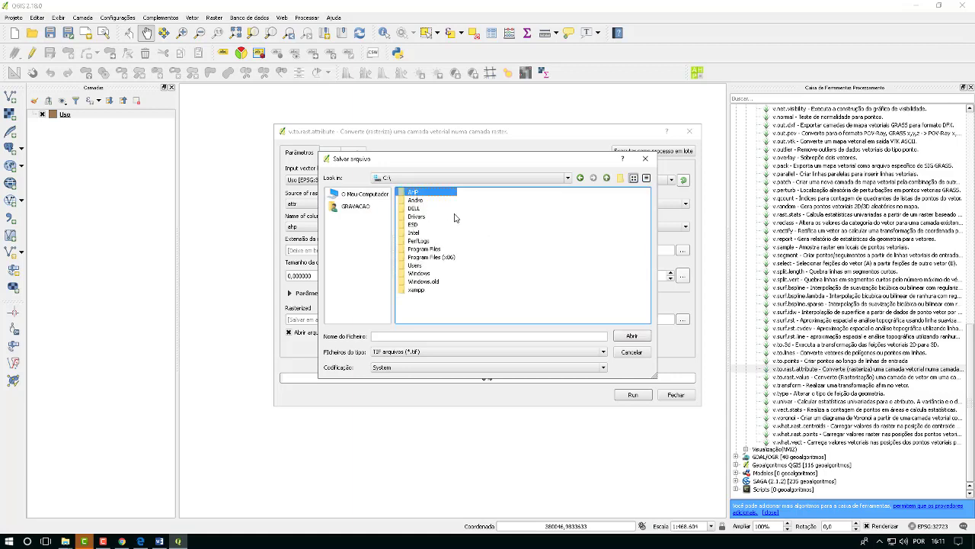
{"action": "double_click", "coordinate": [415, 195]}
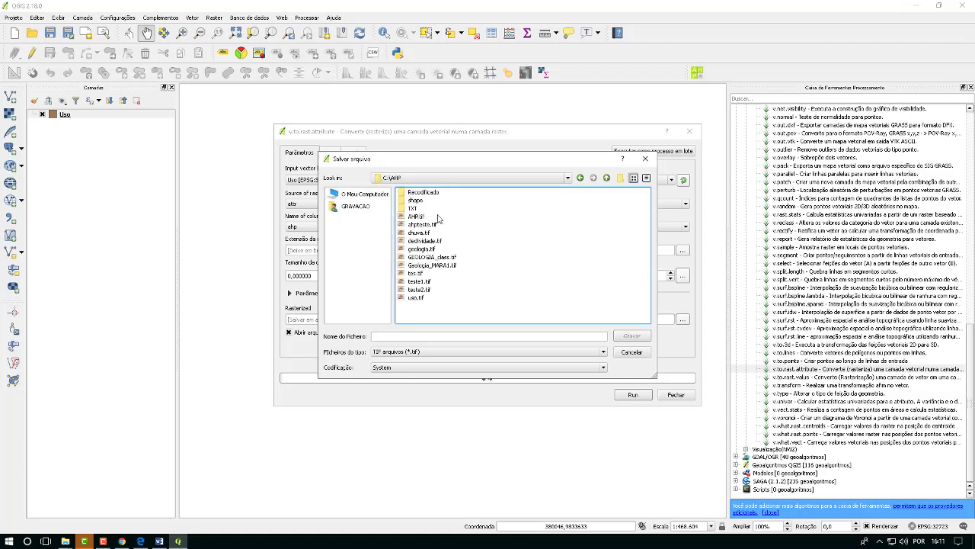
Save the output as the TIF file uso_raster and run the rasterization
{"action": "left_click", "coordinate": [400, 335]}
{"action": "type", "text": "uso"}
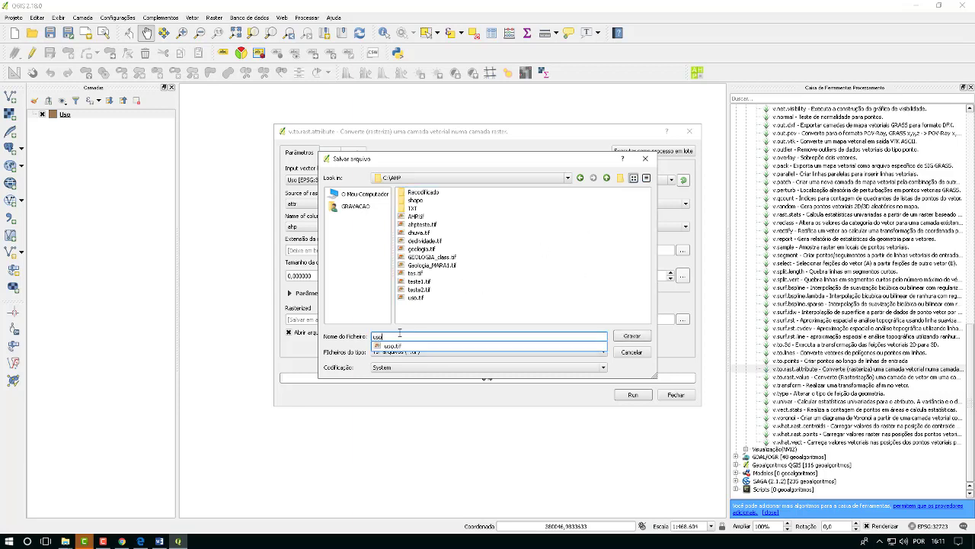
{"action": "type", "text": "_raster"}
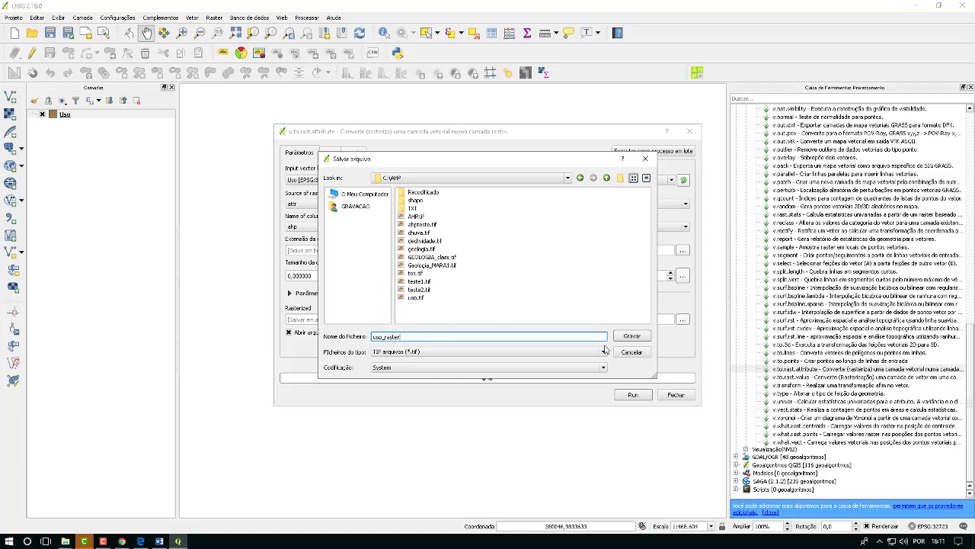
{"action": "left_click", "coordinate": [632, 336]}
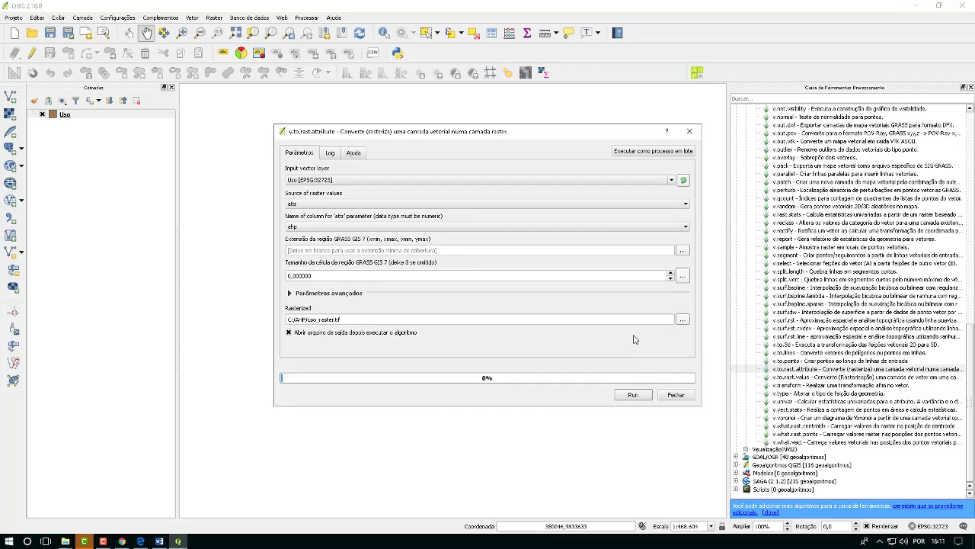
{"action": "left_click", "coordinate": [631, 396]}
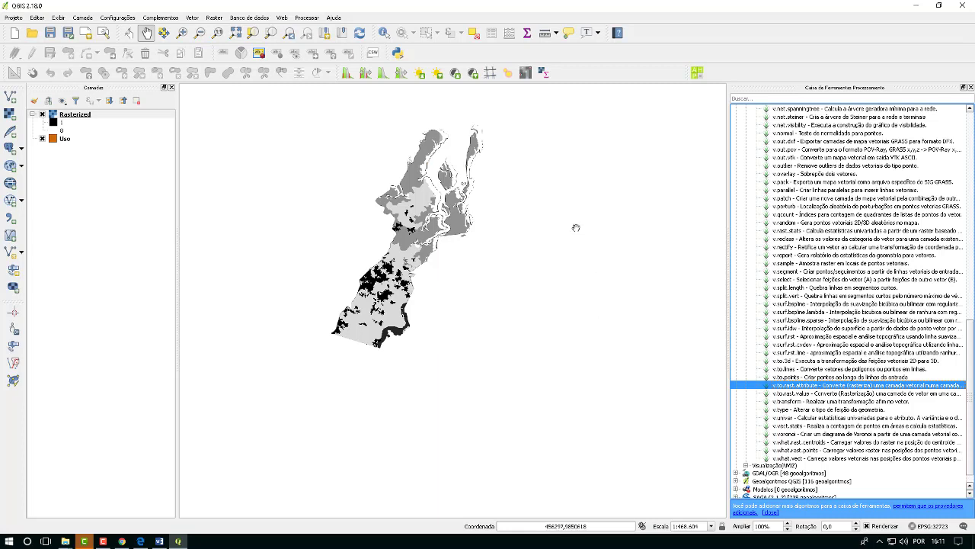
Close the Processing toolbox and hide the Uso vector layer so only the Rasterized layer is displayed
{"action": "left_click_drag", "start_coordinate": [414, 256], "coordinate": [434, 278]}
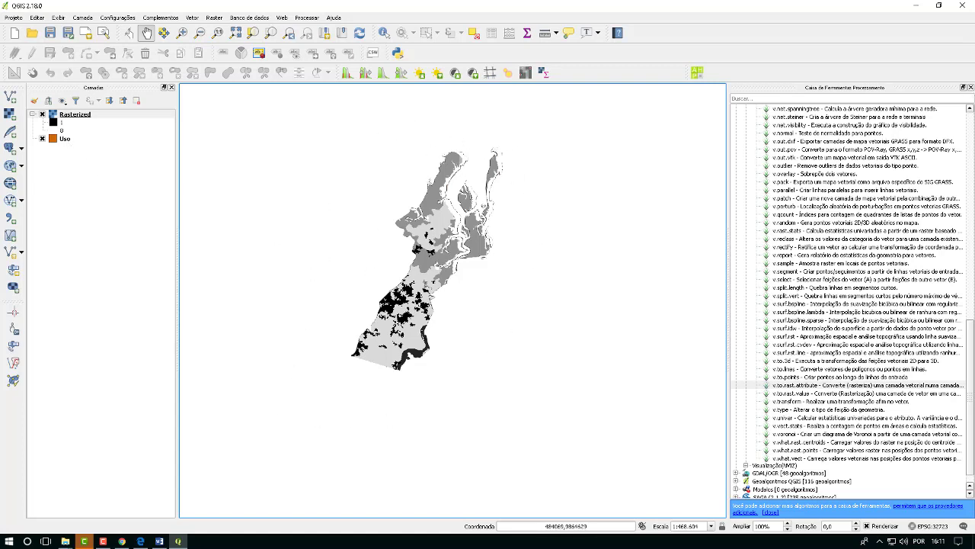
{"action": "left_click", "coordinate": [971, 88]}
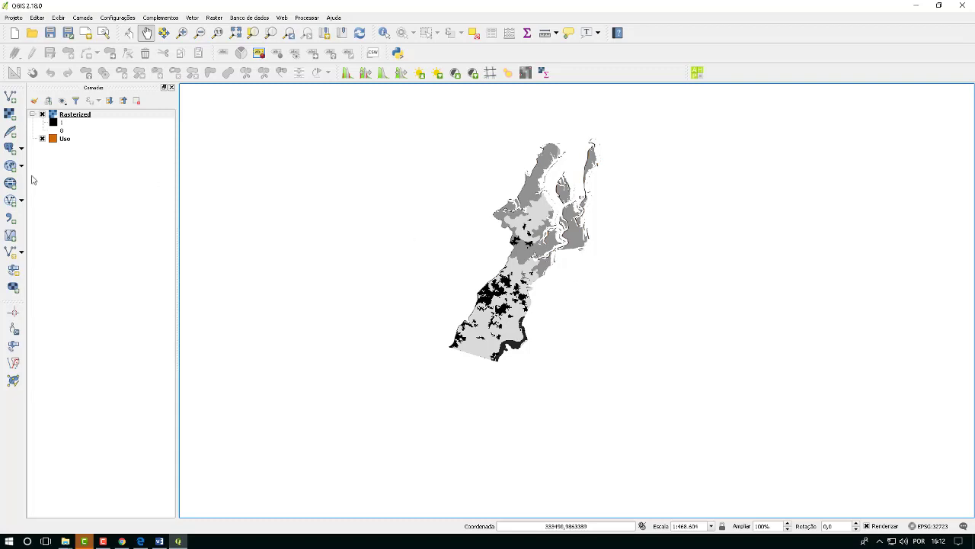
{"action": "left_click", "coordinate": [42, 138]}
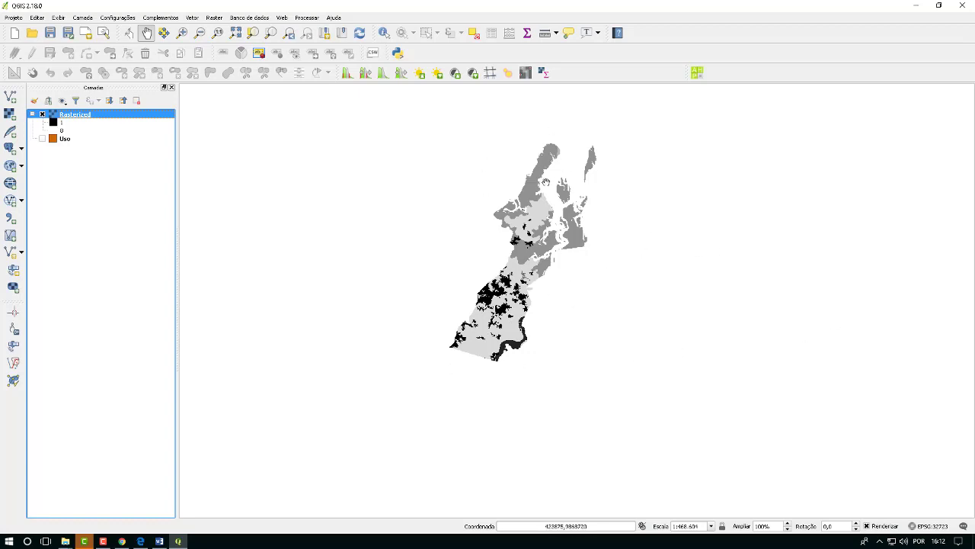
Switch to the Word document and examine the vulnerability values for vegetation cover in the Pesos usos table
{"action": "left_click", "coordinate": [162, 542]}
{"action": "scroll", "coordinate": [494, 287], "scroll_direction": "up", "scroll_amount": 5}
{"action": "scroll", "coordinate": [493, 288], "scroll_direction": "down", "scroll_amount": 7}
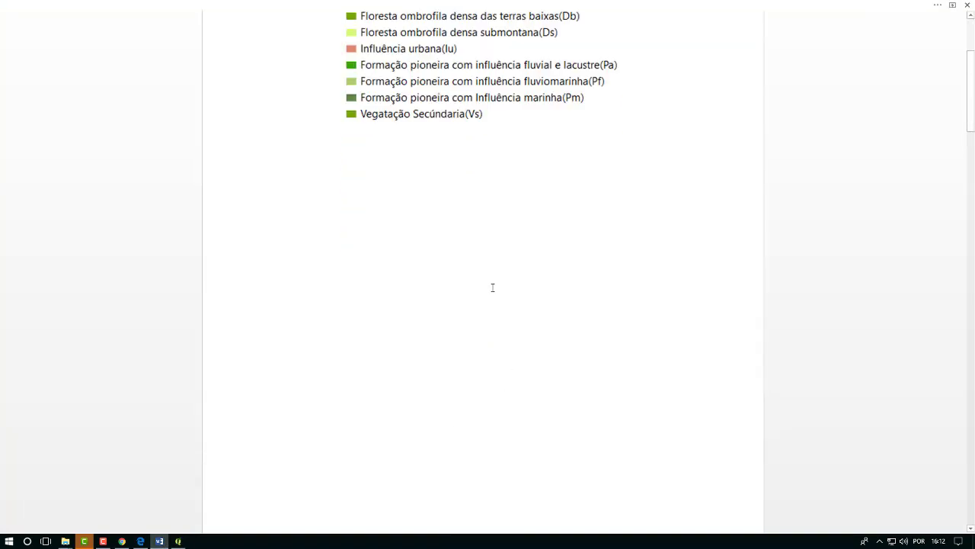
{"action": "scroll", "coordinate": [494, 287], "scroll_direction": "up", "scroll_amount": 3}
{"action": "scroll", "coordinate": [493, 286], "scroll_direction": "down", "scroll_amount": 10}
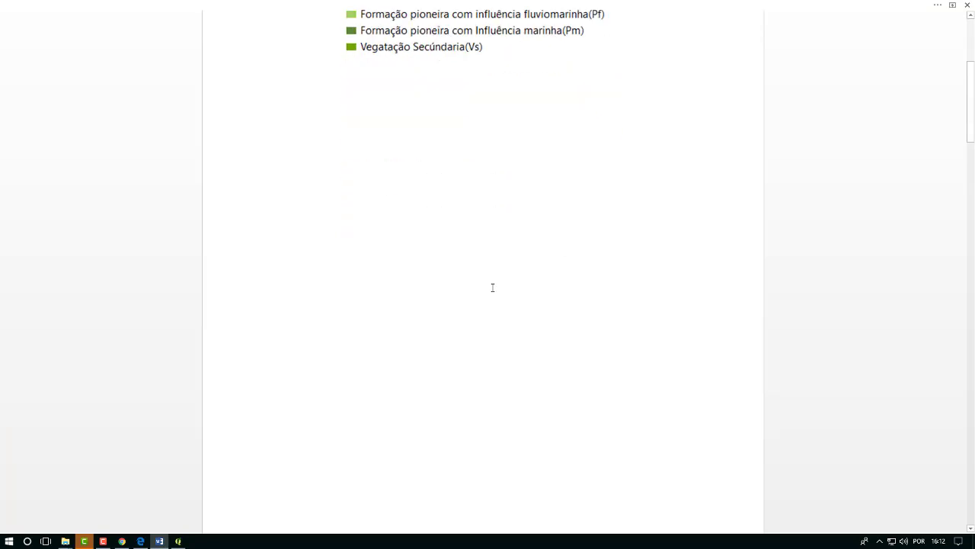
{"action": "scroll", "coordinate": [493, 287], "scroll_direction": "down", "scroll_amount": 5}
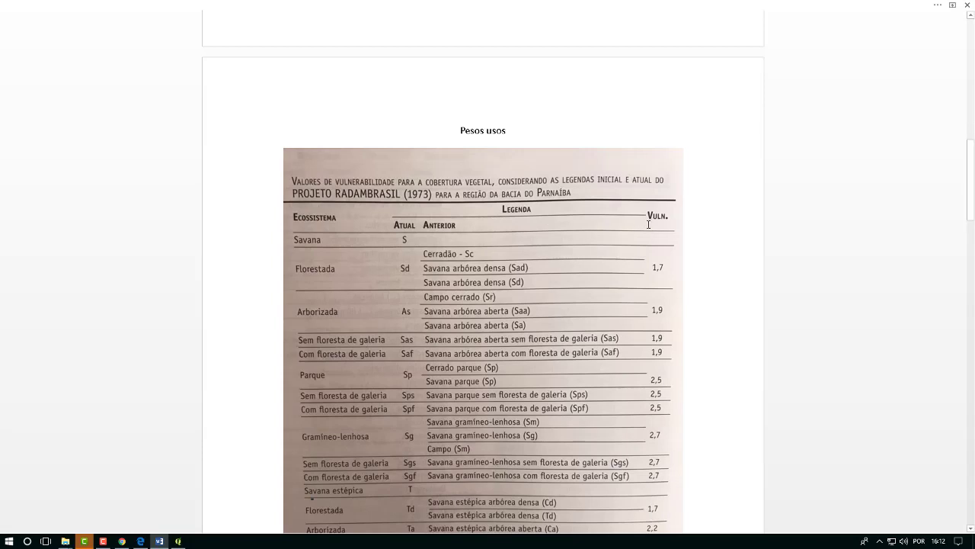
{"action": "scroll", "coordinate": [649, 224], "scroll_direction": "down", "scroll_amount": 1}
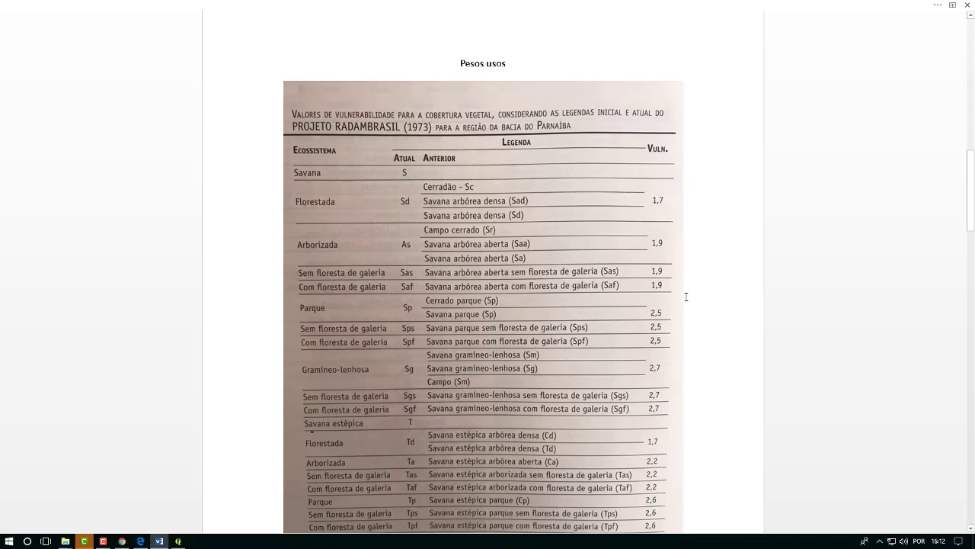
{"action": "scroll", "coordinate": [671, 293], "scroll_direction": "down", "scroll_amount": 2}
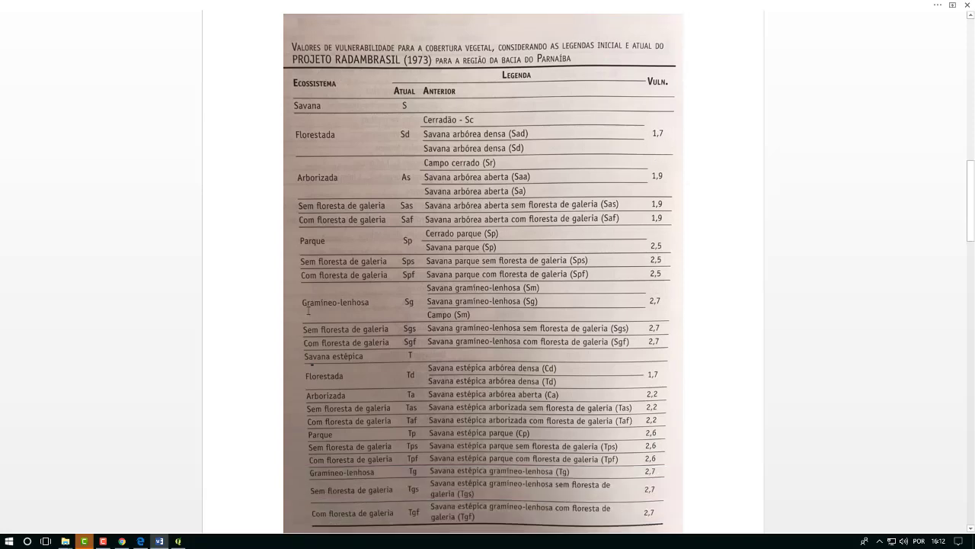
Examine the vulnerability weight tables for land use, soils, slope and geology in the Word document
{"action": "scroll", "coordinate": [309, 311], "scroll_direction": "down", "scroll_amount": 5}
{"action": "scroll", "coordinate": [457, 290], "scroll_direction": "up", "scroll_amount": 3}
{"action": "scroll", "coordinate": [538, 268], "scroll_direction": "down", "scroll_amount": 3}
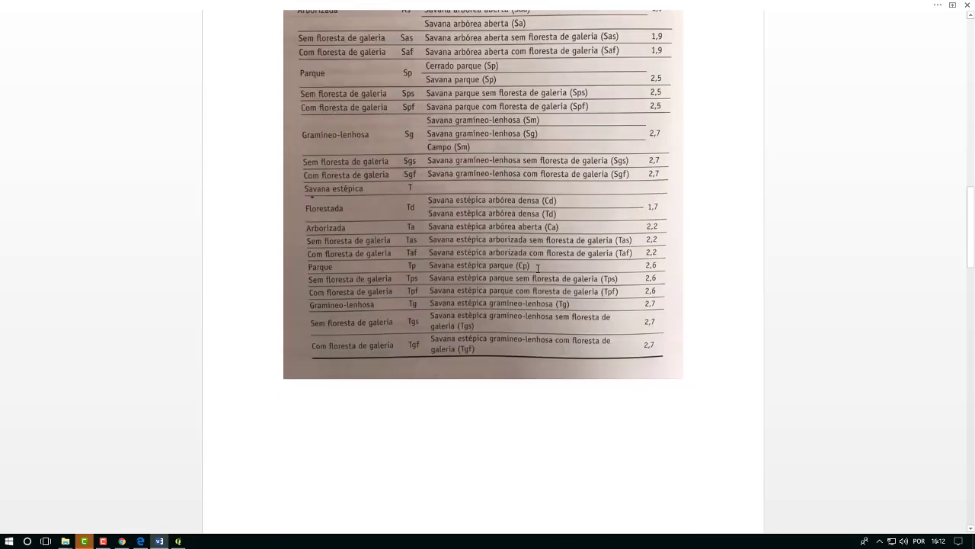
{"action": "scroll", "coordinate": [538, 269], "scroll_direction": "down", "scroll_amount": 10}
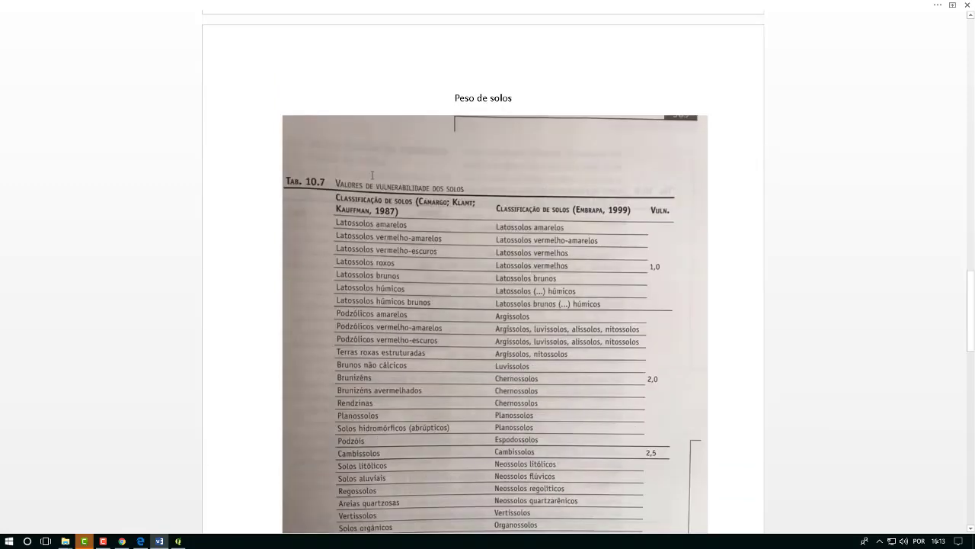
{"action": "scroll", "coordinate": [657, 326], "scroll_direction": "down", "scroll_amount": 18}
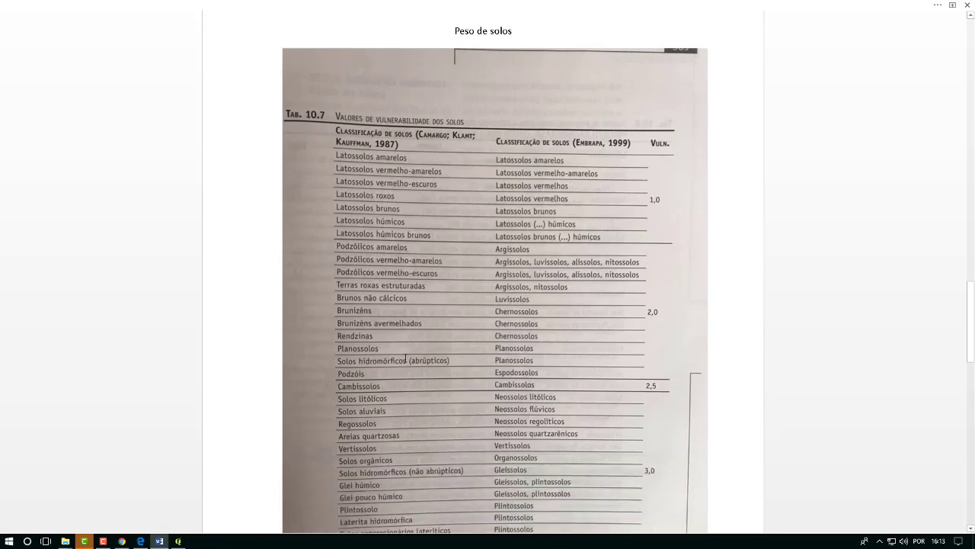
{"action": "scroll", "coordinate": [458, 342], "scroll_direction": "down", "scroll_amount": 4}
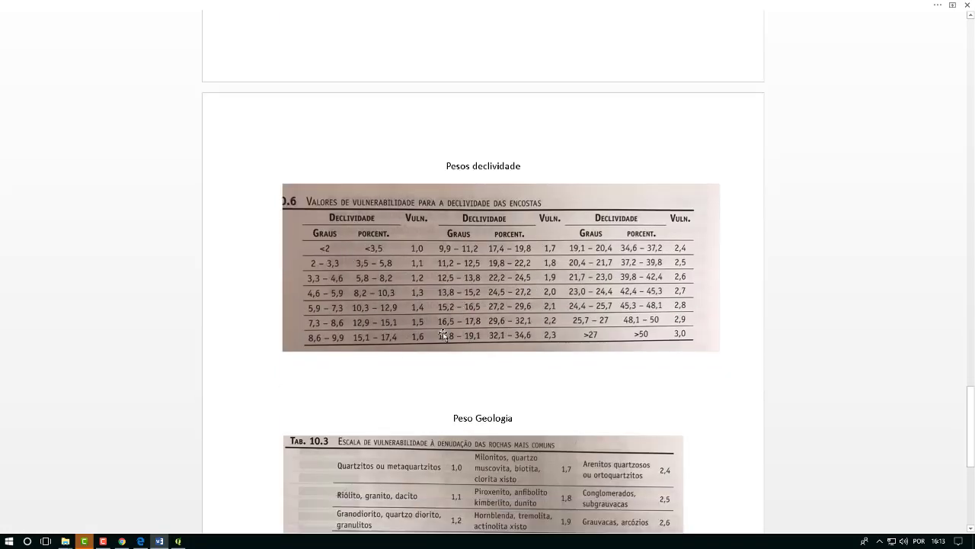
{"action": "scroll", "coordinate": [606, 316], "scroll_direction": "down", "scroll_amount": 4}
{"action": "scroll", "coordinate": [606, 316], "scroll_direction": "down", "scroll_amount": 3}
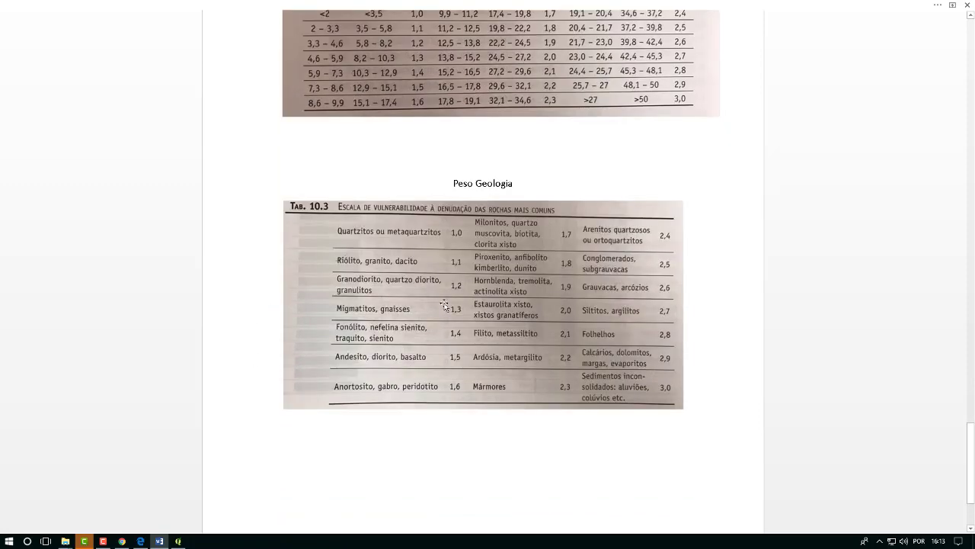
{"action": "scroll", "coordinate": [681, 323], "scroll_direction": "up", "scroll_amount": 20}
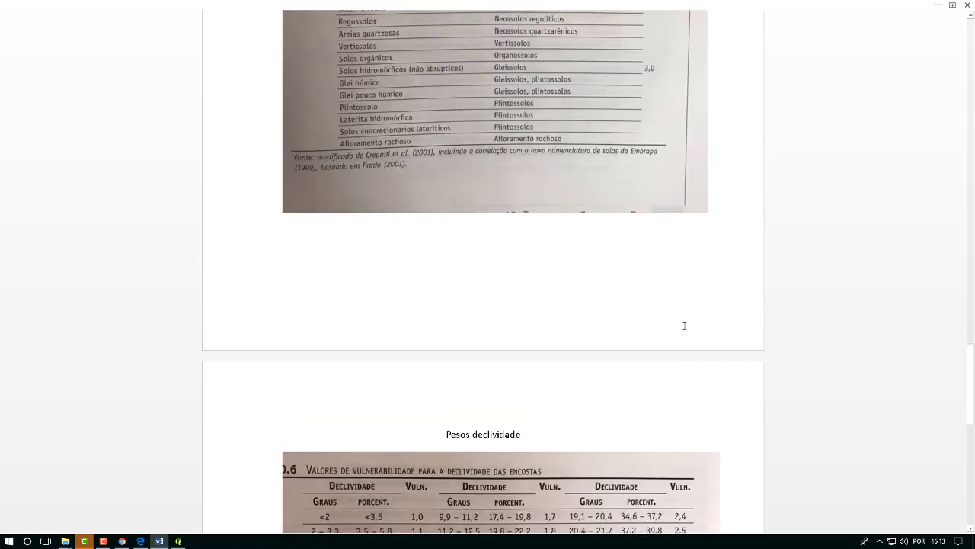
{"action": "scroll", "coordinate": [681, 323], "scroll_direction": "up", "scroll_amount": 11}
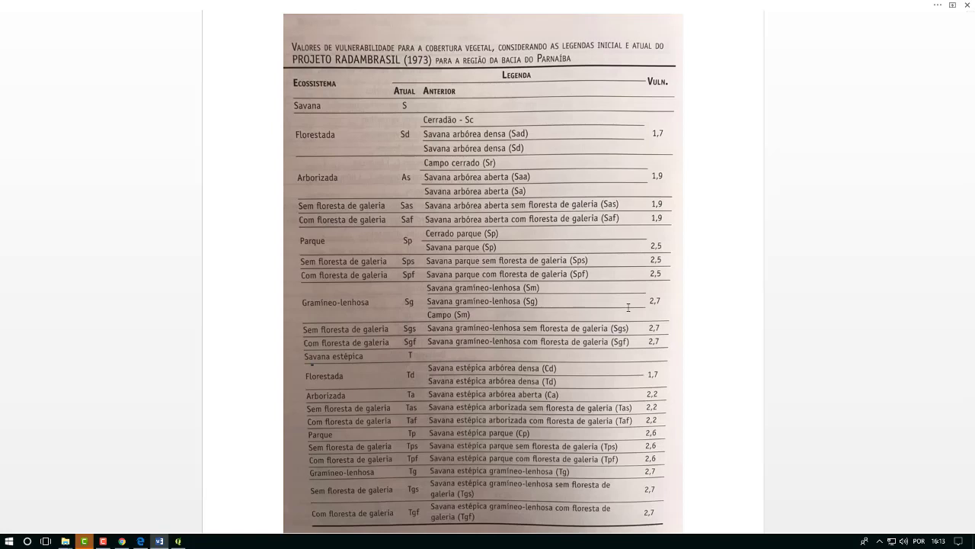
Switch back to QGIS, then search Windows for bloco and open a blank Bloco de Notas (Notepad) window
{"action": "left_click", "coordinate": [177, 541]}
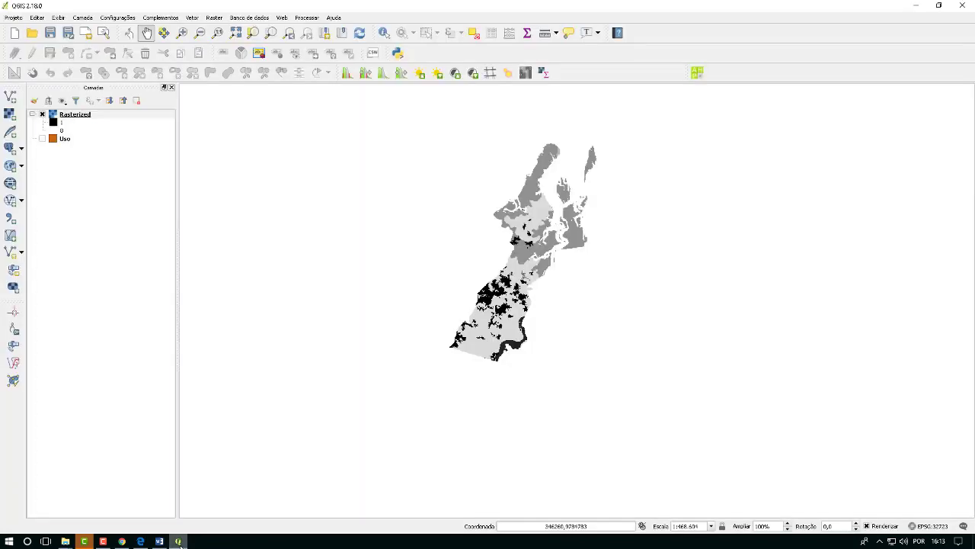
{"action": "left_click_drag", "start_coordinate": [516, 309], "coordinate": [502, 305]}
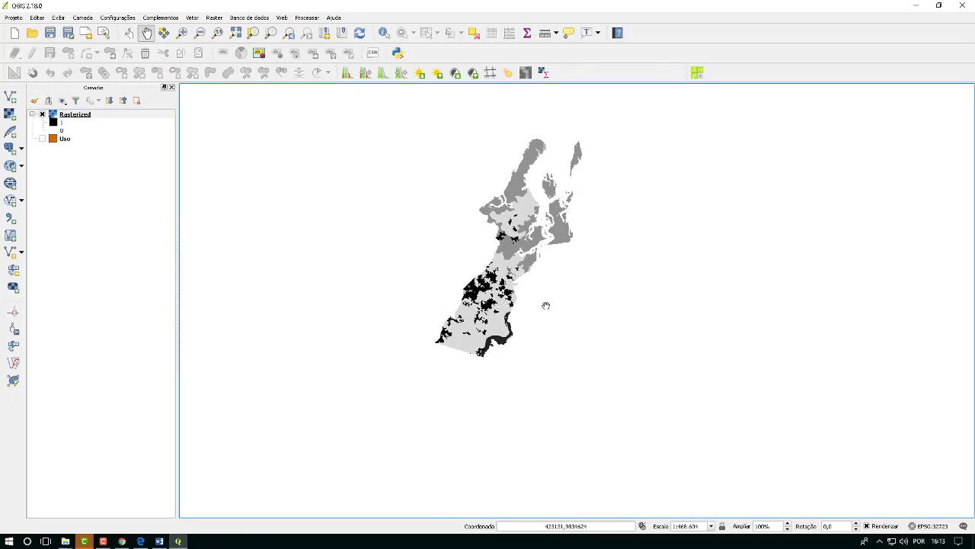
{"action": "mouse_move", "coordinate": [124, 544]}
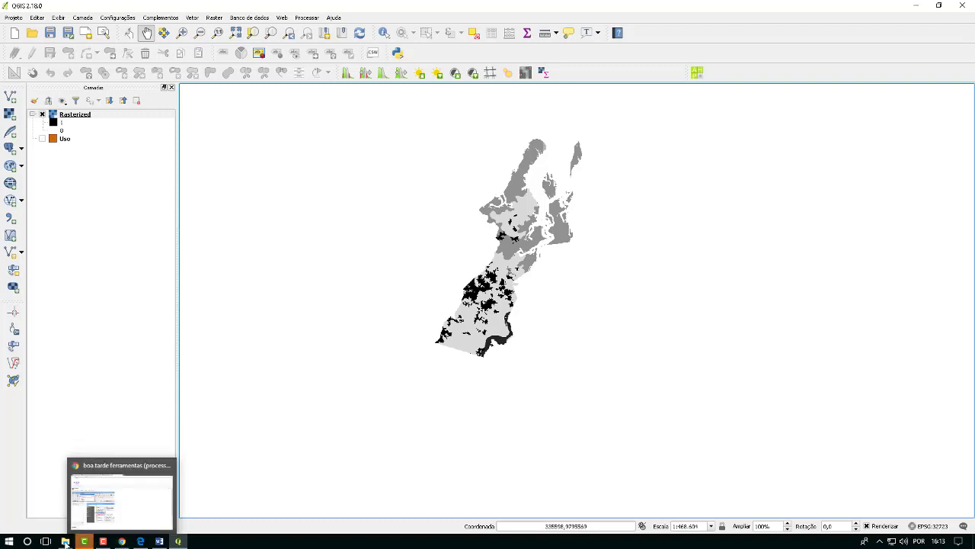
{"action": "left_click", "coordinate": [9, 541]}
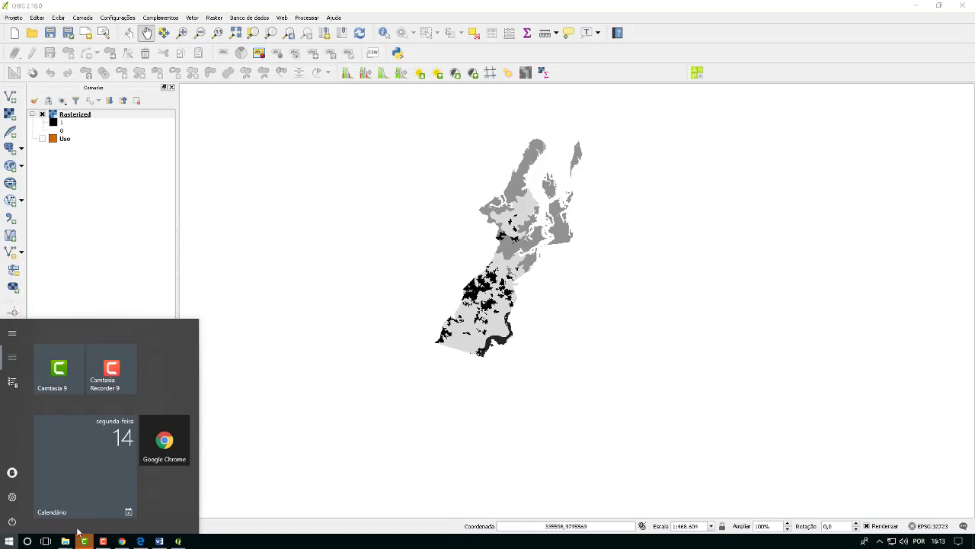
{"action": "left_click", "coordinate": [29, 542]}
{"action": "left_click", "coordinate": [29, 542]}
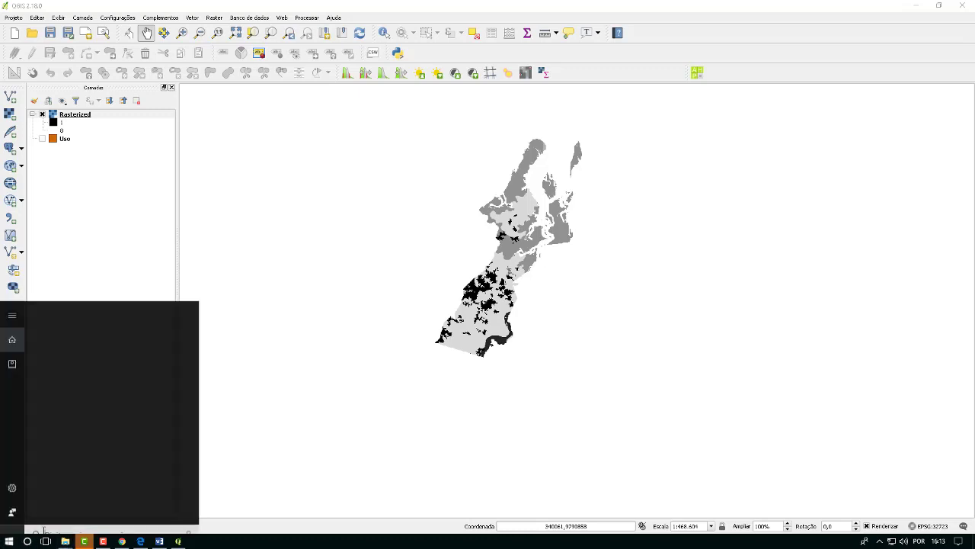
{"action": "type", "text": "q"}
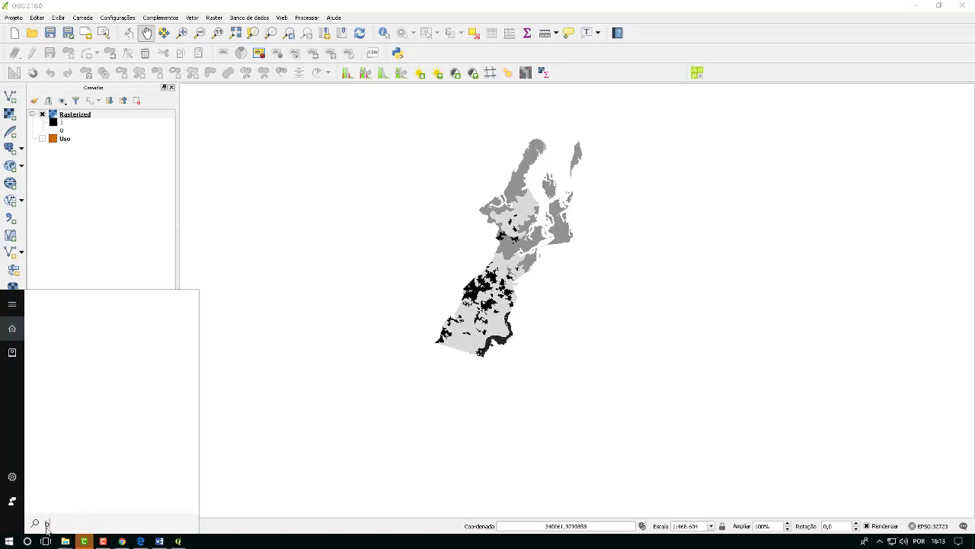
{"action": "type", "text": "loco"}
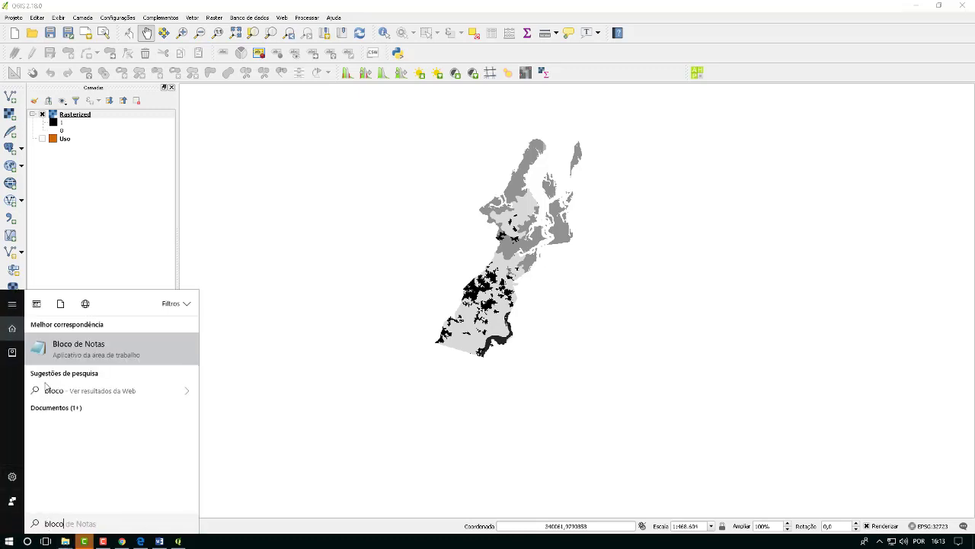
{"action": "left_click", "coordinate": [76, 349]}
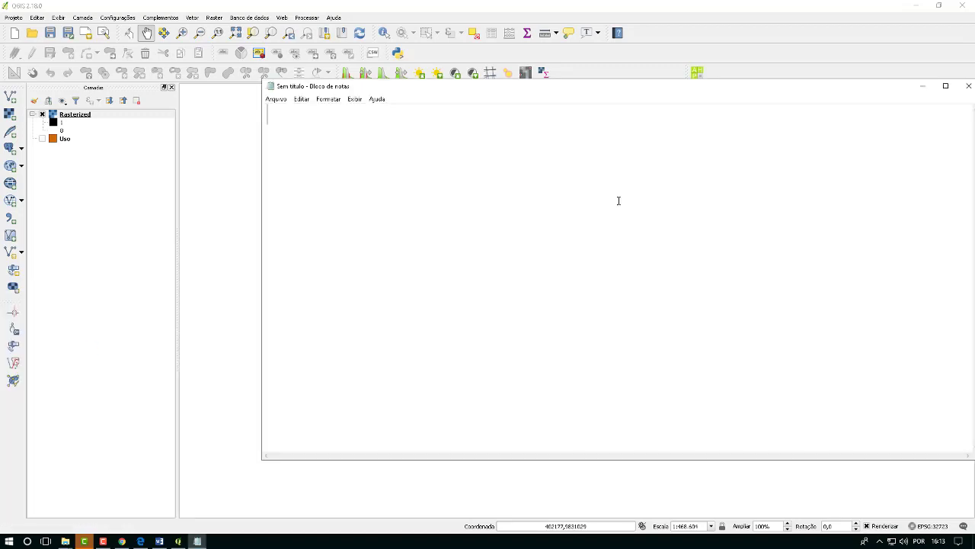
{"action": "left_click_drag", "start_coordinate": [645, 96], "coordinate": [643, 143]}
Bring up the CLASSES DE USO list in the Word document and shrink its window to roughly half the screen width
{"action": "left_click", "coordinate": [159, 541]}
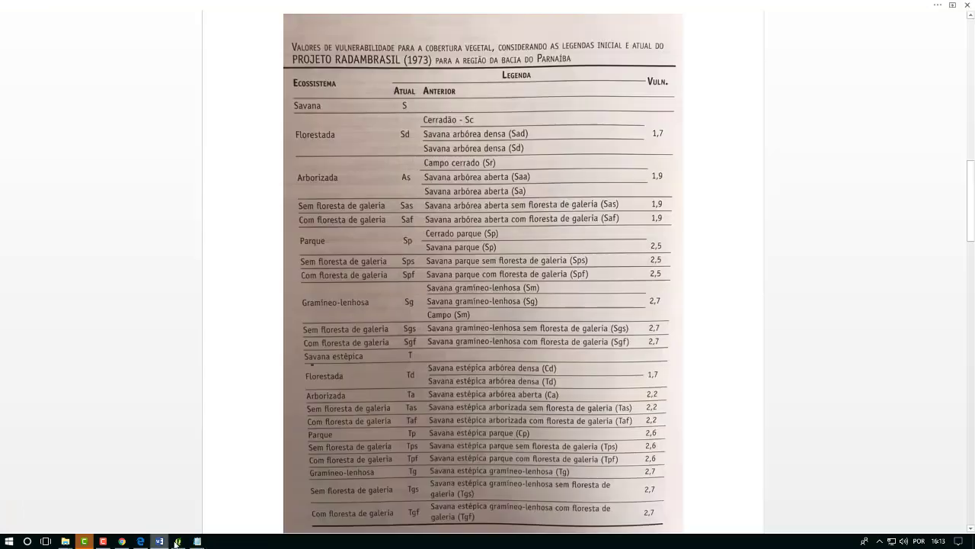
{"action": "scroll", "coordinate": [621, 287], "scroll_direction": "up", "scroll_amount": 10}
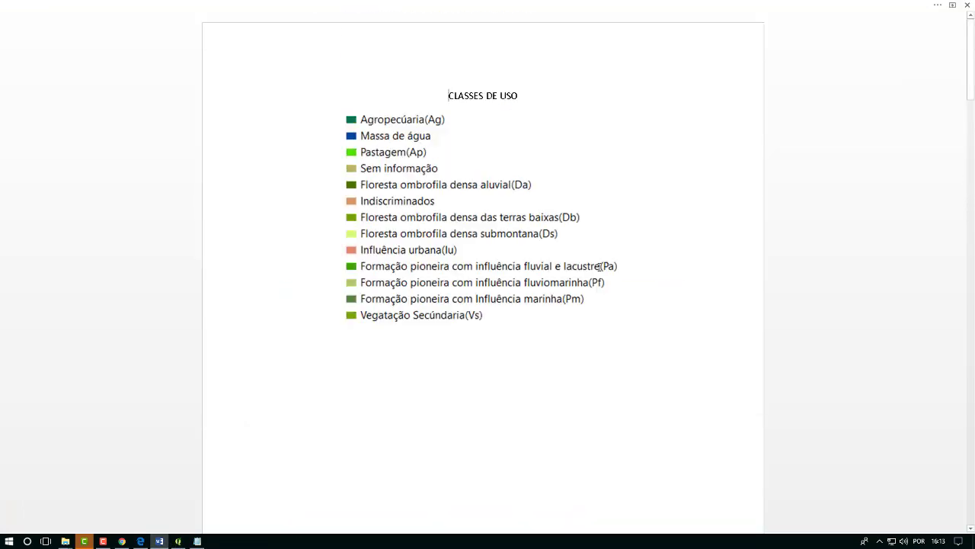
{"action": "left_click", "coordinate": [953, 6]}
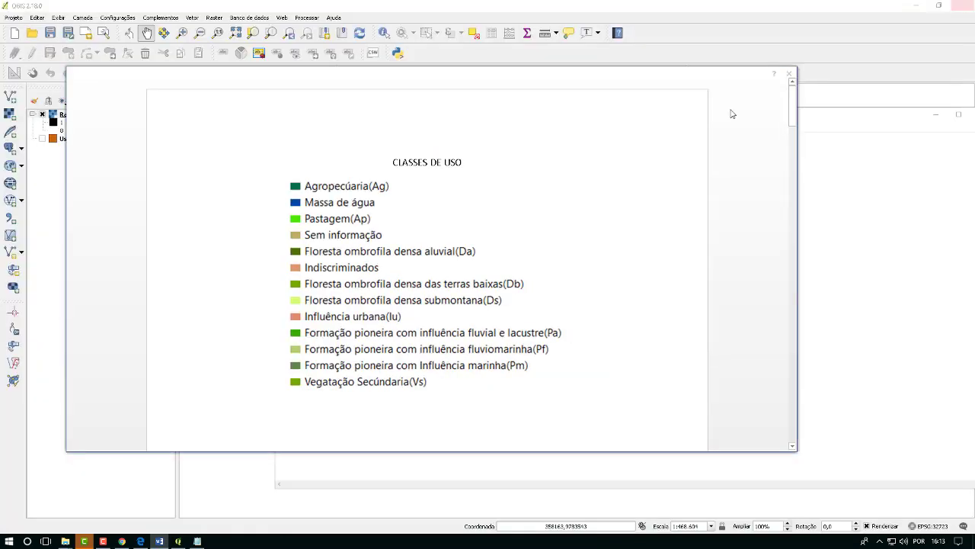
{"action": "left_click_drag", "start_coordinate": [797, 190], "coordinate": [463, 199]}
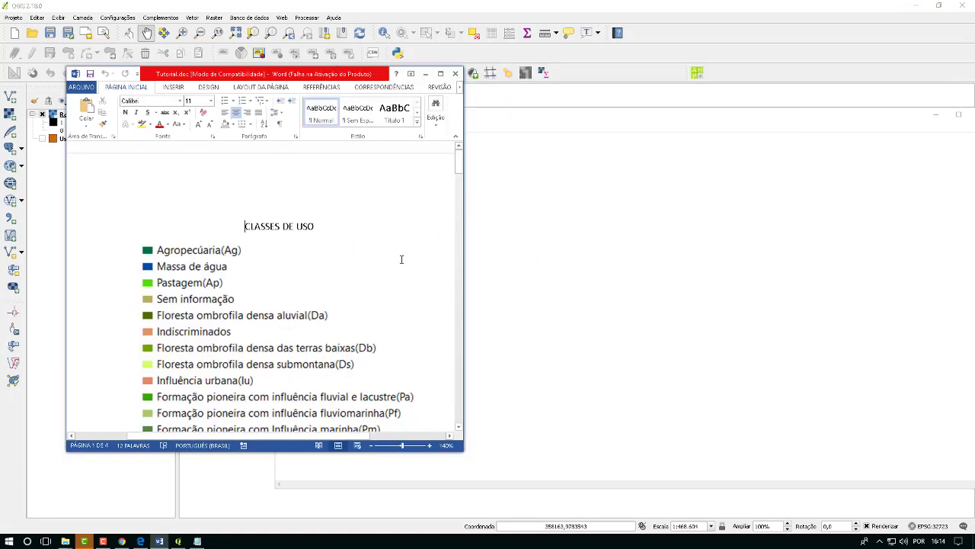
Place the Notepad window beside the Word document and enter 1:1: as the start of its first line
{"action": "left_click", "coordinate": [198, 541]}
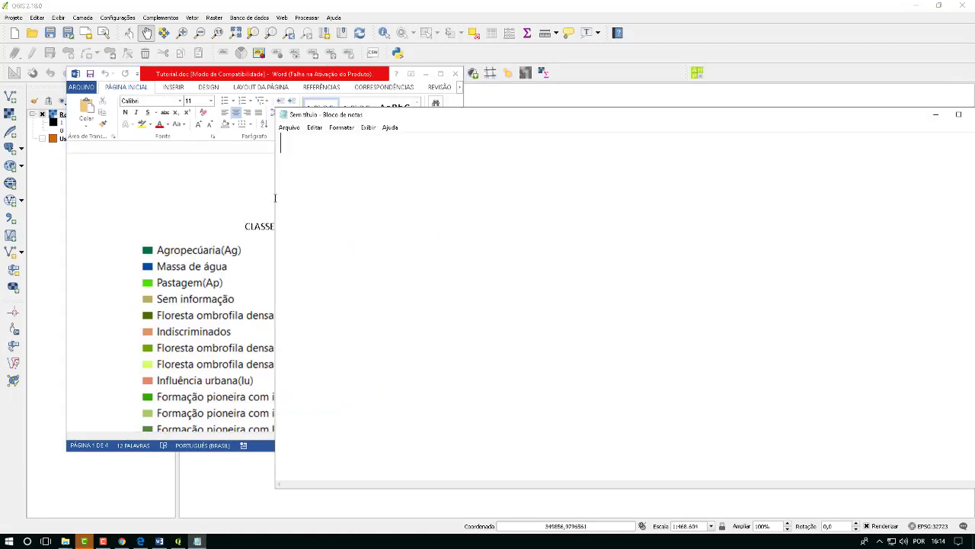
{"action": "left_click_drag", "start_coordinate": [275, 198], "coordinate": [480, 183]}
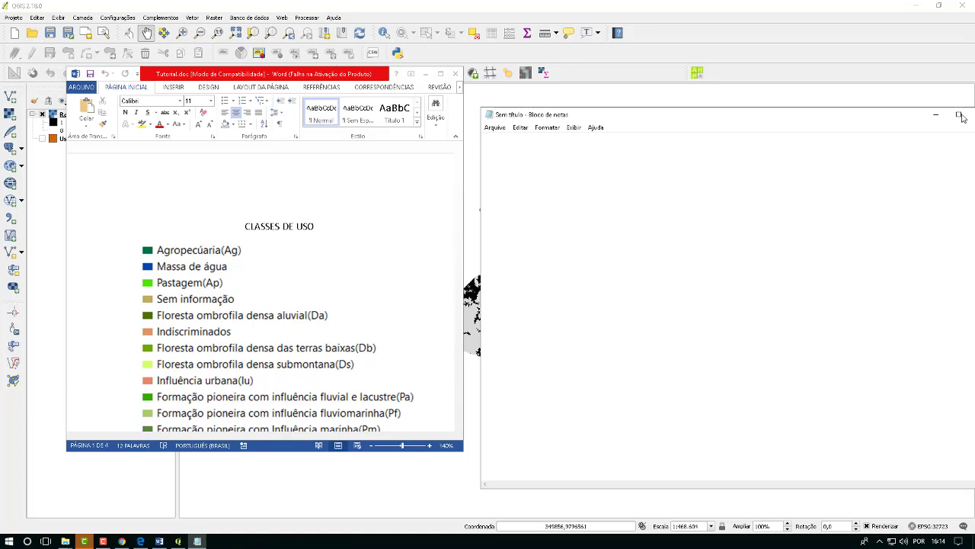
{"action": "left_click_drag", "start_coordinate": [885, 115], "coordinate": [880, 79]}
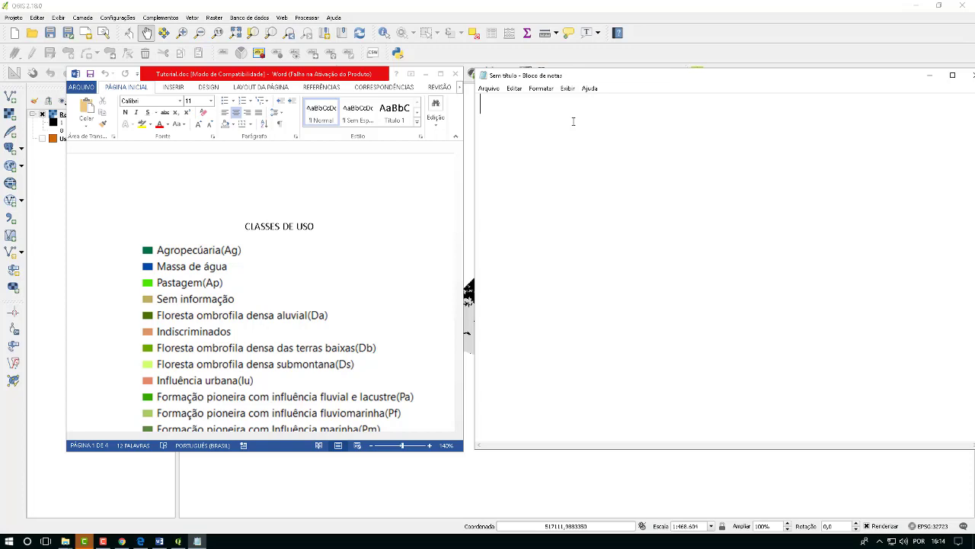
{"action": "type", "text": "1:1:"}
Review the ecosystem classes and vulnerability values in the Word document's Pesos usos table, and return to the line in Notepad
{"action": "left_click", "coordinate": [165, 540]}
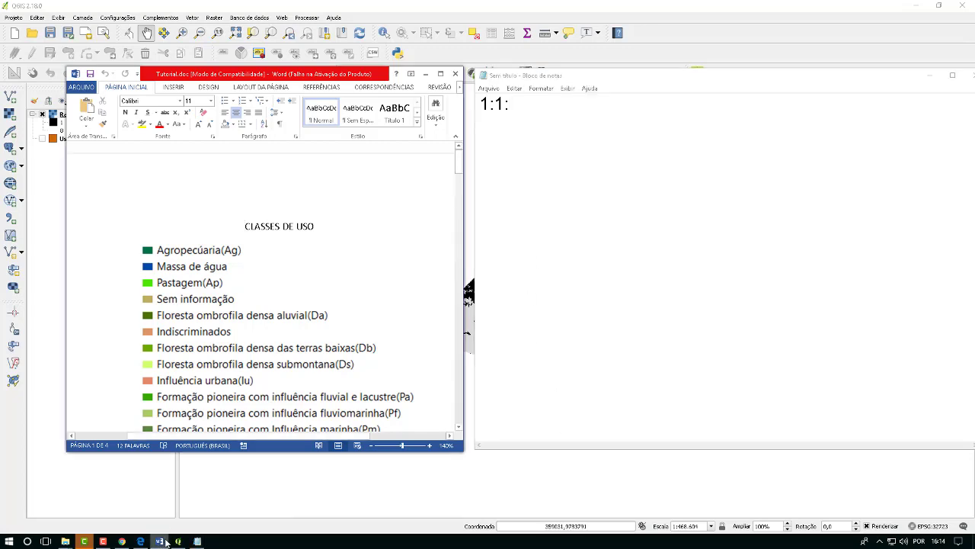
{"action": "left_click", "coordinate": [166, 541]}
{"action": "left_click", "coordinate": [166, 540]}
{"action": "scroll", "coordinate": [220, 269], "scroll_direction": "down", "scroll_amount": 5}
{"action": "scroll", "coordinate": [223, 268], "scroll_direction": "down", "scroll_amount": 5}
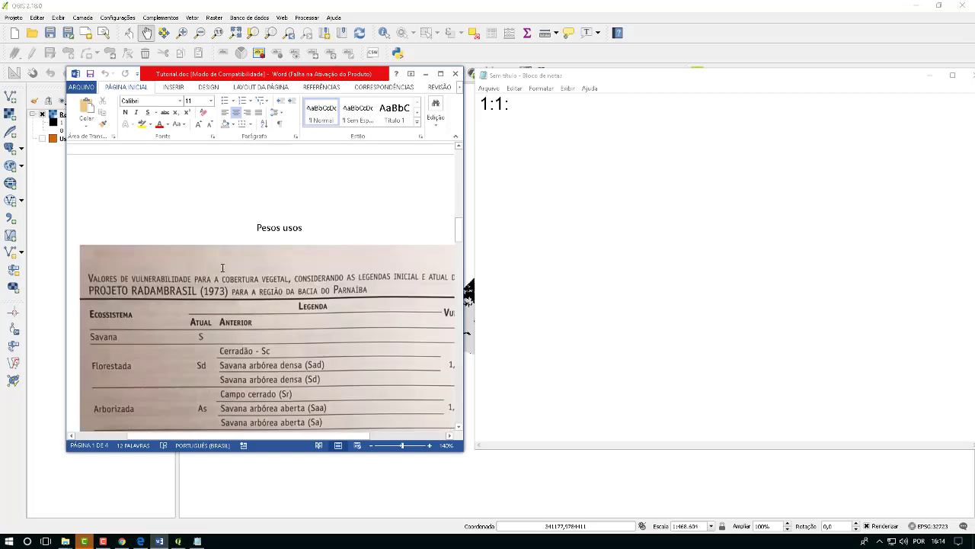
{"action": "scroll", "coordinate": [221, 264], "scroll_direction": "down", "scroll_amount": 8}
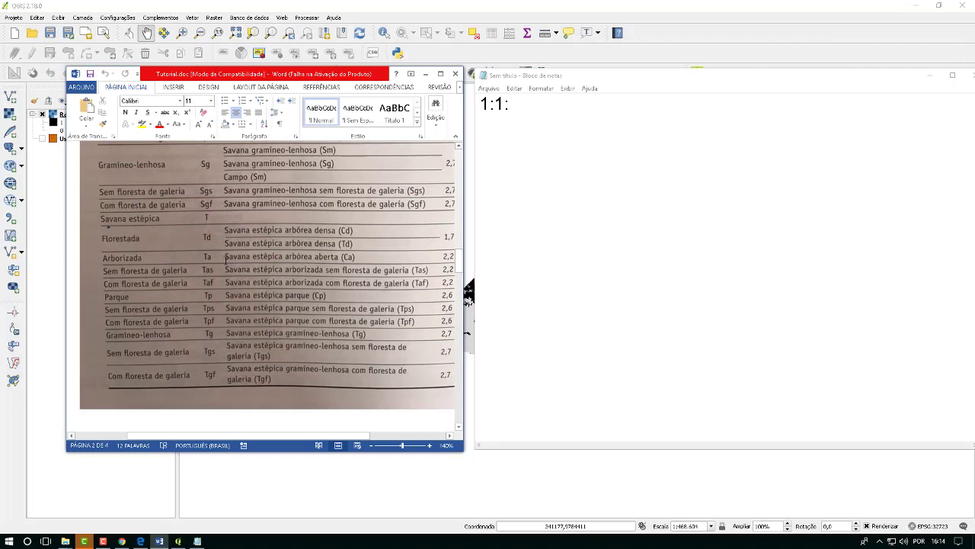
{"action": "scroll", "coordinate": [187, 302], "scroll_direction": "down", "scroll_amount": 10}
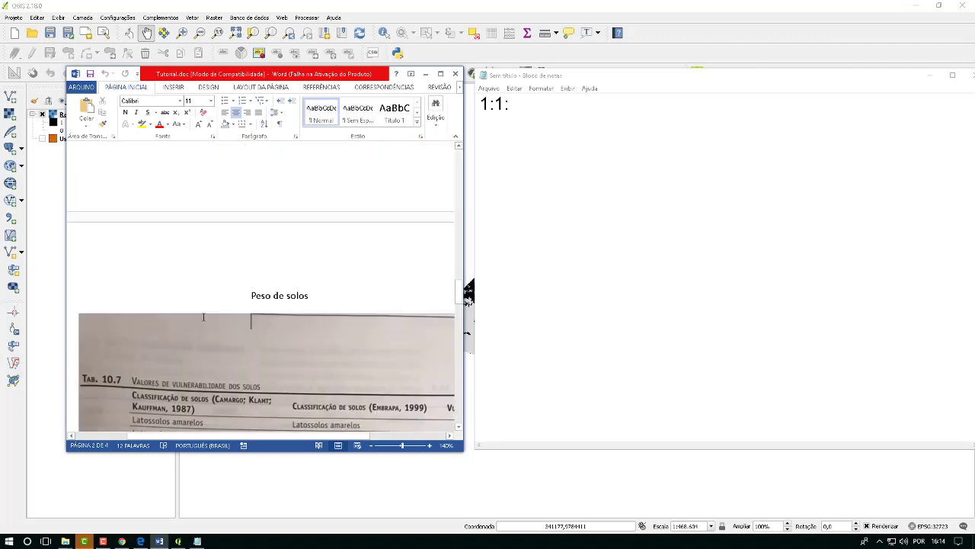
{"action": "scroll", "coordinate": [202, 317], "scroll_direction": "up", "scroll_amount": 6}
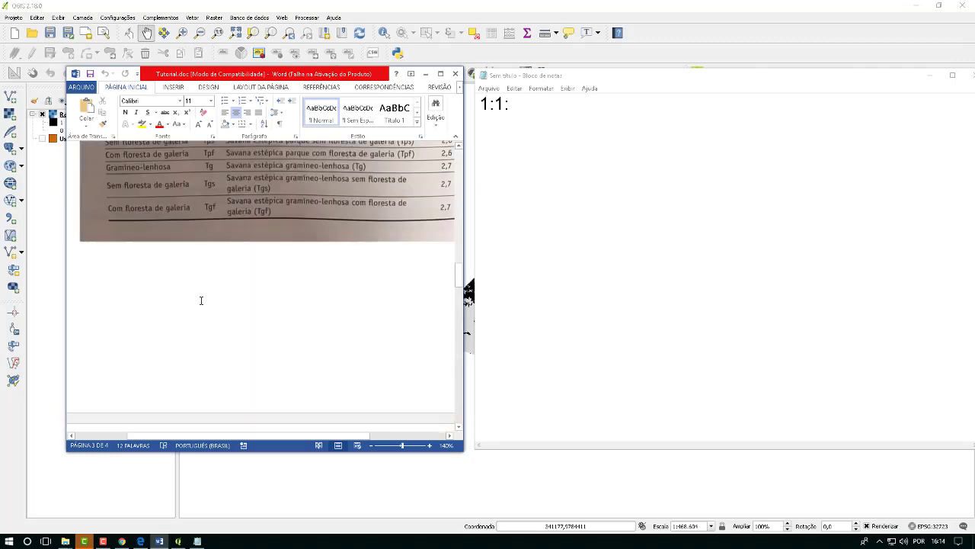
{"action": "scroll", "coordinate": [202, 301], "scroll_direction": "up", "scroll_amount": 5}
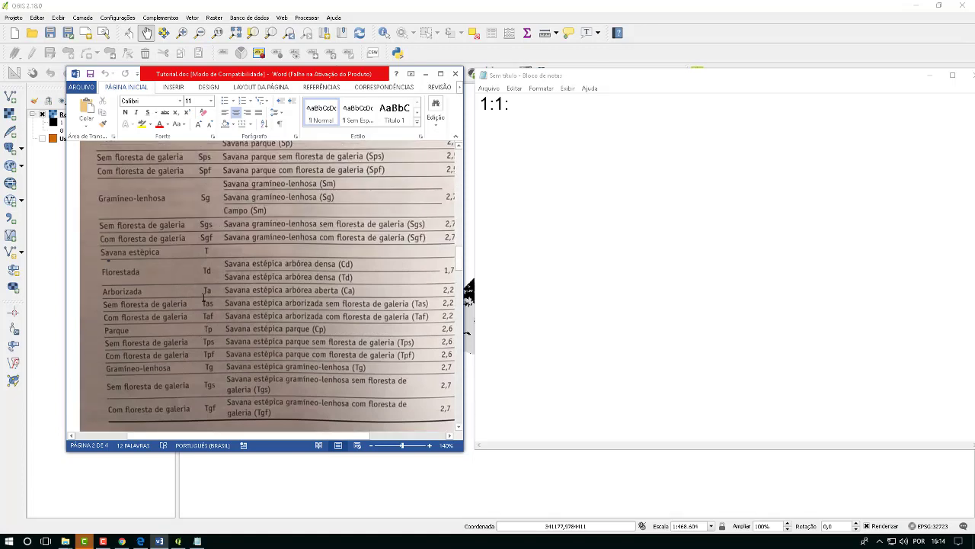
{"action": "scroll", "coordinate": [205, 297], "scroll_direction": "up", "scroll_amount": 3}
{"action": "scroll", "coordinate": [208, 295], "scroll_direction": "up", "scroll_amount": 2}
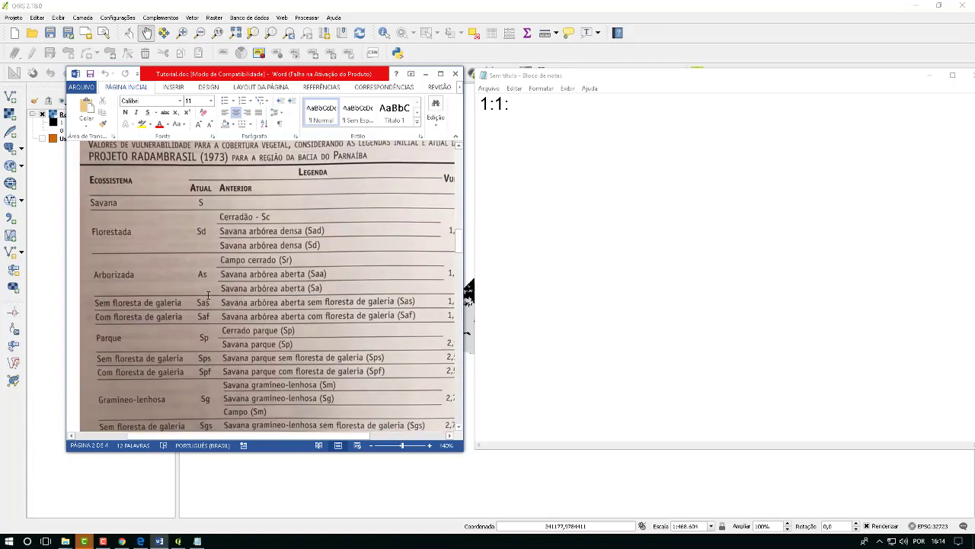
{"action": "scroll", "coordinate": [272, 231], "scroll_direction": "down", "scroll_amount": 8}
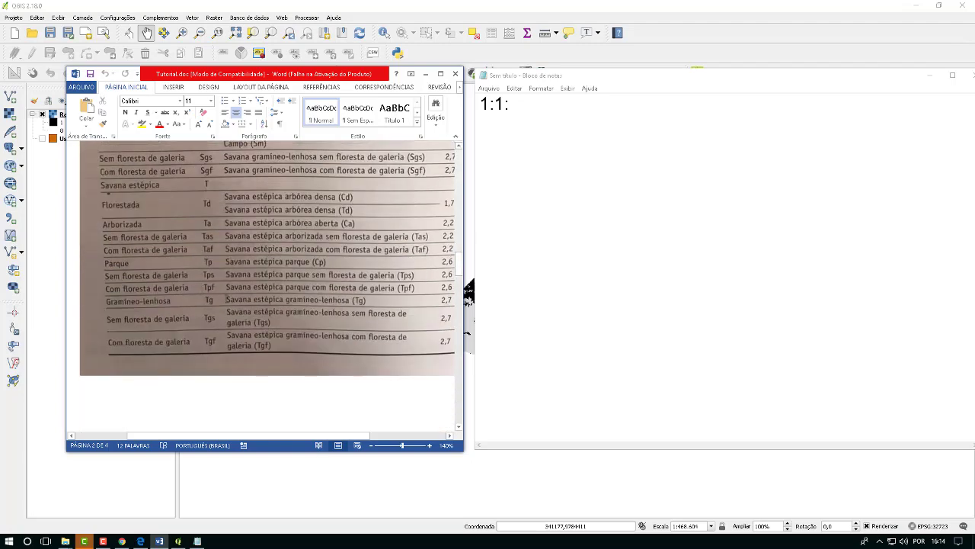
{"action": "scroll", "coordinate": [242, 303], "scroll_direction": "down", "scroll_amount": 4}
{"action": "scroll", "coordinate": [241, 302], "scroll_direction": "up", "scroll_amount": 12}
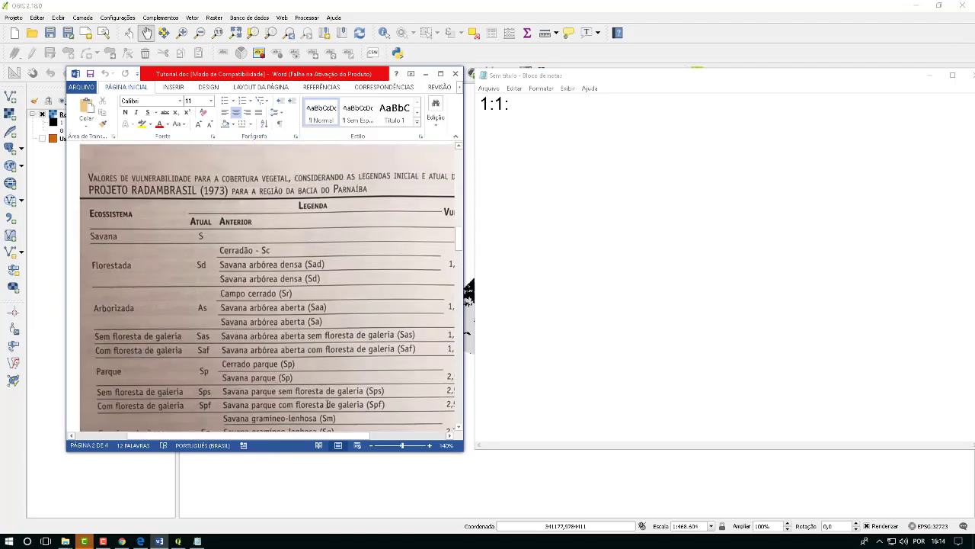
{"action": "scroll", "coordinate": [328, 404], "scroll_direction": "down", "scroll_amount": 4}
{"action": "scroll", "coordinate": [394, 324], "scroll_direction": "right", "scroll_amount": 3}
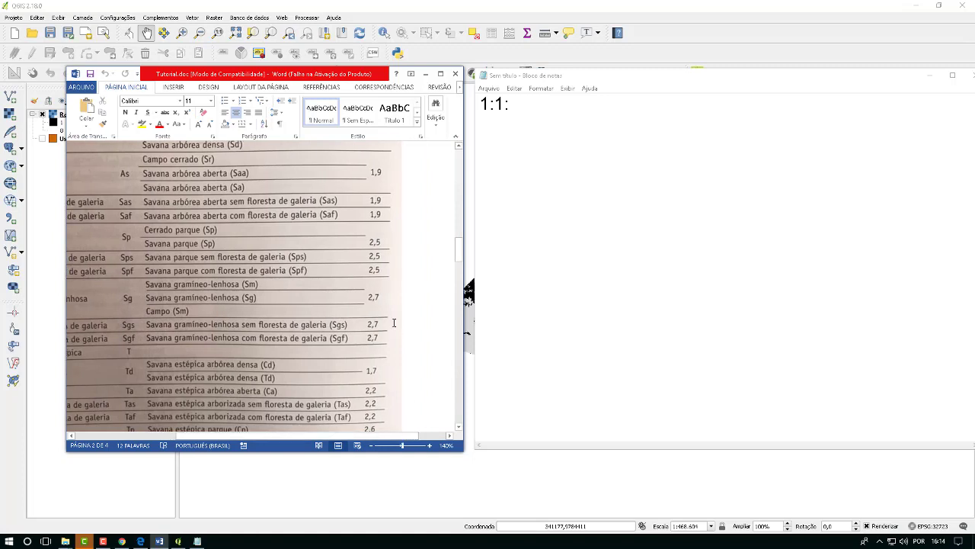
{"action": "scroll", "coordinate": [394, 323], "scroll_direction": "down", "scroll_amount": 3}
{"action": "scroll", "coordinate": [395, 323], "scroll_direction": "up", "scroll_amount": 7}
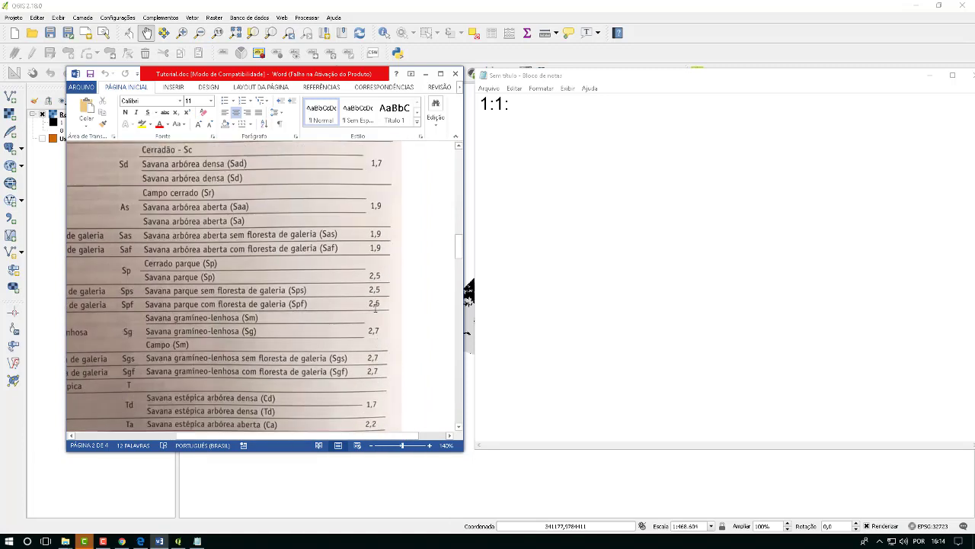
{"action": "left_click_drag", "start_coordinate": [349, 437], "coordinate": [257, 436]}
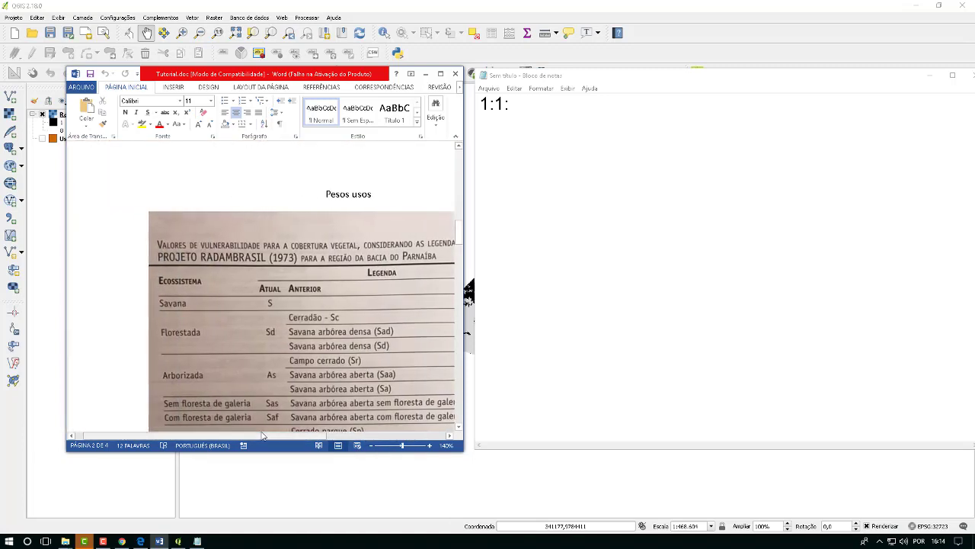
{"action": "left_click", "coordinate": [525, 109]}
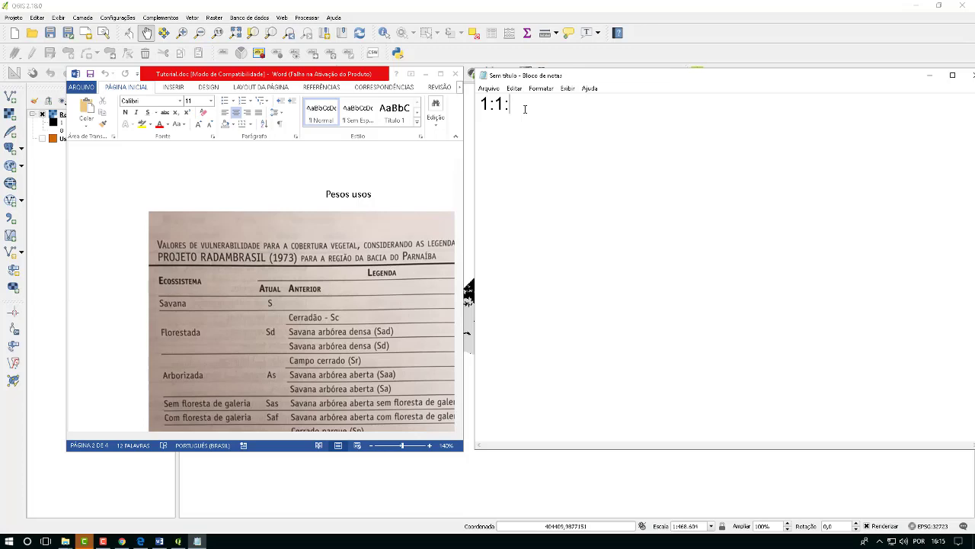
Complete the first Notepad line with the weight 2.0 and start a second line with 2:2:
{"action": "type", "text": "2.0"}
{"action": "key", "text": "Return"}
{"action": "type", "text": "2:2:"}
Switch to QGIS, show the Uso layer, and list sample values of its classe_1 field in the layer's filter query builder
{"action": "left_click", "coordinate": [298, 456]}
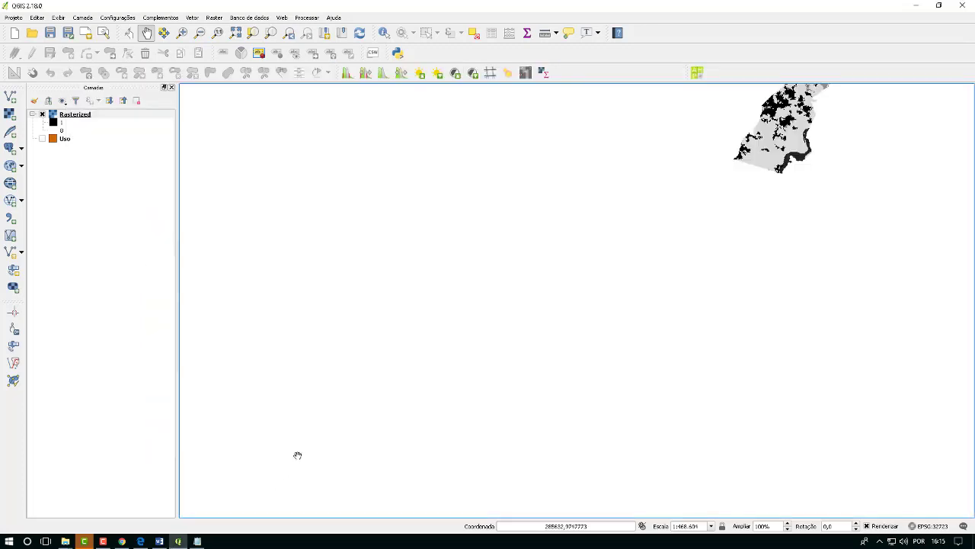
{"action": "left_click", "coordinate": [42, 138]}
{"action": "left_click", "coordinate": [65, 142]}
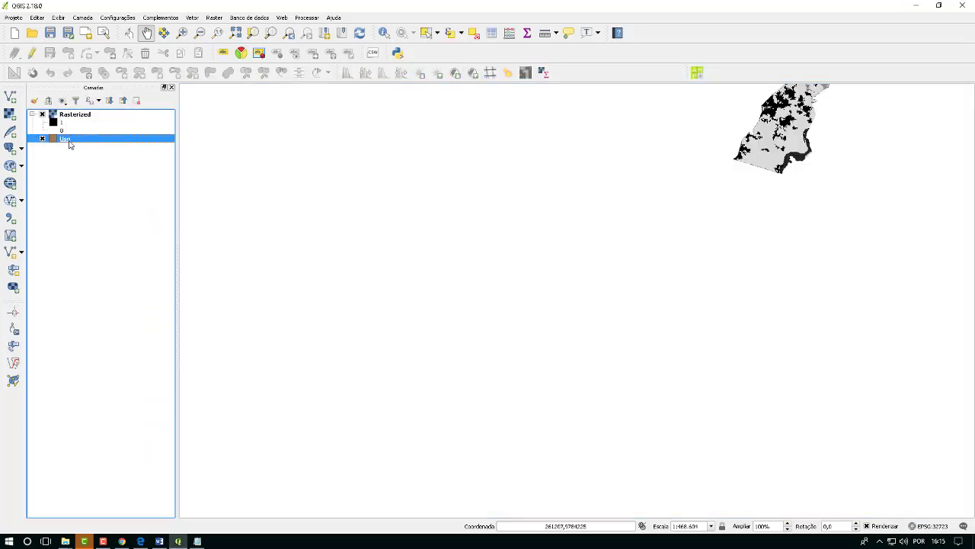
{"action": "right_click", "coordinate": [69, 141]}
{"action": "left_click", "coordinate": [109, 279]}
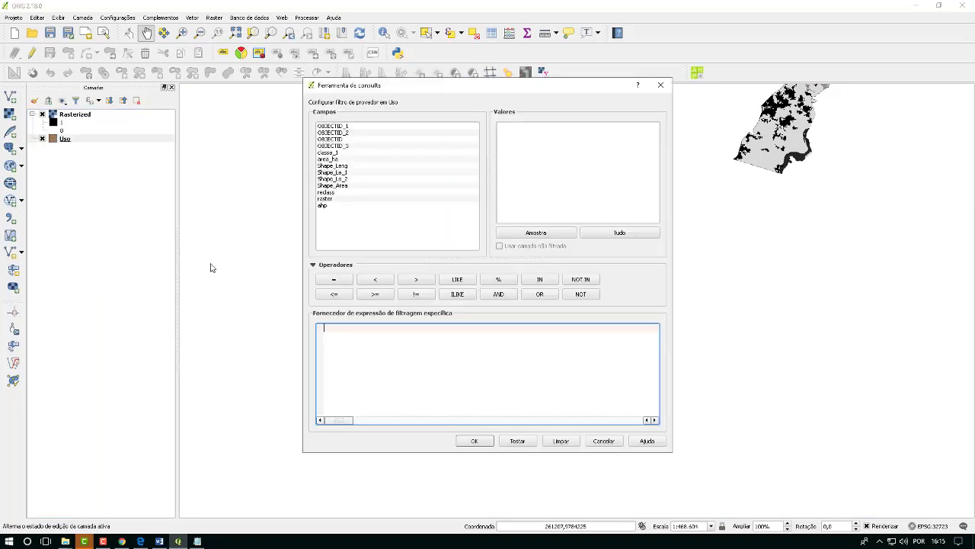
{"action": "left_click", "coordinate": [329, 153]}
{"action": "double_click", "coordinate": [329, 153]}
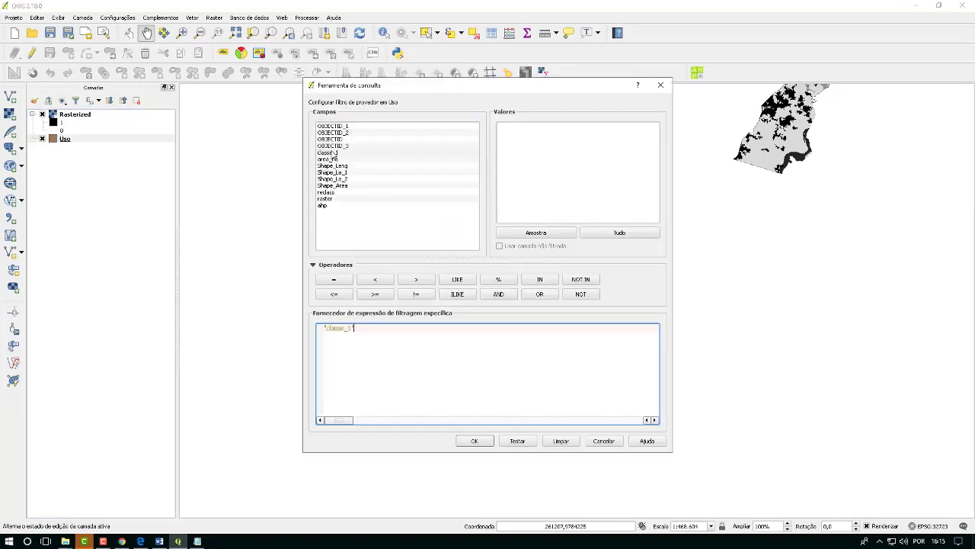
{"action": "left_click", "coordinate": [521, 233]}
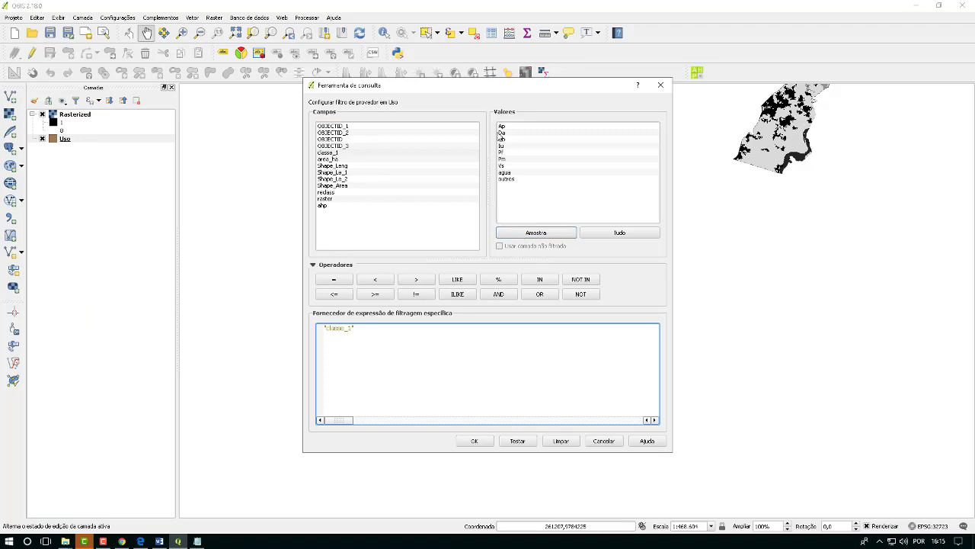
Bring up the CLASSES DE USO list in the Word document and arrange it beside the Notepad window
{"action": "left_click", "coordinate": [160, 541]}
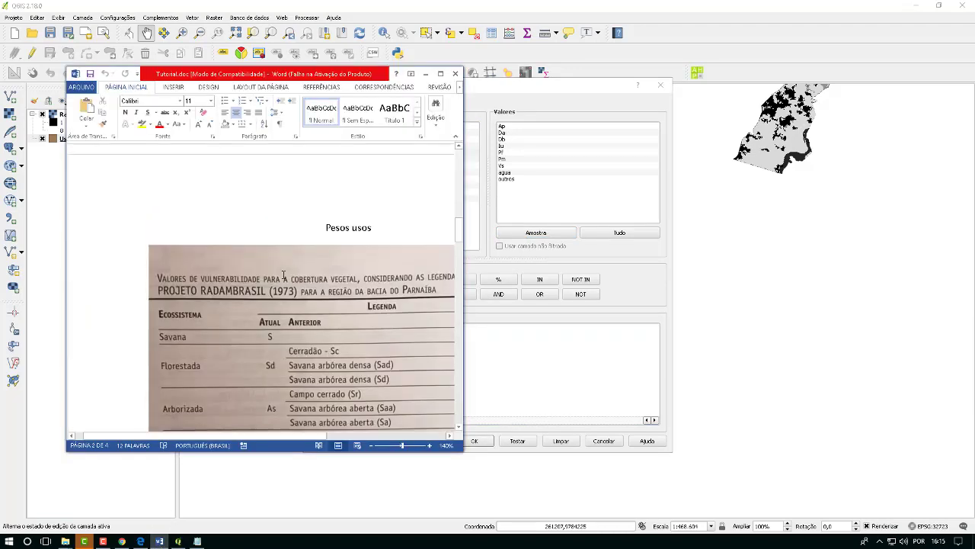
{"action": "scroll", "coordinate": [285, 267], "scroll_direction": "down", "scroll_amount": 10}
{"action": "scroll", "coordinate": [285, 268], "scroll_direction": "up", "scroll_amount": 2}
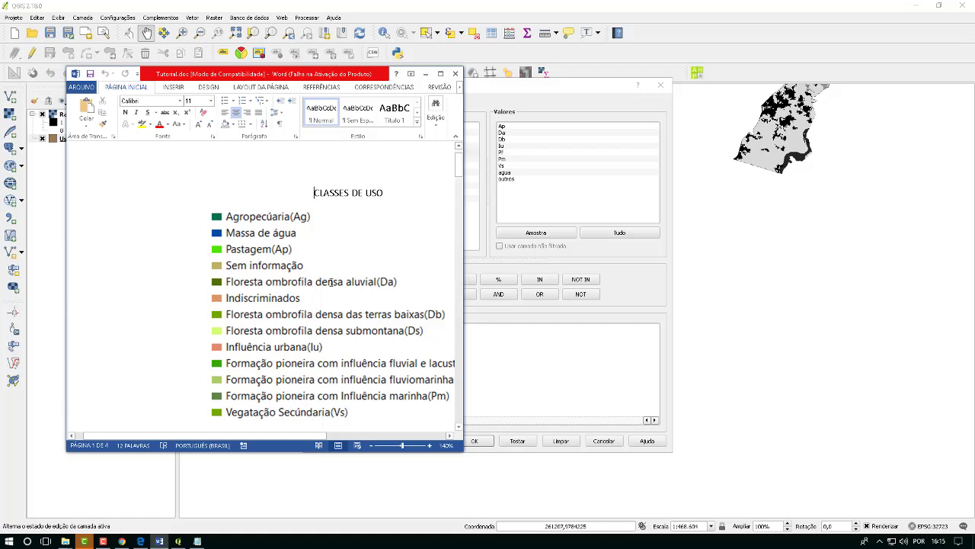
{"action": "left_click", "coordinate": [183, 541]}
{"action": "left_click", "coordinate": [197, 541]}
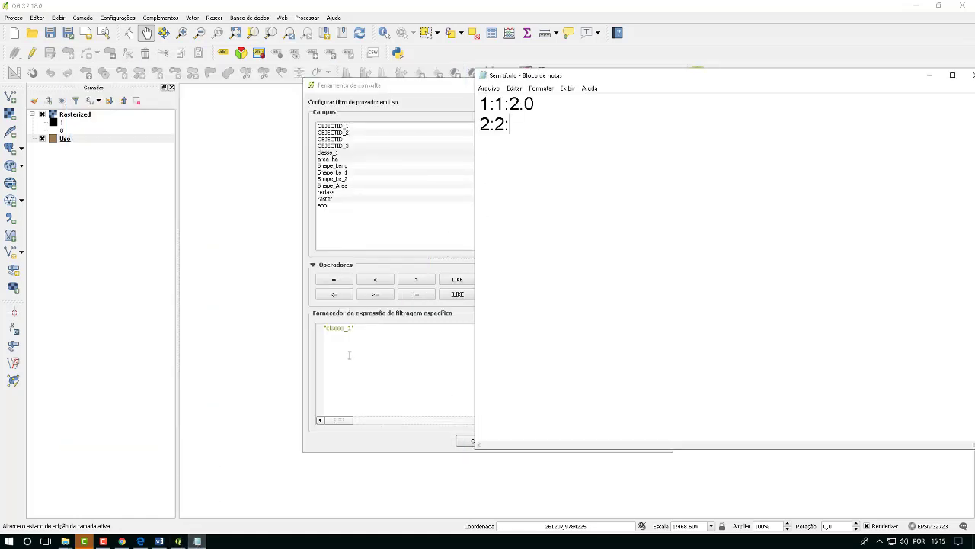
{"action": "left_click", "coordinate": [159, 541]}
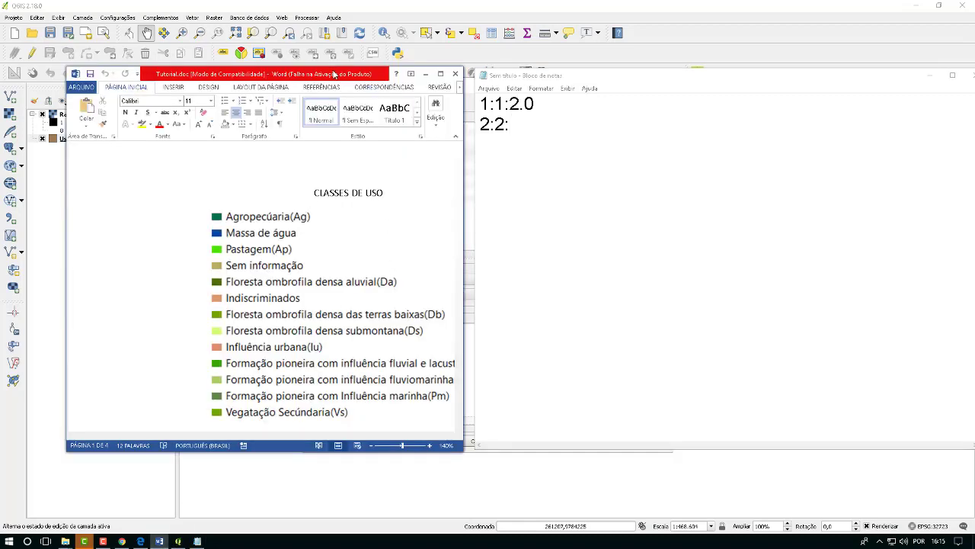
{"action": "left_click_drag", "start_coordinate": [334, 74], "coordinate": [304, 74]}
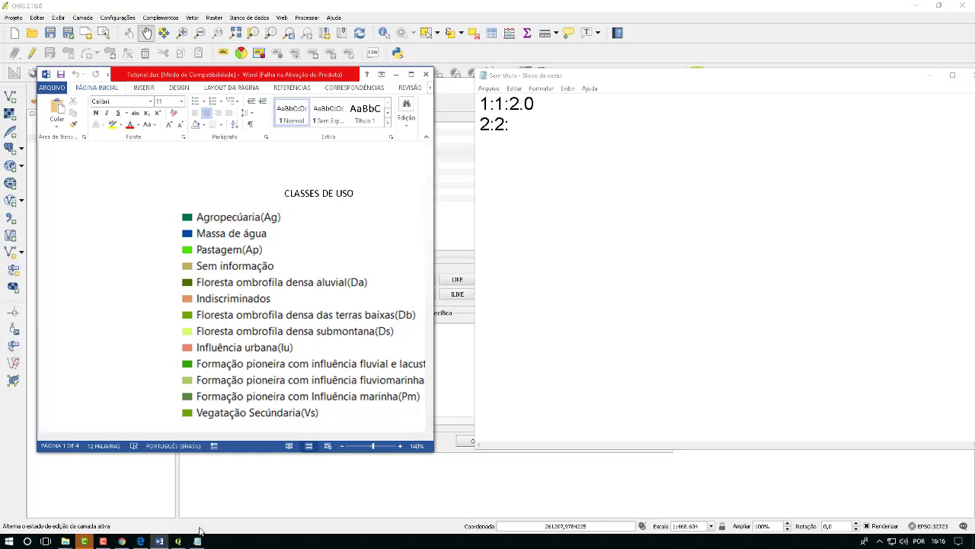
Complete the second Notepad line with the weight 1.0 and start a third line with 3:3:
{"action": "left_click", "coordinate": [542, 131]}
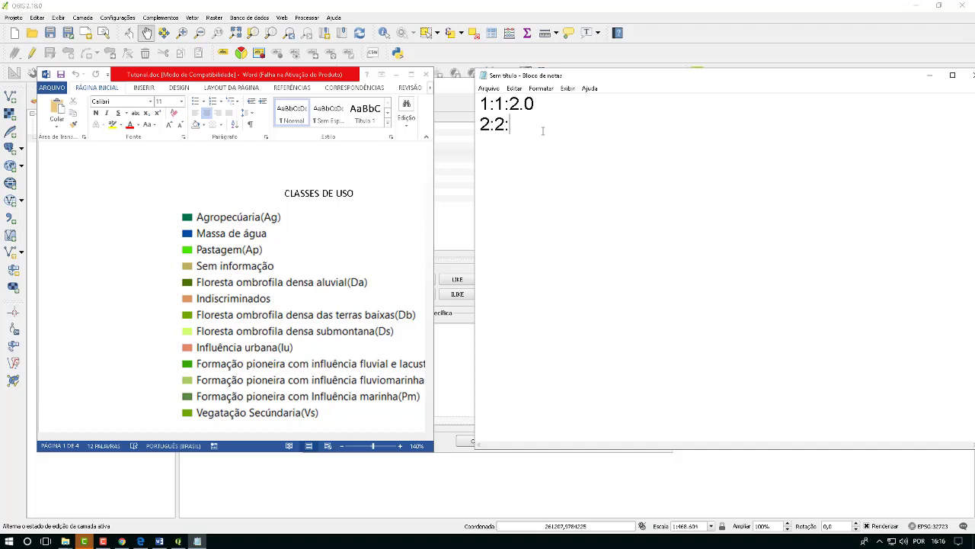
{"action": "type", "text": "1.0"}
{"action": "key", "text": "Return"}
{"action": "type", "text": "3:3:"}
Check the third class in QGIS and the Word class list, complete its Notepad line with 1.0, and start the next line with 4:4:
{"action": "left_click", "coordinate": [438, 490]}
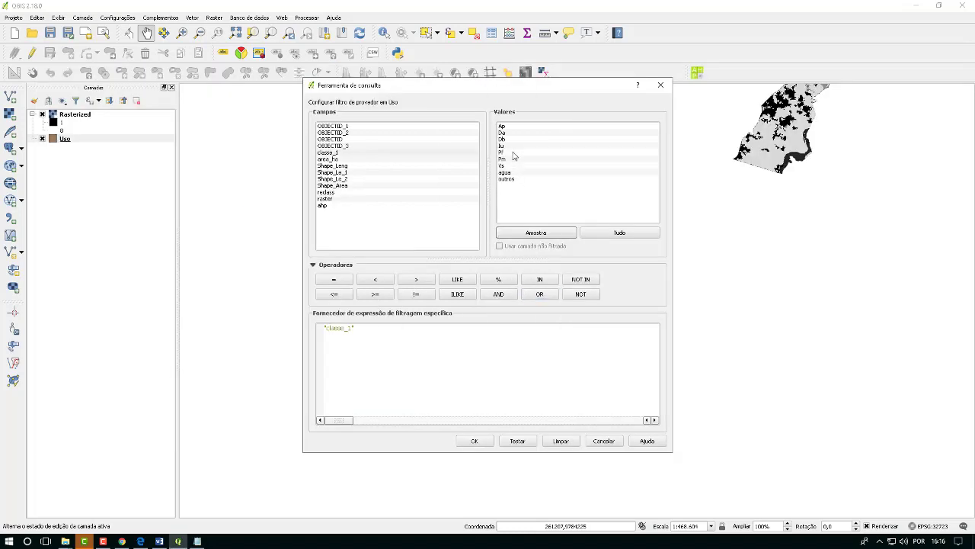
{"action": "left_click", "coordinate": [159, 541]}
{"action": "scroll", "coordinate": [297, 266], "scroll_direction": "down", "scroll_amount": 1}
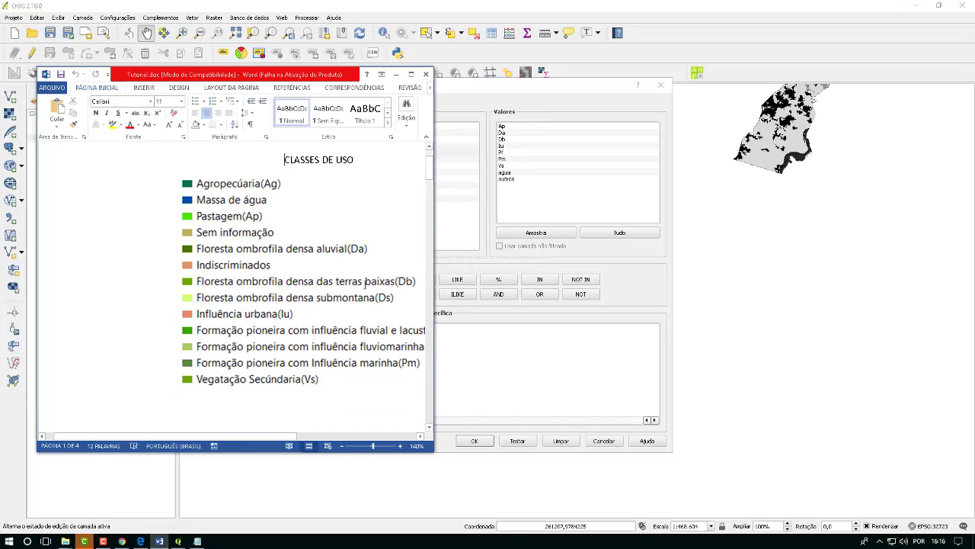
{"action": "left_click", "coordinate": [197, 541]}
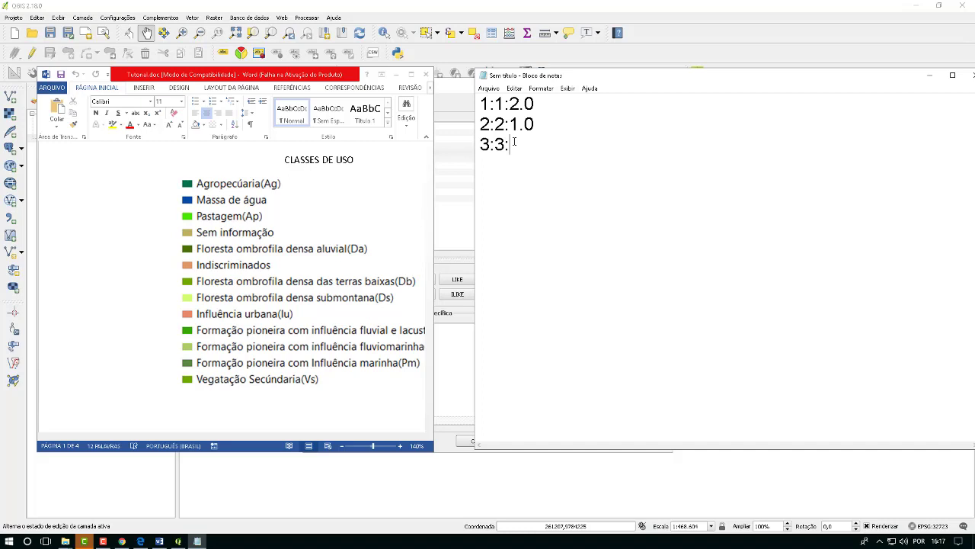
{"action": "type", "text": "1.0"}
{"action": "key", "text": "Return"}
{"action": "type", "text": "4:4:"}
Look up the fourth class in QGIS and Word, complete its Notepad line with 1.8, and start the next line with 5:5:
{"action": "left_click", "coordinate": [453, 176]}
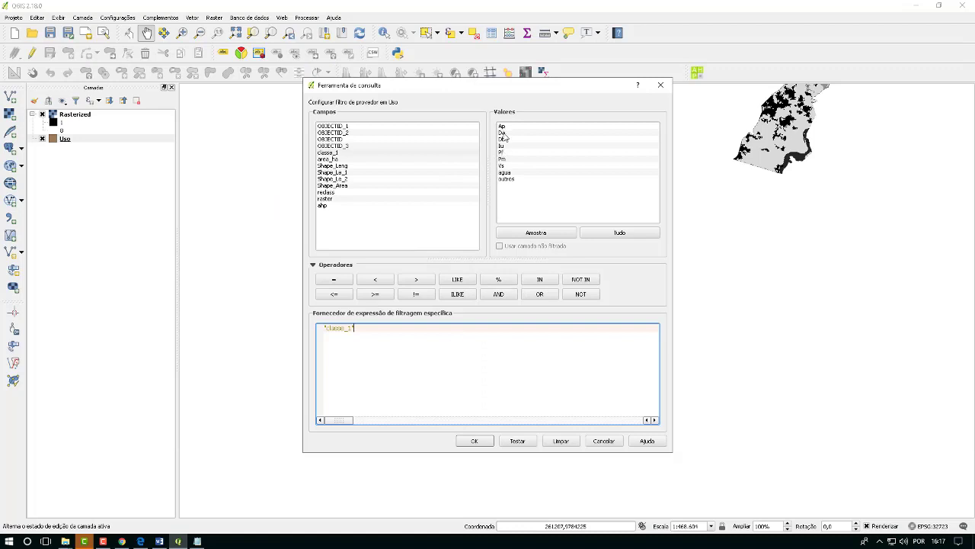
{"action": "left_click", "coordinate": [159, 541]}
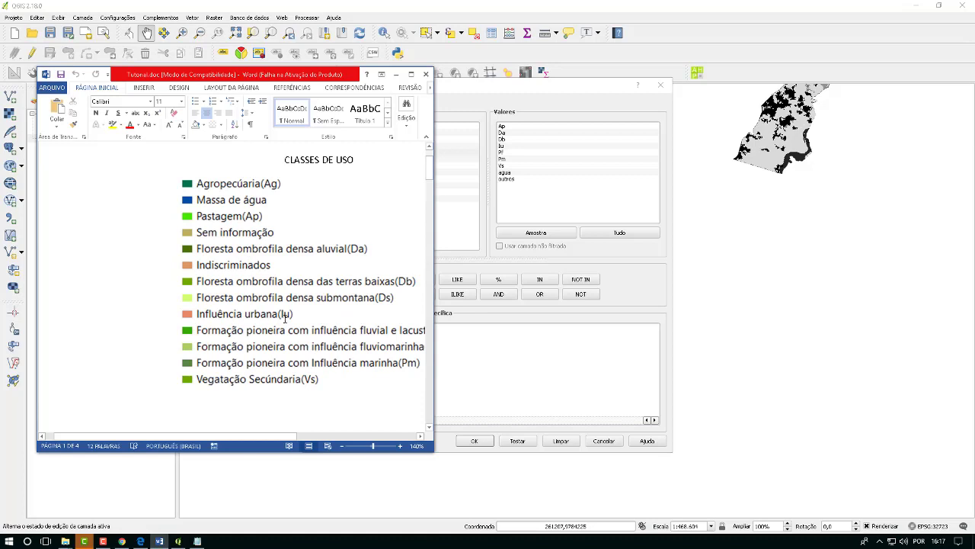
{"action": "left_click", "coordinate": [198, 541]}
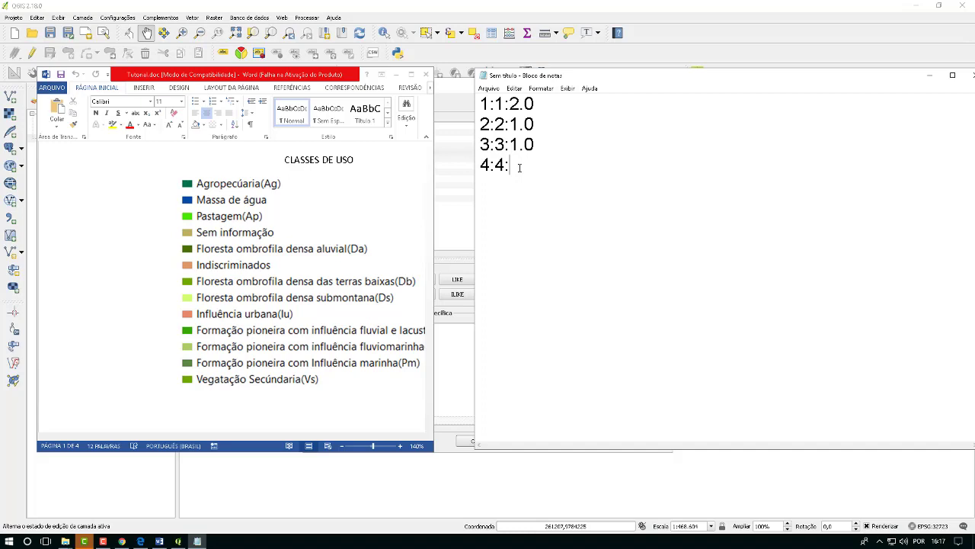
{"action": "type", "text": "1.8"}
{"action": "key", "text": "Return"}
{"action": "type", "text": "5:5:"}
Return to the query builder in QGIS and check the classe_1 values for the fifth class
{"action": "left_click", "coordinate": [441, 359]}
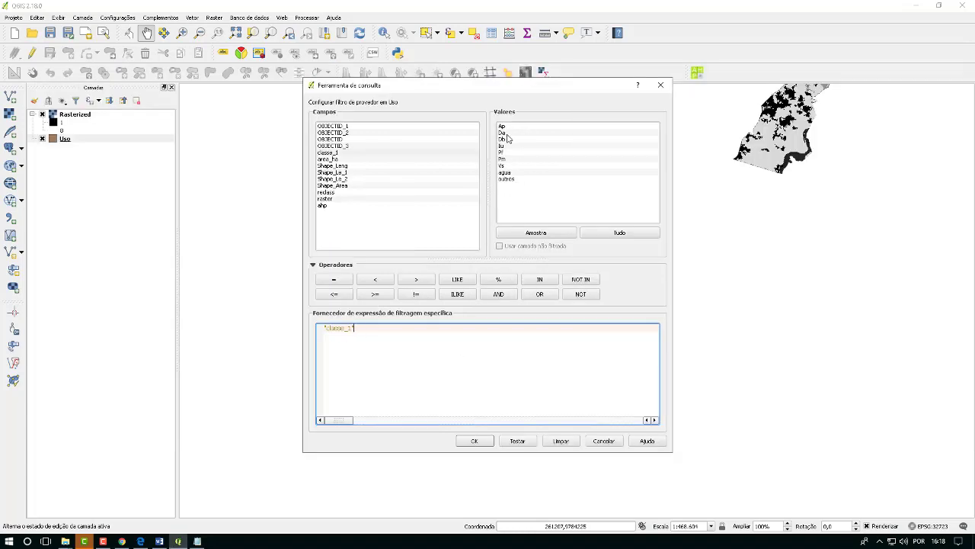
Consult the land-use class legend in Word and complete the class 5 recode rule in Notepad with the value 1.5
{"action": "left_click", "coordinate": [159, 541]}
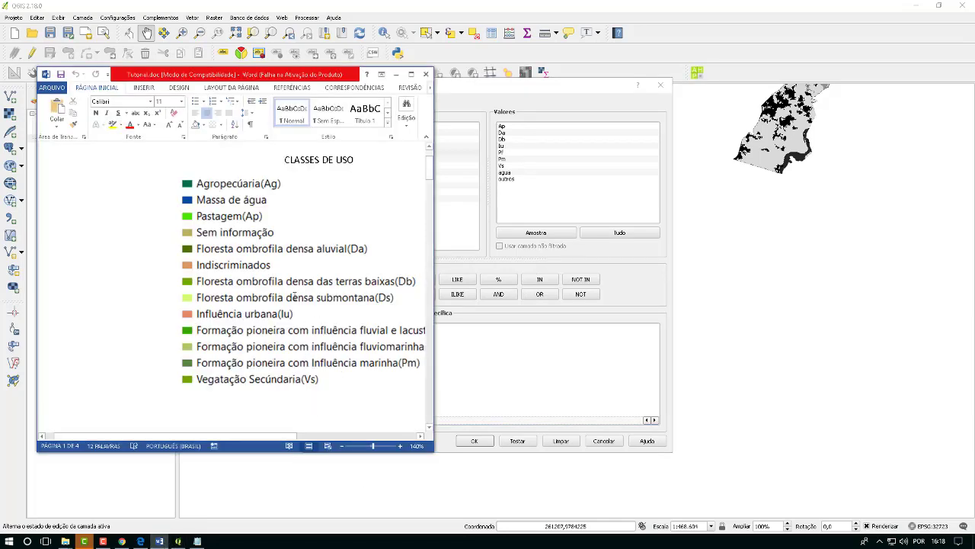
{"action": "scroll", "coordinate": [300, 332], "scroll_direction": "down", "scroll_amount": 1}
{"action": "left_click_drag", "start_coordinate": [229, 436], "coordinate": [286, 436]}
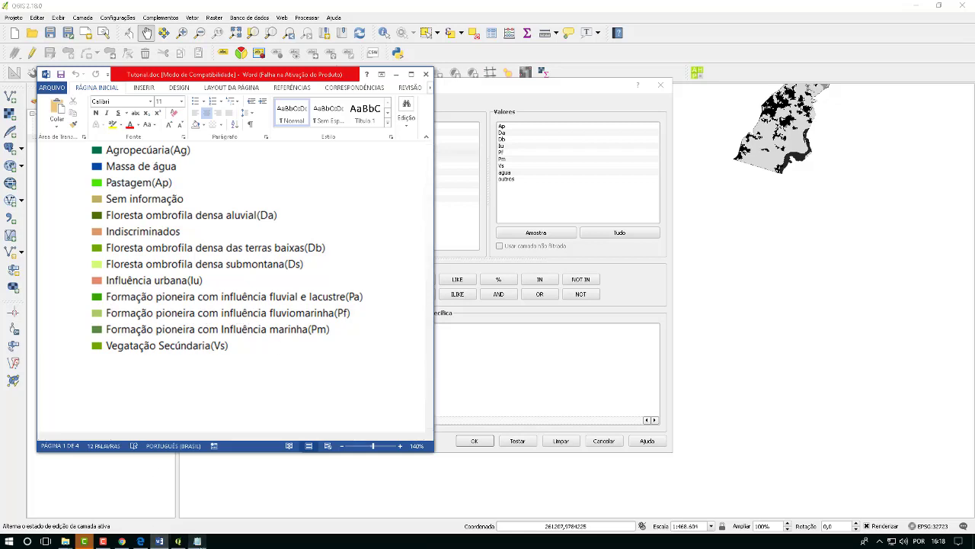
{"action": "left_click", "coordinate": [198, 541]}
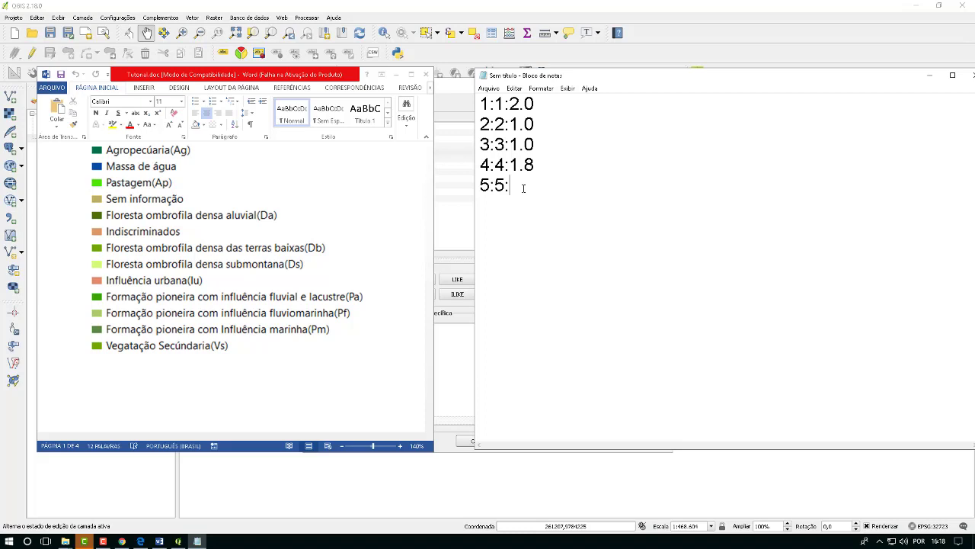
{"action": "type", "text": "1.5"}
{"action": "key", "text": "Return"}
Add the recode rule 6:6:1.5 to the text file, checking the class against the query values and the Word legend
{"action": "type", "text": "6:6:"}
{"action": "left_click", "coordinate": [464, 337]}
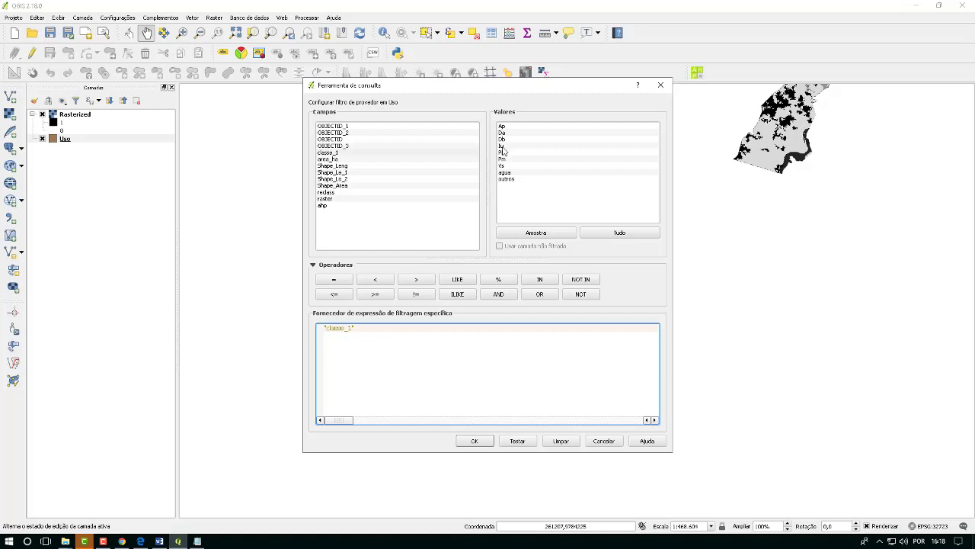
{"action": "left_click", "coordinate": [160, 541]}
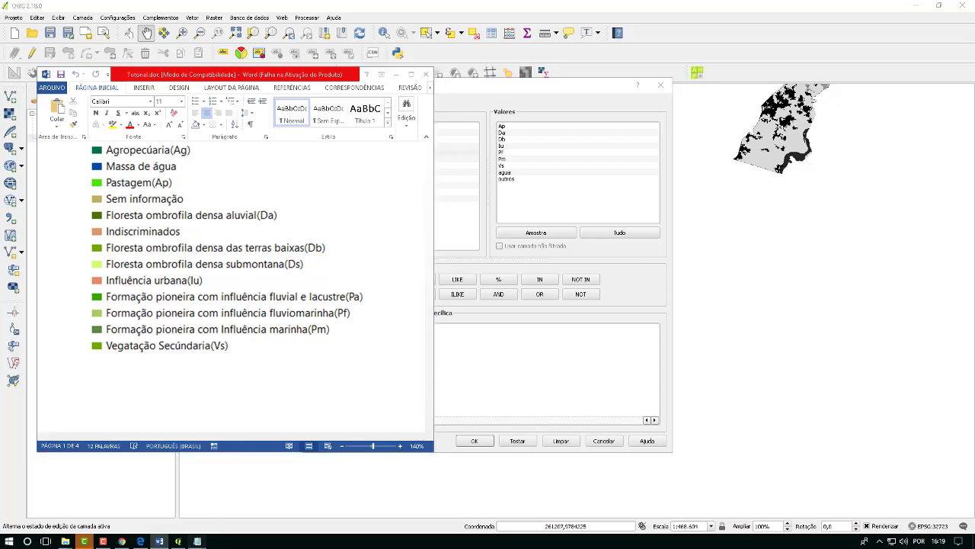
{"action": "left_click", "coordinate": [197, 541]}
{"action": "type", "text": "1.5"}
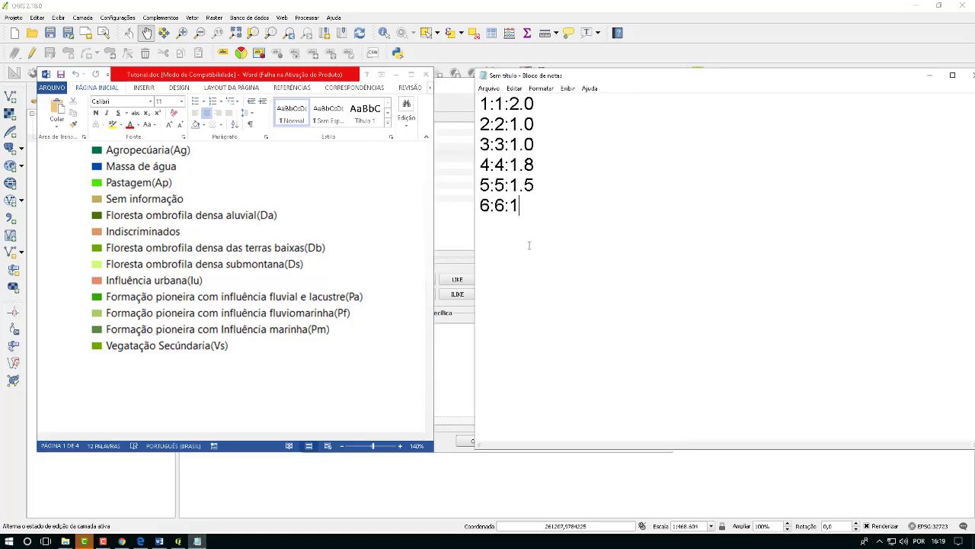
{"action": "key", "text": "Return"}
Add the recode rule 7:7:1.8 to the text file, checking the class against the query values and the Word legend
{"action": "left_click", "coordinate": [449, 333]}
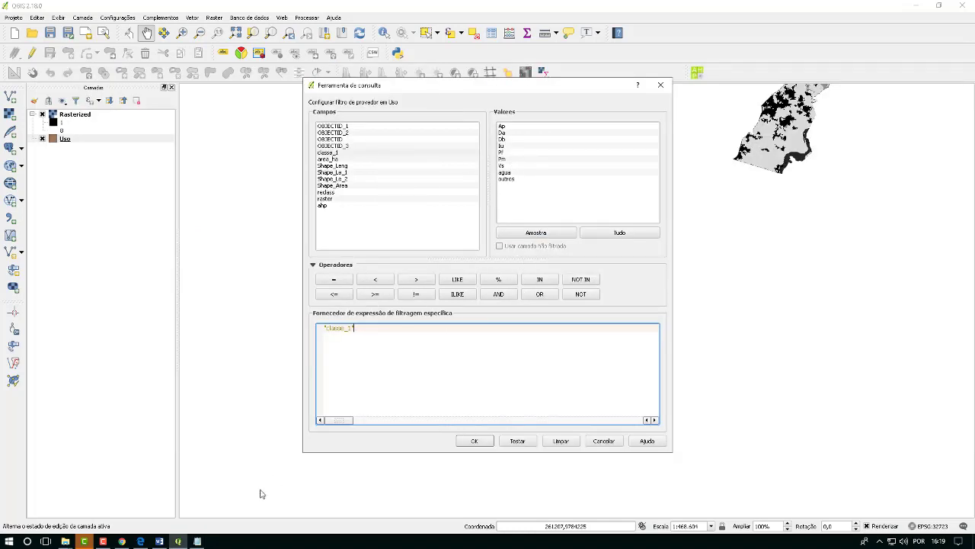
{"action": "left_click", "coordinate": [198, 541]}
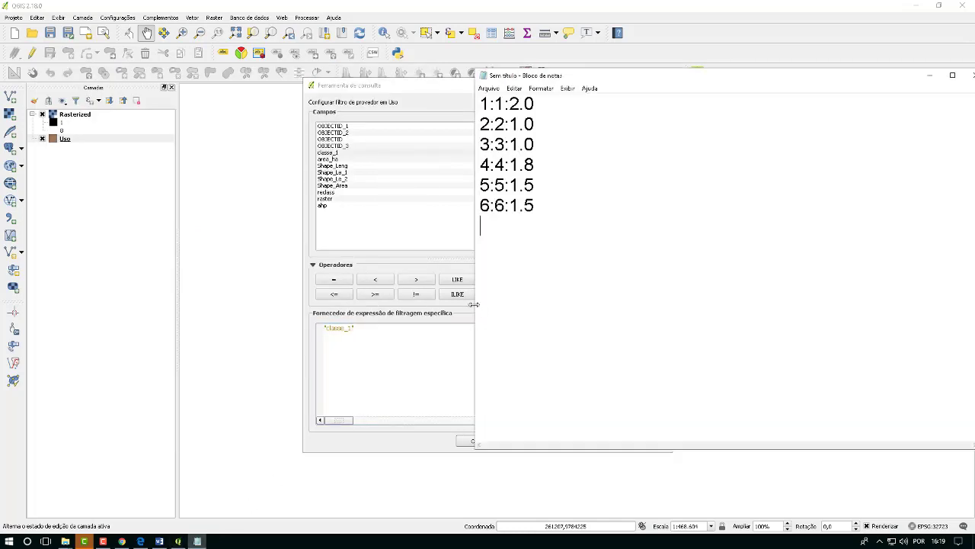
{"action": "type", "text": "7:7:"}
{"action": "left_click", "coordinate": [159, 541]}
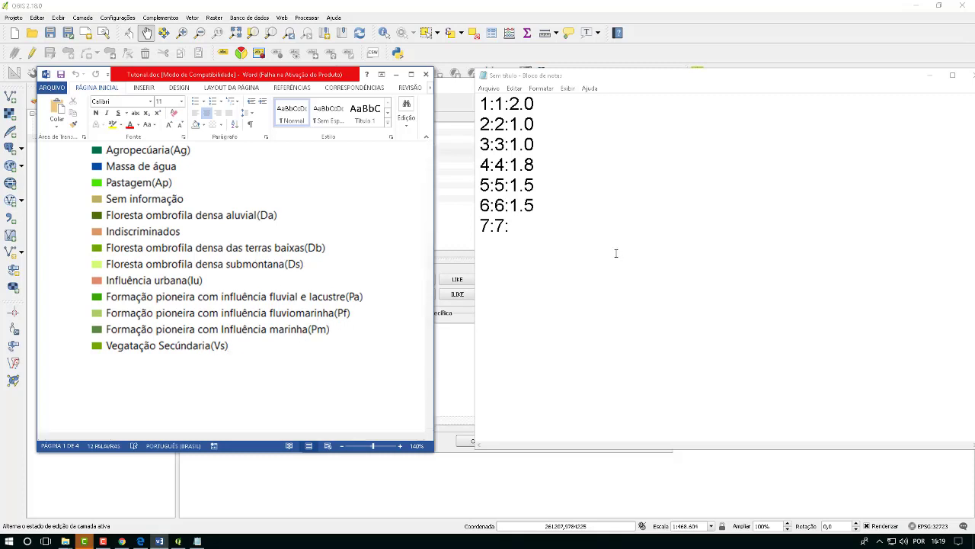
{"action": "left_click", "coordinate": [517, 229]}
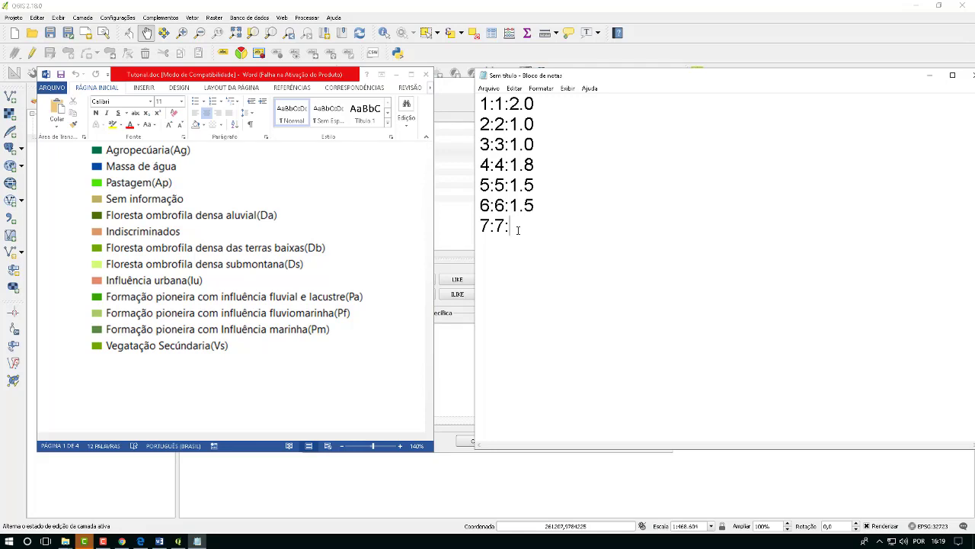
{"action": "type", "text": "1.9"}
{"action": "key", "text": "BackSpace"}
{"action": "type", "text": "9"}
{"action": "key", "text": "BackSpace"}
{"action": "type", "text": "8"}
{"action": "key", "text": "Return"}
Check the last two class values in the QGIS query tool and add the rules 8:8:1.0 and 9:9:1.0 to the text file
{"action": "left_click", "coordinate": [467, 309]}
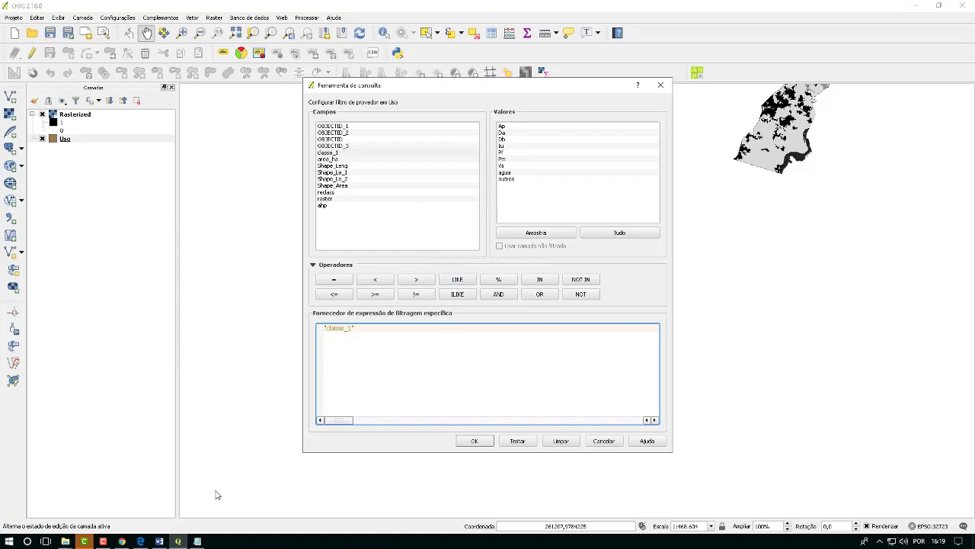
{"action": "left_click", "coordinate": [199, 541]}
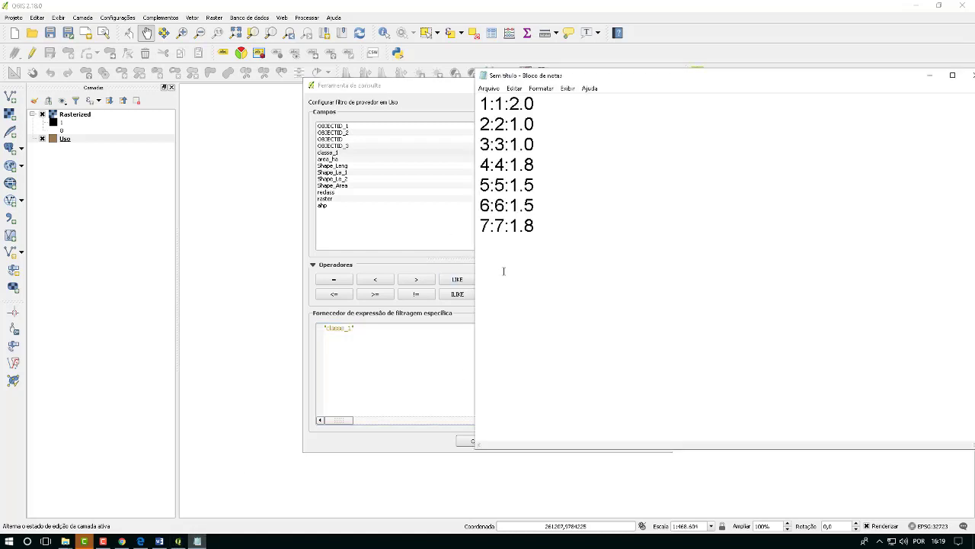
{"action": "type", "text": "8:8:1.0"}
{"action": "key", "text": "Return"}
{"action": "type", "text": "9:9:1.0"}
Try to save the recode rules in the professor's folder on the desktop under the name uso_txt*.txt
{"action": "left_click", "coordinate": [489, 88]}
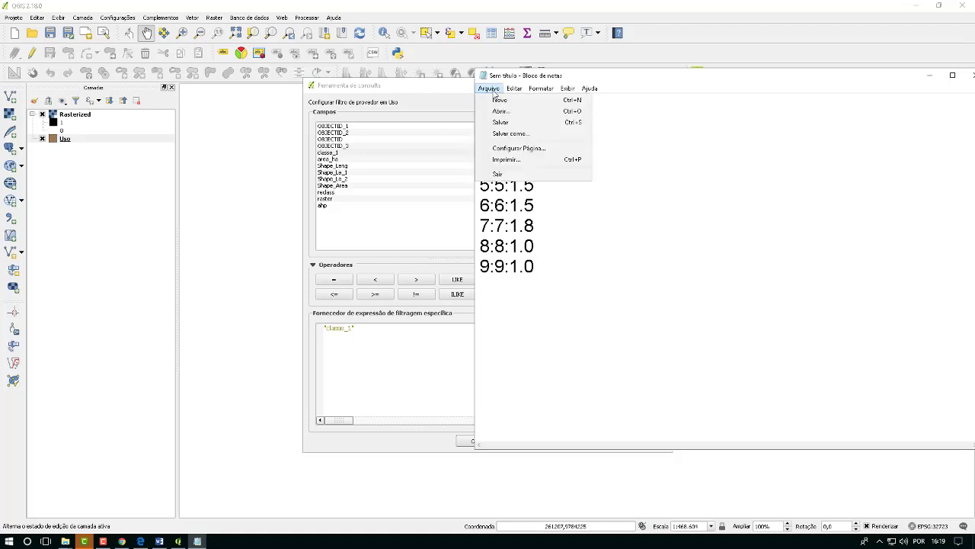
{"action": "left_click", "coordinate": [511, 135]}
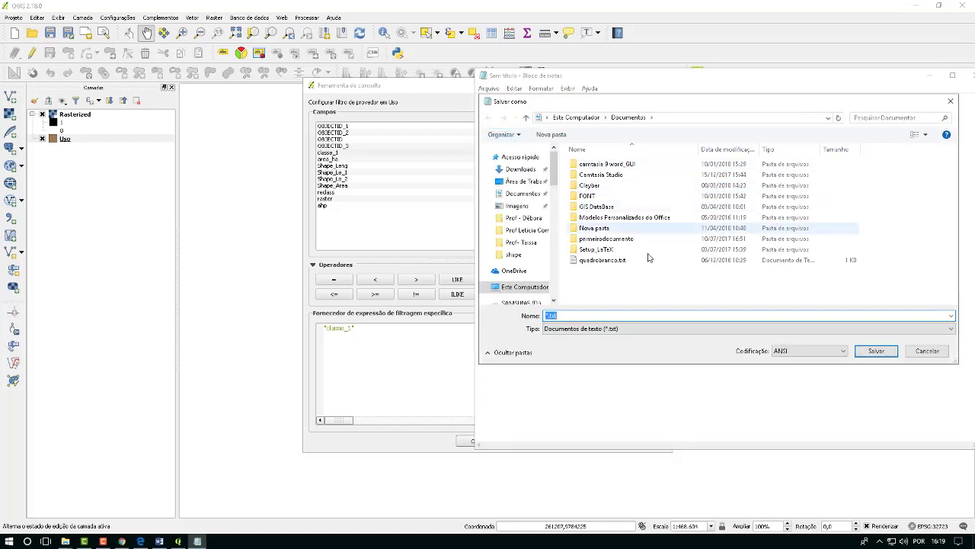
{"action": "left_click", "coordinate": [523, 243]}
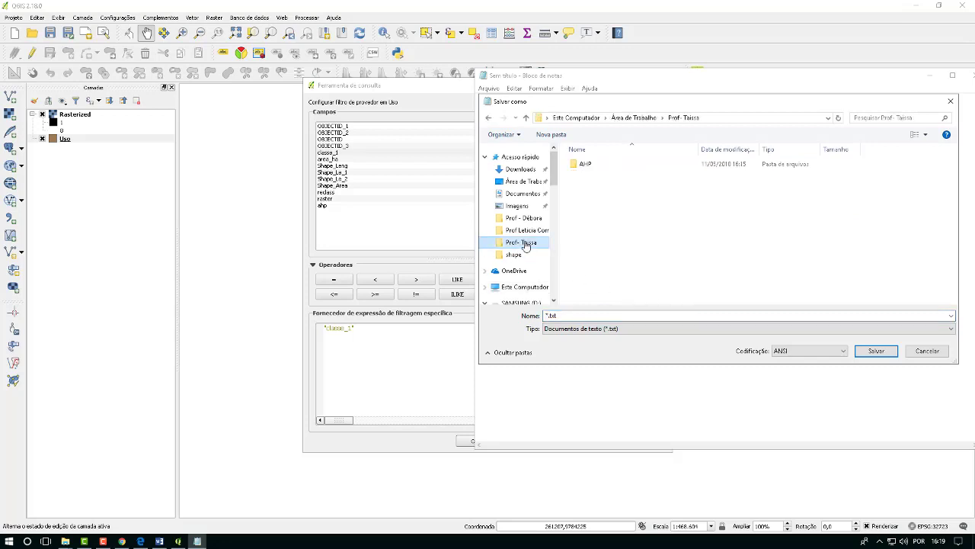
{"action": "left_click", "coordinate": [610, 314]}
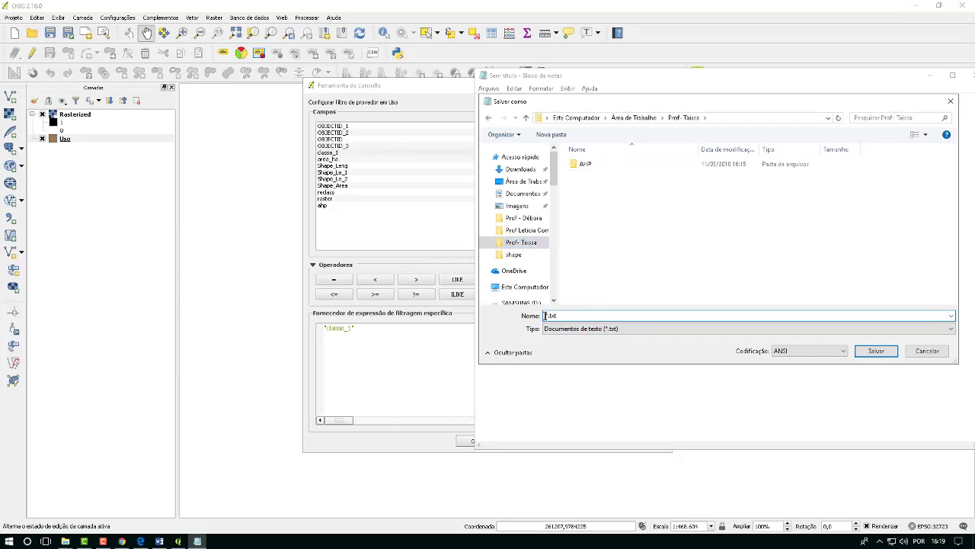
{"action": "type", "text": "\"Uso\""}
{"action": "type", "text": "_txt"}
{"action": "left_click", "coordinate": [875, 352]}
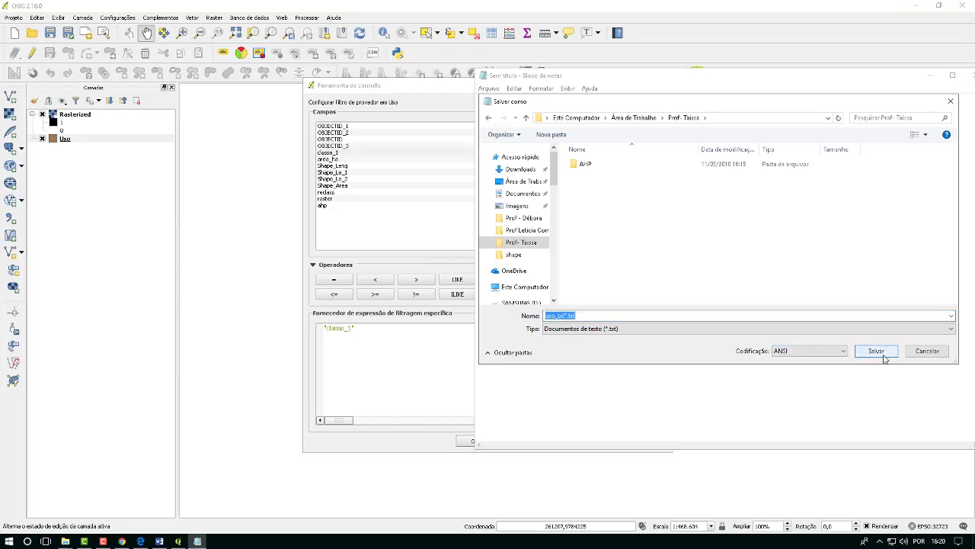
{"action": "left_click", "coordinate": [884, 356]}
{"action": "left_click", "coordinate": [885, 357]}
Correct the file name to uso.txt and save the recode rules
{"action": "left_click", "coordinate": [566, 315]}
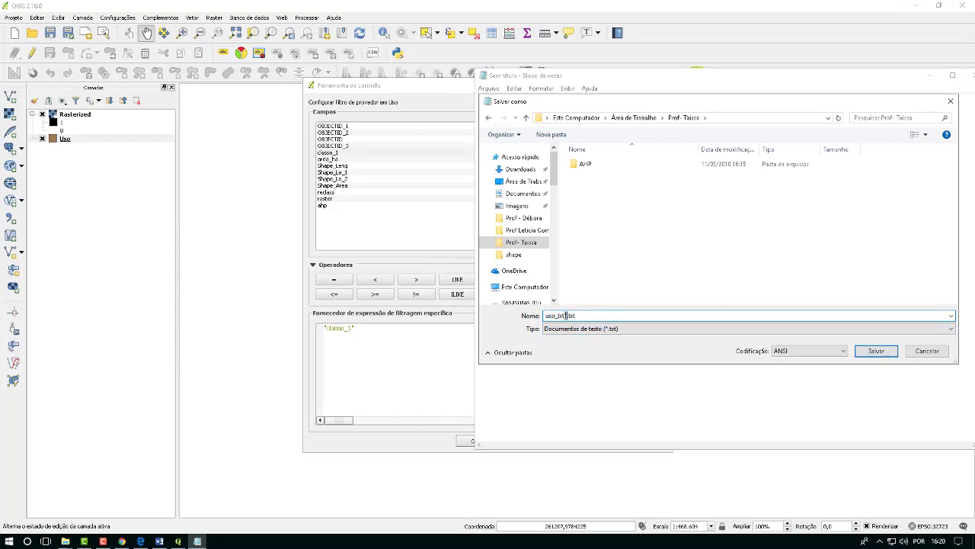
{"action": "key", "text": "BackSpace"}
{"action": "key", "text": "BackSpace"}
{"action": "key", "text": "BackSpace"}
{"action": "key", "text": "BackSpace"}
{"action": "left_click", "coordinate": [876, 349]}
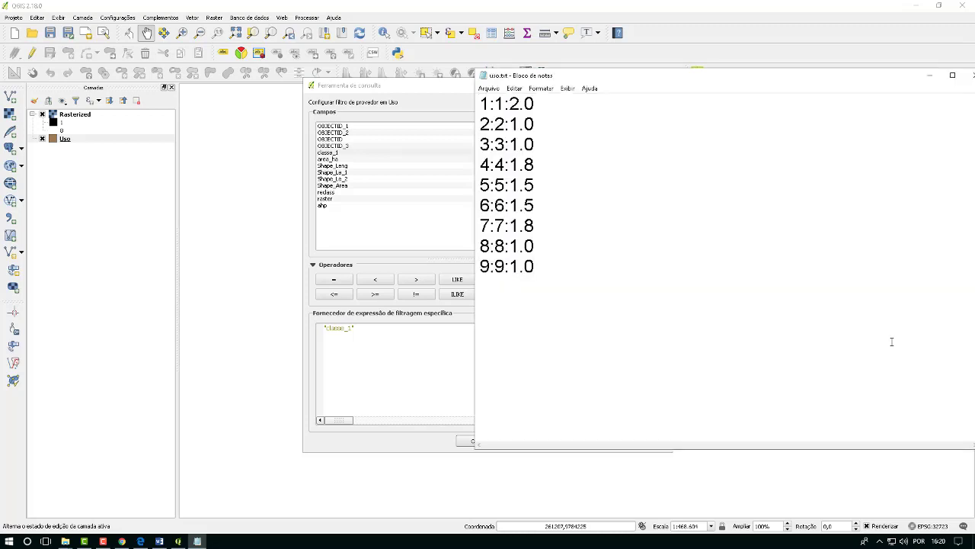
Close the Notepad file and the query tool dialog without applying a filter
{"action": "left_click_drag", "start_coordinate": [667, 84], "coordinate": [537, 101]}
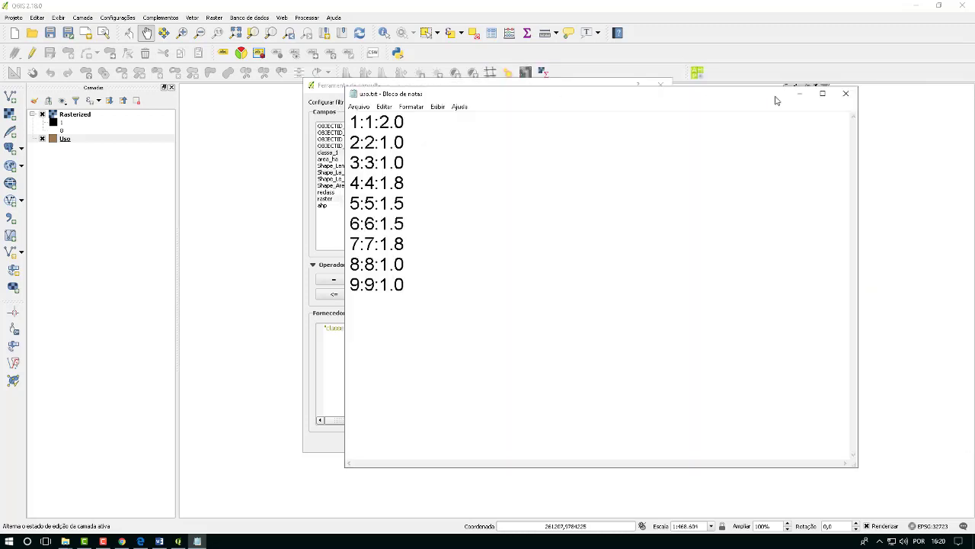
{"action": "left_click", "coordinate": [848, 96]}
{"action": "left_click", "coordinate": [662, 86]}
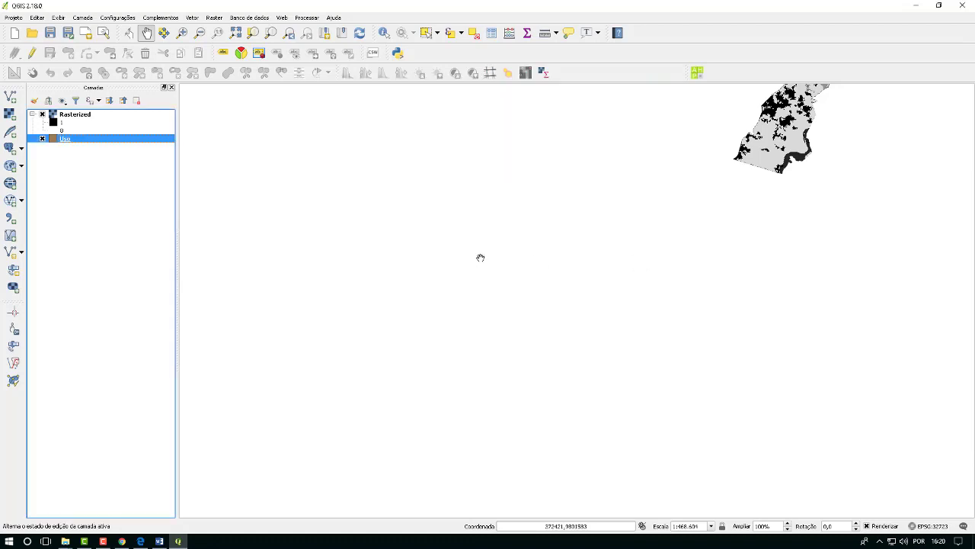
Show the Processing toolbox in QGIS
{"action": "left_click_drag", "start_coordinate": [654, 232], "coordinate": [650, 235]}
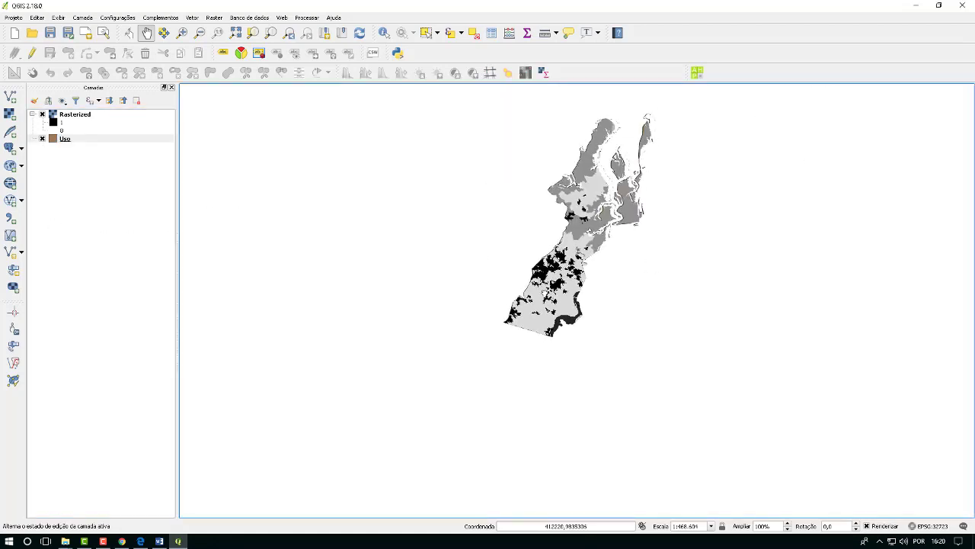
{"action": "left_click_drag", "start_coordinate": [759, 292], "coordinate": [701, 325]}
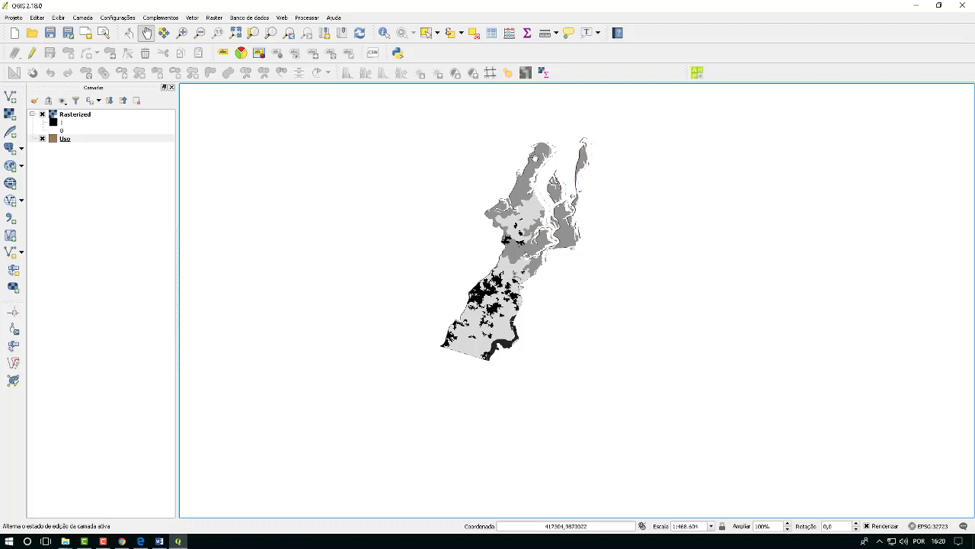
{"action": "left_click", "coordinate": [305, 17]}
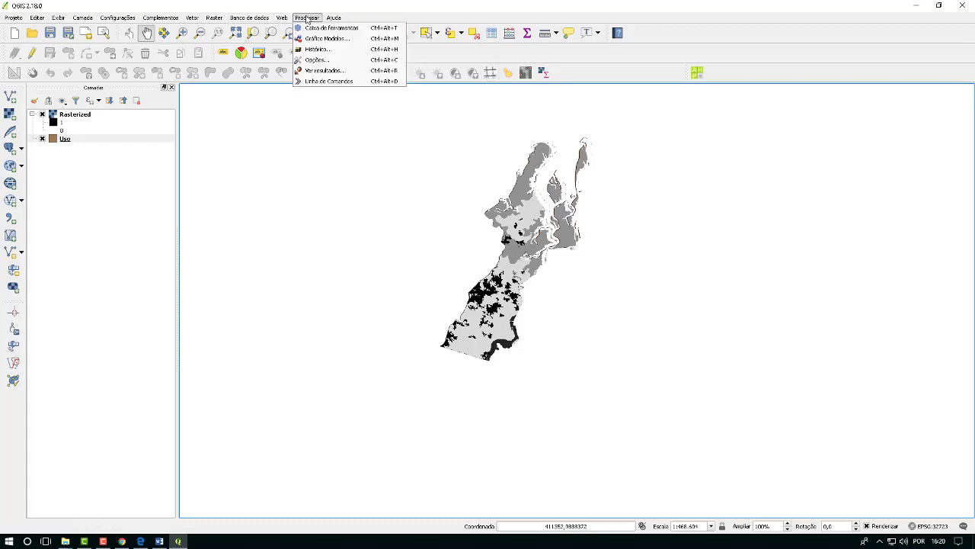
{"action": "left_click", "coordinate": [328, 28]}
{"action": "scroll", "coordinate": [953, 213], "scroll_direction": "up", "scroll_amount": 20}
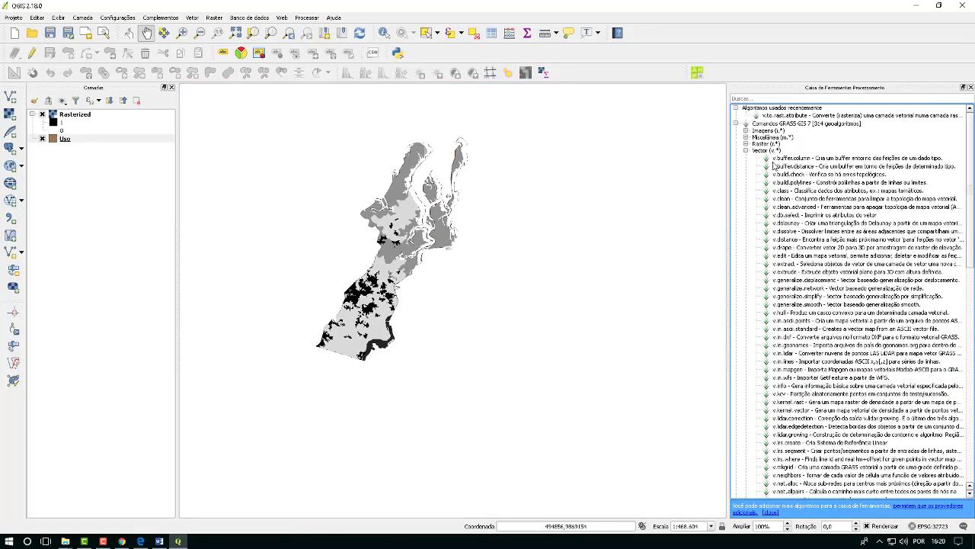
Open the r.recode tool from the raster commands of GRASS GIS 7 in the Processing toolbox
{"action": "left_click", "coordinate": [746, 151]}
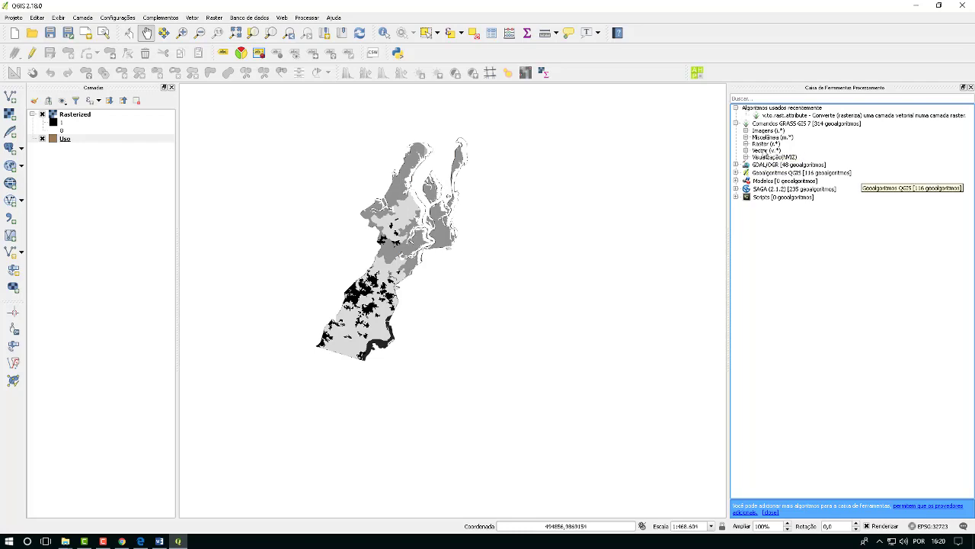
{"action": "left_click", "coordinate": [746, 144]}
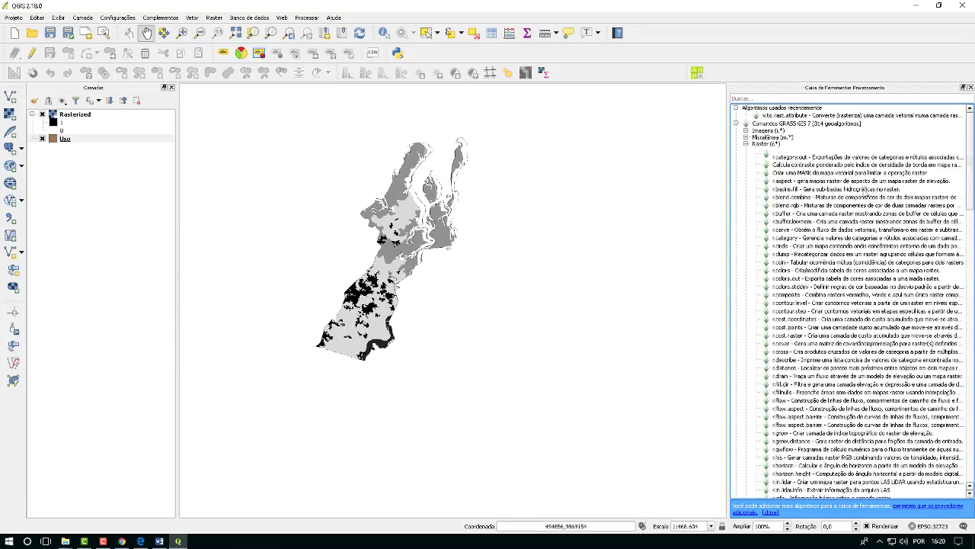
{"action": "scroll", "coordinate": [814, 260], "scroll_direction": "down", "scroll_amount": 14}
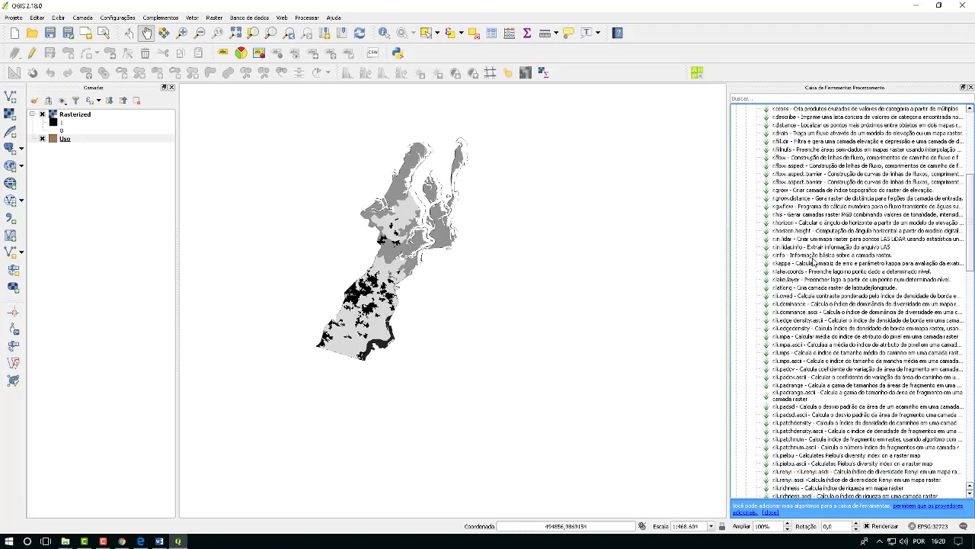
{"action": "scroll", "coordinate": [814, 260], "scroll_direction": "down", "scroll_amount": 8}
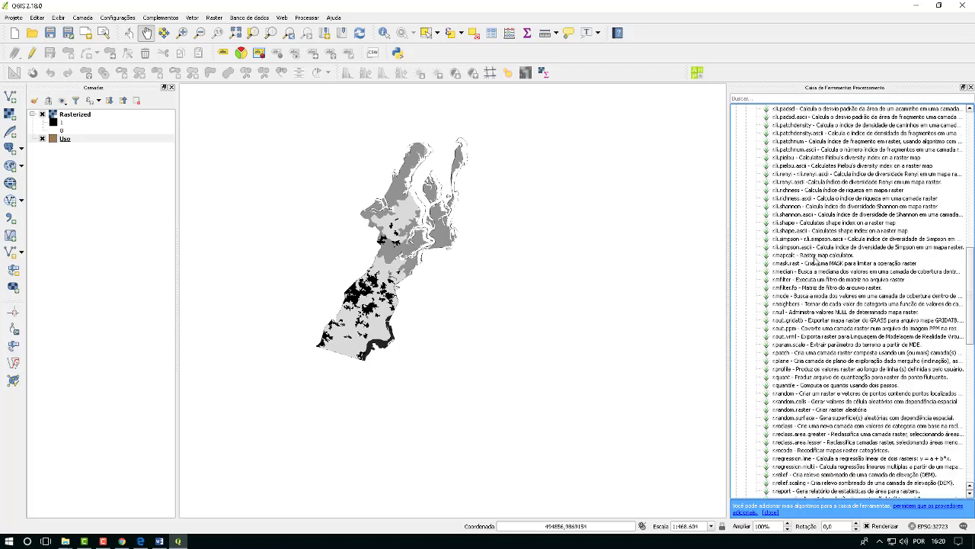
{"action": "scroll", "coordinate": [814, 261], "scroll_direction": "down", "scroll_amount": 4}
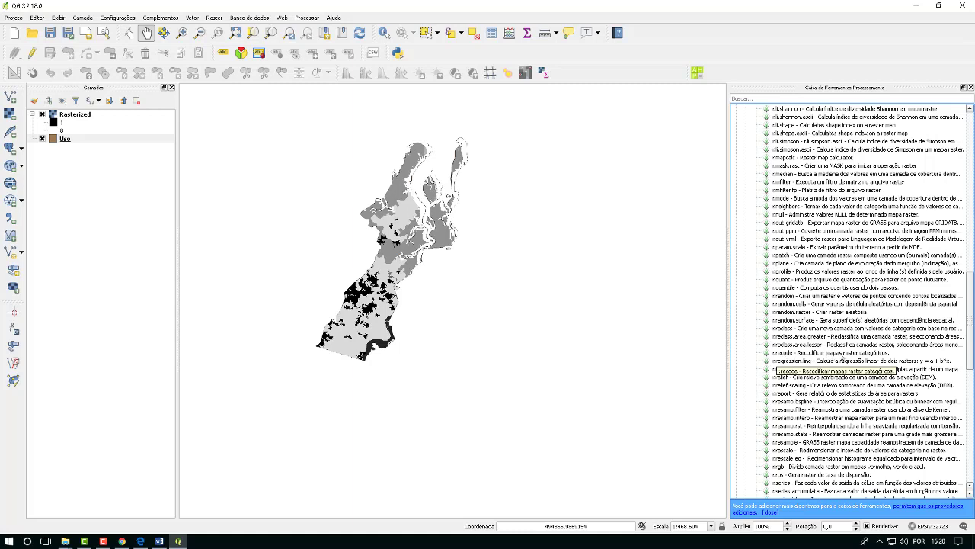
{"action": "left_click", "coordinate": [875, 354]}
{"action": "double_click", "coordinate": [876, 356]}
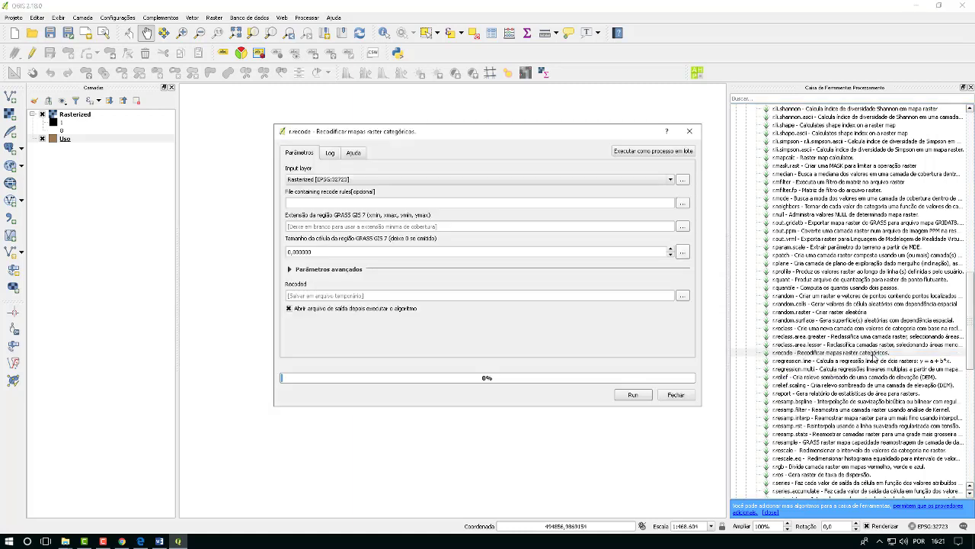
Keep Rasterized as the r.recode input layer and load uso.txt from the TXT folder as the recode rules file
{"action": "left_click_drag", "start_coordinate": [491, 134], "coordinate": [457, 123]}
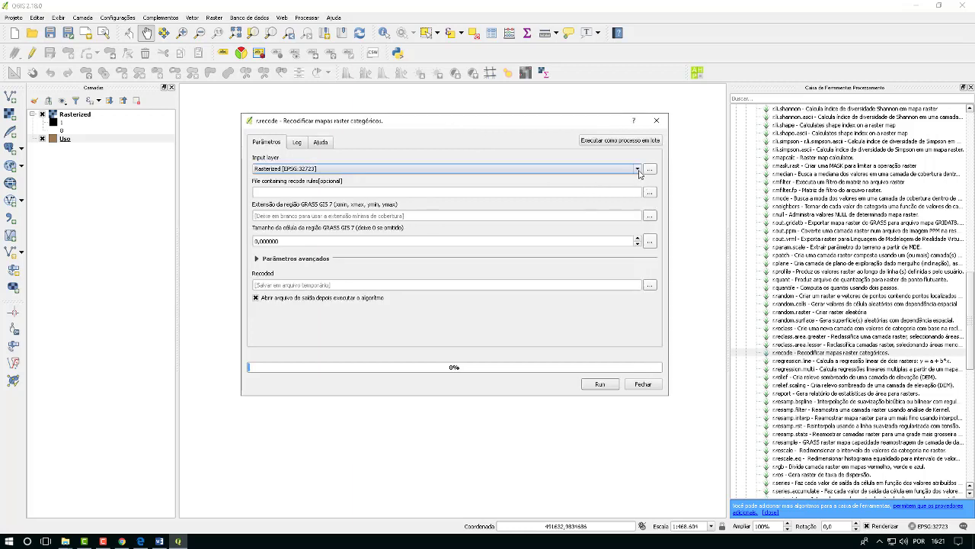
{"action": "left_click", "coordinate": [638, 170]}
{"action": "left_click", "coordinate": [630, 179]}
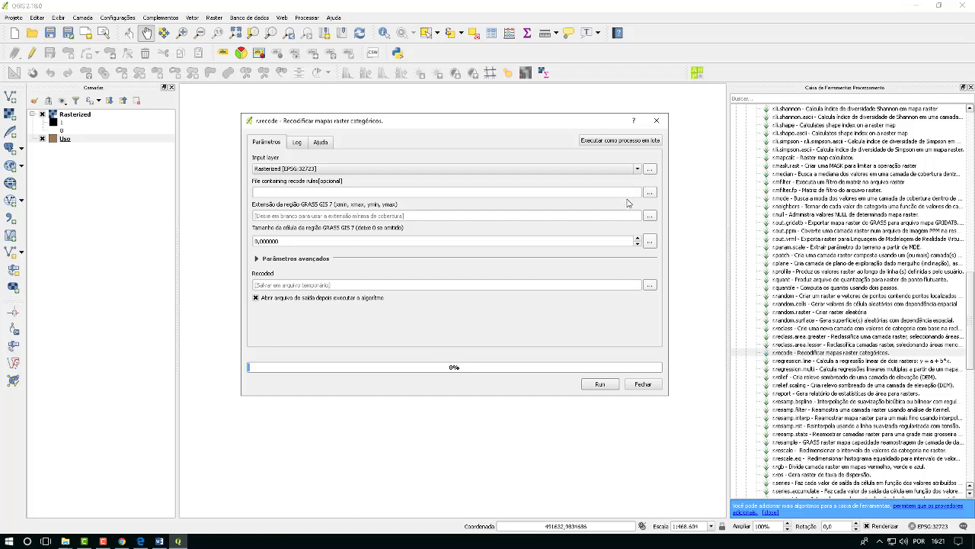
{"action": "left_click", "coordinate": [649, 192]}
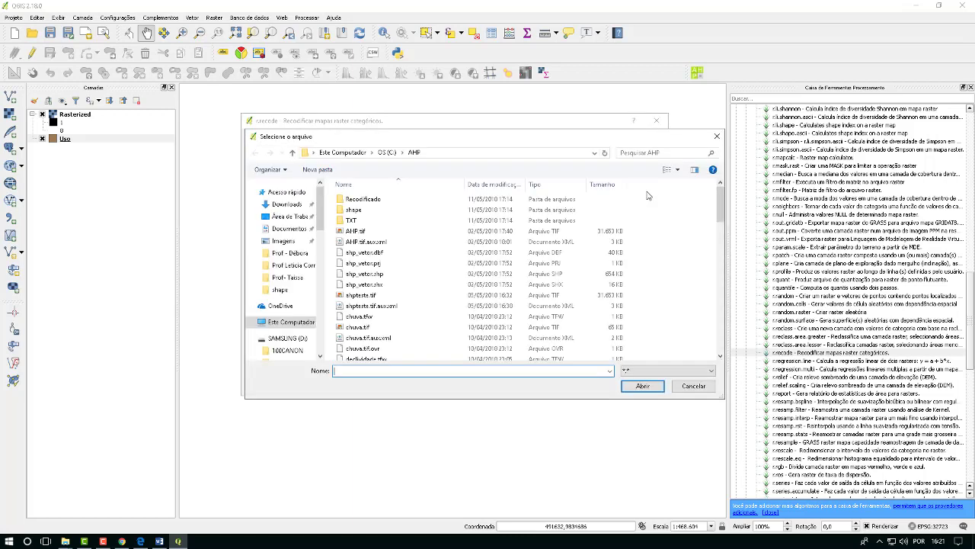
{"action": "double_click", "coordinate": [361, 223]}
{"action": "left_click", "coordinate": [369, 233]}
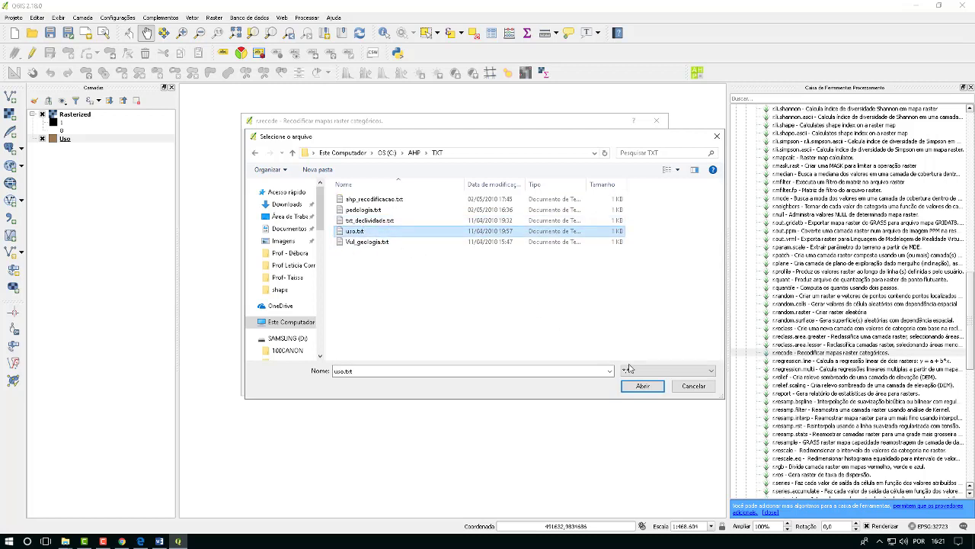
{"action": "left_click", "coordinate": [640, 386]}
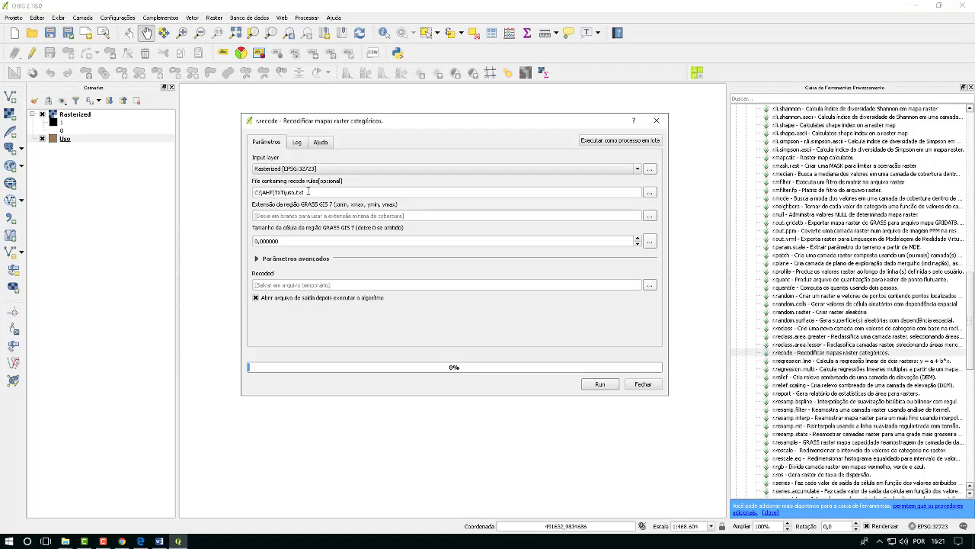
Set the recoded output to a TIF file named uso_recodificado in C:\AHP and run r.recode
{"action": "left_click", "coordinate": [650, 285]}
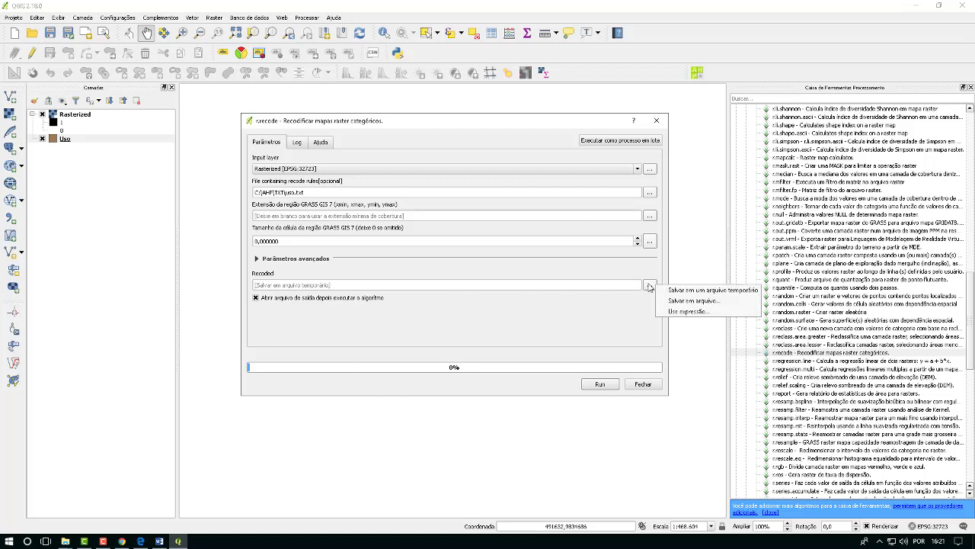
{"action": "left_click", "coordinate": [695, 303]}
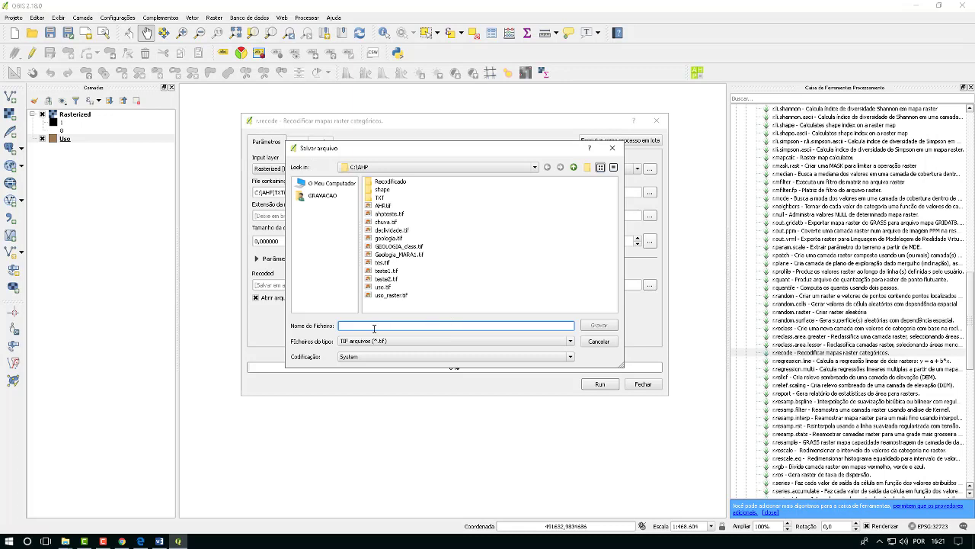
{"action": "type", "text": "uso"}
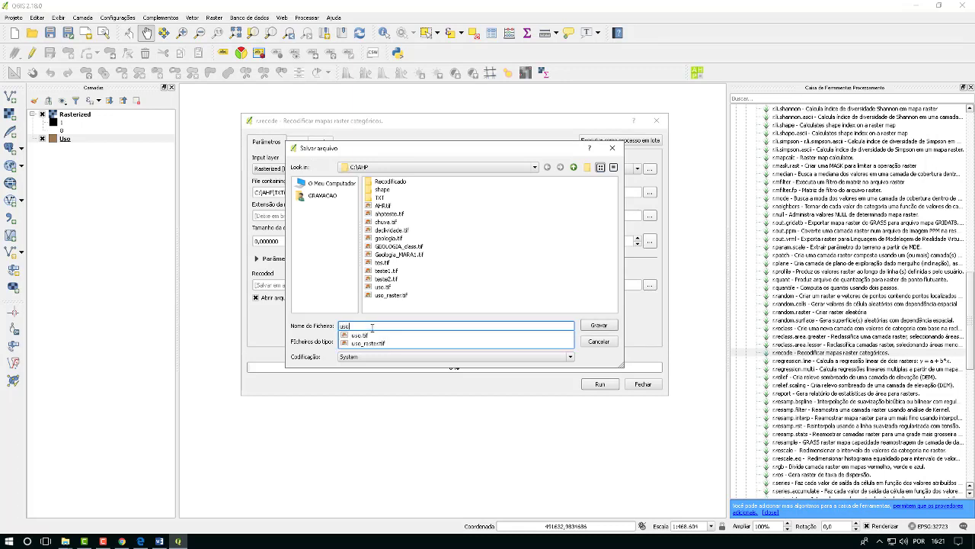
{"action": "type", "text": "_"}
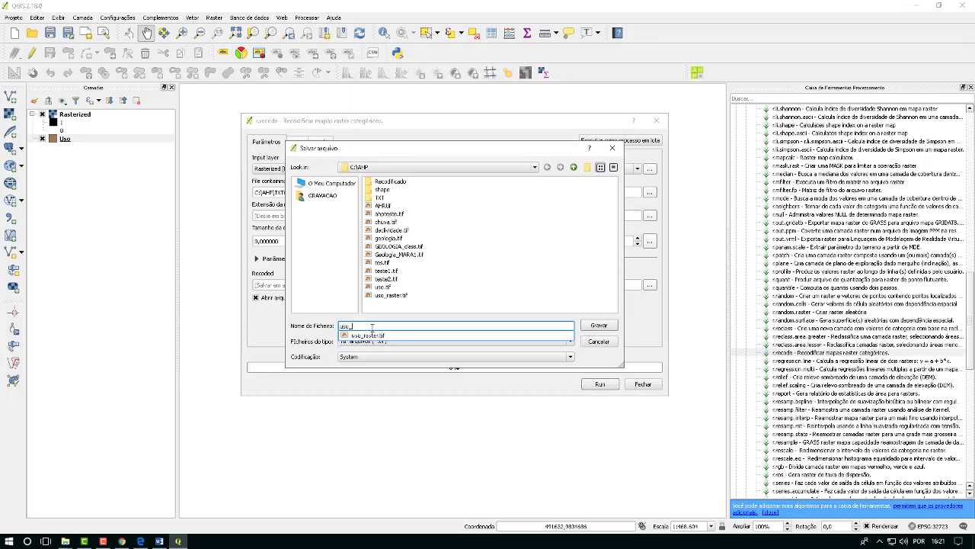
{"action": "type", "text": "ras"}
{"action": "type", "text": "odif"}
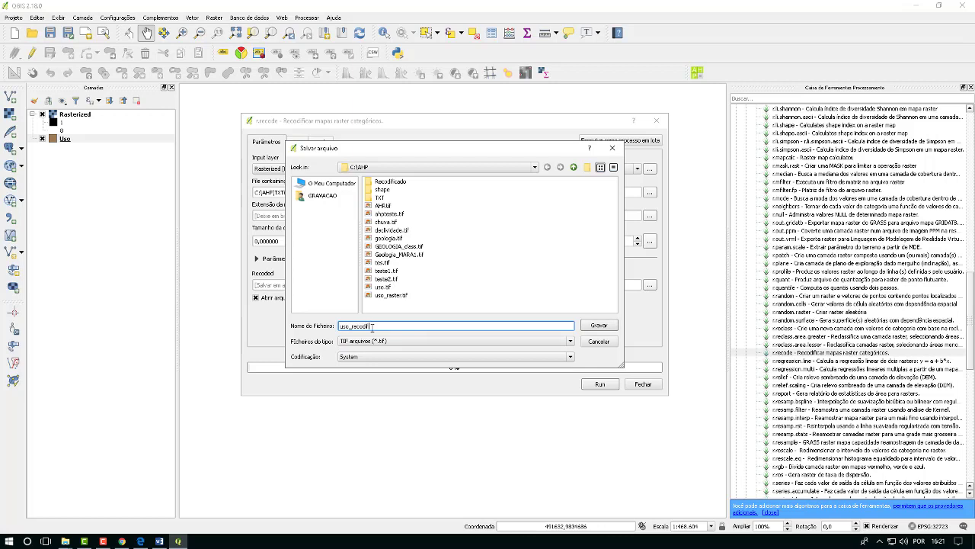
{"action": "type", "text": "icado"}
{"action": "left_click", "coordinate": [599, 325]}
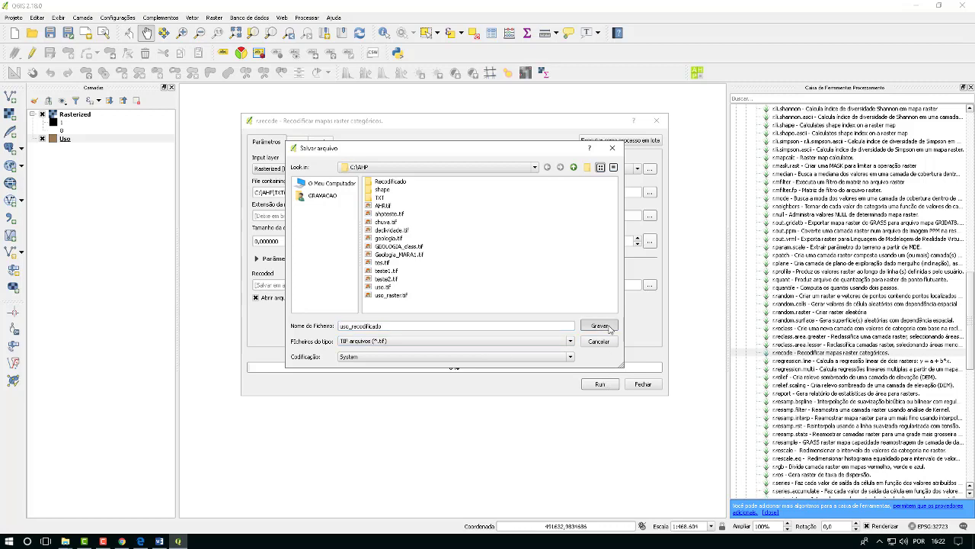
{"action": "left_click", "coordinate": [601, 384]}
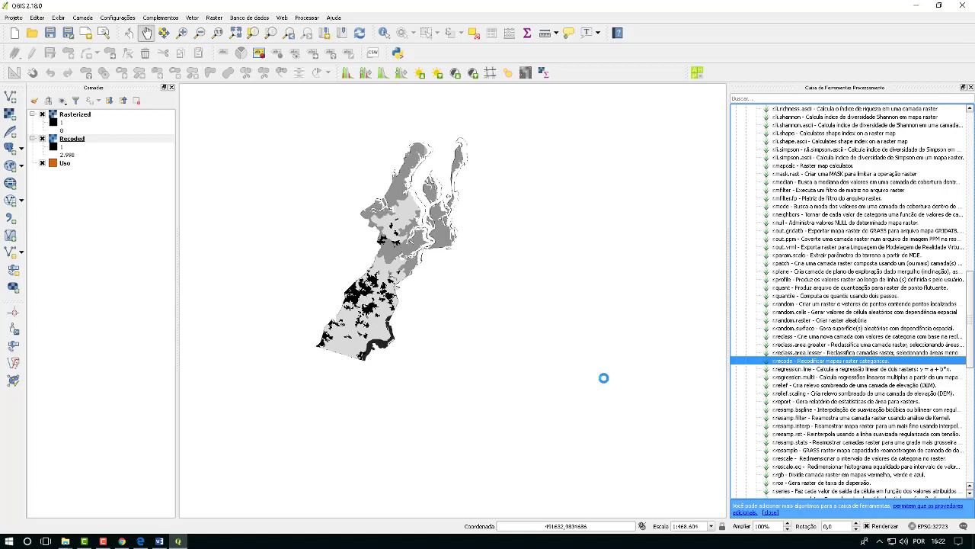
Collapse the Recoded layer's legend and turn off the visibility of the Recoded and Uso layers
{"action": "left_click_drag", "start_coordinate": [399, 215], "coordinate": [456, 232]}
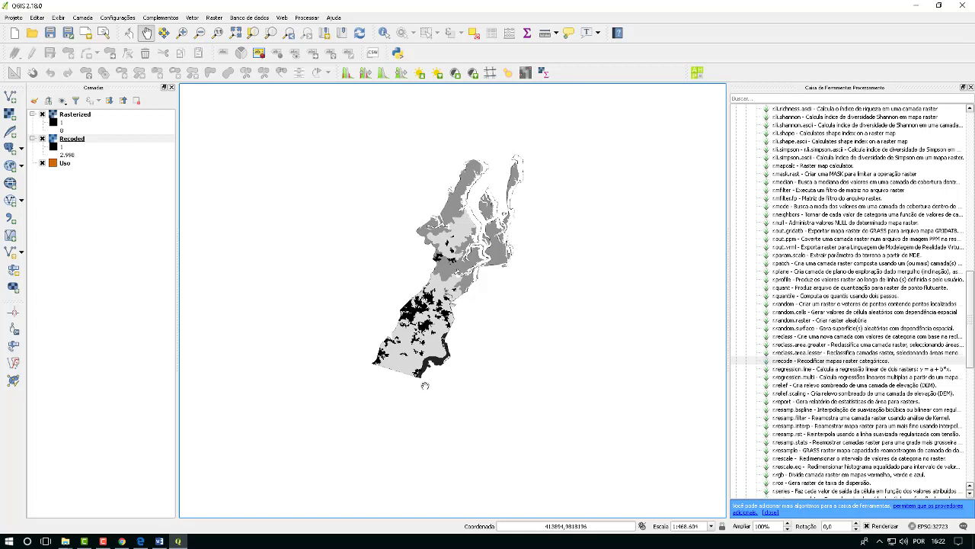
{"action": "left_click", "coordinate": [32, 138]}
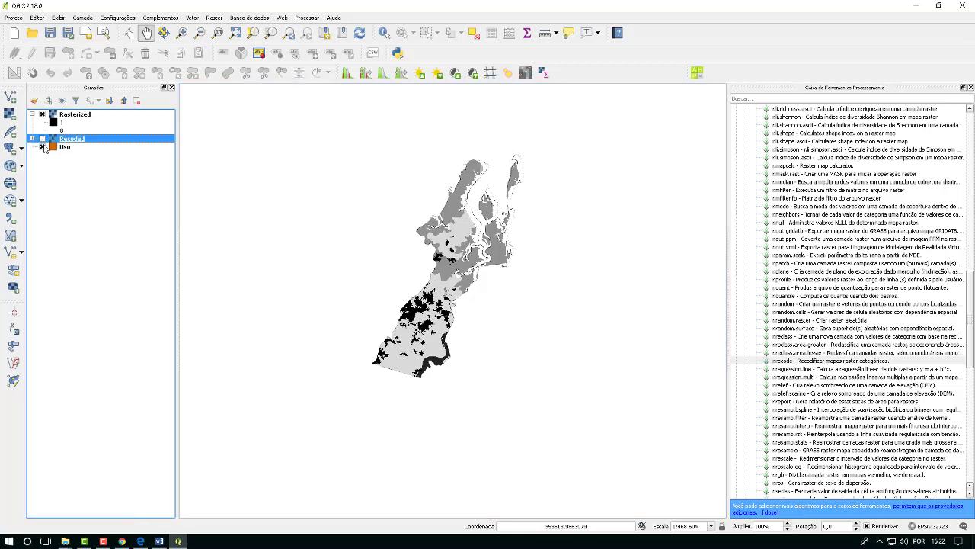
{"action": "left_click", "coordinate": [43, 147]}
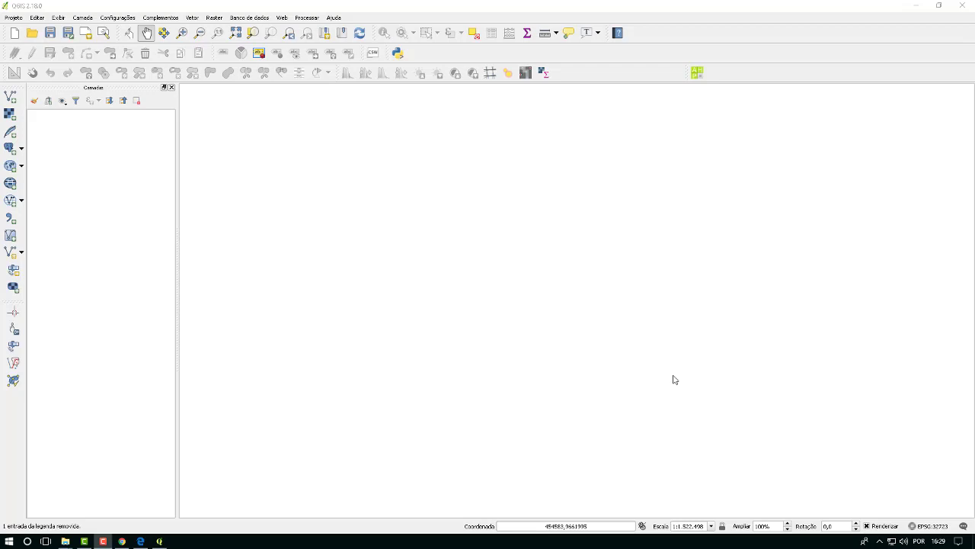
Add the slope raster declividade3.tif from the shape folder to the project
{"action": "left_click", "coordinate": [9, 114]}
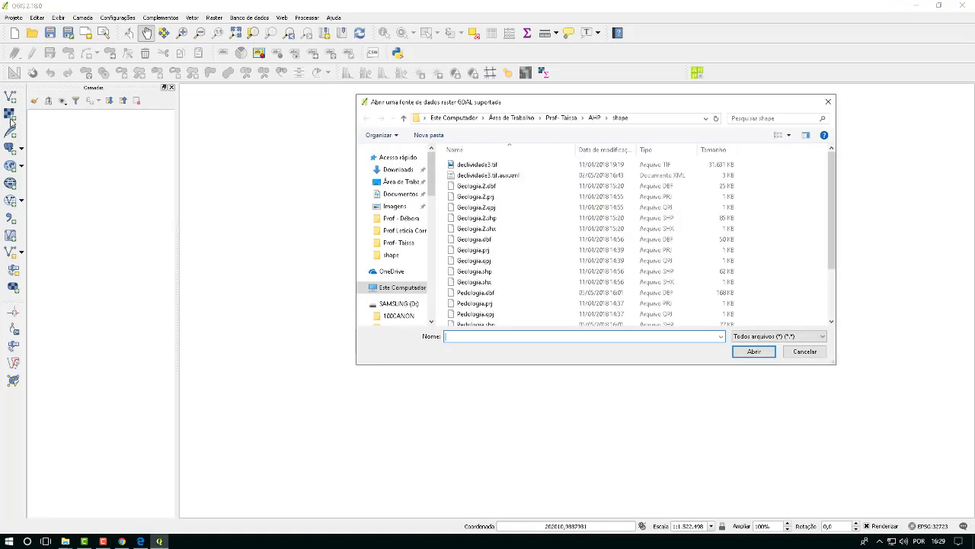
{"action": "left_click", "coordinate": [517, 165]}
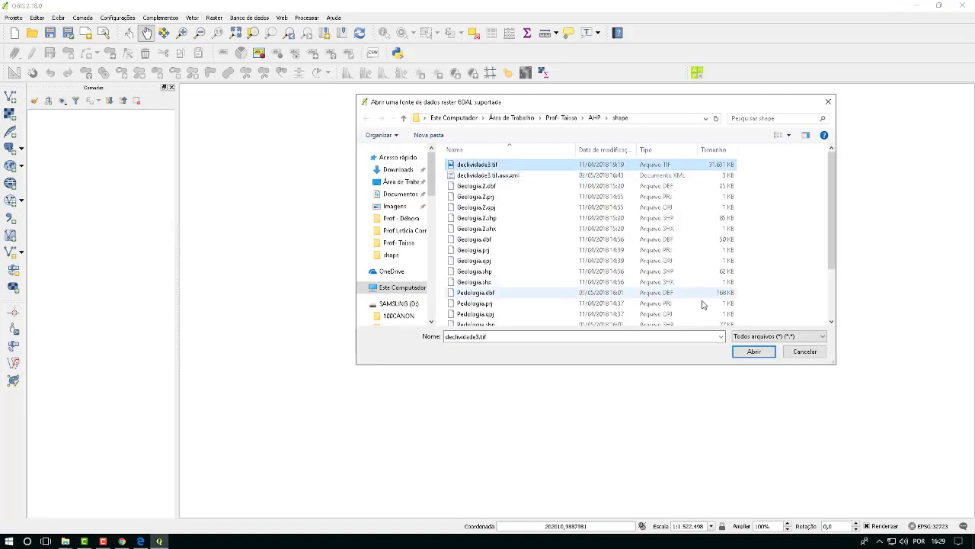
{"action": "left_click", "coordinate": [753, 351]}
{"action": "scroll", "coordinate": [664, 216], "scroll_direction": "up", "scroll_amount": 4}
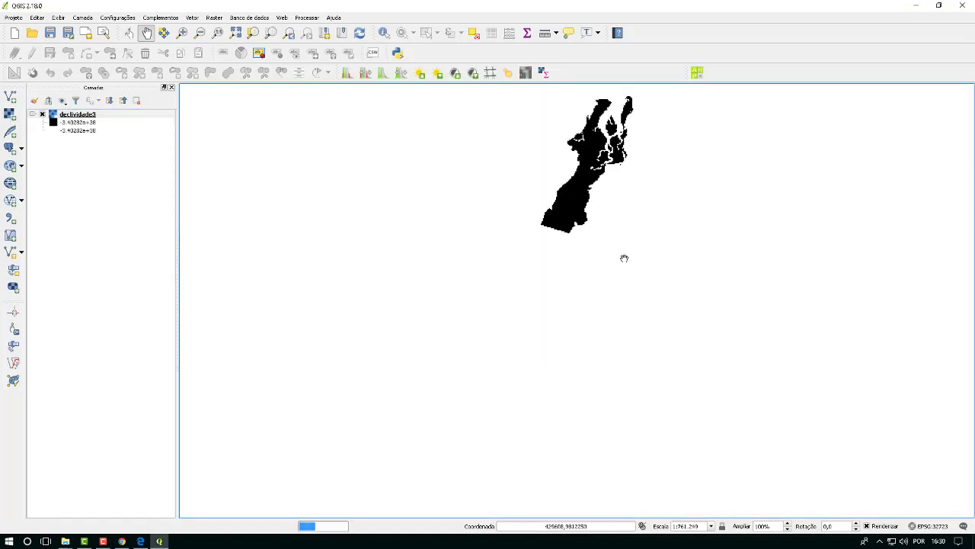
{"action": "scroll", "coordinate": [573, 283], "scroll_direction": "down", "scroll_amount": 2}
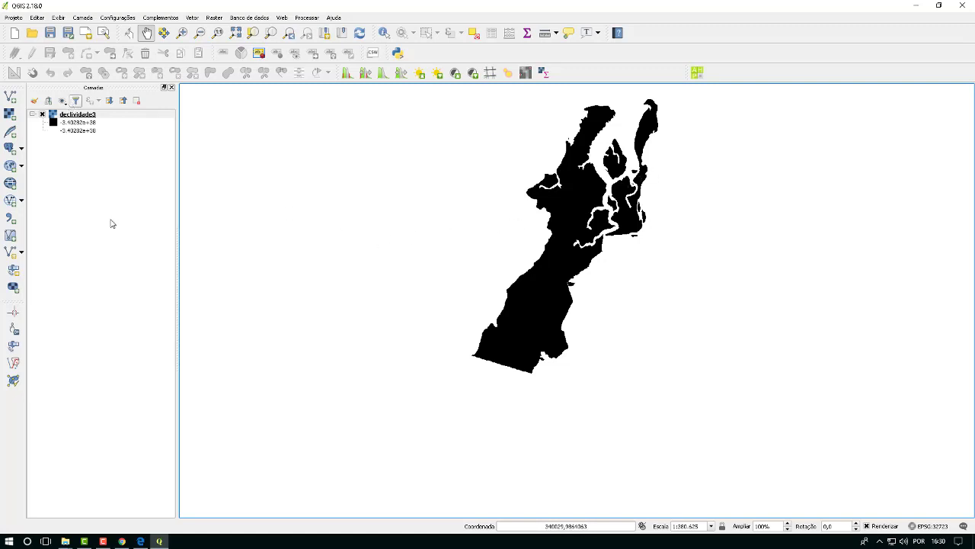
Switch to File Explorer and open txt_declividade.txt from the TXT folder inside AHP
{"action": "mouse_move", "coordinate": [67, 543]}
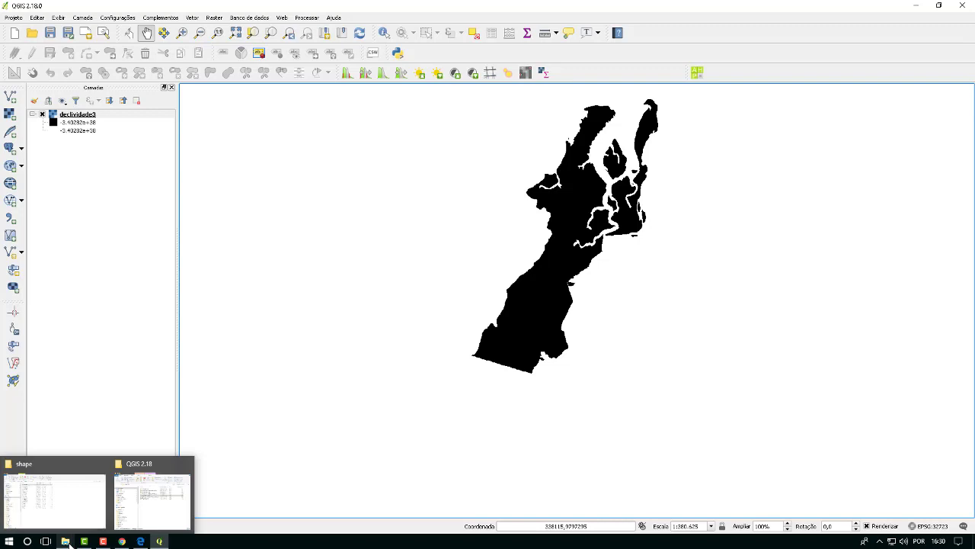
{"action": "left_click", "coordinate": [84, 509]}
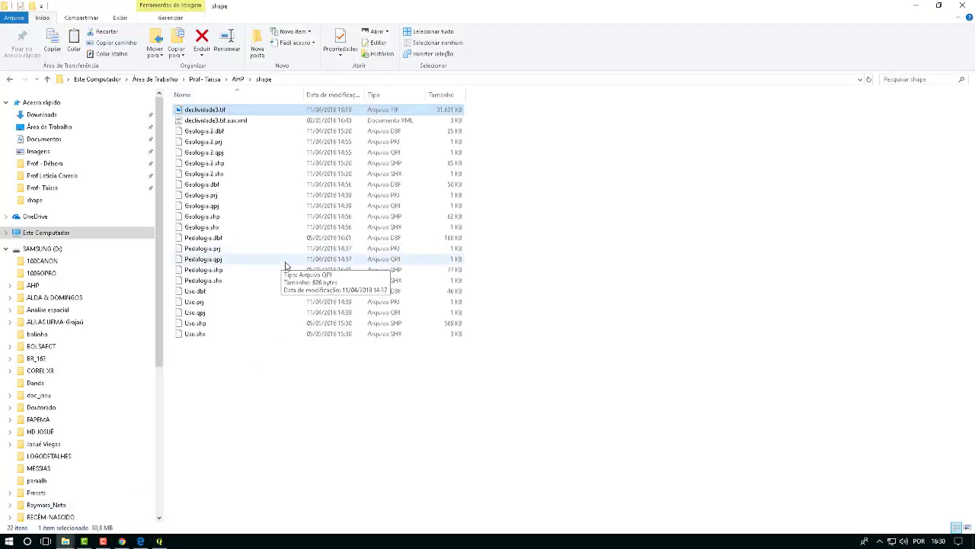
{"action": "left_click", "coordinate": [238, 80]}
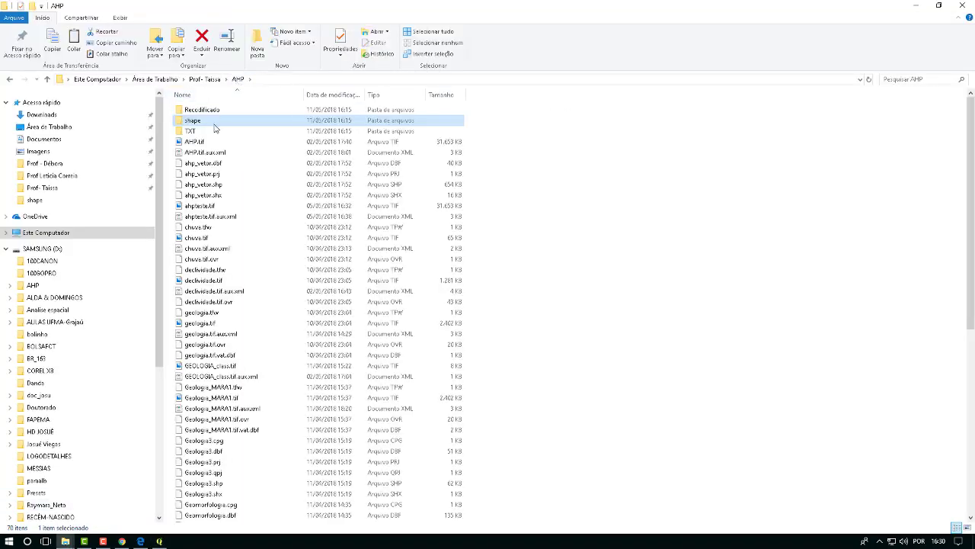
{"action": "double_click", "coordinate": [199, 132]}
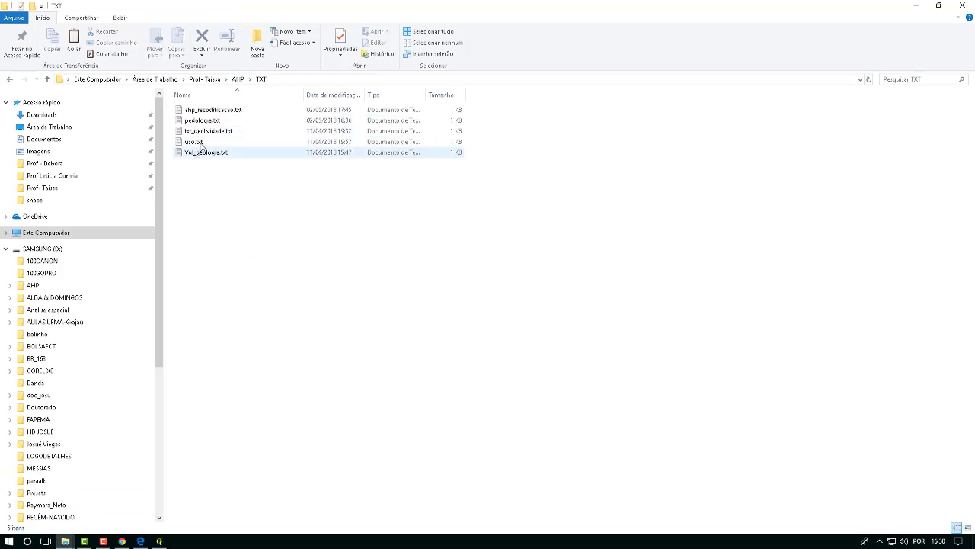
{"action": "left_click", "coordinate": [212, 134]}
{"action": "double_click", "coordinate": [212, 134]}
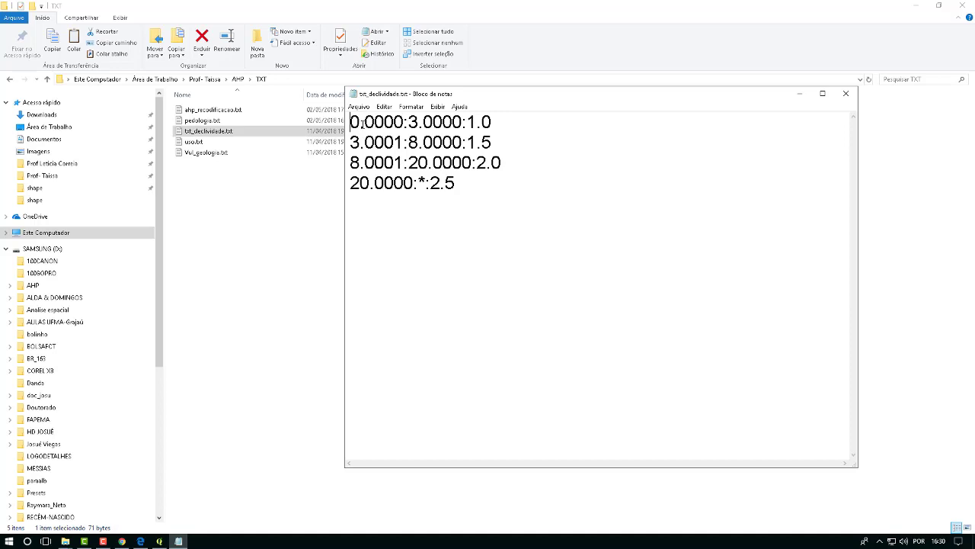
Examine the slope ranges, the open-ended upper limit and the assigned values in the recode rules, then close the file and return to QGIS
{"action": "left_click_drag", "start_coordinate": [365, 122], "coordinate": [403, 122]}
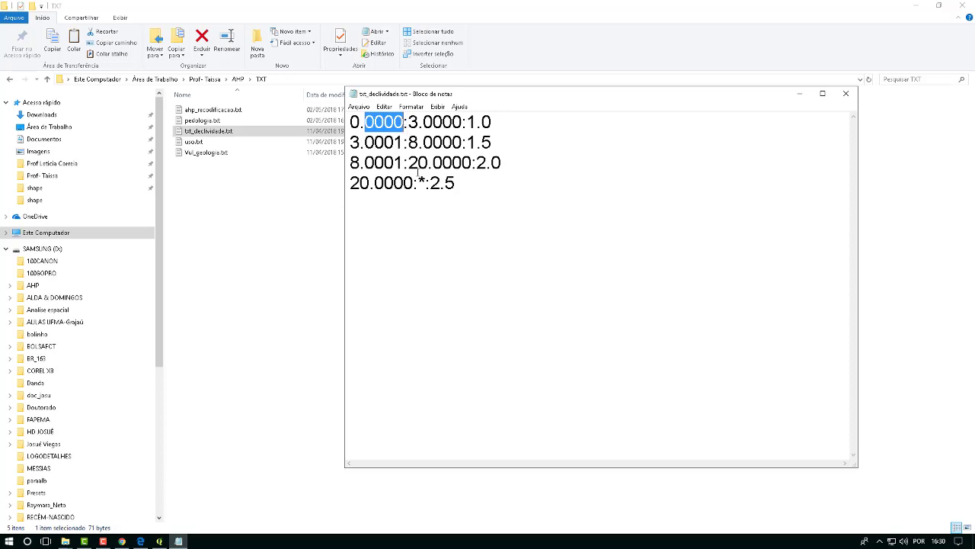
{"action": "left_click", "coordinate": [407, 122]}
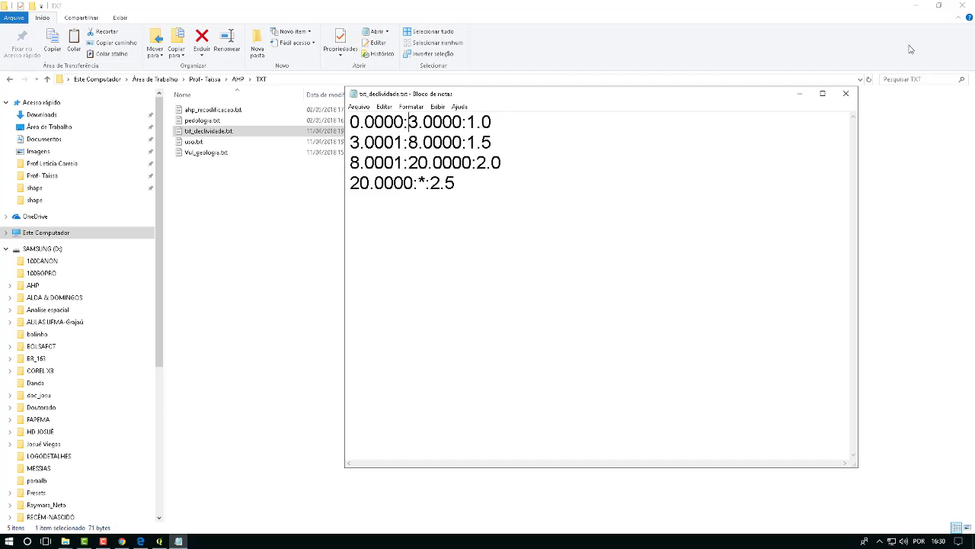
{"action": "left_click", "coordinate": [915, 5]}
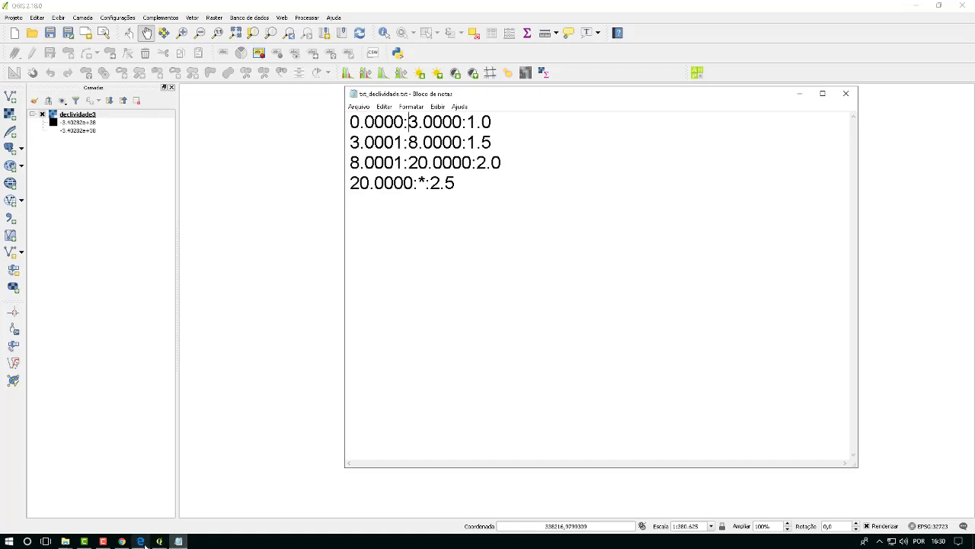
{"action": "mouse_move", "coordinate": [144, 544]}
{"action": "left_click_drag", "start_coordinate": [351, 183], "coordinate": [470, 204]}
{"action": "left_click", "coordinate": [469, 204]}
{"action": "left_click_drag", "start_coordinate": [351, 185], "coordinate": [427, 183]}
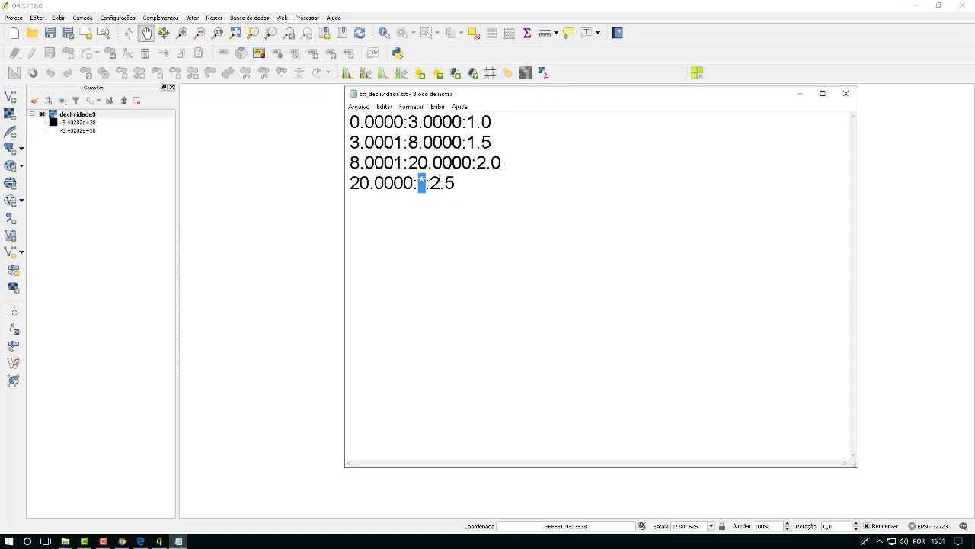
{"action": "left_click_drag", "start_coordinate": [431, 183], "coordinate": [460, 184]}
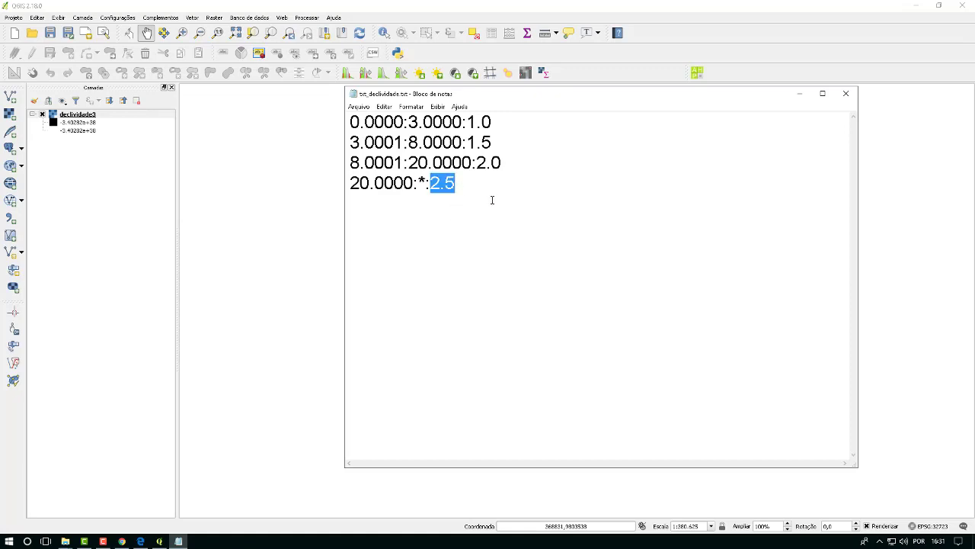
{"action": "left_click", "coordinate": [845, 93]}
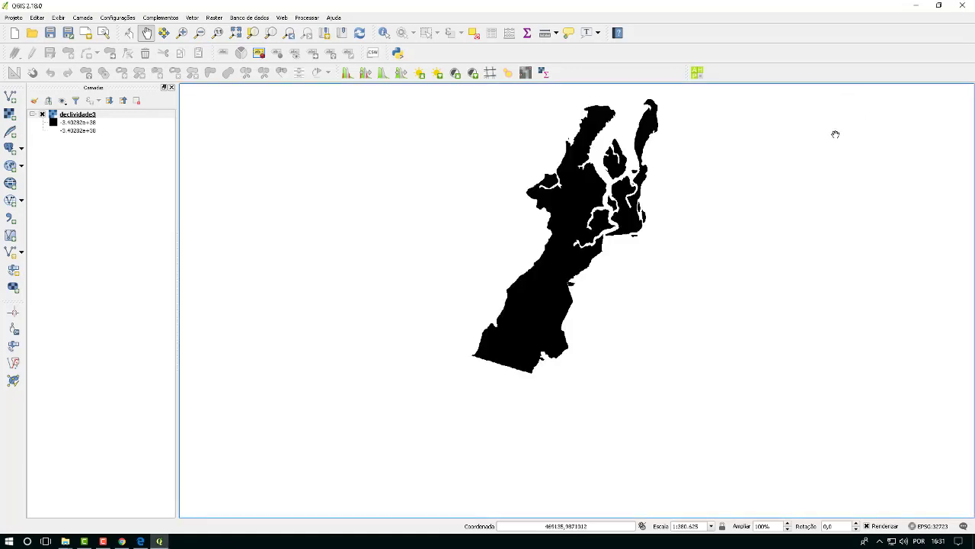
Show the Processing toolbox and open the r.recode tool for the declividade3 layer
{"action": "left_click_drag", "start_coordinate": [686, 172], "coordinate": [584, 213]}
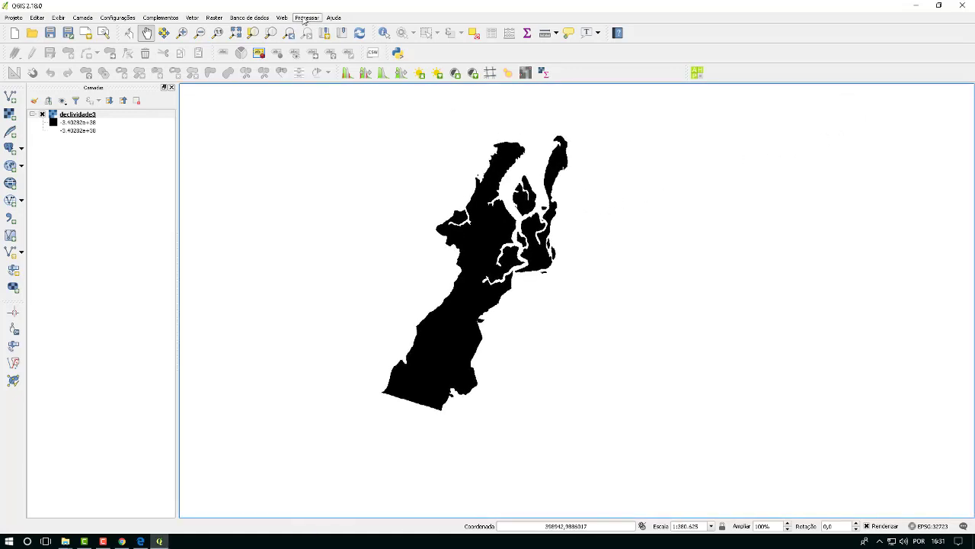
{"action": "left_click", "coordinate": [308, 17]}
{"action": "left_click", "coordinate": [312, 27]}
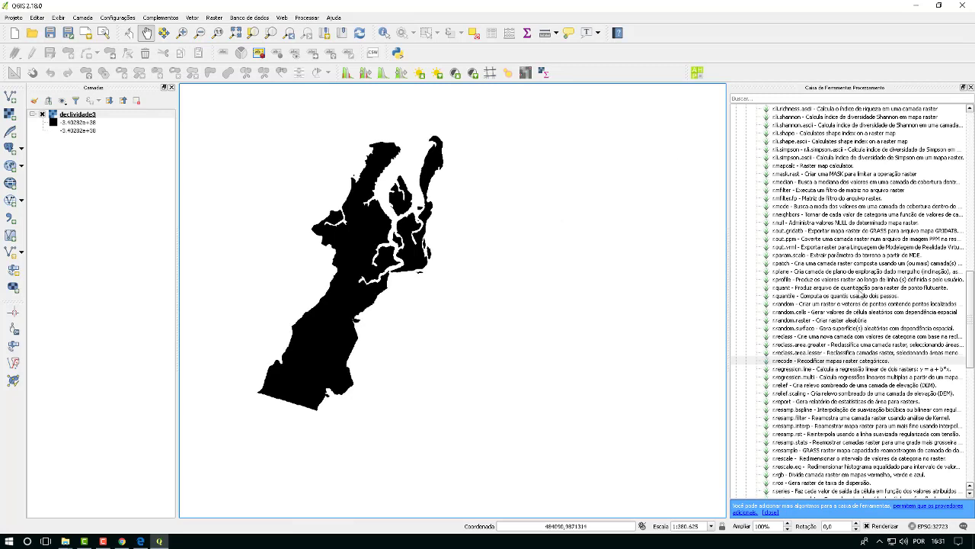
{"action": "double_click", "coordinate": [797, 362]}
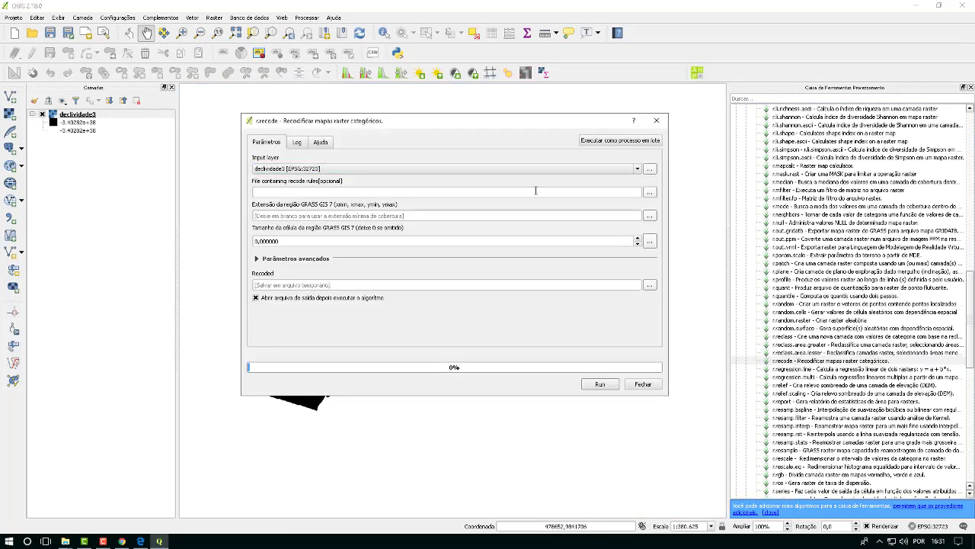
Load txt_declividade.txt from the AHP TXT folder as the recode rules file
{"action": "left_click", "coordinate": [649, 192]}
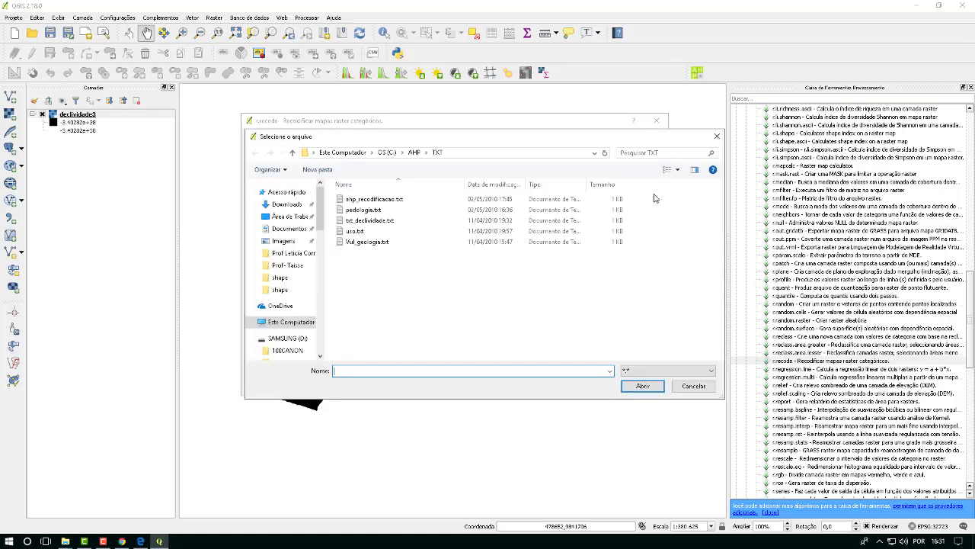
{"action": "left_click", "coordinate": [374, 222]}
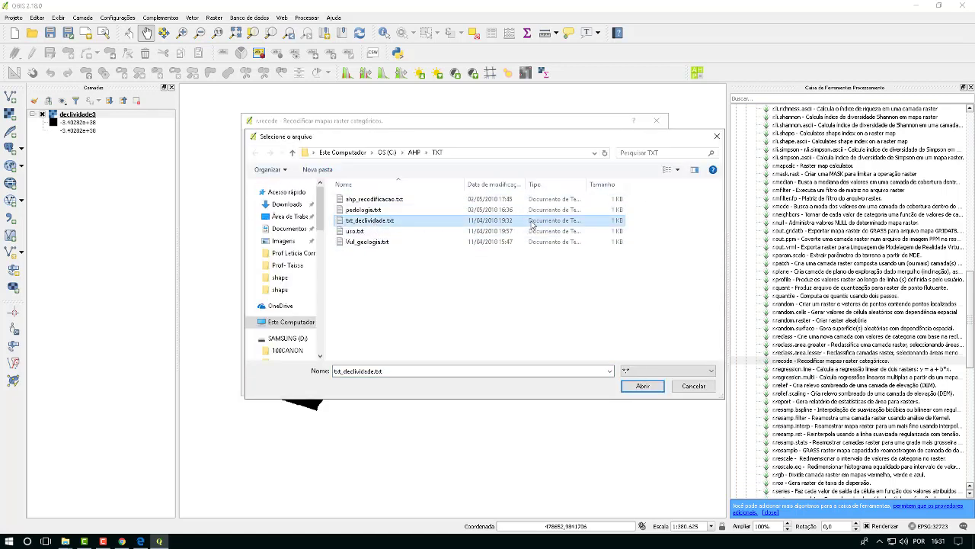
{"action": "left_click", "coordinate": [642, 386]}
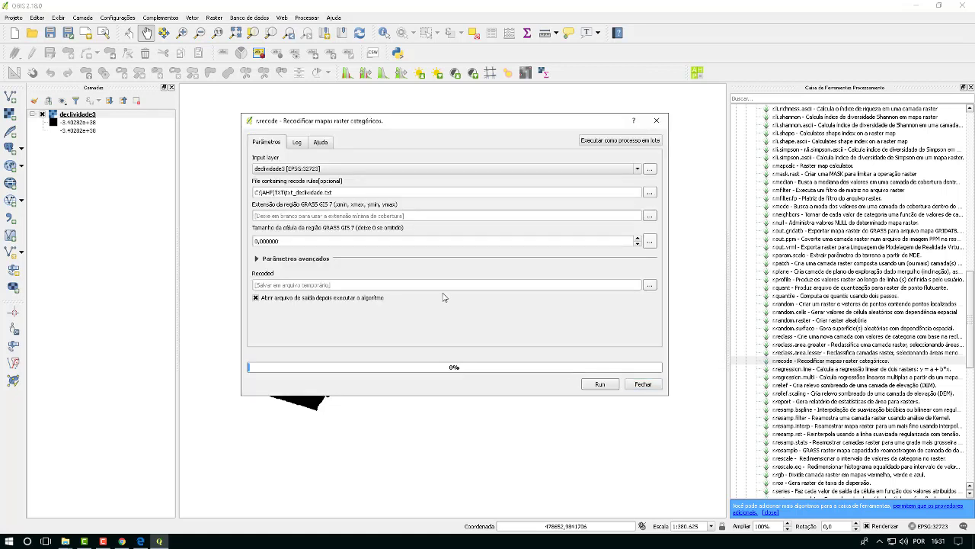
Set the recoded output to declividade_recodificada.tif in the AHP folder and run r.recode
{"action": "left_click", "coordinate": [649, 285]}
{"action": "type", "text": "decliv"}
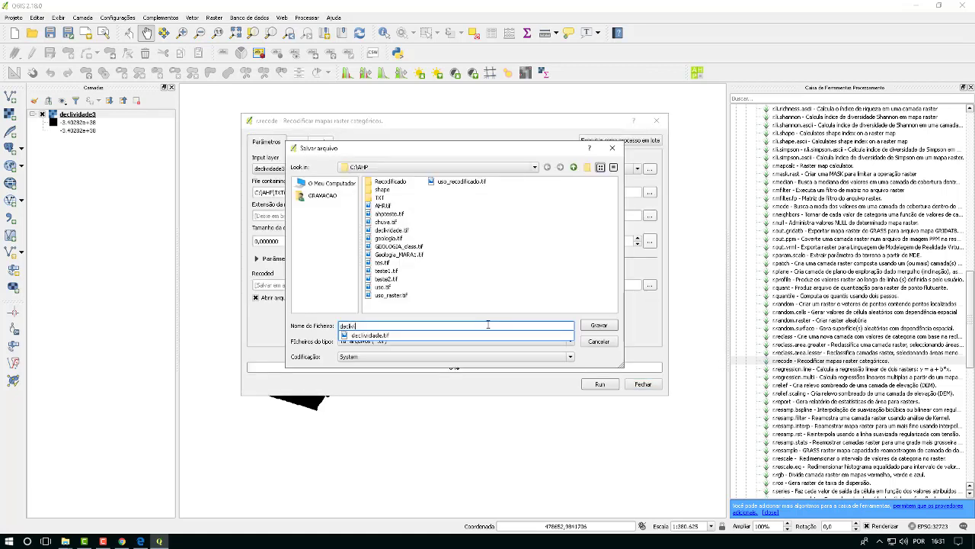
{"action": "type", "text": "idade_"}
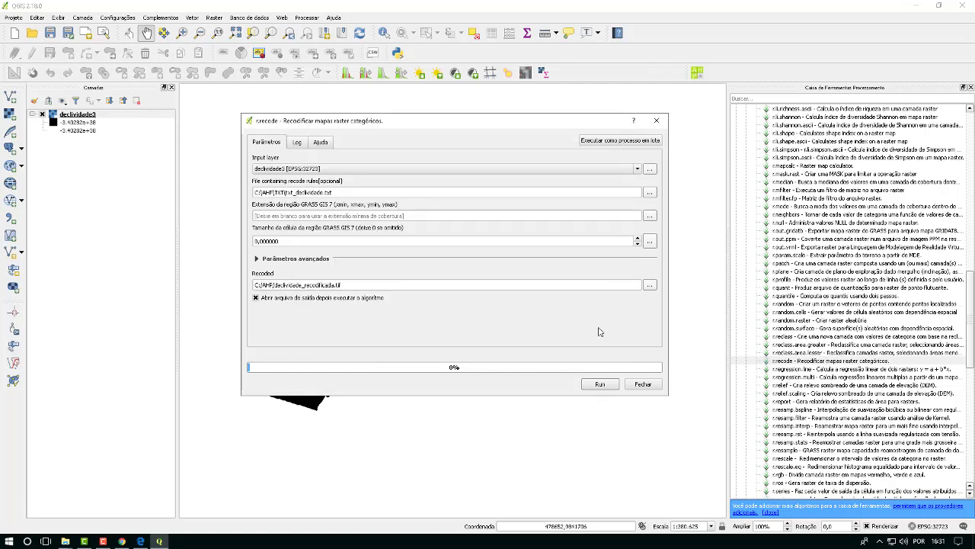
{"action": "left_click", "coordinate": [599, 327]}
{"action": "left_click", "coordinate": [588, 382]}
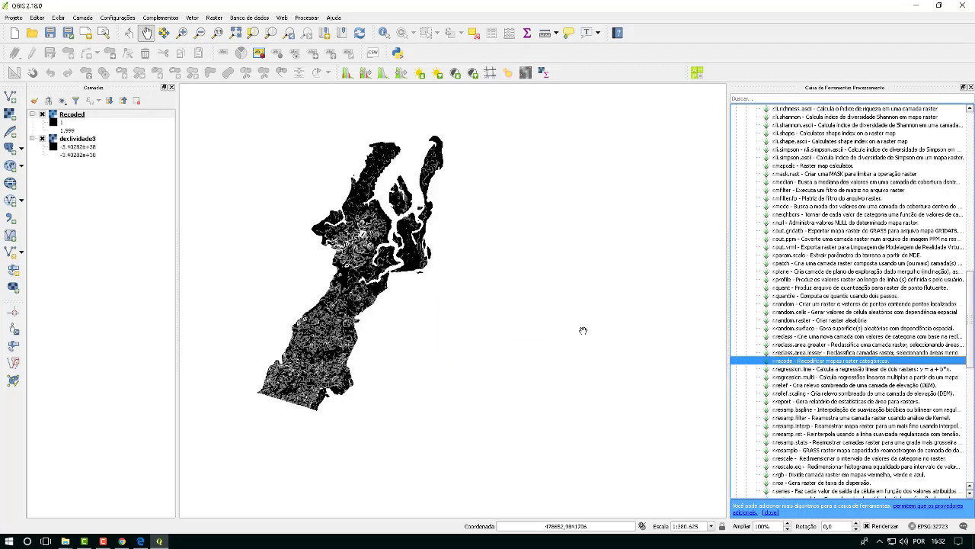
Inspect the recoded slope raster with declividade3 hidden, and hide the Recoded layer as well
{"action": "left_click_drag", "start_coordinate": [314, 187], "coordinate": [342, 179]}
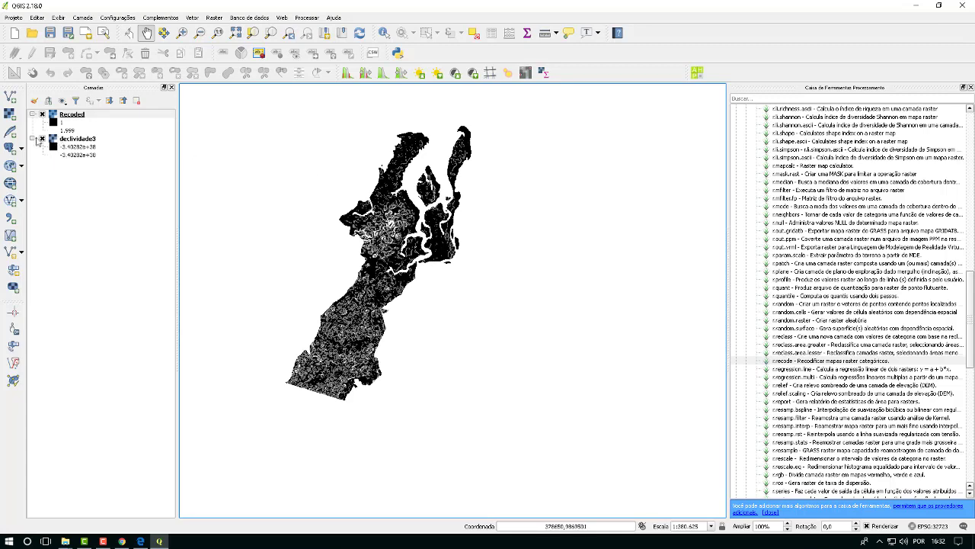
{"action": "left_click", "coordinate": [42, 139]}
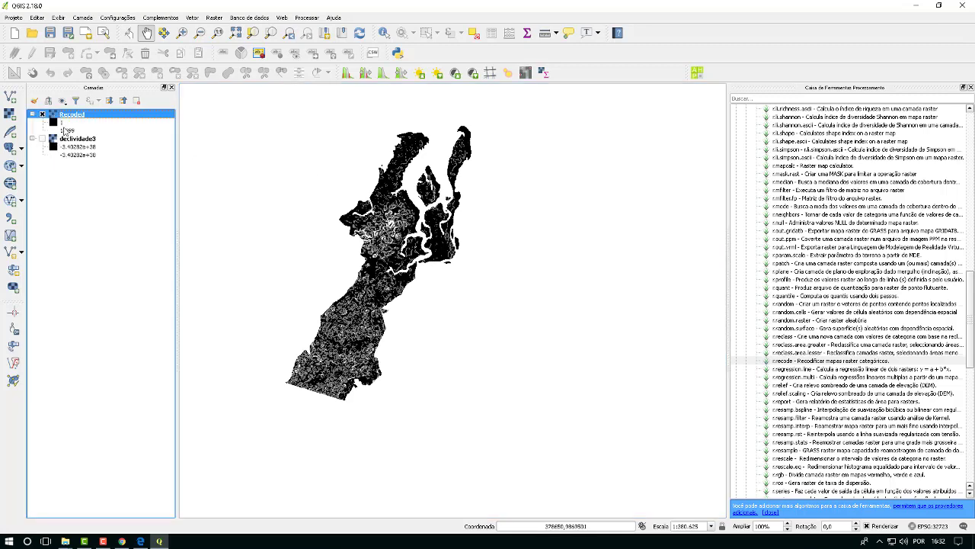
{"action": "left_click_drag", "start_coordinate": [273, 339], "coordinate": [288, 333]}
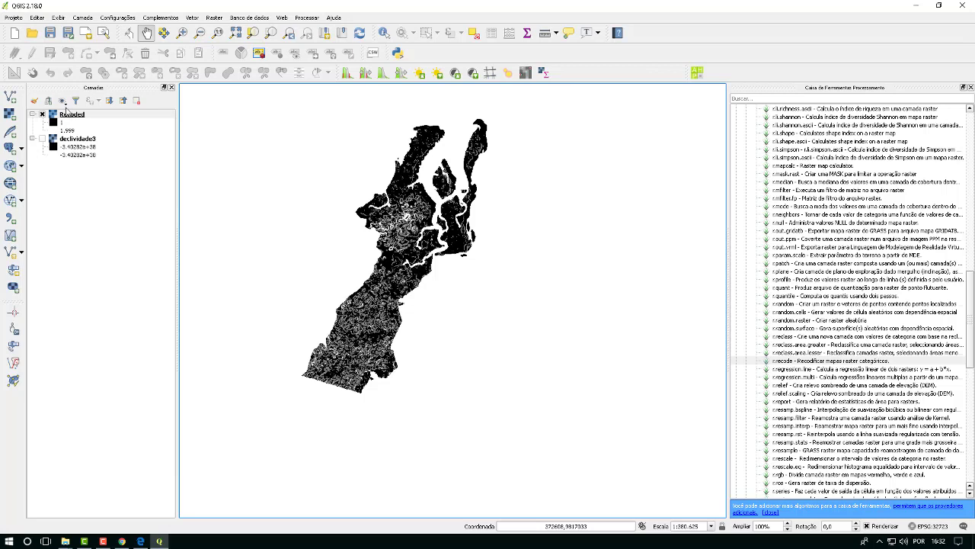
{"action": "left_click", "coordinate": [42, 115]}
{"action": "left_click", "coordinate": [33, 115]}
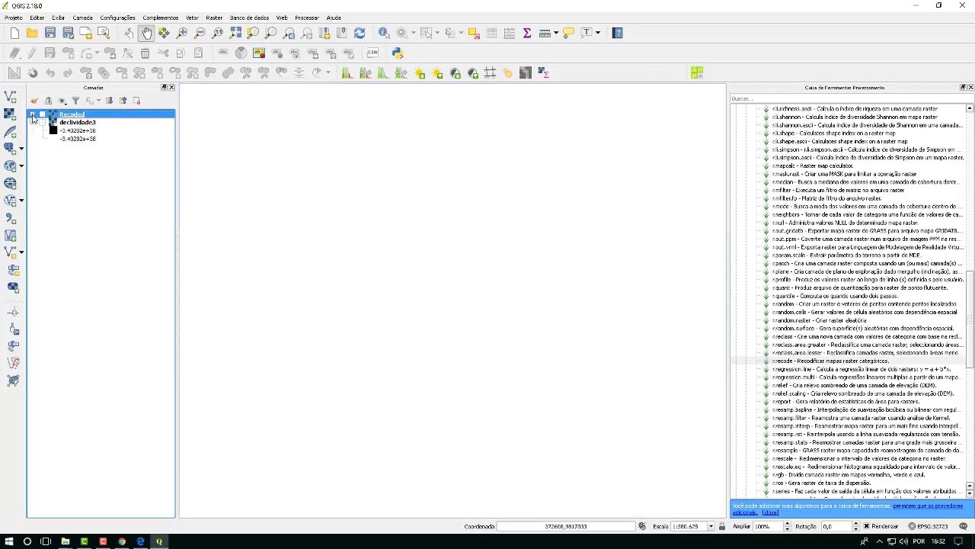
{"action": "left_click", "coordinate": [33, 114]}
Remove the Recoded and declividade3 layers from the project and close the Processing toolbox
{"action": "right_click", "coordinate": [61, 119]}
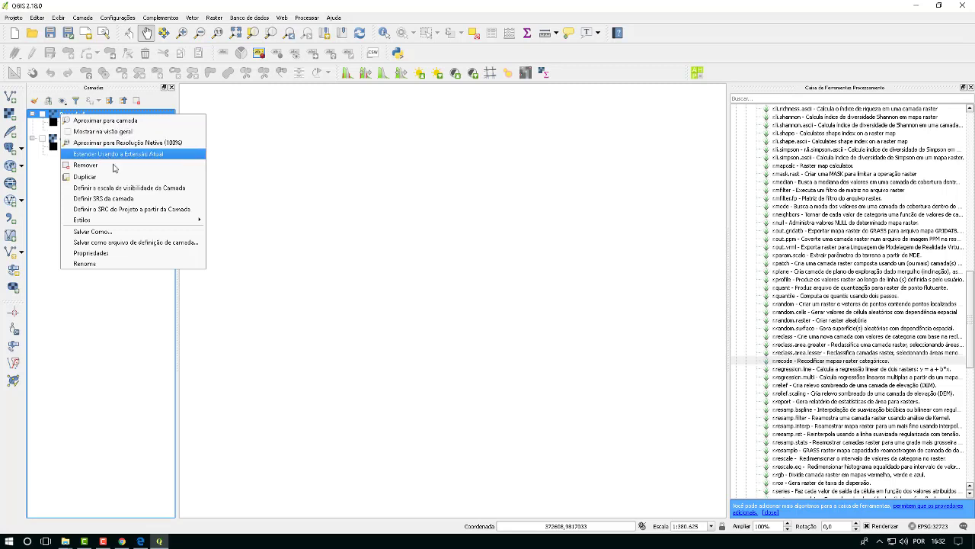
{"action": "left_click", "coordinate": [98, 165]}
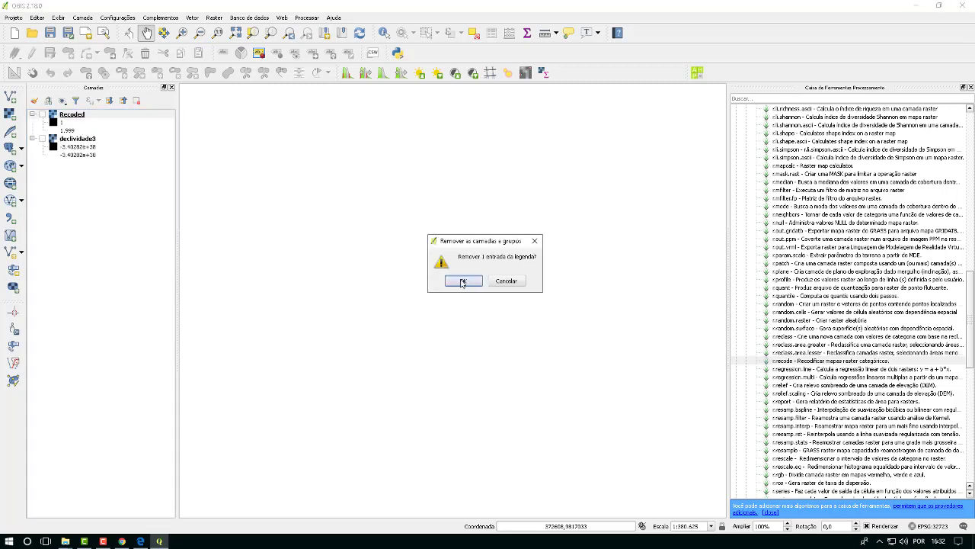
{"action": "key", "text": "Return"}
{"action": "right_click", "coordinate": [76, 116]}
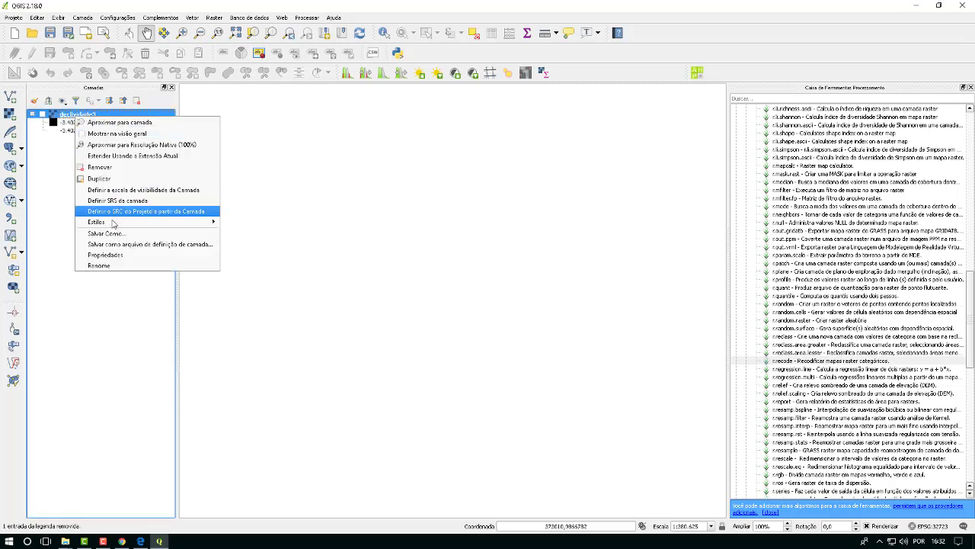
{"action": "left_click", "coordinate": [110, 167]}
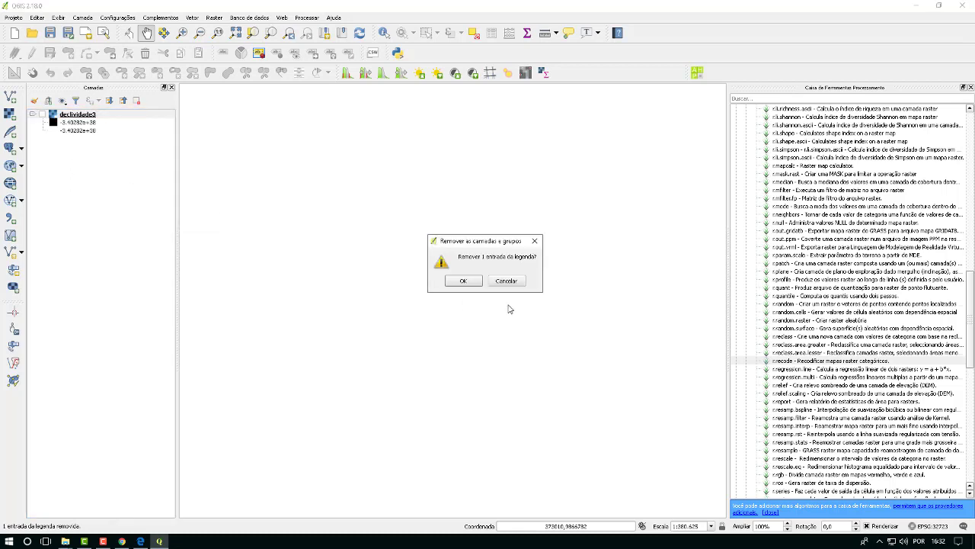
{"action": "left_click", "coordinate": [463, 280]}
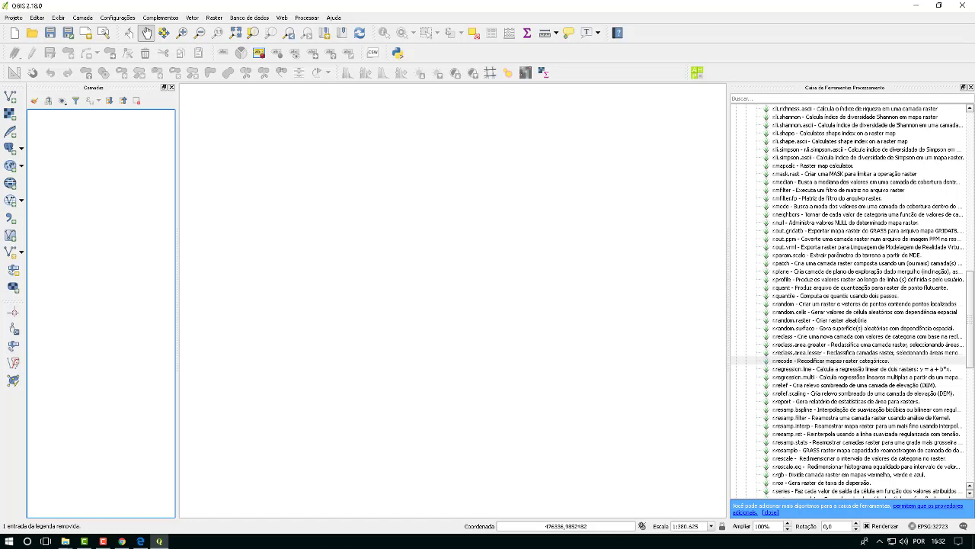
{"action": "left_click", "coordinate": [970, 88]}
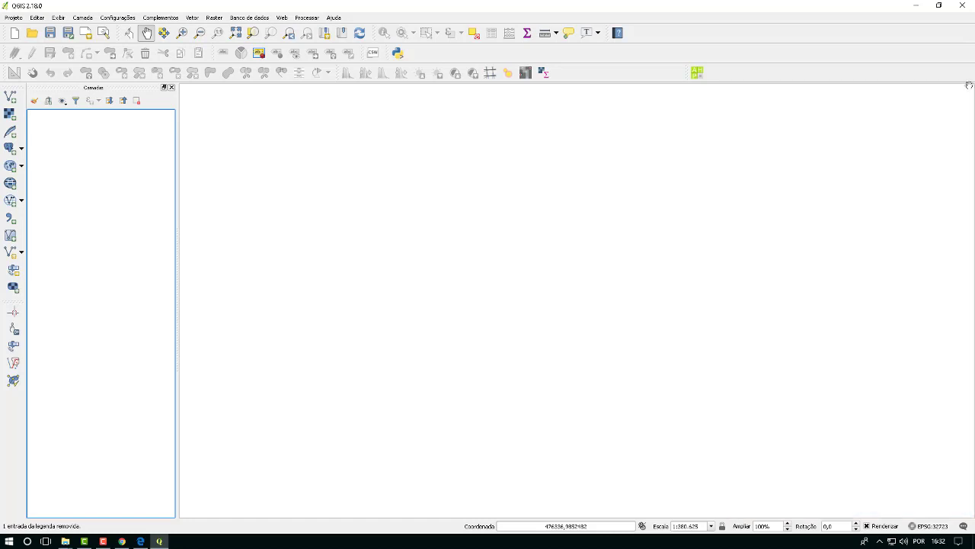
Add the Pedologia.shp vector layer from the shape folder to the project
{"action": "left_click", "coordinate": [11, 97]}
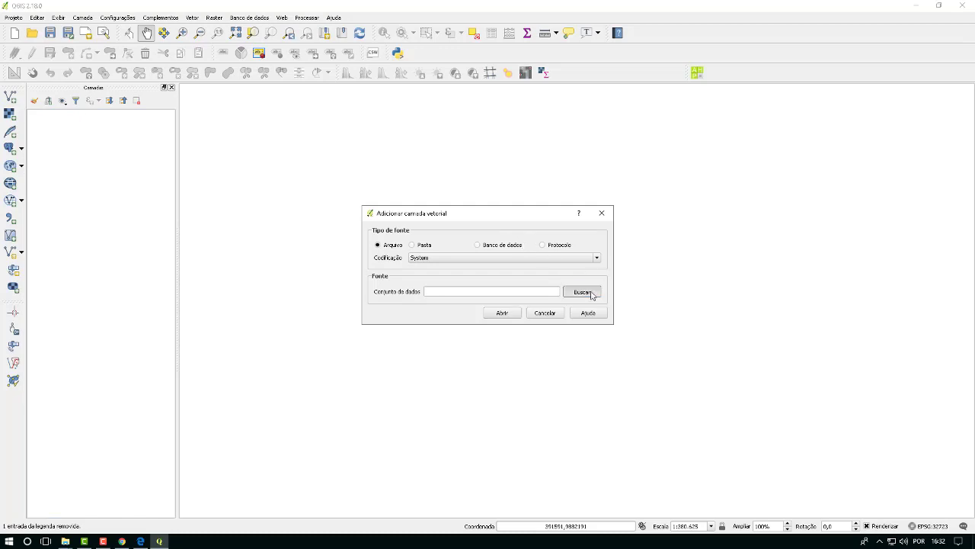
{"action": "left_click", "coordinate": [593, 295]}
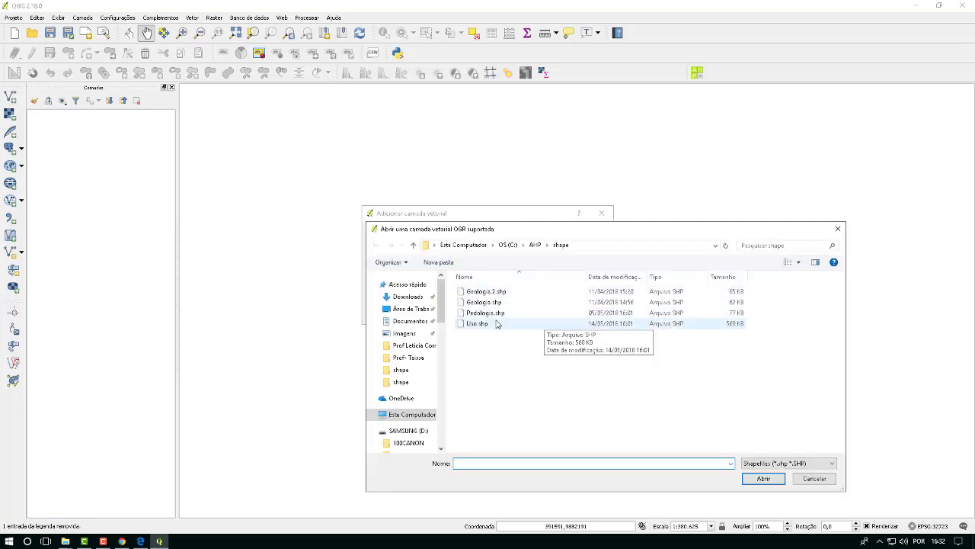
{"action": "left_click", "coordinate": [502, 304]}
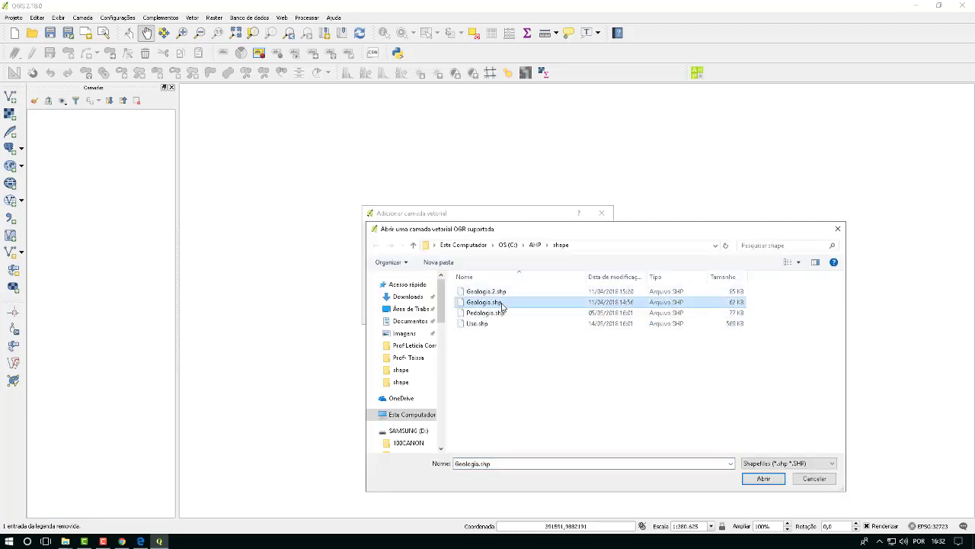
{"action": "left_click", "coordinate": [505, 315]}
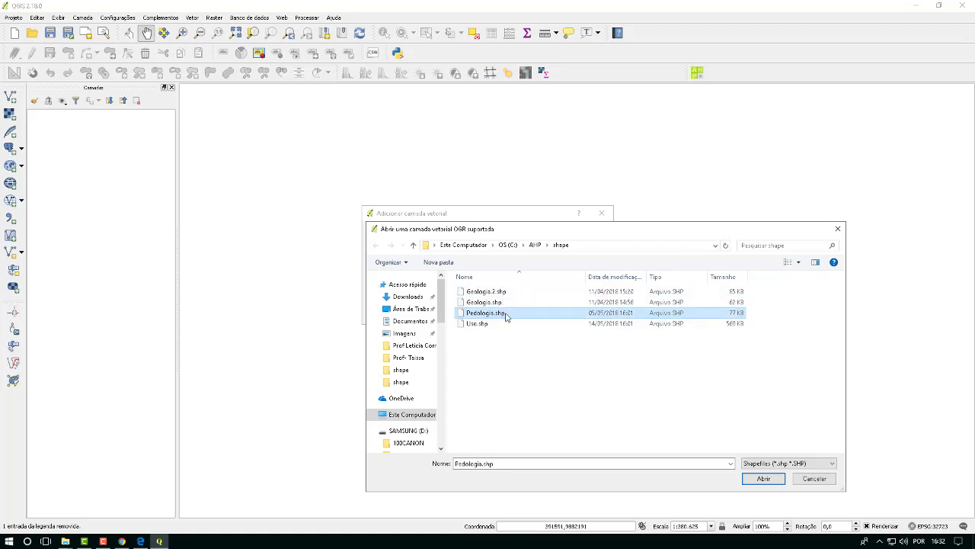
{"action": "left_click", "coordinate": [779, 483]}
{"action": "left_click", "coordinate": [519, 317]}
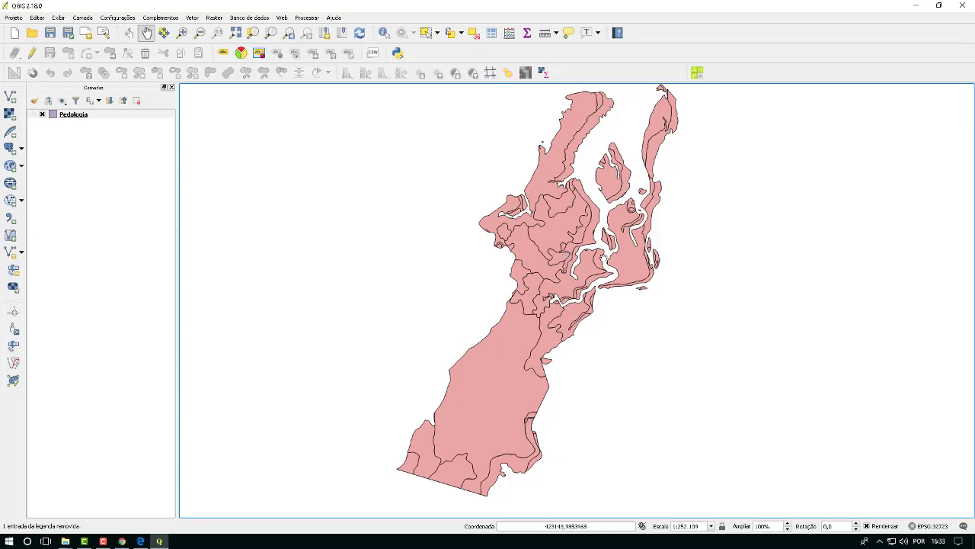
Filter the Pedologia layer to features whose Legenda field equals the "Corpos d'água continental" value
{"action": "right_click", "coordinate": [92, 115]}
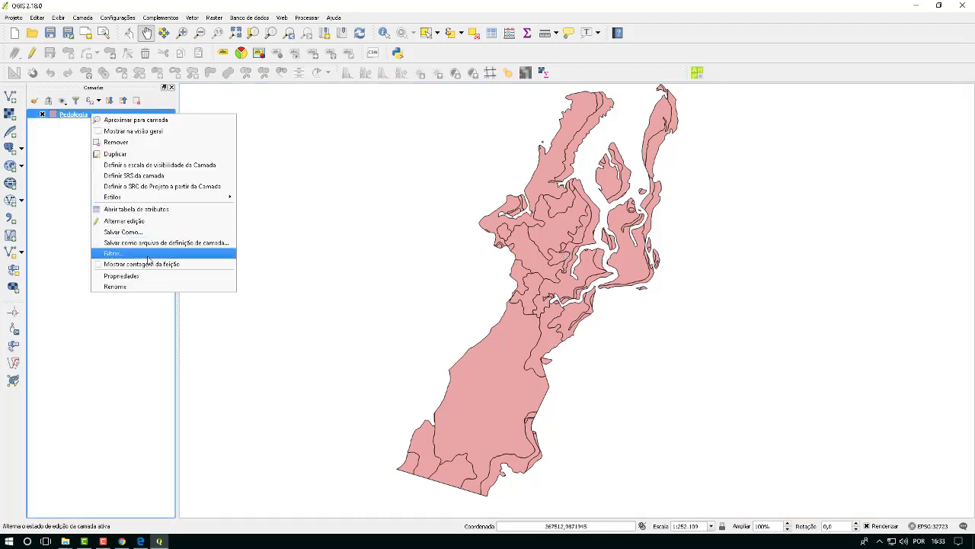
{"action": "left_click", "coordinate": [115, 253]}
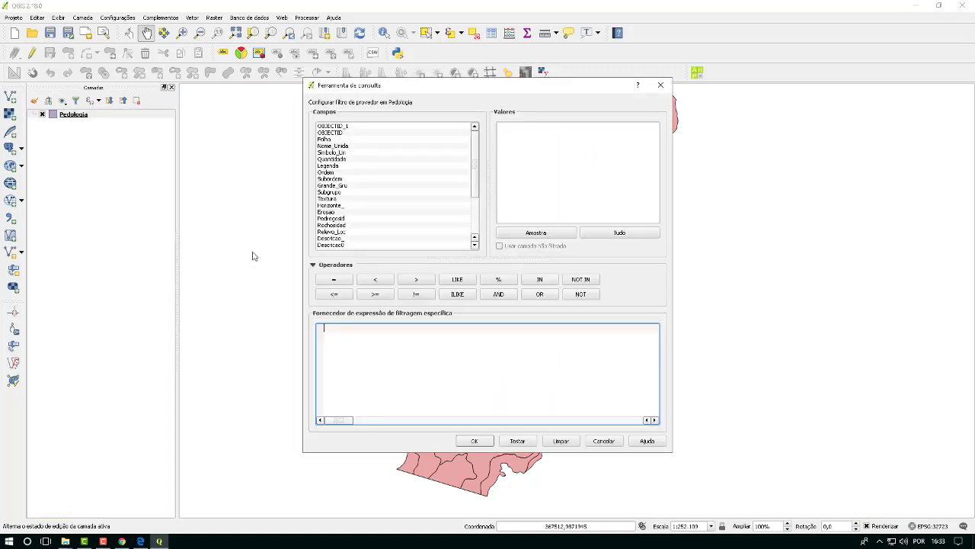
{"action": "double_click", "coordinate": [335, 166]}
{"action": "left_click", "coordinate": [335, 280]}
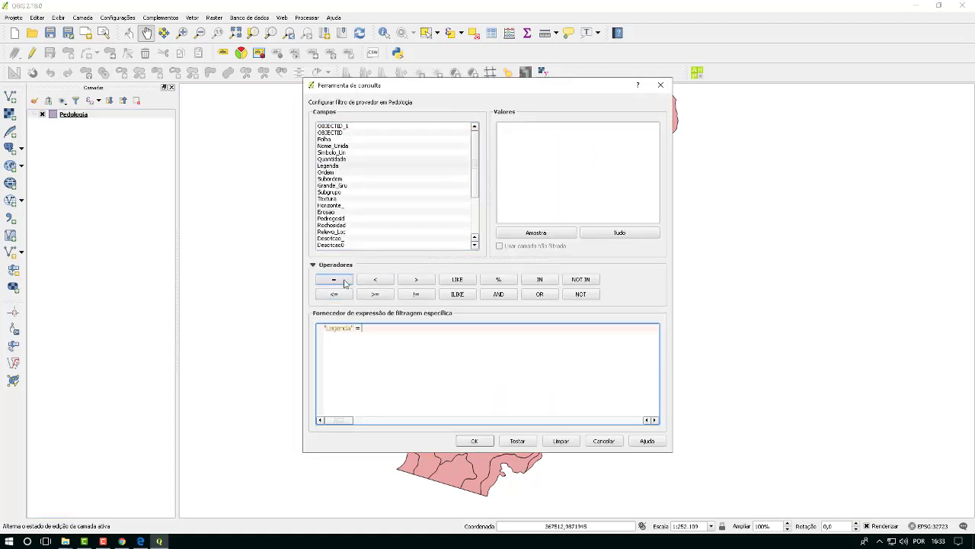
{"action": "left_click", "coordinate": [509, 236]}
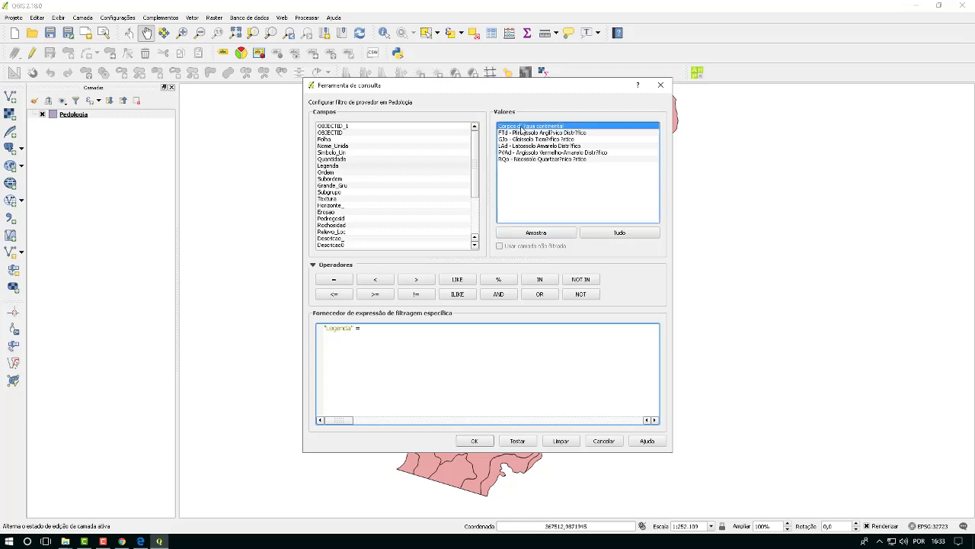
{"action": "double_click", "coordinate": [531, 125]}
{"action": "left_click", "coordinate": [474, 440]}
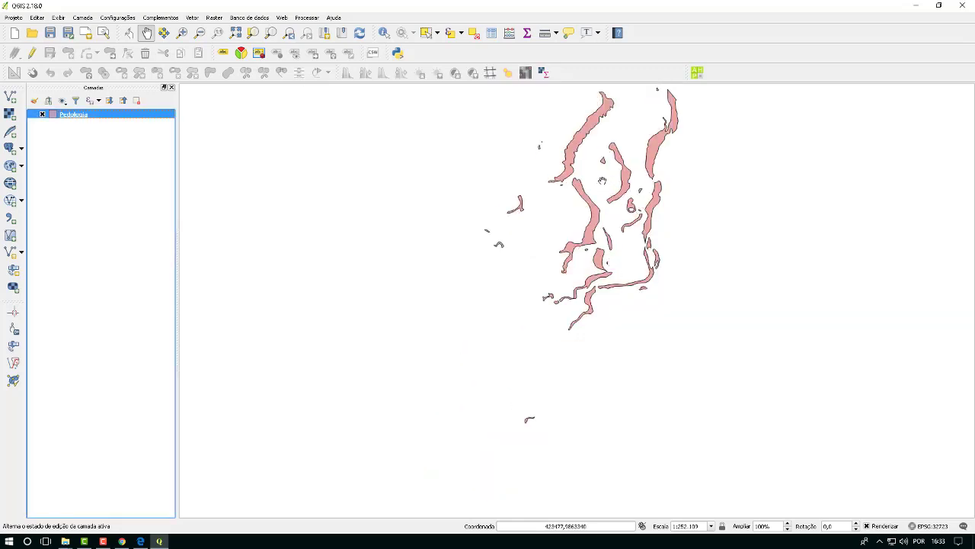
Select all the filtered water-body features of the Pedologia layer on the map
{"action": "left_click", "coordinate": [438, 33]}
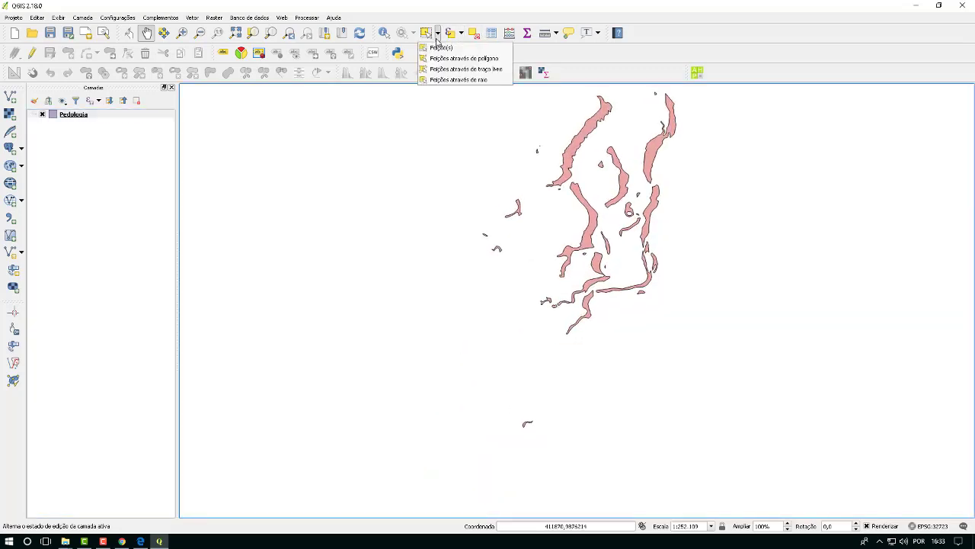
{"action": "left_click", "coordinate": [465, 47]}
{"action": "left_click_drag", "start_coordinate": [443, 92], "coordinate": [715, 443]}
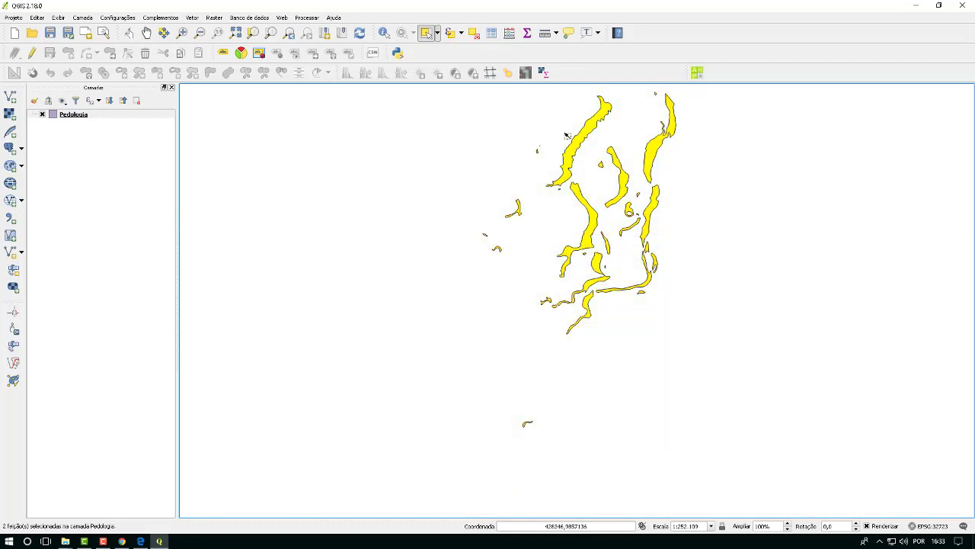
Create an integer field ahp of length 10 with the value '1' for the selected features, and save the layer edits
{"action": "left_click", "coordinate": [509, 34]}
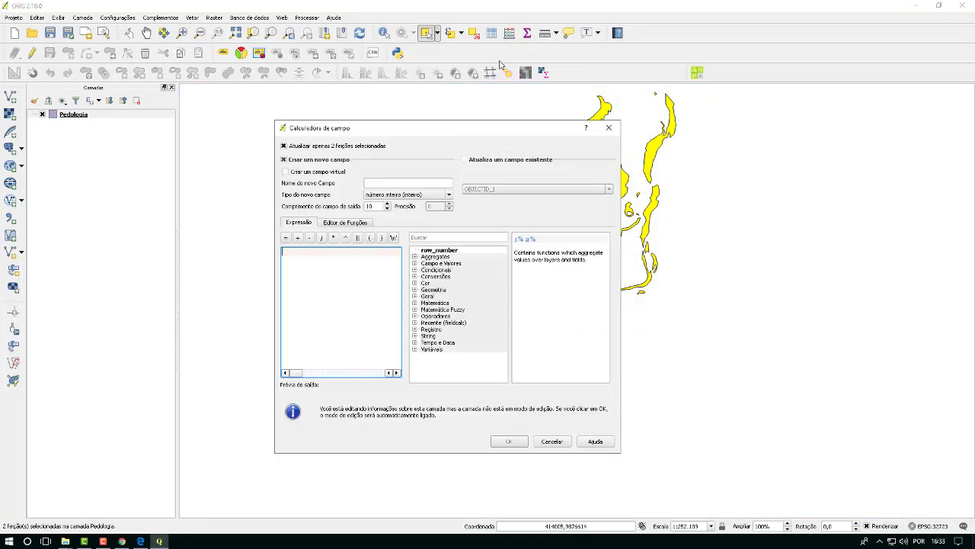
{"action": "left_click", "coordinate": [417, 183]}
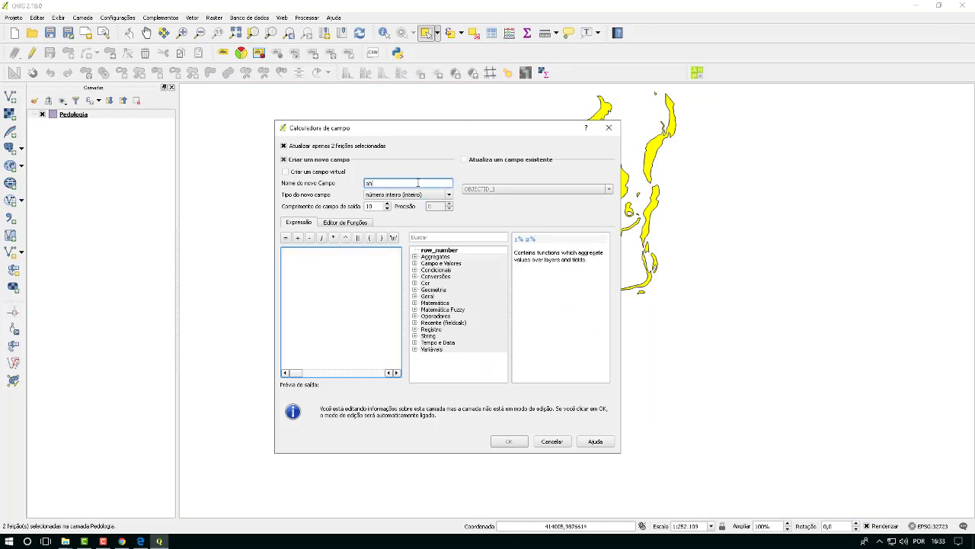
{"action": "left_click", "coordinate": [358, 261]}
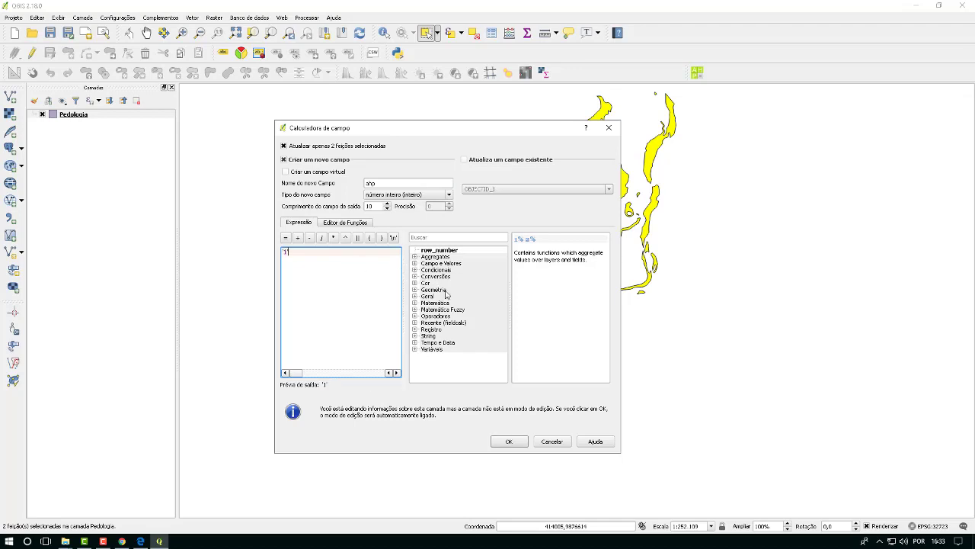
{"action": "left_click", "coordinate": [517, 440]}
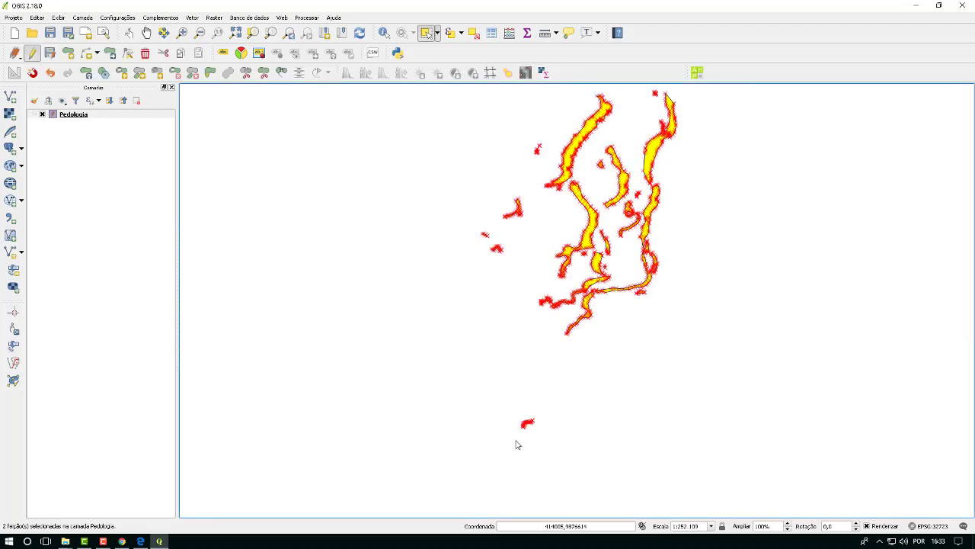
{"action": "left_click", "coordinate": [32, 53]}
{"action": "left_click", "coordinate": [440, 278]}
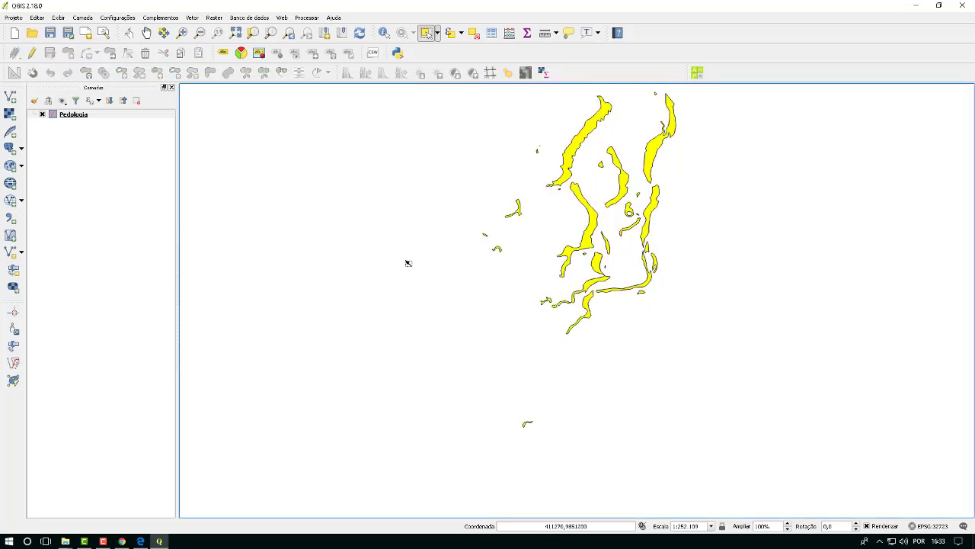
Replace the Pedologia layer's filter with one where Legenda equals 'FTd - Plintossolo Argilúvico Distrófico'
{"action": "right_click", "coordinate": [70, 118]}
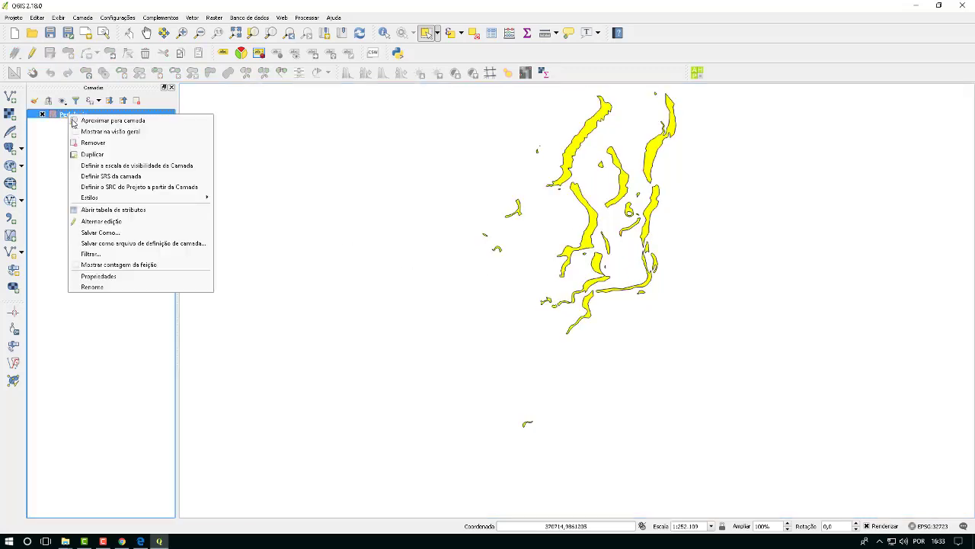
{"action": "left_click", "coordinate": [109, 255]}
{"action": "left_click", "coordinate": [560, 442]}
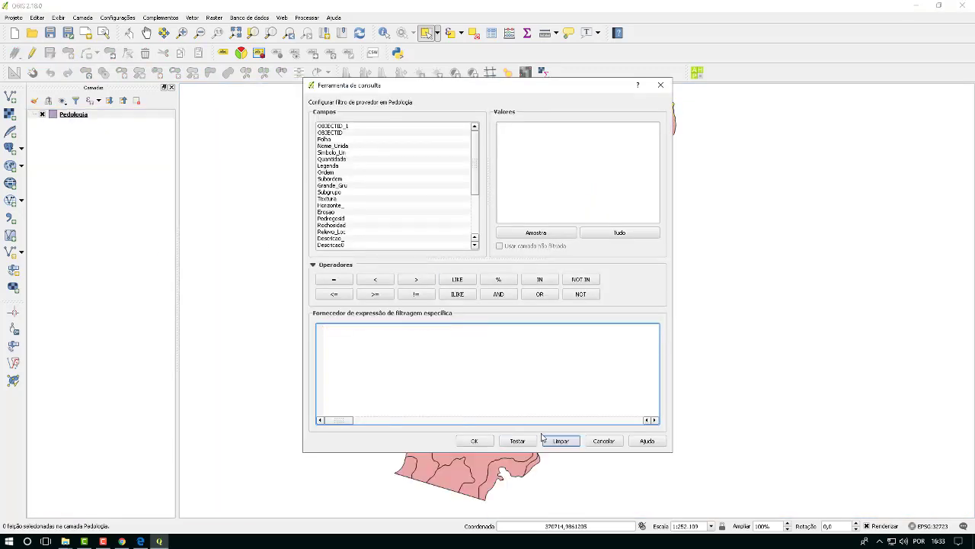
{"action": "double_click", "coordinate": [333, 165]}
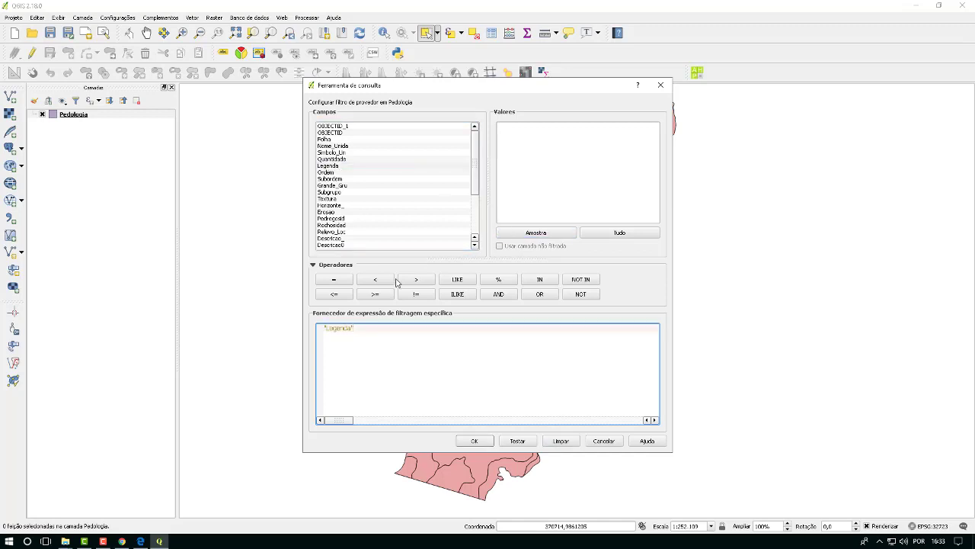
{"action": "left_click", "coordinate": [334, 278]}
{"action": "left_click", "coordinate": [525, 237]}
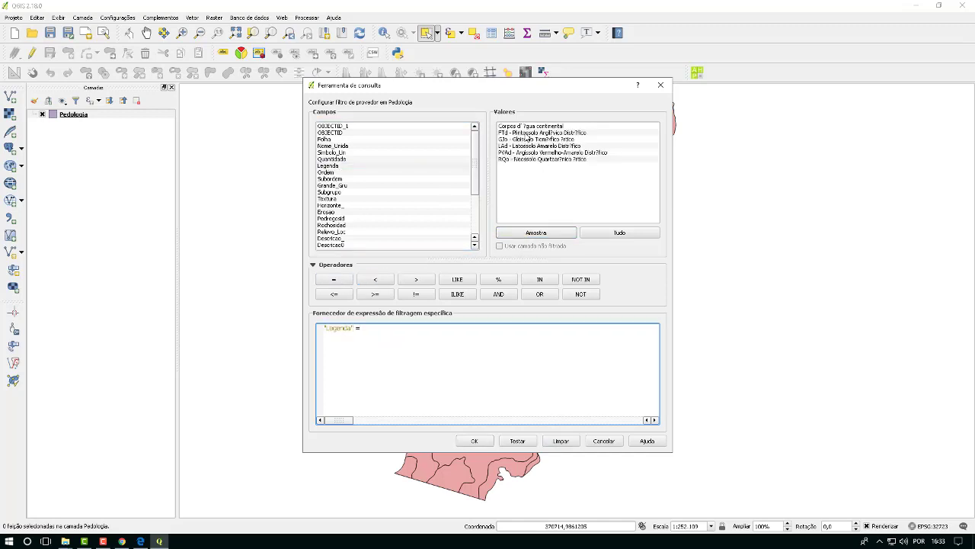
{"action": "double_click", "coordinate": [526, 134]}
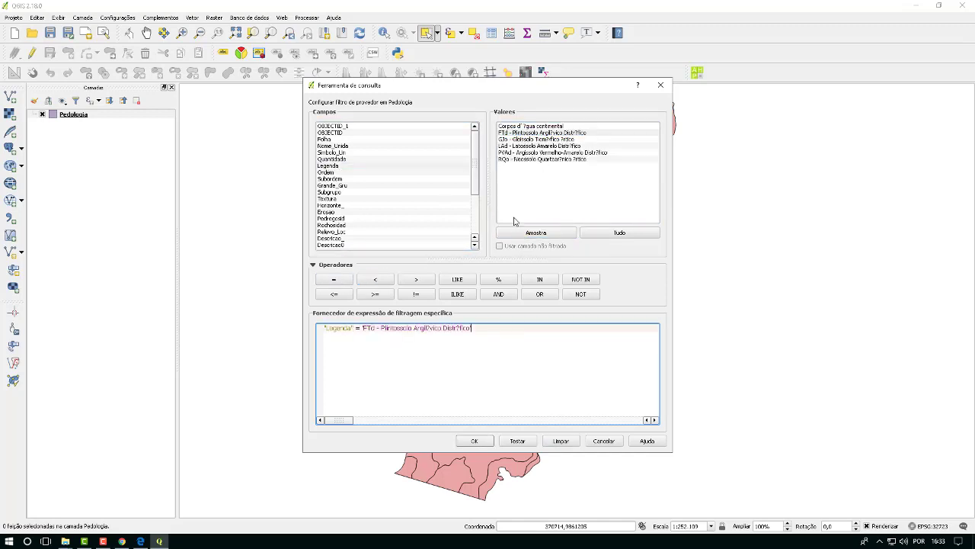
{"action": "left_click", "coordinate": [474, 440]}
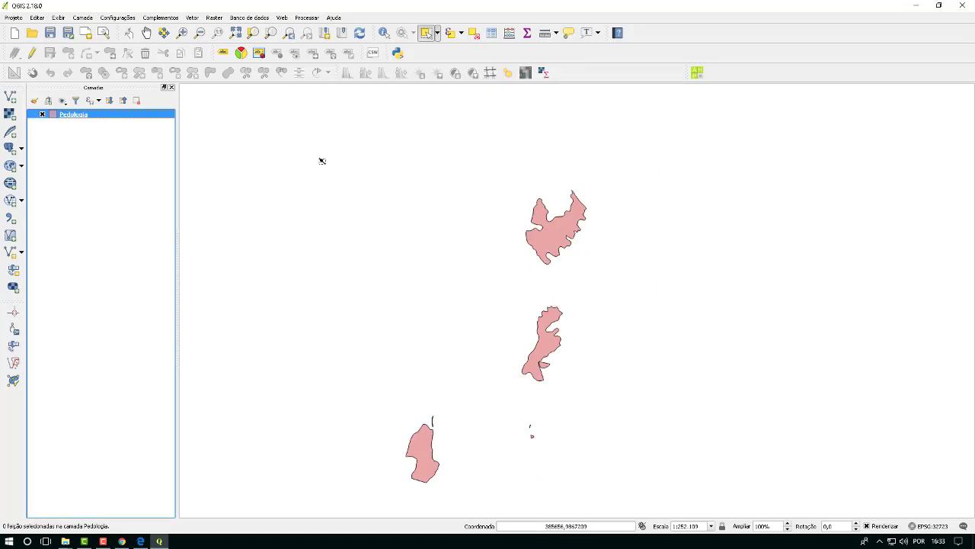
Select all the filtered Plintossolo features, update their existing ahp field to 2, and save the layer edits
{"action": "left_click_drag", "start_coordinate": [316, 156], "coordinate": [707, 503]}
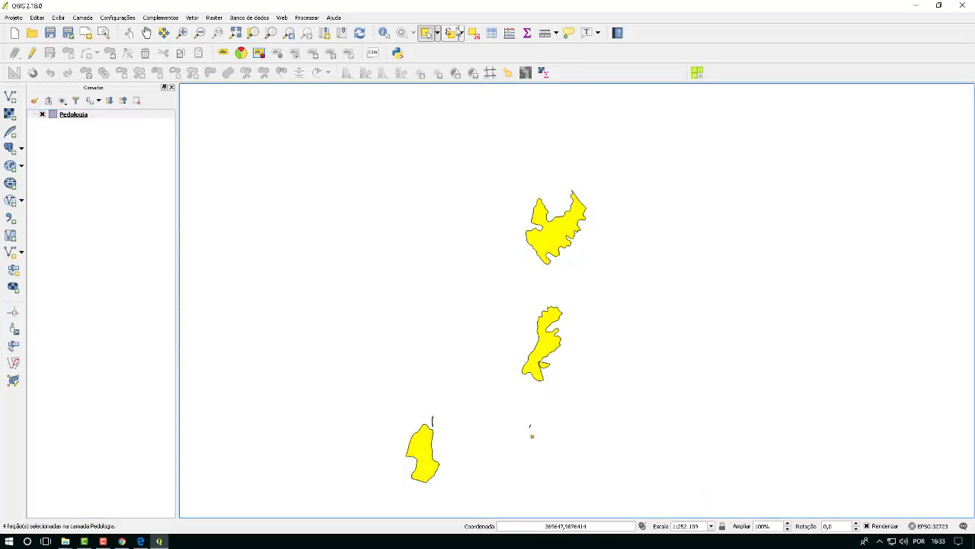
{"action": "left_click", "coordinate": [509, 33]}
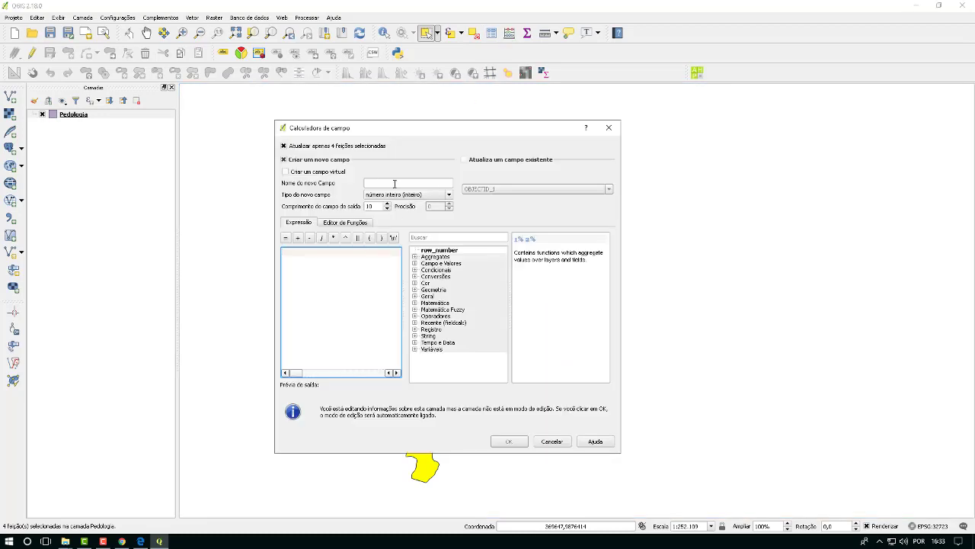
{"action": "left_click", "coordinate": [468, 164]}
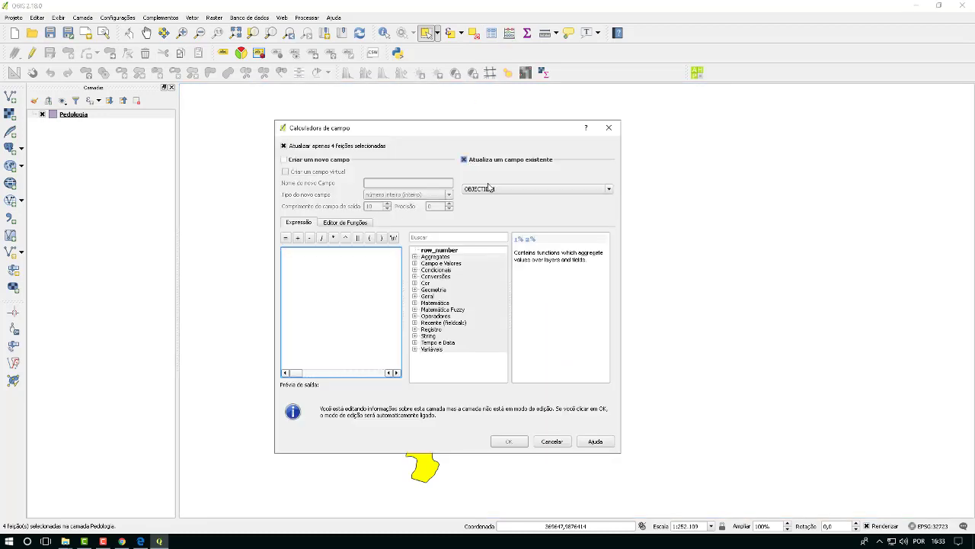
{"action": "left_click", "coordinate": [489, 189]}
{"action": "scroll", "coordinate": [500, 244], "scroll_direction": "down", "scroll_amount": 3}
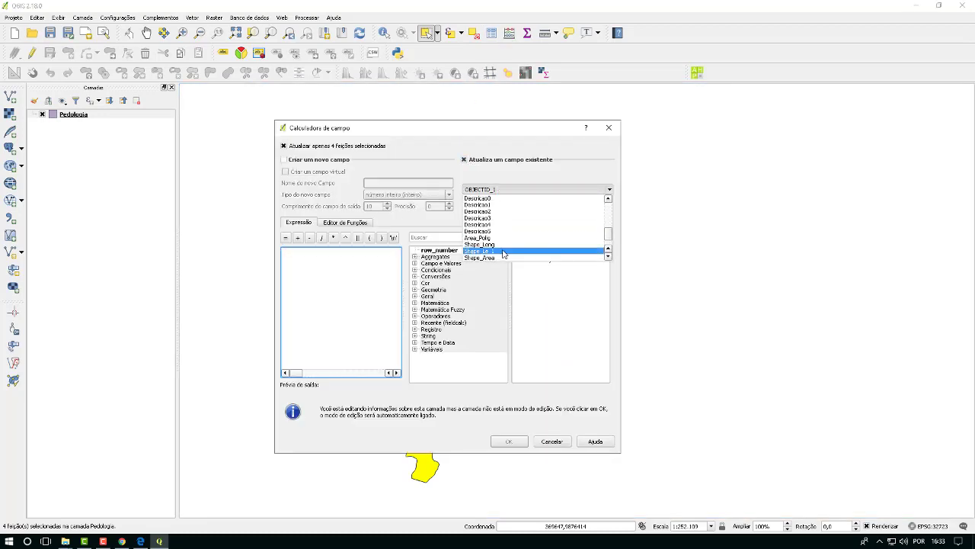
{"action": "left_click", "coordinate": [503, 251]}
{"action": "left_click", "coordinate": [351, 272]}
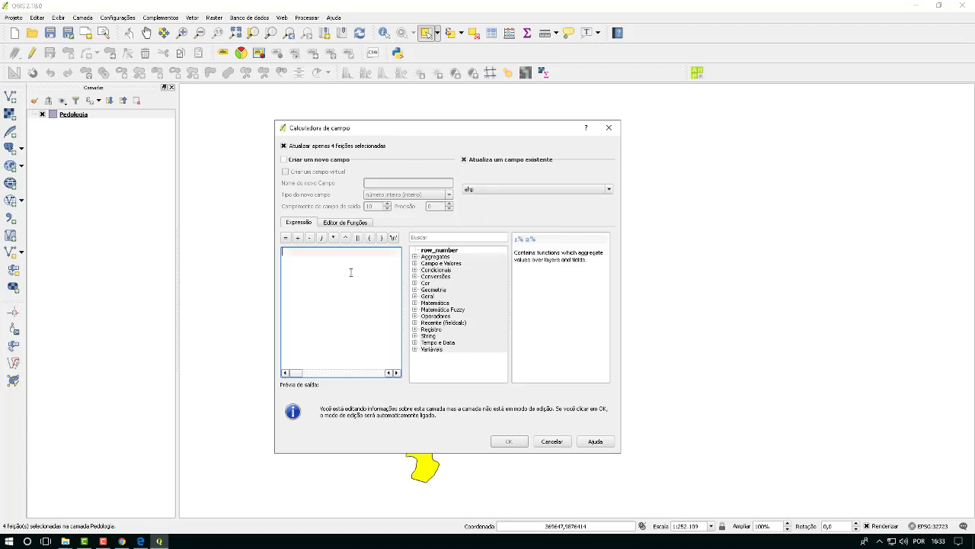
{"action": "type", "text": "2"}
{"action": "left_click", "coordinate": [521, 442]}
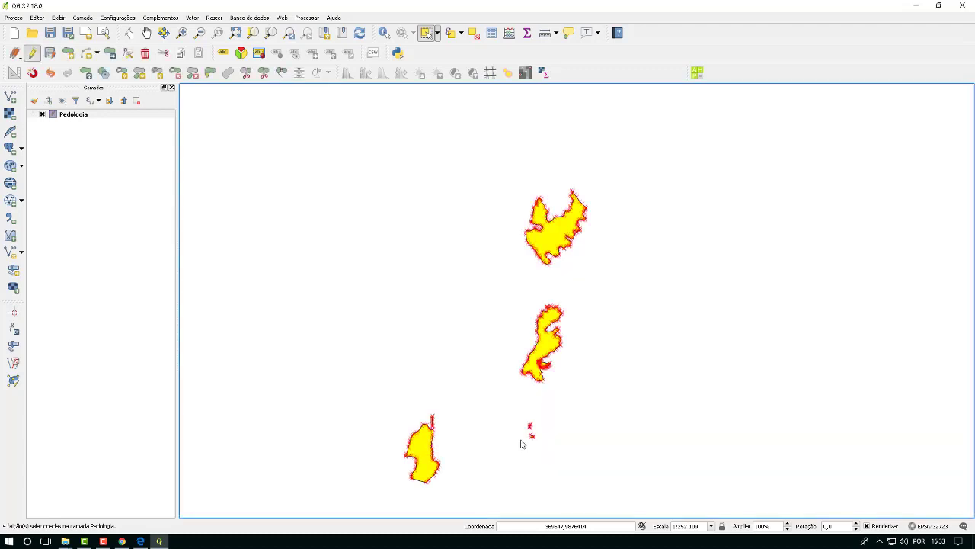
{"action": "left_click", "coordinate": [31, 54]}
{"action": "left_click", "coordinate": [441, 276]}
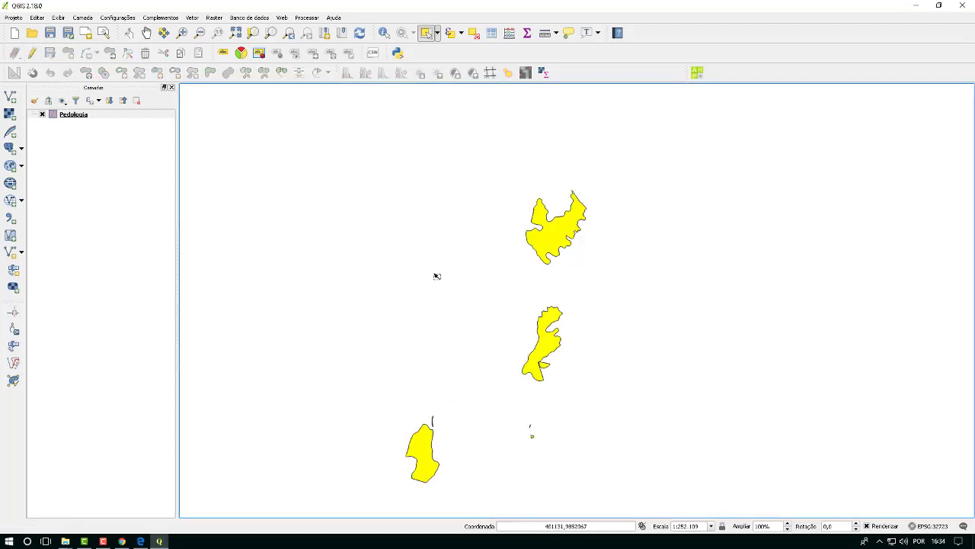
Replace the Pedologia layer's filter with one where Legenda equals 'GJo - Gleissolo Tiomórfico Órtico'
{"action": "left_click", "coordinate": [70, 114]}
{"action": "right_click", "coordinate": [70, 115]}
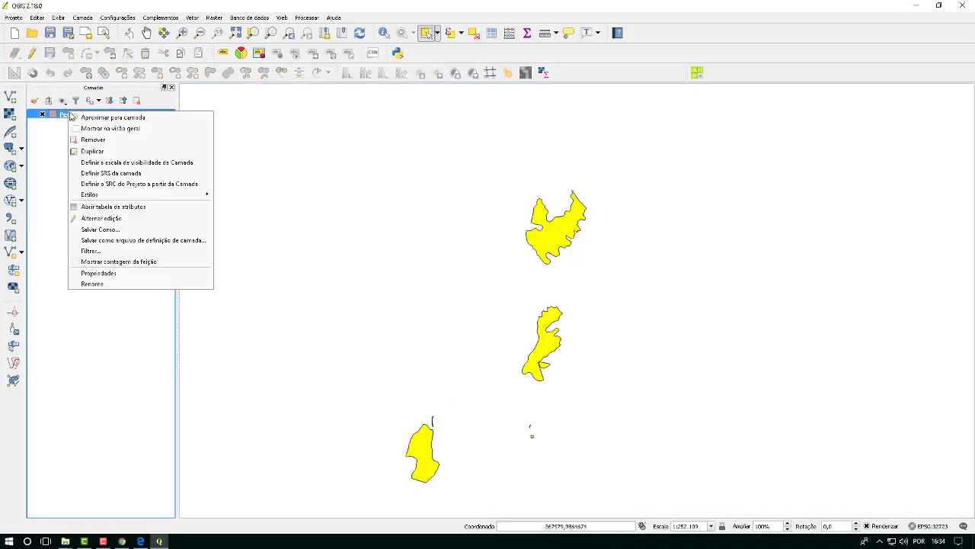
{"action": "left_click", "coordinate": [115, 253]}
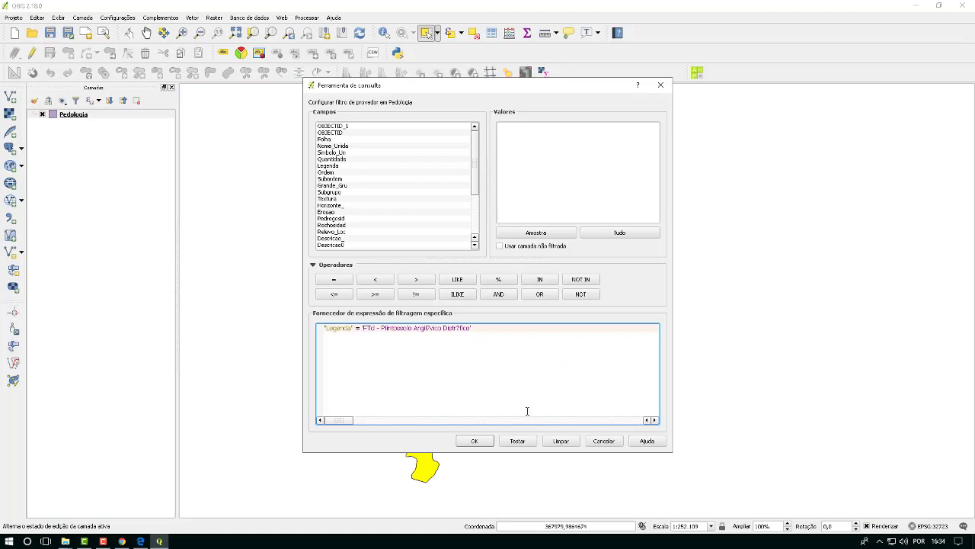
{"action": "left_click", "coordinate": [561, 440]}
{"action": "left_click", "coordinate": [335, 159]}
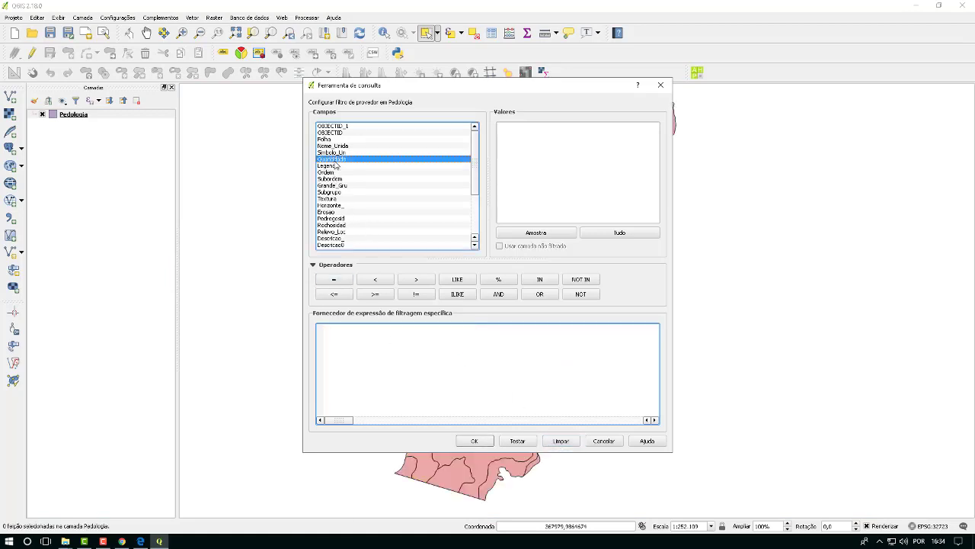
{"action": "double_click", "coordinate": [328, 165]}
{"action": "left_click", "coordinate": [334, 279]}
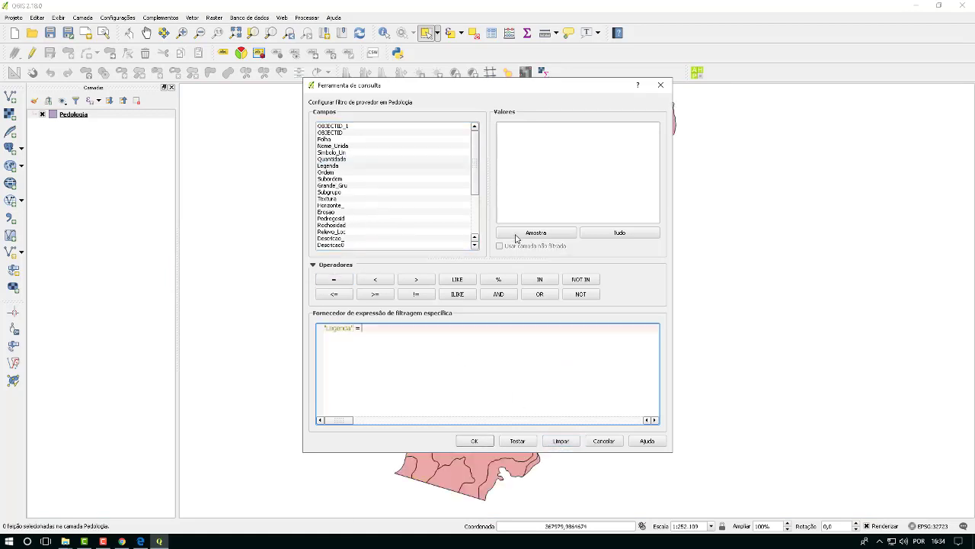
{"action": "left_click", "coordinate": [535, 232]}
{"action": "double_click", "coordinate": [538, 140]}
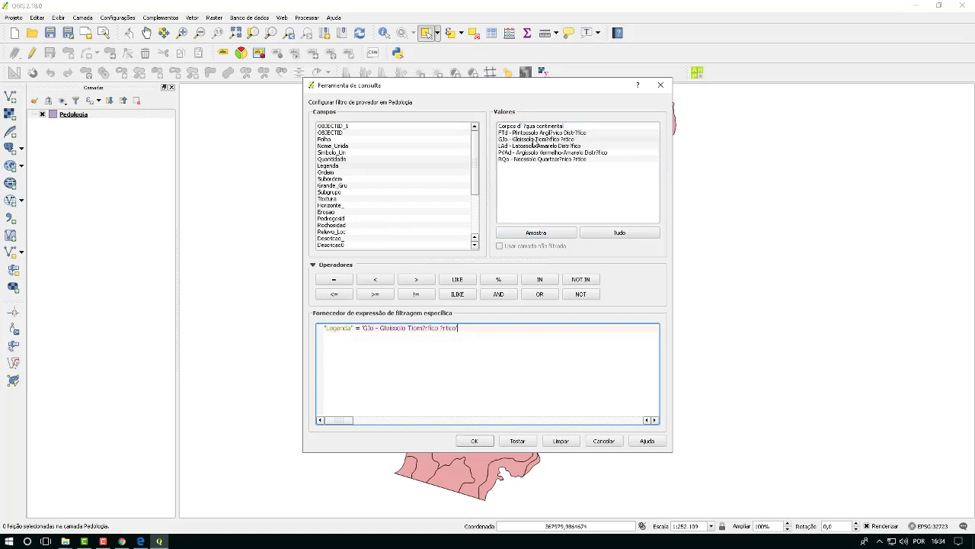
{"action": "left_click", "coordinate": [474, 440]}
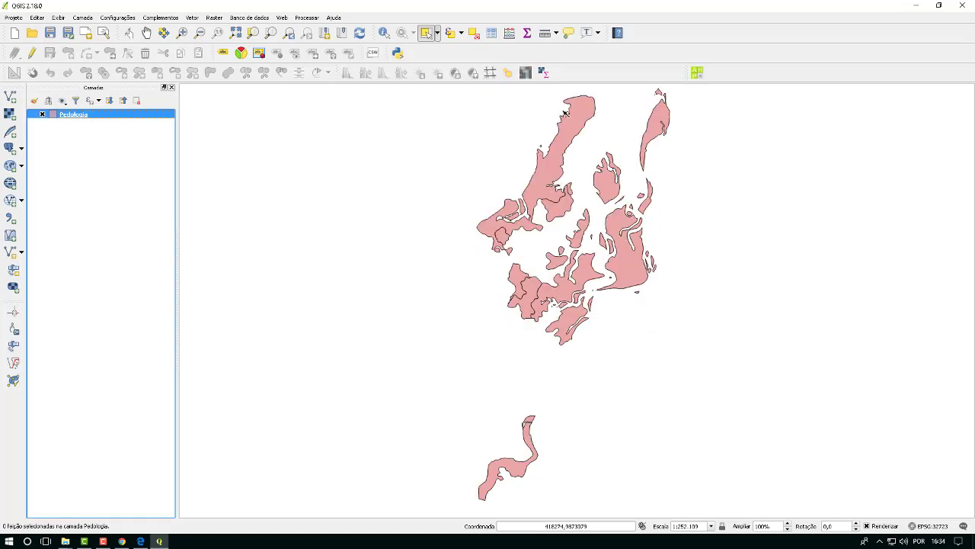
Select all the filtered Gleissolo features, update their existing ahp field with the class value, and save the layer edits
{"action": "left_click_drag", "start_coordinate": [411, 86], "coordinate": [747, 513]}
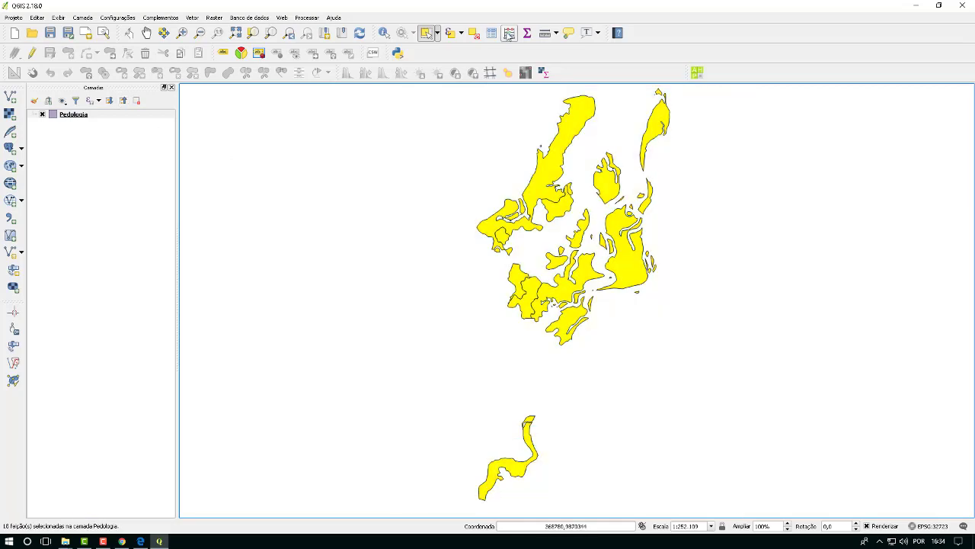
{"action": "left_click", "coordinate": [509, 33]}
{"action": "left_click", "coordinate": [464, 159]}
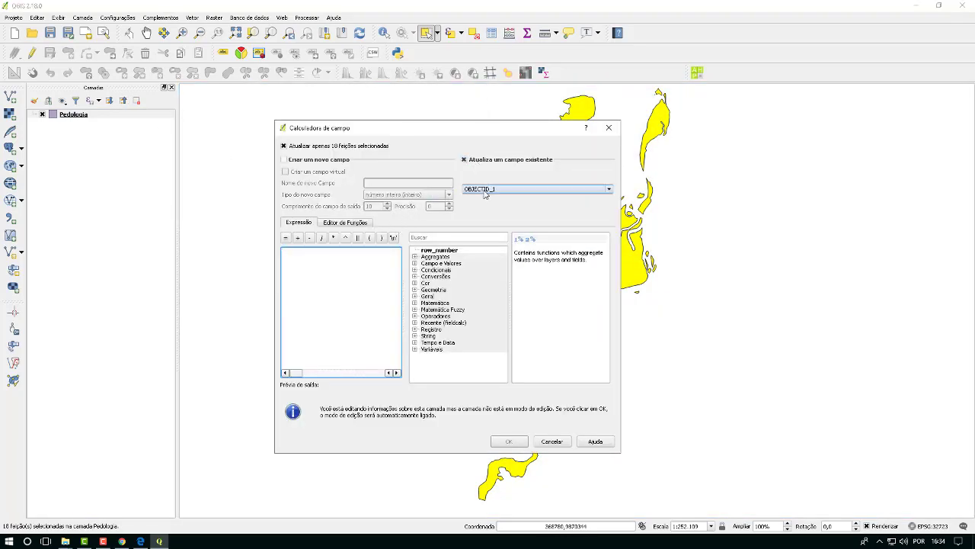
{"action": "left_click", "coordinate": [544, 189]}
{"action": "scroll", "coordinate": [506, 228], "scroll_direction": "down", "scroll_amount": 2}
{"action": "scroll", "coordinate": [506, 233], "scroll_direction": "down", "scroll_amount": 4}
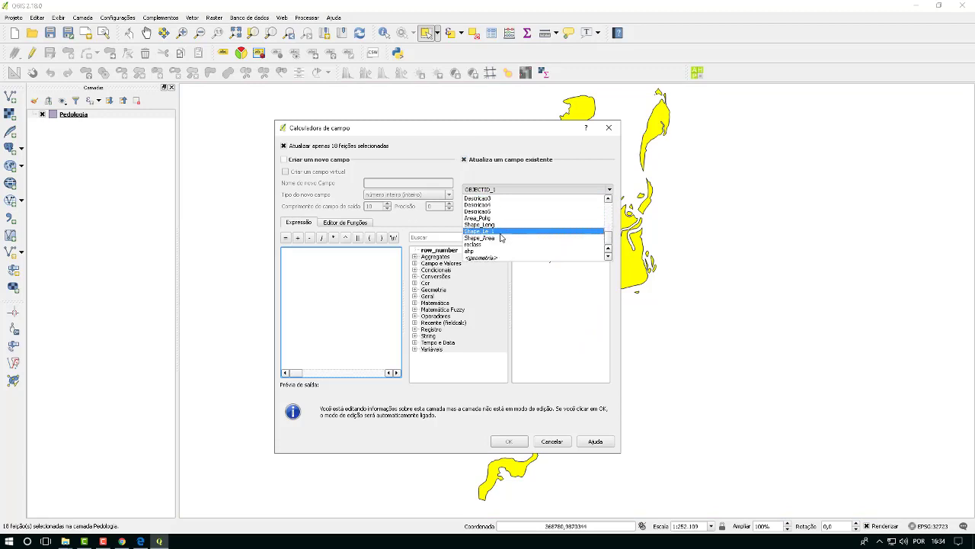
{"action": "left_click", "coordinate": [480, 254]}
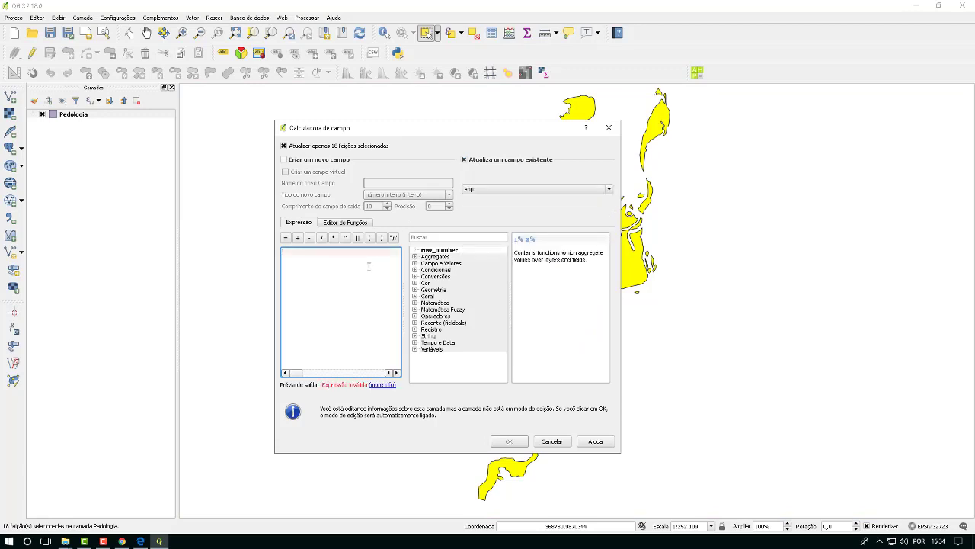
{"action": "left_click", "coordinate": [509, 441]}
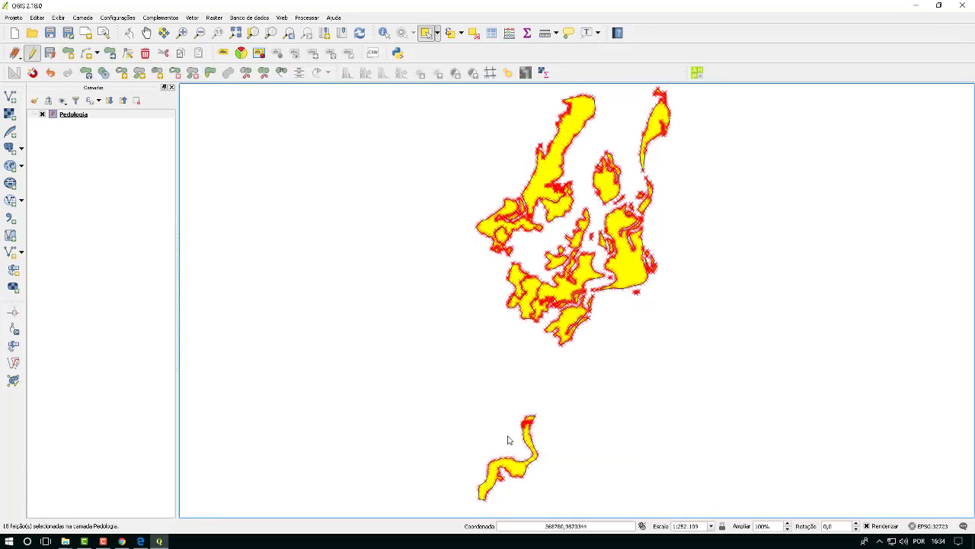
{"action": "left_click", "coordinate": [35, 54]}
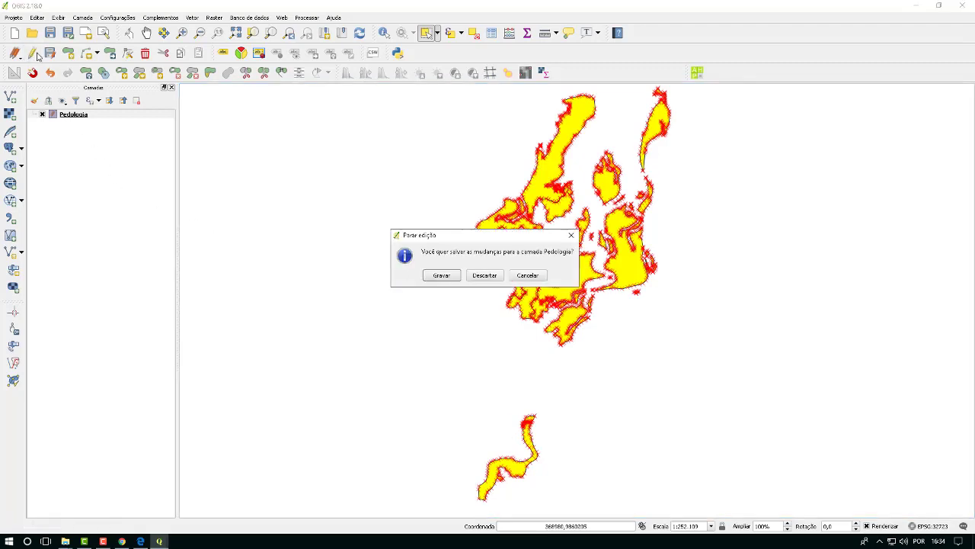
{"action": "left_click", "coordinate": [443, 278]}
Replace the Pedologia layer's filter with one where Legenda equals 'LAd - Latossolo Amarelo Distrófico'
{"action": "right_click", "coordinate": [84, 118]}
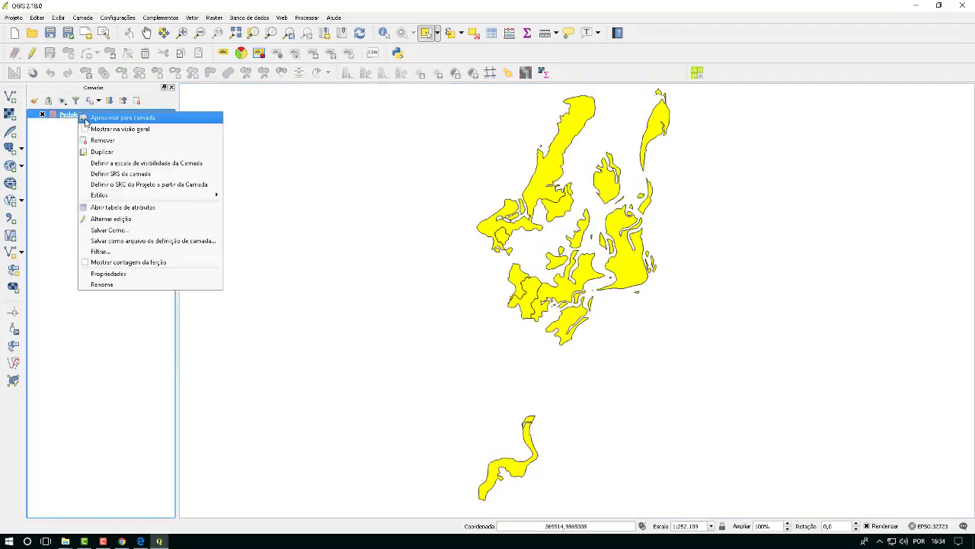
{"action": "left_click", "coordinate": [114, 253]}
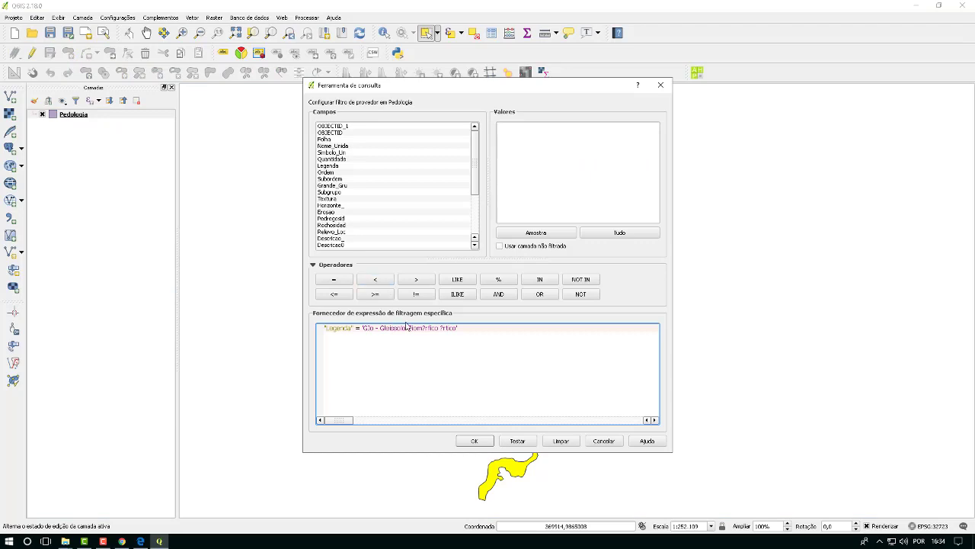
{"action": "left_click", "coordinate": [561, 440]}
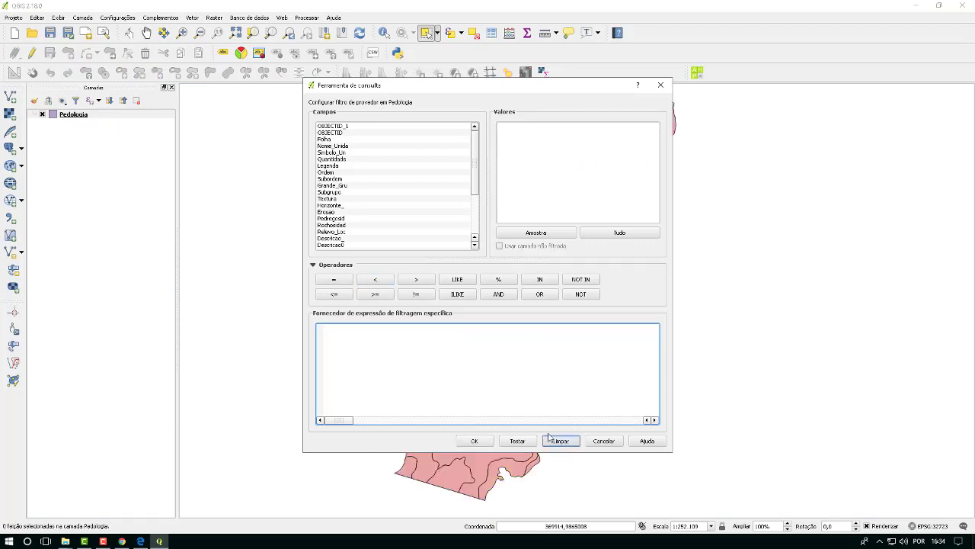
{"action": "left_click", "coordinate": [334, 167]}
{"action": "double_click", "coordinate": [337, 167]}
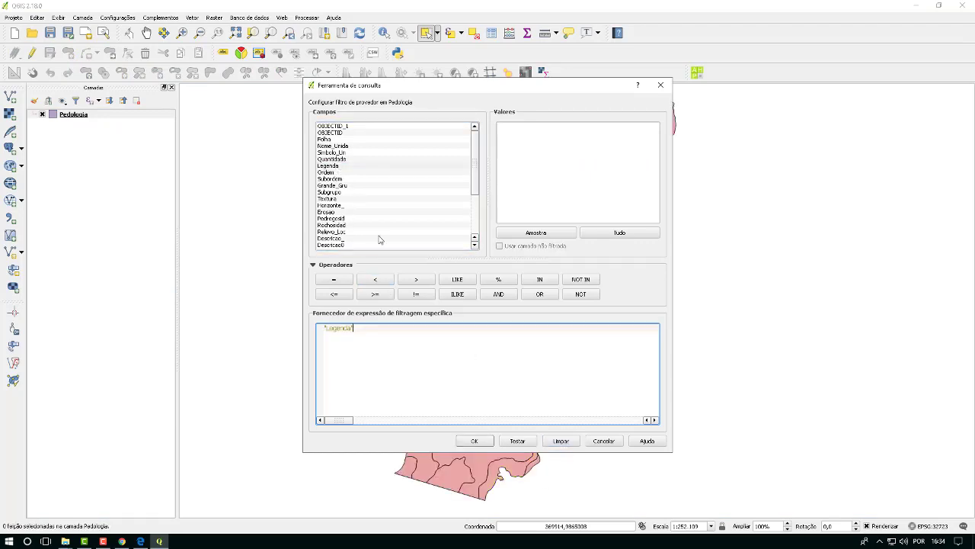
{"action": "left_click", "coordinate": [333, 279]}
{"action": "left_click", "coordinate": [527, 234]}
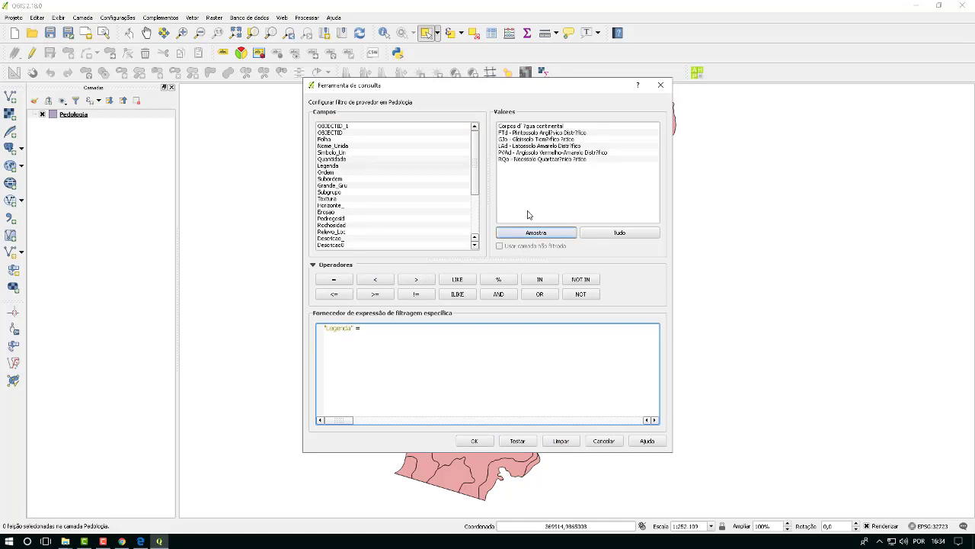
{"action": "double_click", "coordinate": [527, 146]}
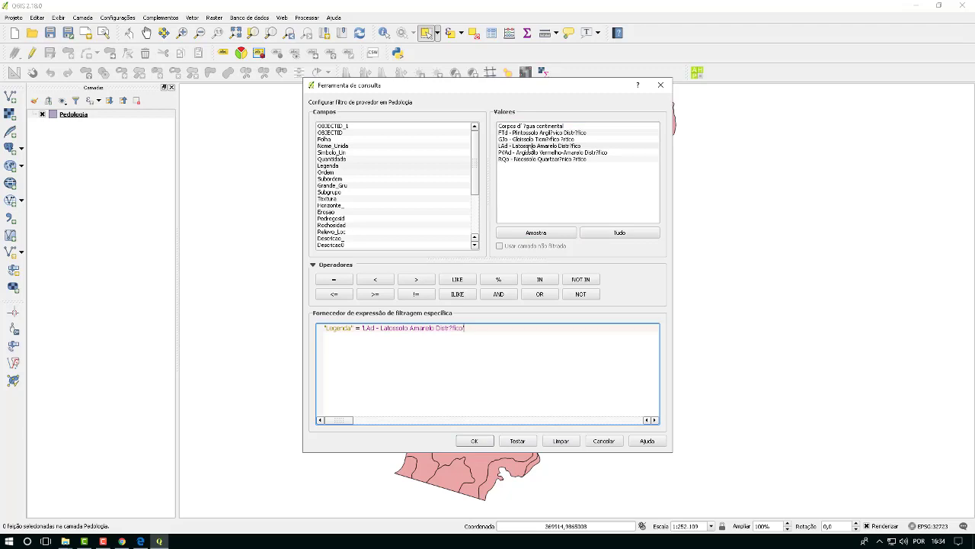
{"action": "left_click", "coordinate": [484, 442]}
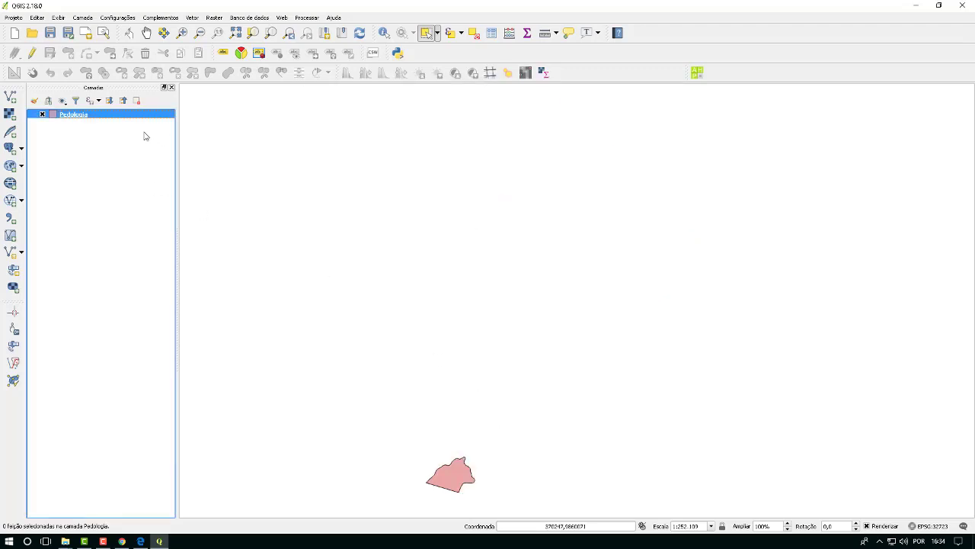
Zoom to the extent of the filtered Pedologia layer and select its Latossolo Amarelo feature on the map
{"action": "right_click", "coordinate": [63, 117]}
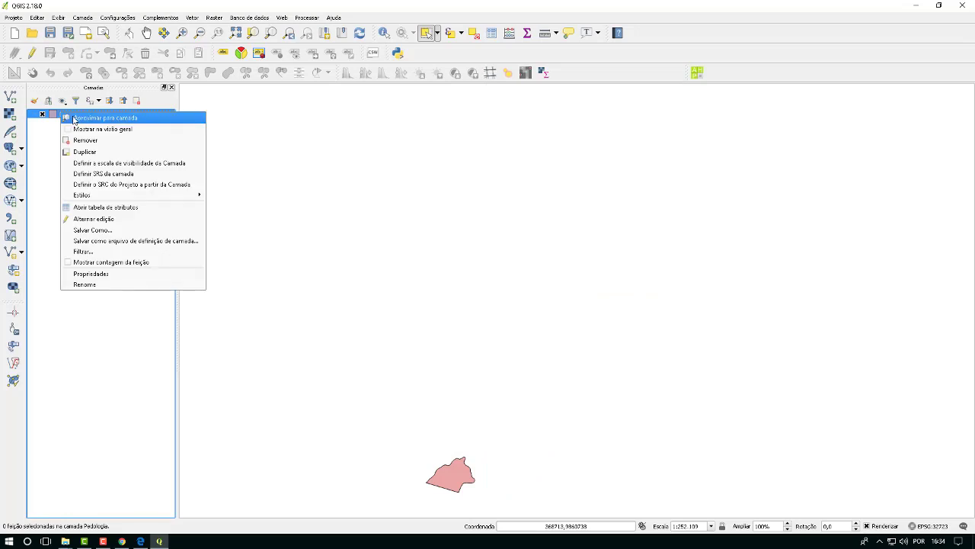
{"action": "left_click", "coordinate": [80, 120]}
{"action": "left_click_drag", "start_coordinate": [893, 517], "coordinate": [892, 518]}
Update the existing ahp field of the selected Latossolo Amarelo feature to '4' and save the layer edits
{"action": "left_click", "coordinate": [509, 32]}
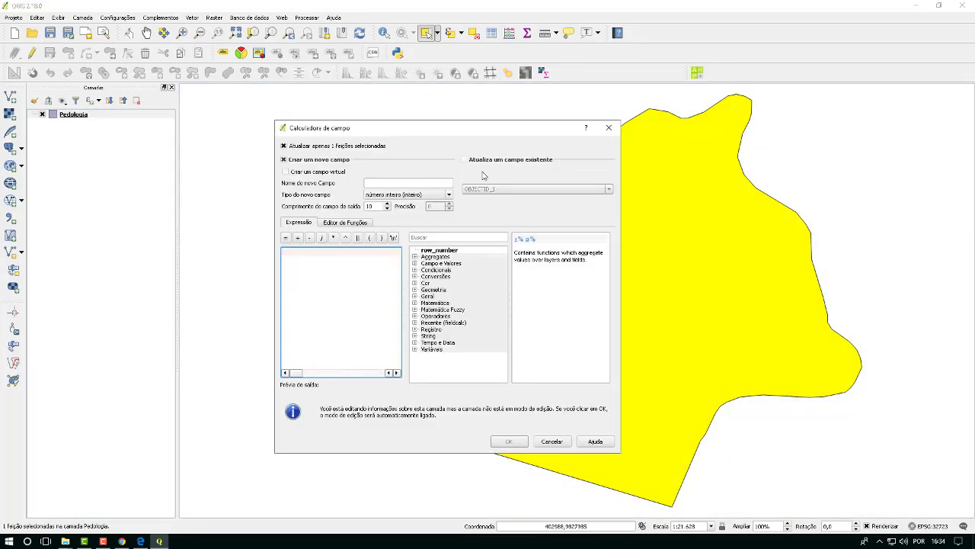
{"action": "left_click", "coordinate": [464, 160]}
{"action": "left_click", "coordinate": [496, 188]}
{"action": "scroll", "coordinate": [502, 253], "scroll_direction": "down", "scroll_amount": 2}
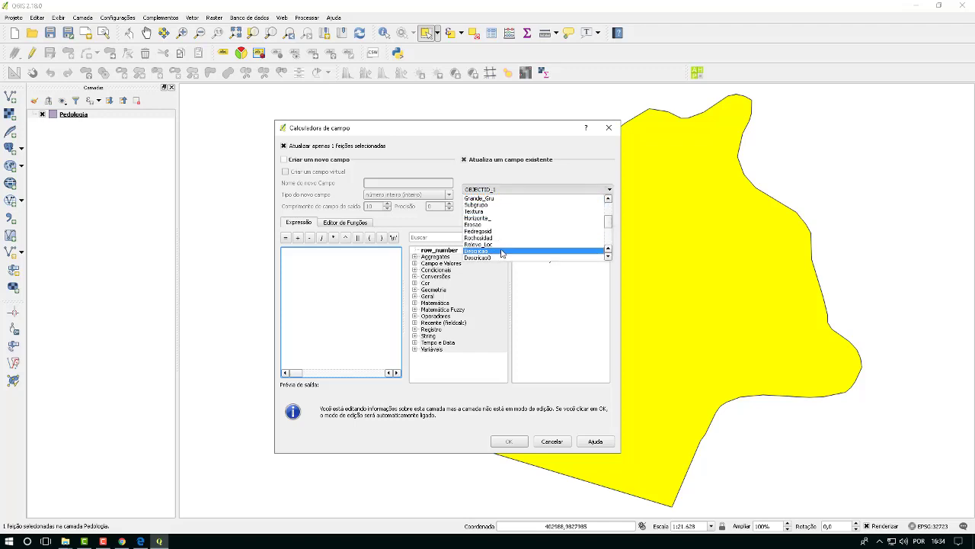
{"action": "scroll", "coordinate": [501, 253], "scroll_direction": "down", "scroll_amount": 3}
{"action": "left_click", "coordinate": [486, 251]}
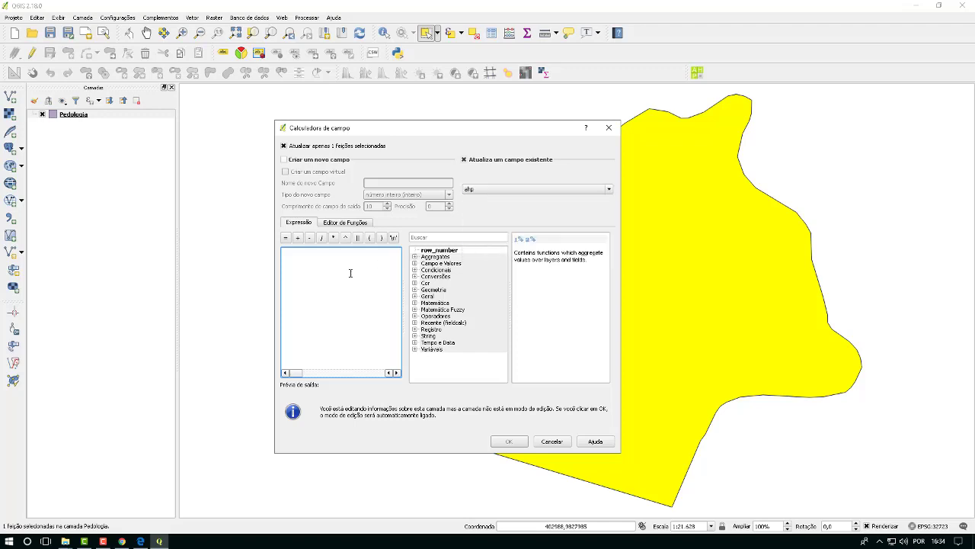
{"action": "left_click", "coordinate": [350, 273]}
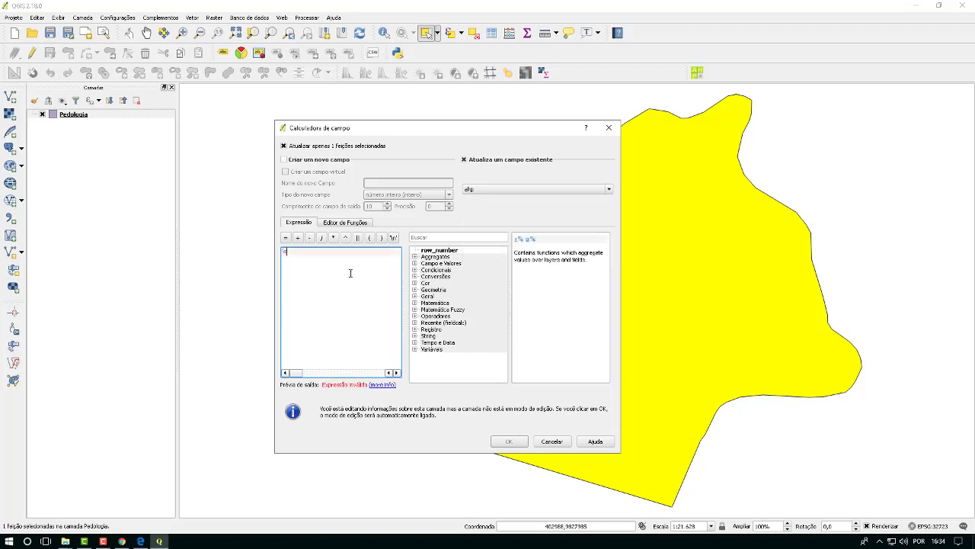
{"action": "left_click", "coordinate": [509, 441]}
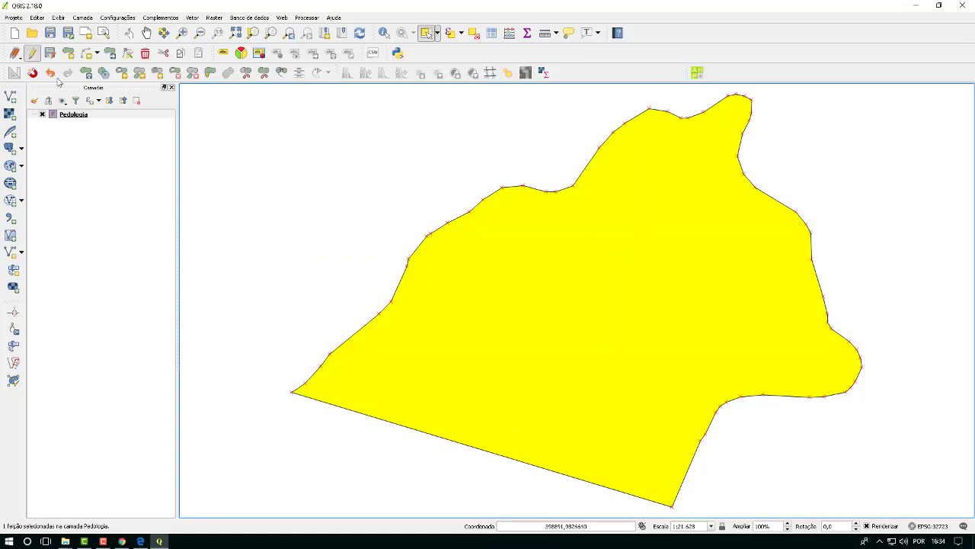
{"action": "left_click", "coordinate": [32, 53]}
{"action": "left_click", "coordinate": [440, 274]}
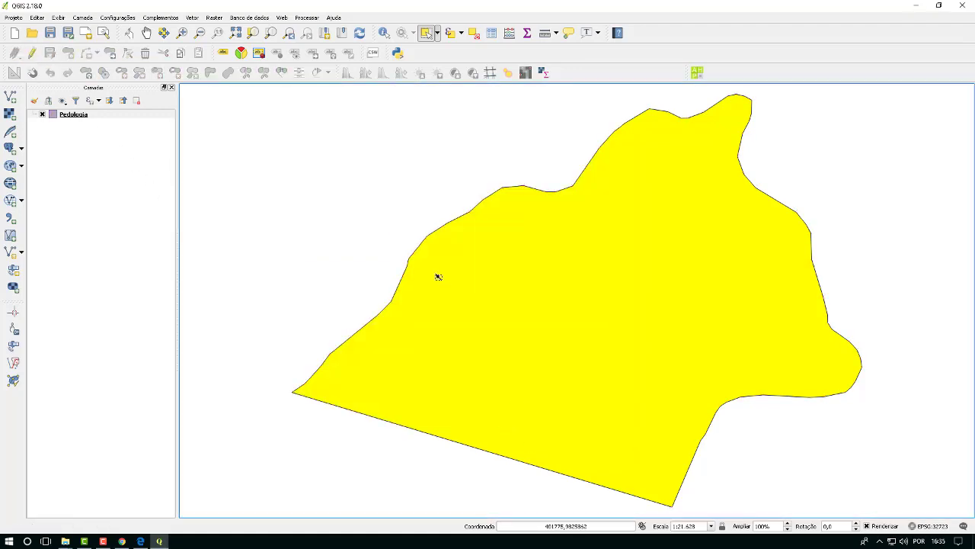
Replace the Pedologia layer's filter with one where Legenda equals 'PVAd - Argissolo Vermelho-Amarelo Distrófico'
{"action": "right_click", "coordinate": [75, 120]}
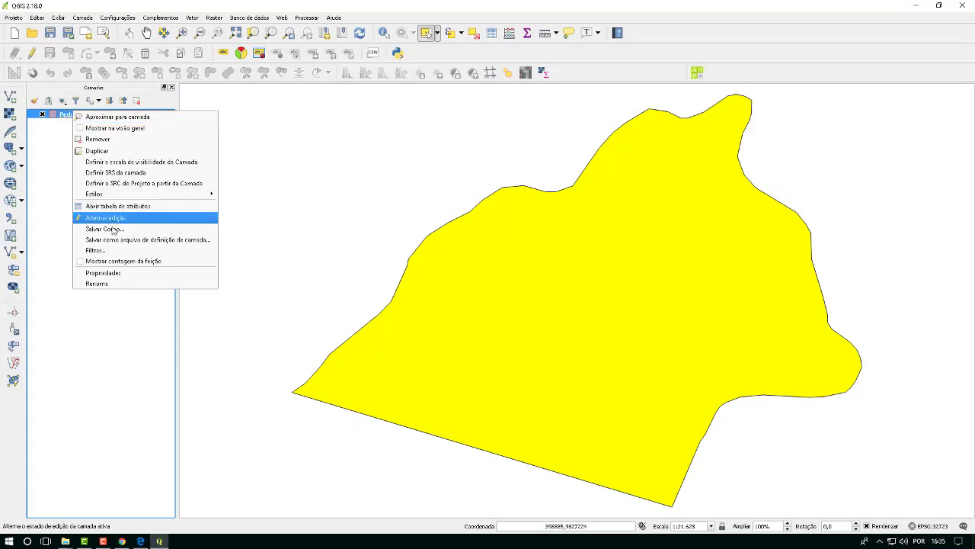
{"action": "left_click", "coordinate": [118, 251]}
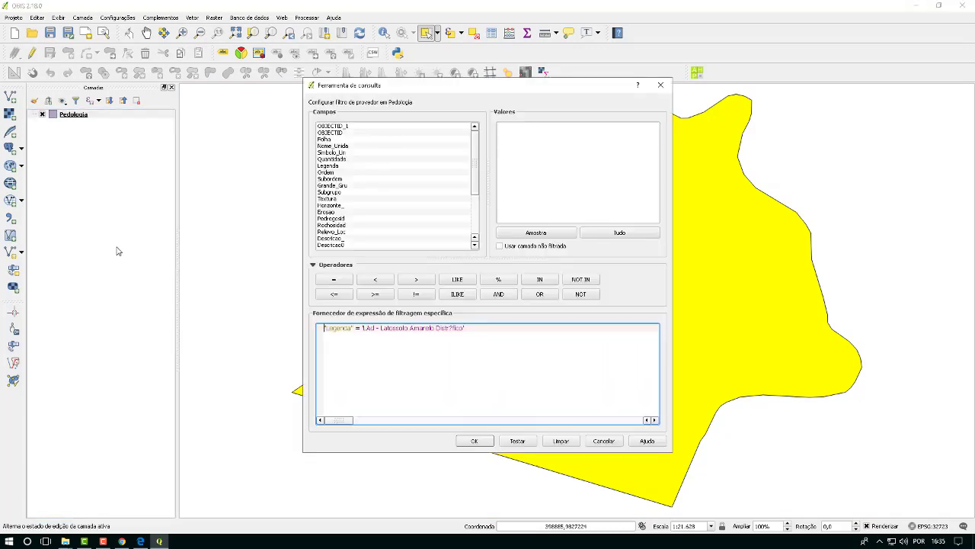
{"action": "left_click", "coordinate": [561, 442]}
{"action": "left_click", "coordinate": [343, 166]}
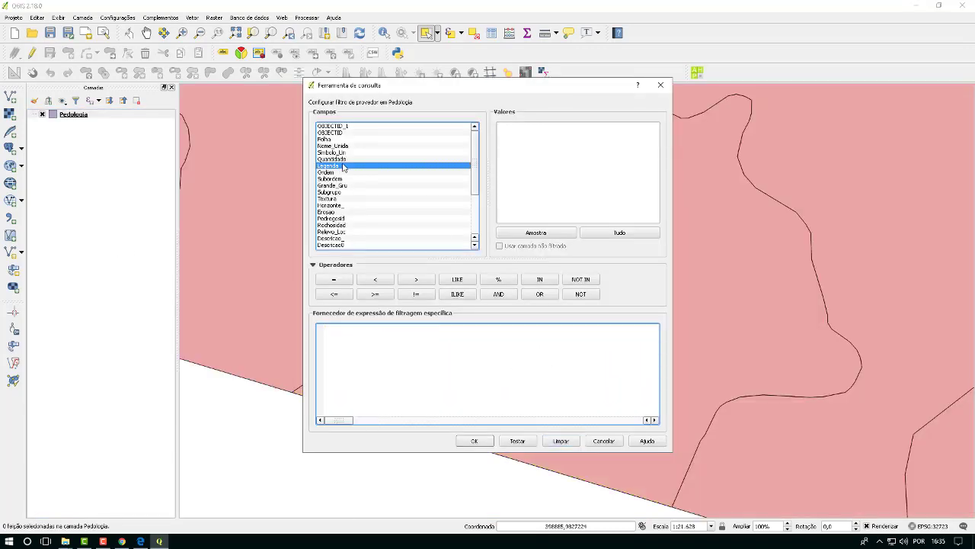
{"action": "double_click", "coordinate": [337, 167]}
{"action": "left_click", "coordinate": [339, 280]}
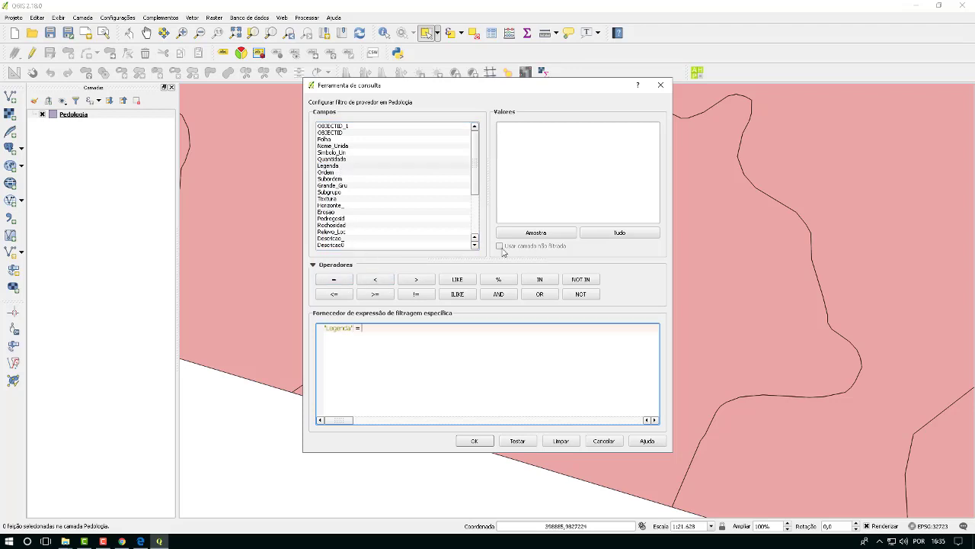
{"action": "left_click", "coordinate": [521, 234]}
{"action": "double_click", "coordinate": [533, 153]}
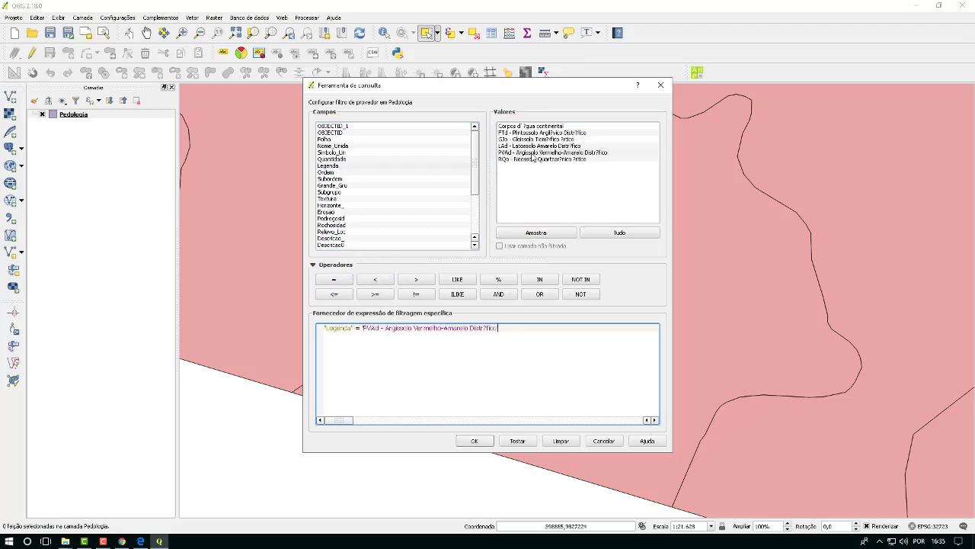
{"action": "left_click", "coordinate": [473, 441]}
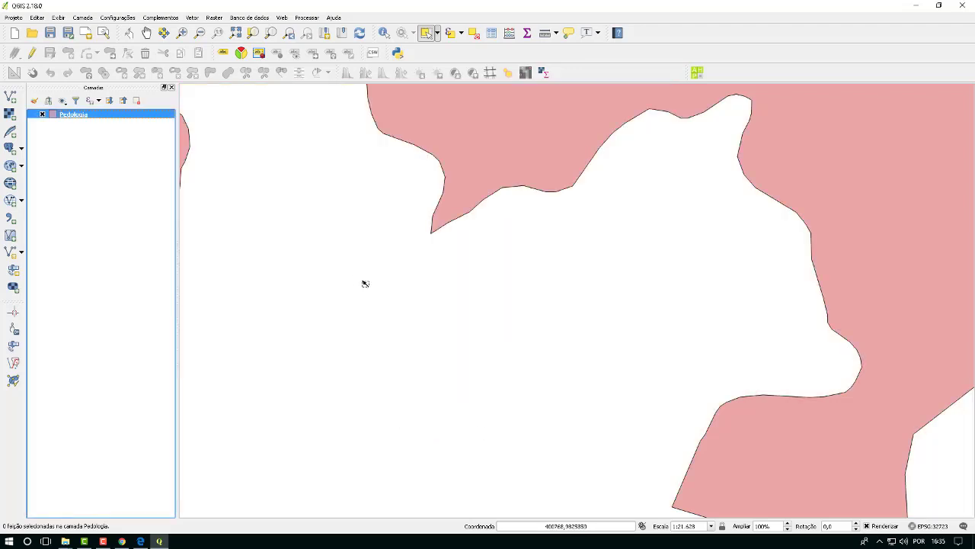
Select all the filtered Argissolo Vermelho-Amarelo features on the map
{"action": "scroll", "coordinate": [396, 284], "scroll_direction": "down", "scroll_amount": 2}
{"action": "scroll", "coordinate": [430, 286], "scroll_direction": "down", "scroll_amount": 1}
{"action": "left_click_drag", "start_coordinate": [357, 88], "coordinate": [589, 318]}
Update the existing ahp field of the selected Argissolo features to '5' and save the layer edits
{"action": "left_click", "coordinate": [509, 33]}
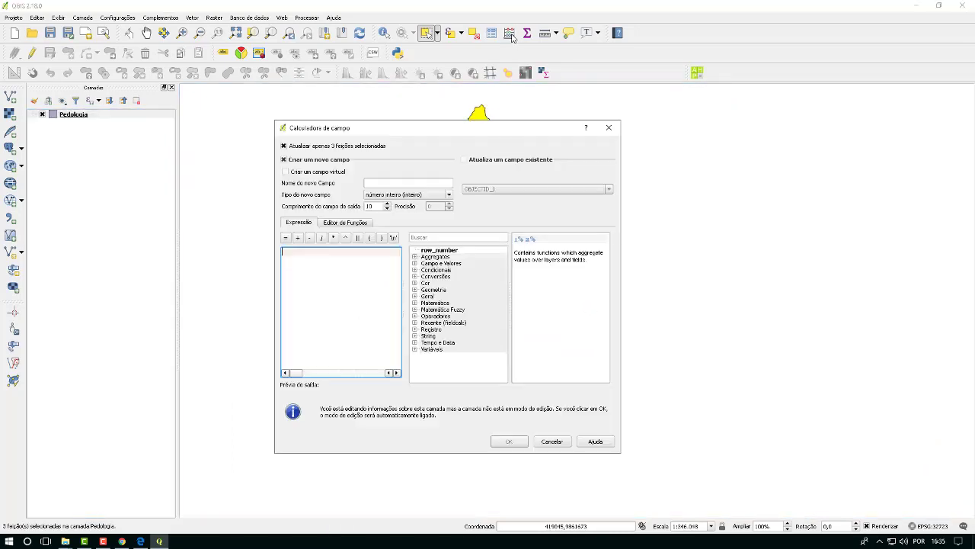
{"action": "left_click", "coordinate": [463, 159]}
{"action": "left_click", "coordinate": [503, 189]}
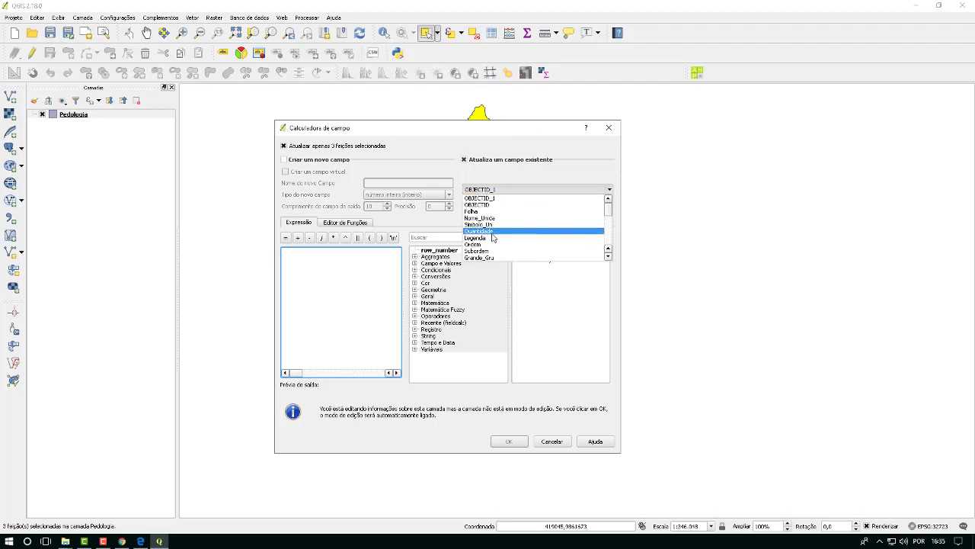
{"action": "scroll", "coordinate": [493, 238], "scroll_direction": "down", "scroll_amount": 2}
{"action": "scroll", "coordinate": [493, 238], "scroll_direction": "down", "scroll_amount": 2}
{"action": "left_click", "coordinate": [494, 253]}
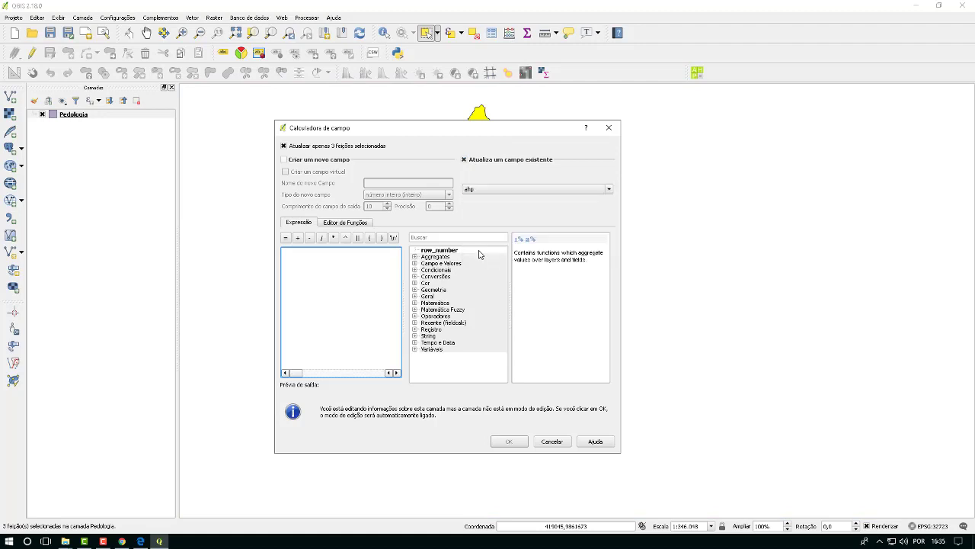
{"action": "left_click", "coordinate": [375, 264]}
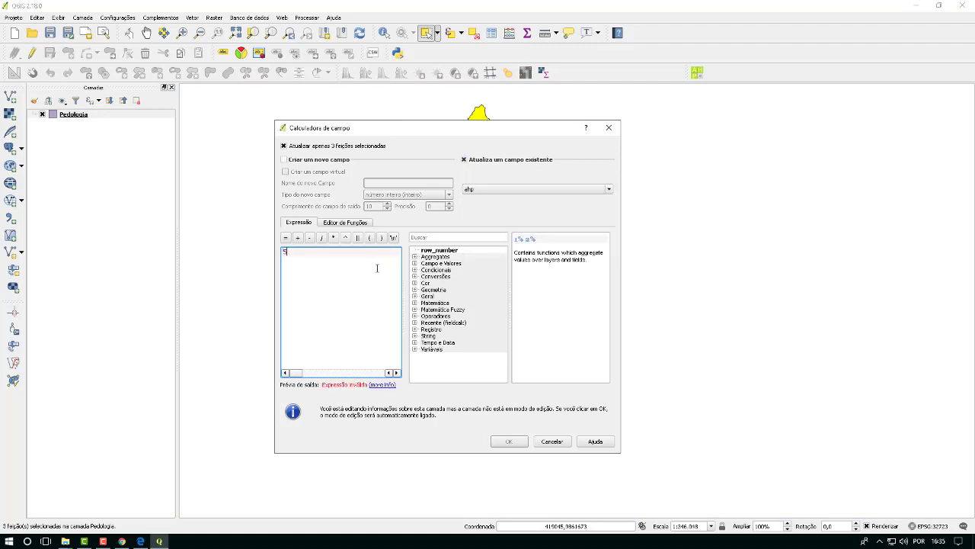
{"action": "left_click", "coordinate": [509, 440]}
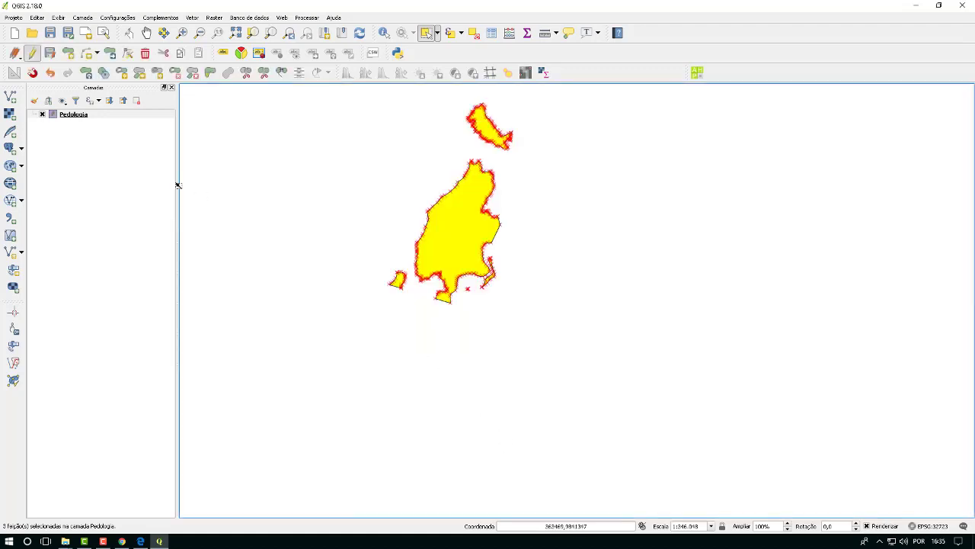
{"action": "left_click", "coordinate": [32, 57]}
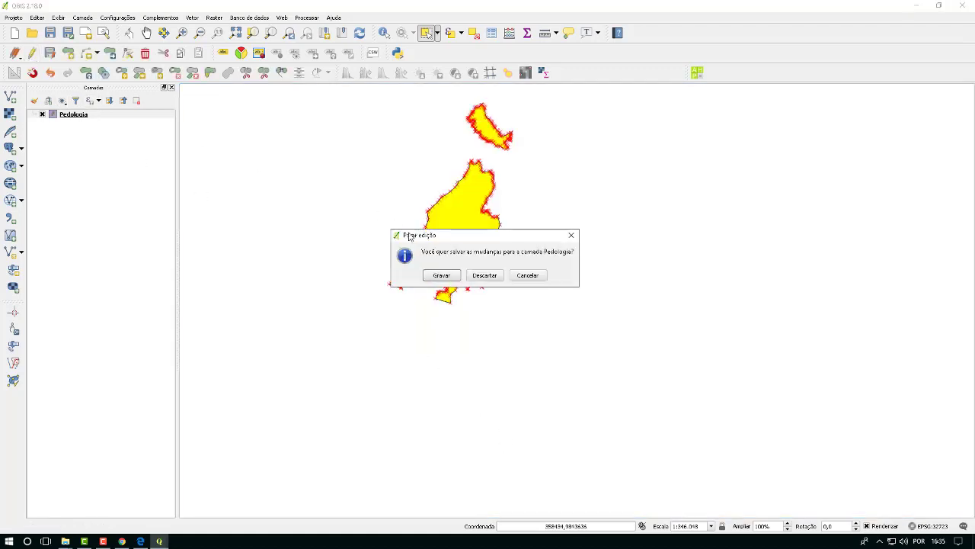
{"action": "left_click", "coordinate": [441, 274]}
Replace the Pedologia layer's filter with one where Legenda equals 'RQo - Neossolo Quartzarênico Órtico'
{"action": "right_click", "coordinate": [86, 115]}
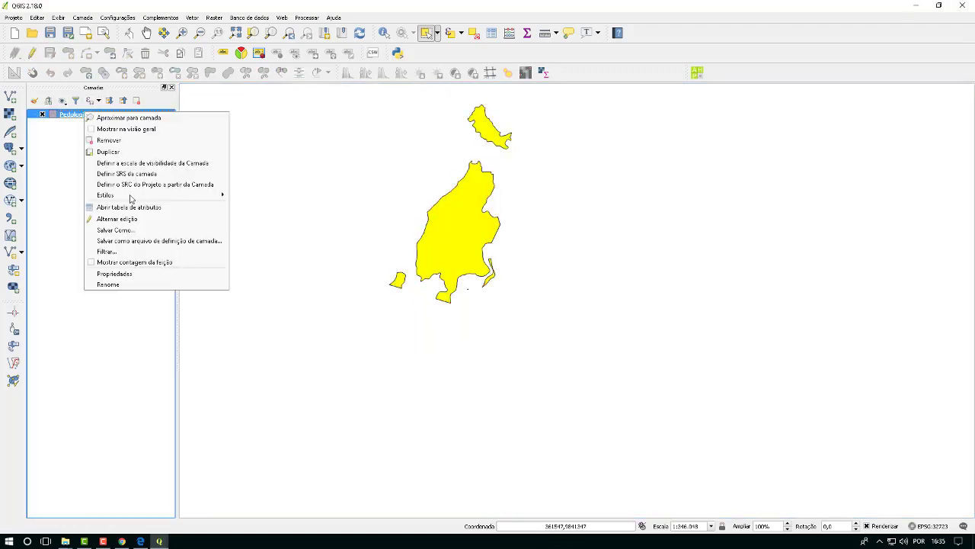
{"action": "left_click", "coordinate": [139, 253]}
{"action": "left_click", "coordinate": [561, 440]}
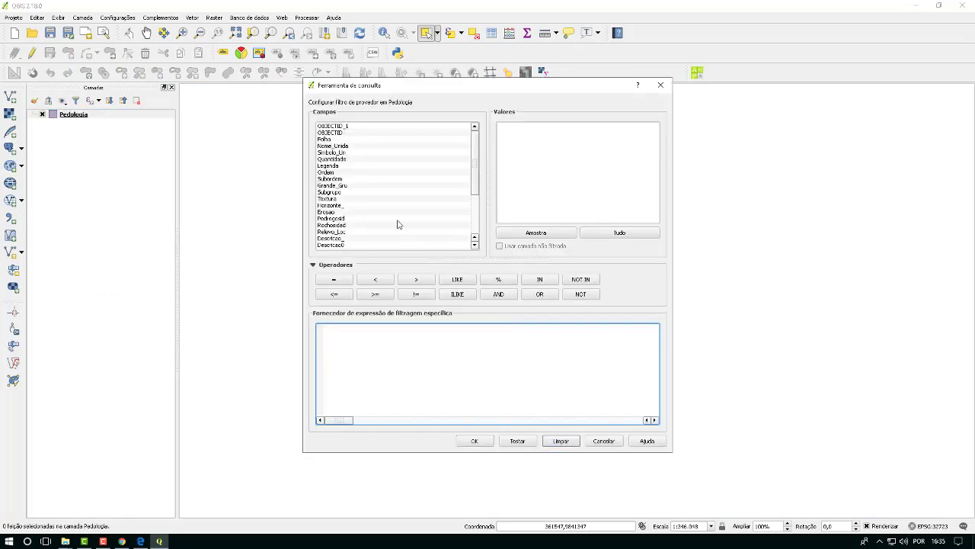
{"action": "double_click", "coordinate": [332, 165]}
{"action": "left_click", "coordinate": [535, 232]}
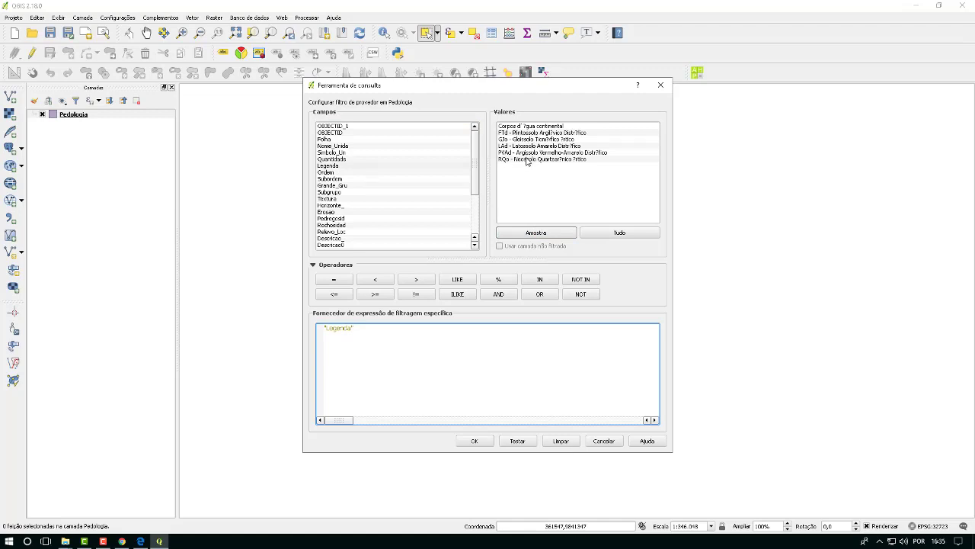
{"action": "left_click", "coordinate": [334, 280]}
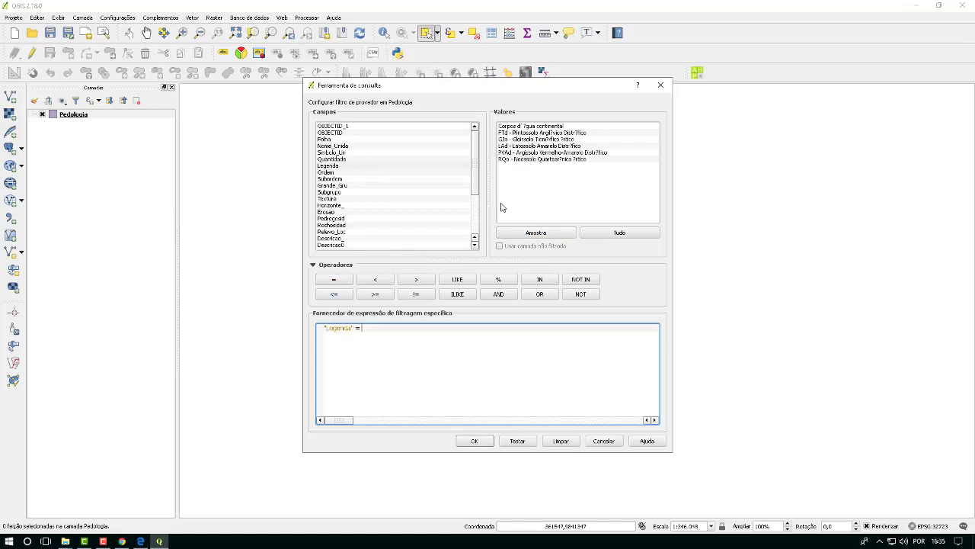
{"action": "double_click", "coordinate": [526, 158]}
{"action": "left_click", "coordinate": [474, 441]}
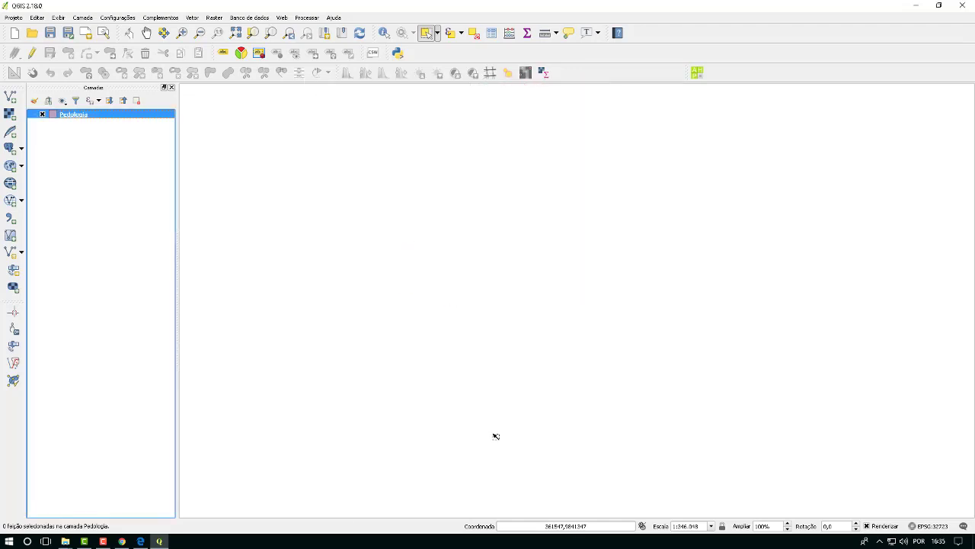
Zoom to the extent of the filtered Pedologia layer and select all its Neossolo Quartzarênico features
{"action": "right_click", "coordinate": [89, 119]}
{"action": "left_click", "coordinate": [98, 122]}
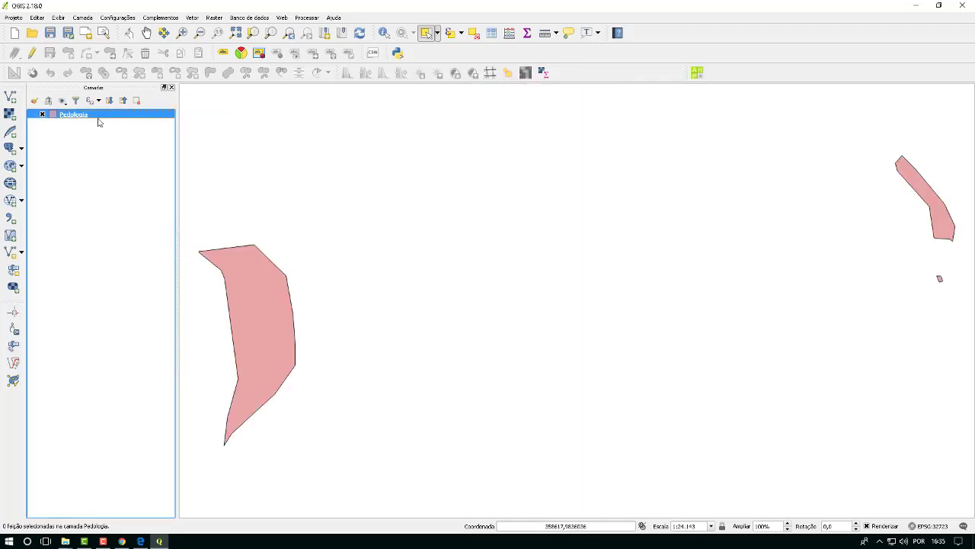
{"action": "left_click_drag", "start_coordinate": [192, 93], "coordinate": [973, 458]}
Update the existing ahp field of the selected Neossolo features to '6' and save the layer edits
{"action": "left_click", "coordinate": [509, 33]}
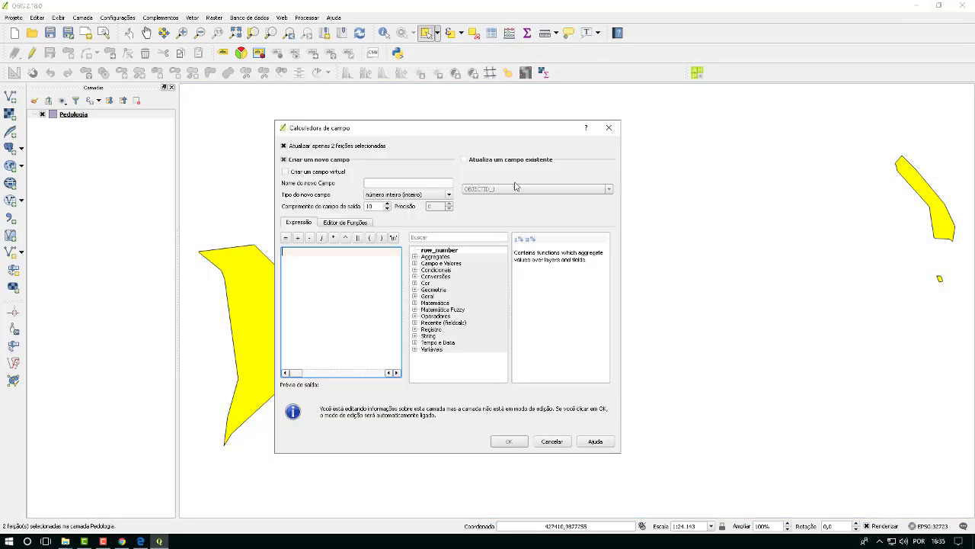
{"action": "left_click", "coordinate": [464, 160]}
{"action": "left_click", "coordinate": [503, 188]}
{"action": "scroll", "coordinate": [497, 221], "scroll_direction": "down", "scroll_amount": 5}
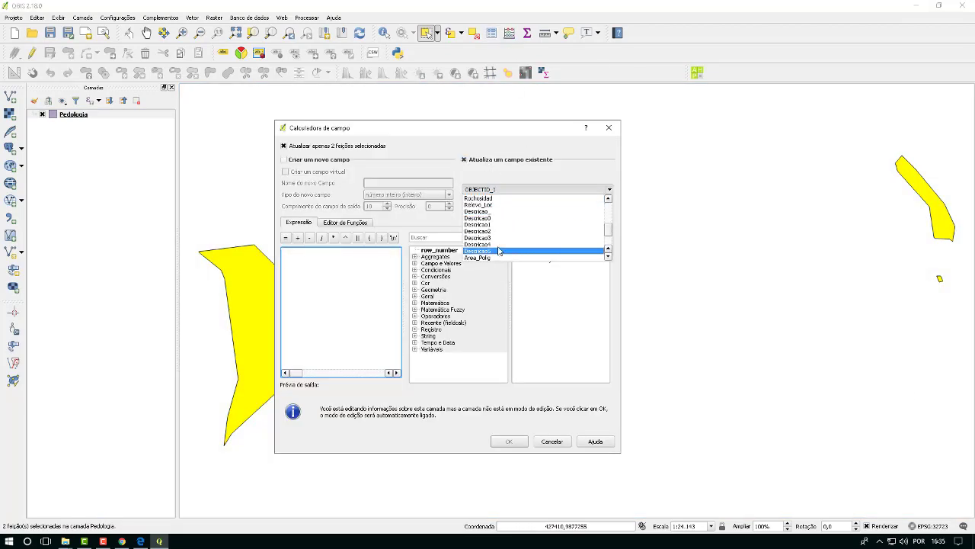
{"action": "scroll", "coordinate": [499, 251], "scroll_direction": "down", "scroll_amount": 2}
{"action": "left_click", "coordinate": [501, 252]}
{"action": "left_click", "coordinate": [371, 266]}
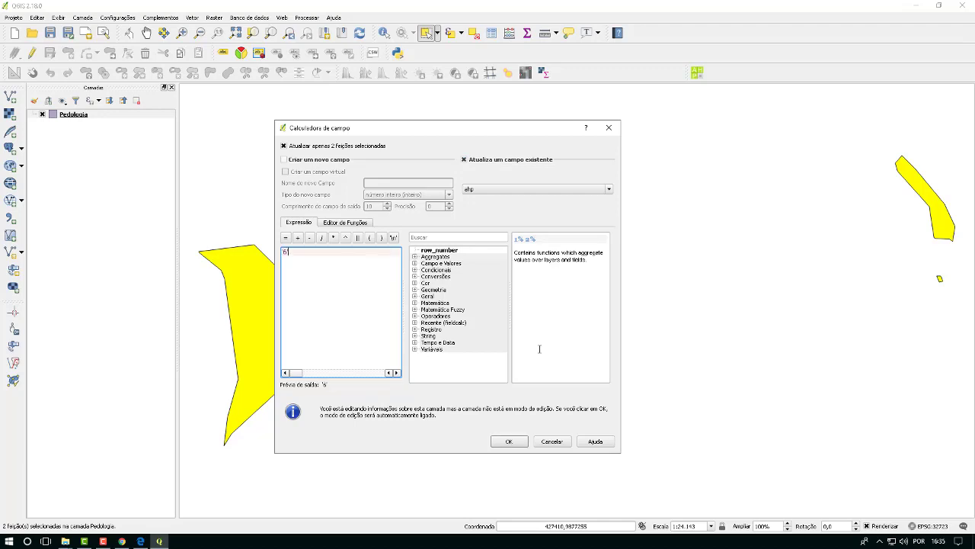
{"action": "left_click", "coordinate": [522, 441]}
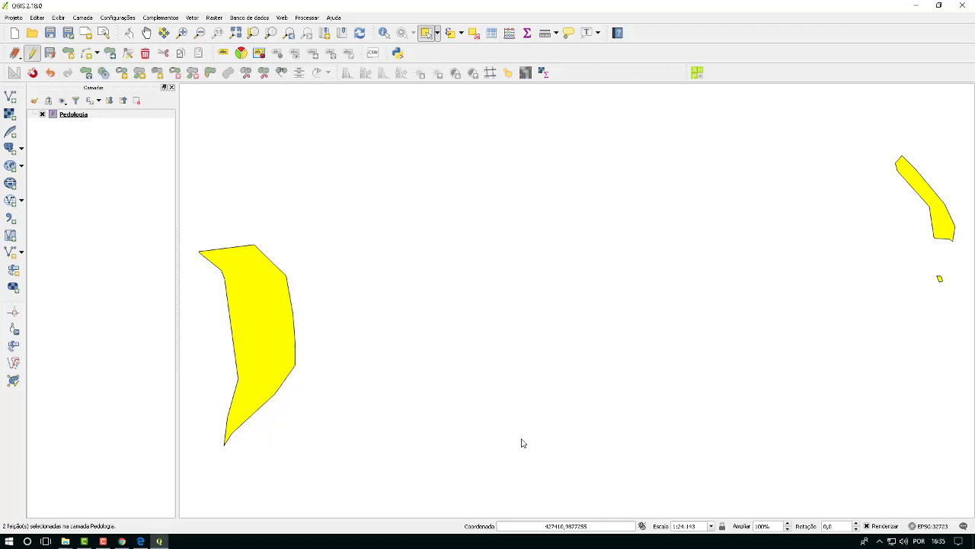
{"action": "left_click", "coordinate": [31, 54]}
{"action": "left_click", "coordinate": [442, 275]}
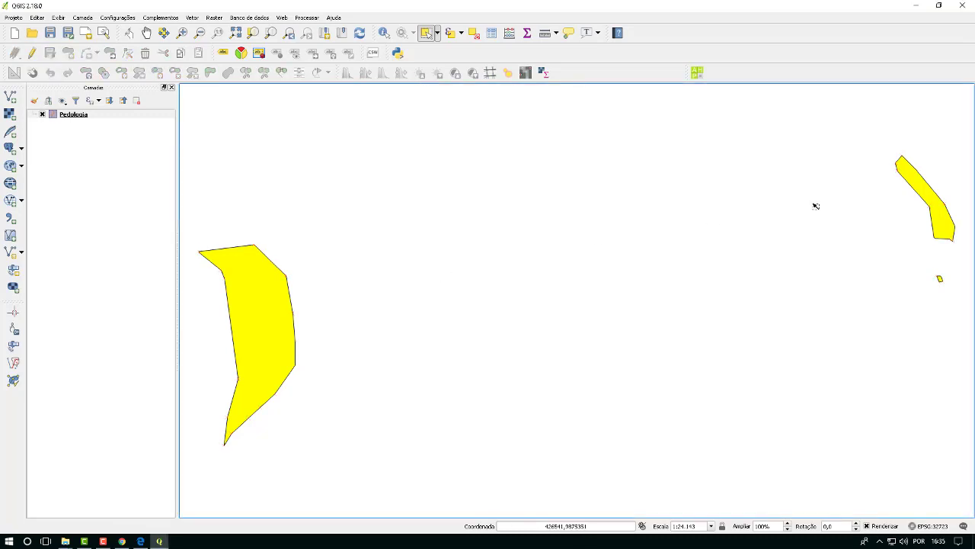
Clear the Pedologia layer's Legenda filter so that all soil classes are included again
{"action": "right_click", "coordinate": [97, 118]}
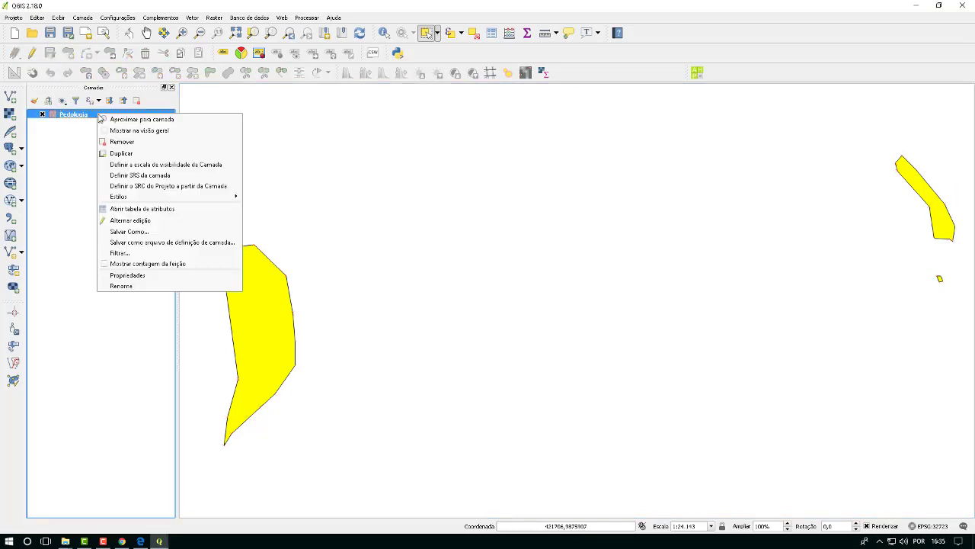
{"action": "left_click", "coordinate": [131, 256]}
{"action": "left_click", "coordinate": [561, 441]}
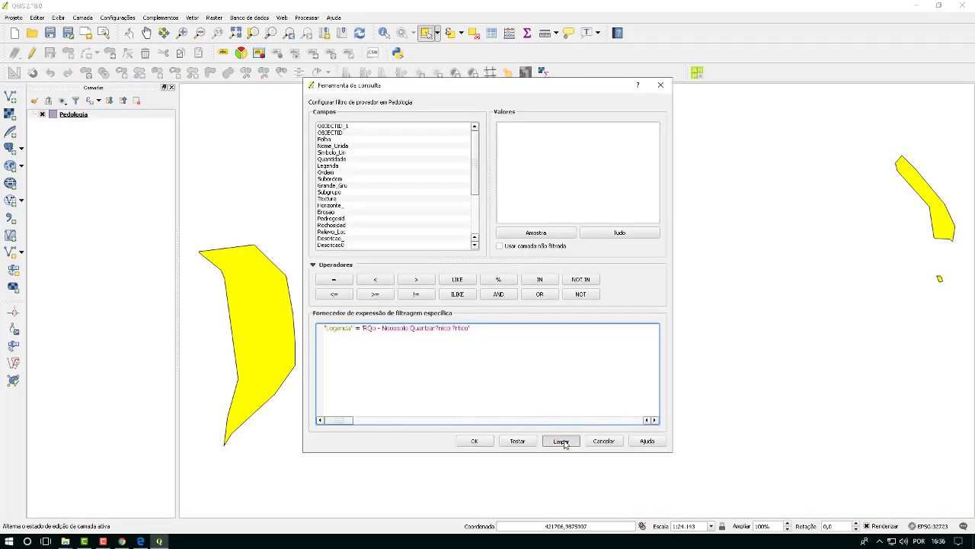
{"action": "left_click", "coordinate": [475, 441]}
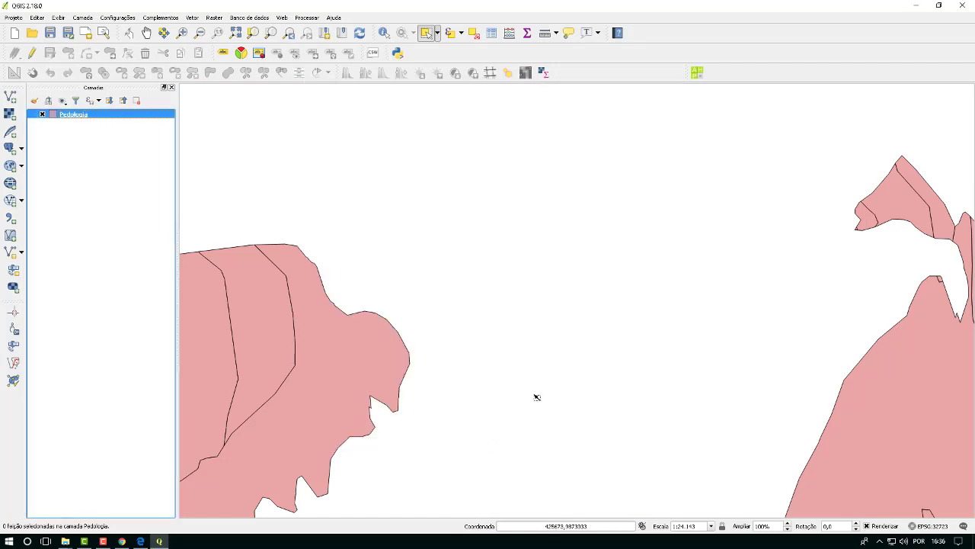
Bring the whole Pedologia layer into view and open the Processing Toolbox
{"action": "scroll", "coordinate": [570, 329], "scroll_direction": "down", "scroll_amount": 4}
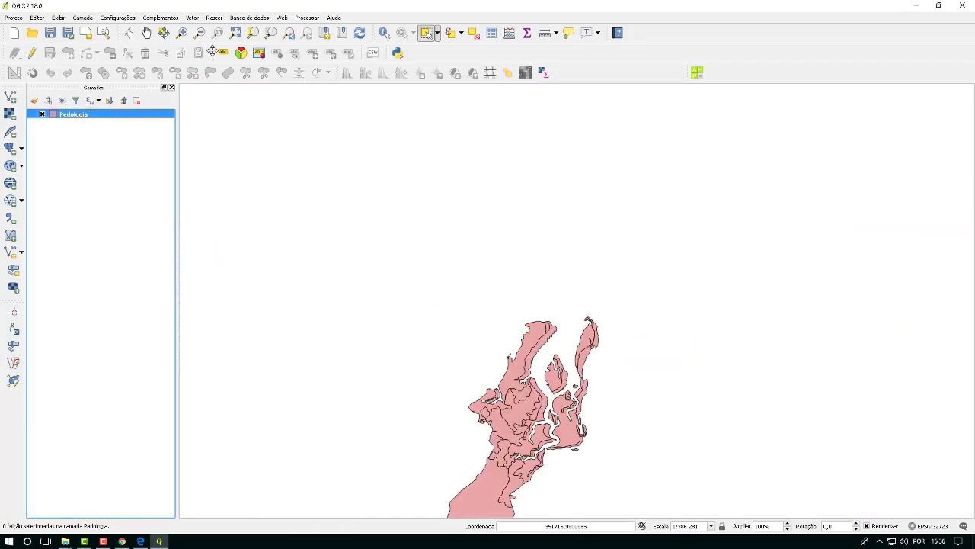
{"action": "left_click", "coordinate": [146, 33]}
{"action": "left_click_drag", "start_coordinate": [533, 396], "coordinate": [497, 188]}
{"action": "left_click", "coordinate": [304, 18]}
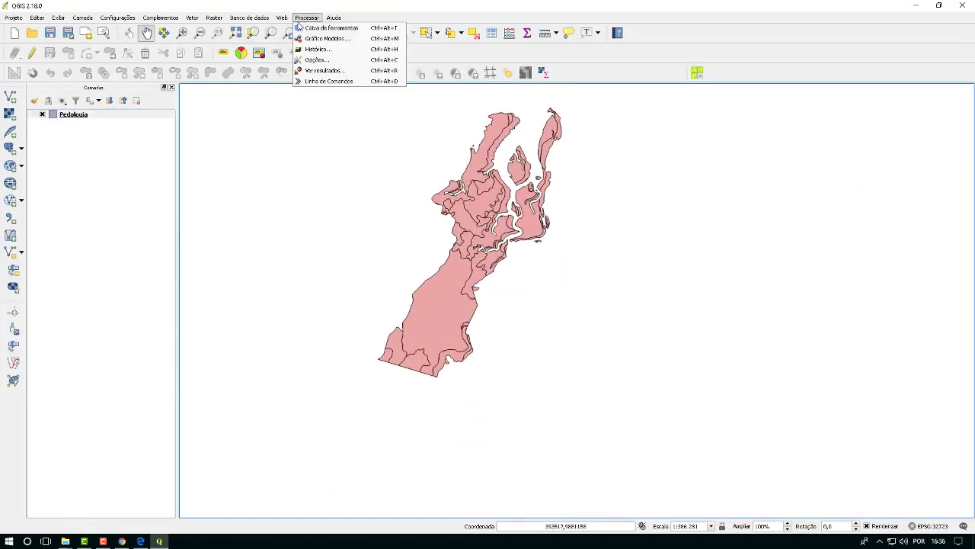
{"action": "left_click", "coordinate": [305, 27]}
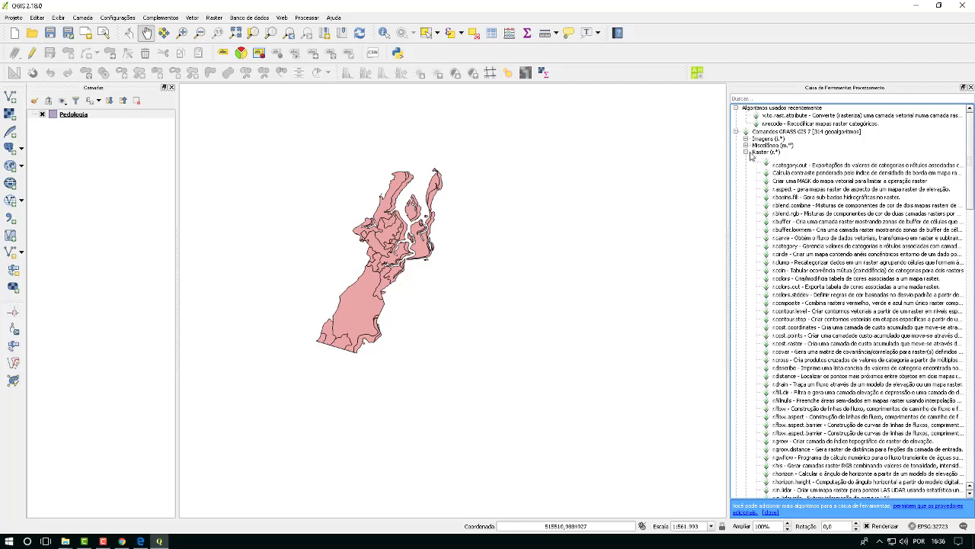
Rasterize the Pedologia layer with v.to.rast.attribute using the ahp column, keeping a temporary output, and hide the vector layer
{"action": "left_click", "coordinate": [747, 152]}
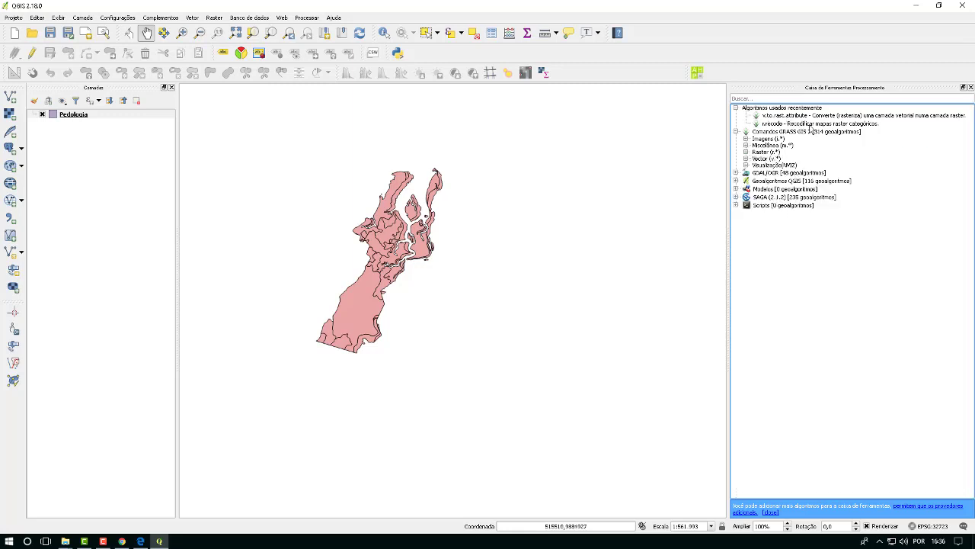
{"action": "double_click", "coordinate": [800, 116]}
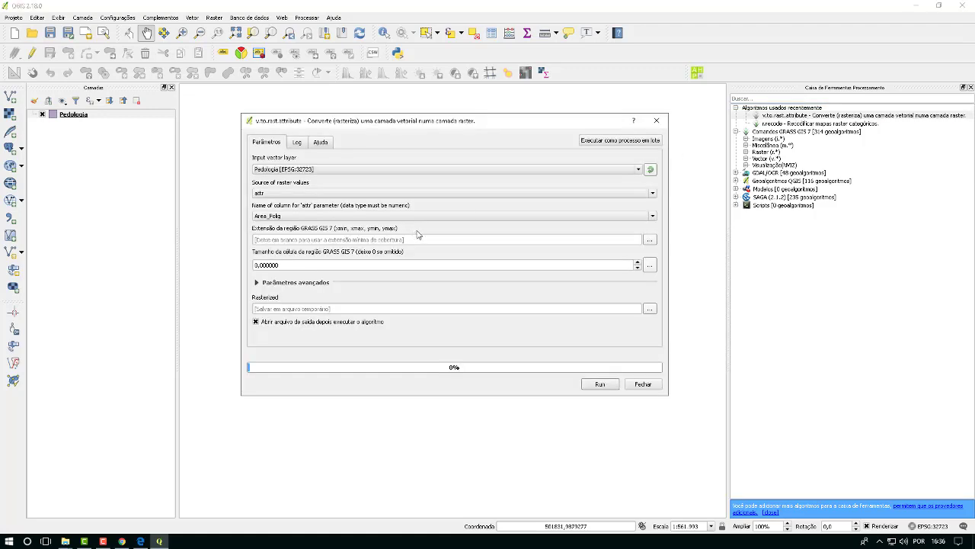
{"action": "left_click", "coordinate": [653, 218]}
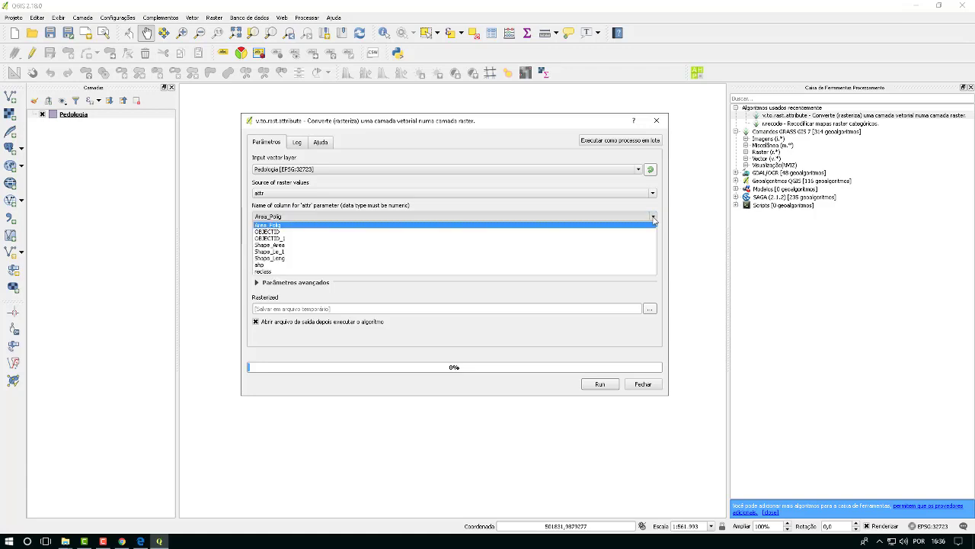
{"action": "left_click", "coordinate": [334, 265]}
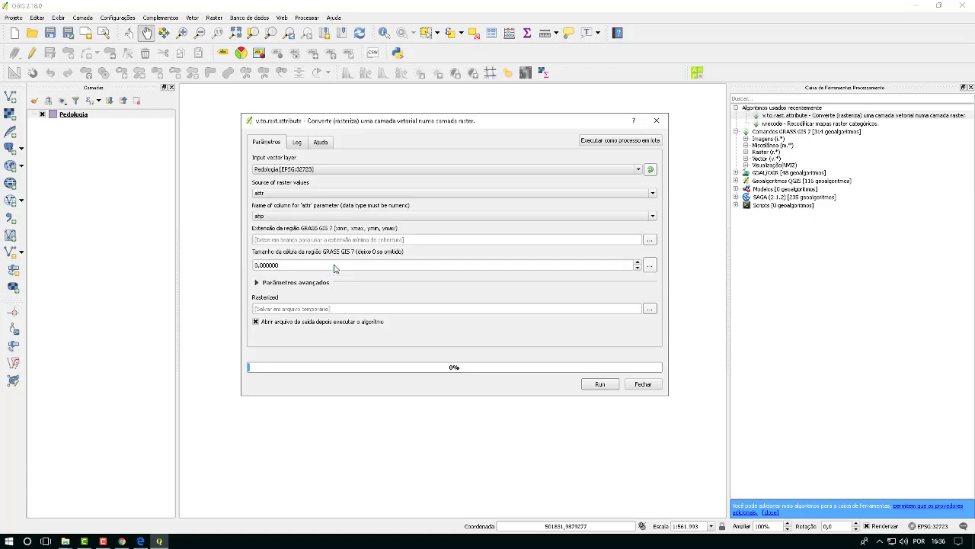
{"action": "left_click", "coordinate": [650, 308]}
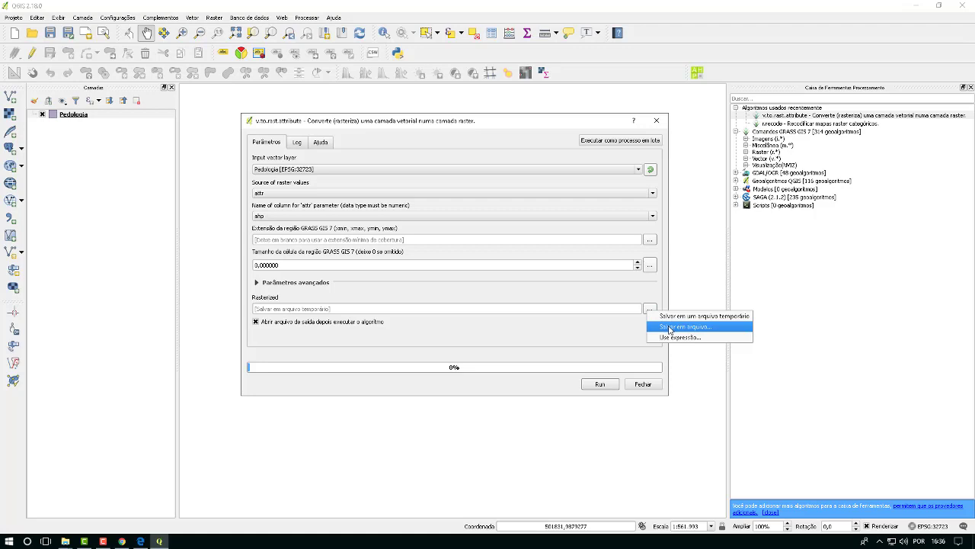
{"action": "left_click", "coordinate": [599, 342]}
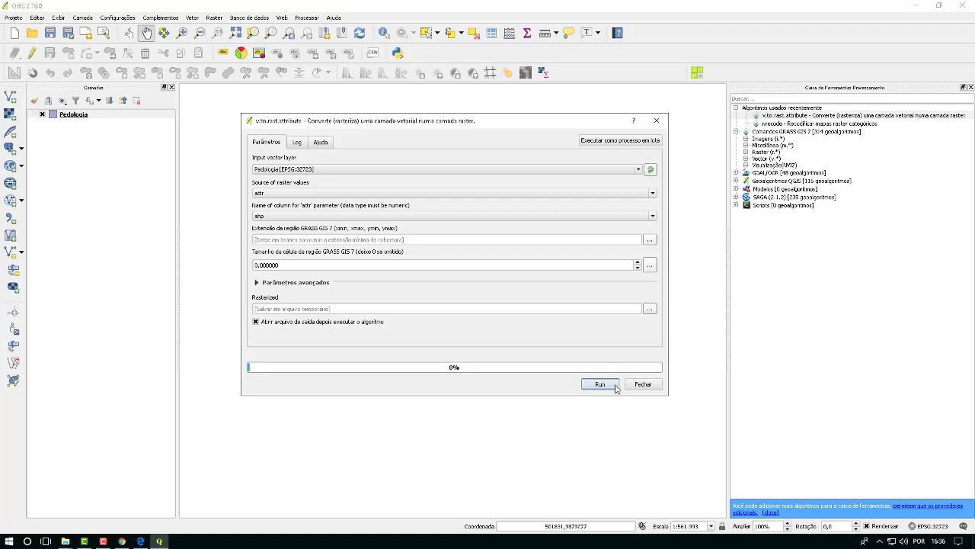
{"action": "left_click", "coordinate": [601, 384]}
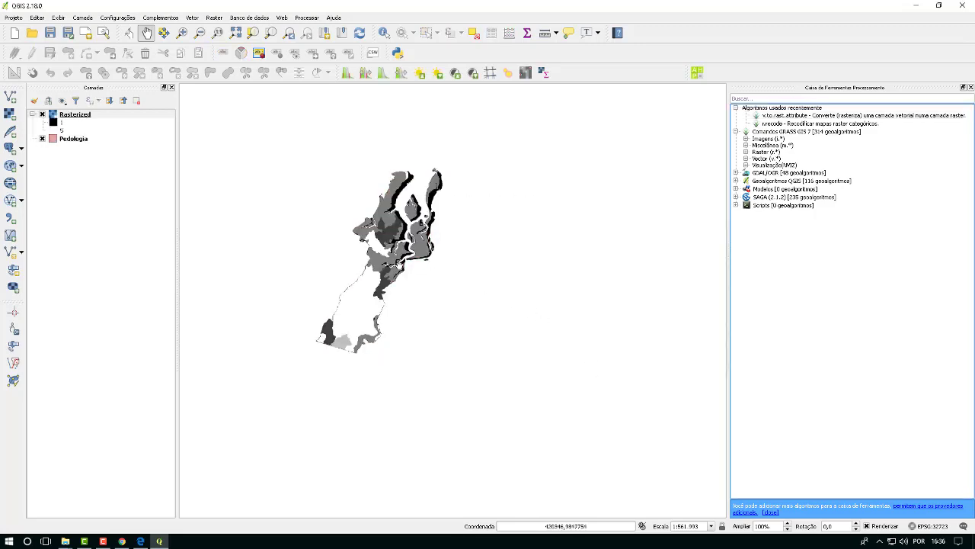
{"action": "left_click_drag", "start_coordinate": [354, 158], "coordinate": [438, 144]}
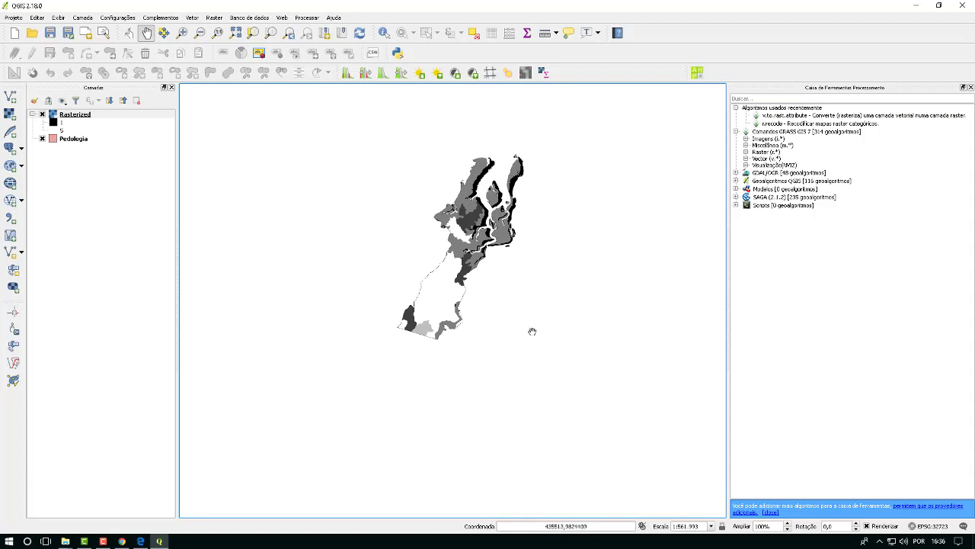
{"action": "left_click", "coordinate": [42, 140]}
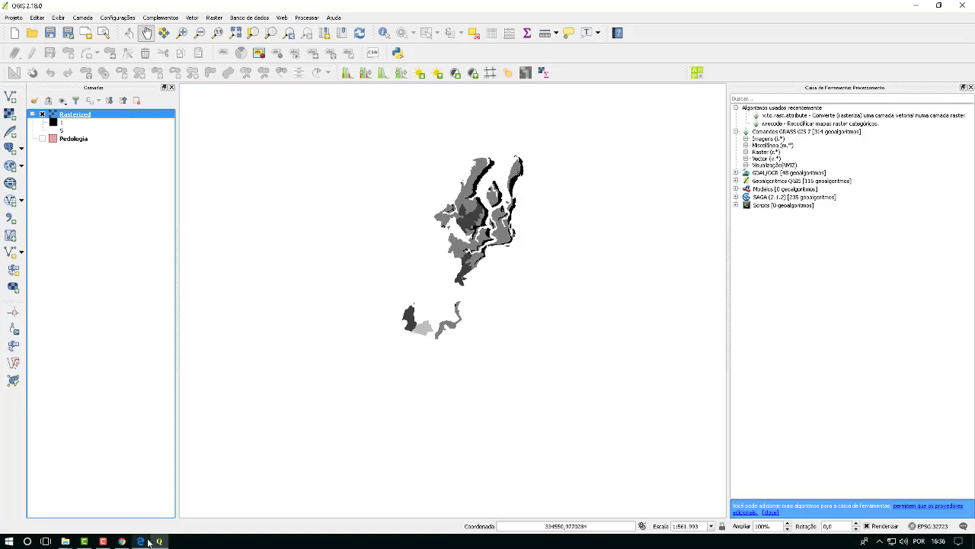
Open the recode rules file pedologia.txt from the TXT folder and place its window over the QGIS project
{"action": "mouse_move", "coordinate": [79, 544]}
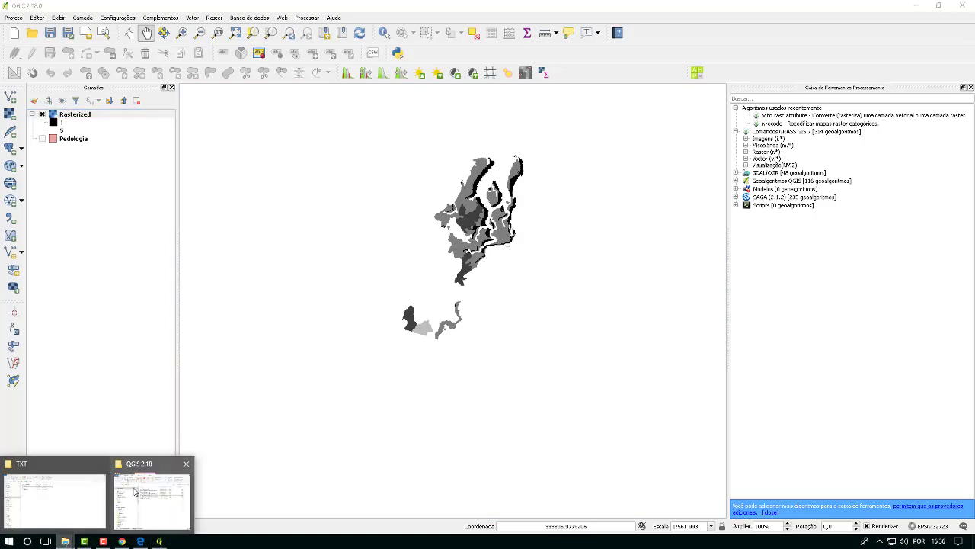
{"action": "left_click", "coordinate": [139, 492]}
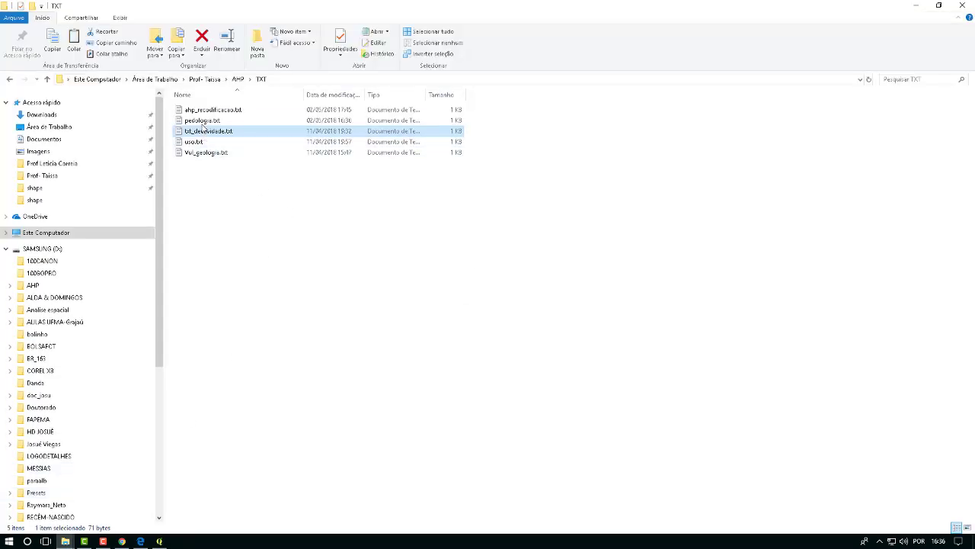
{"action": "double_click", "coordinate": [203, 122]}
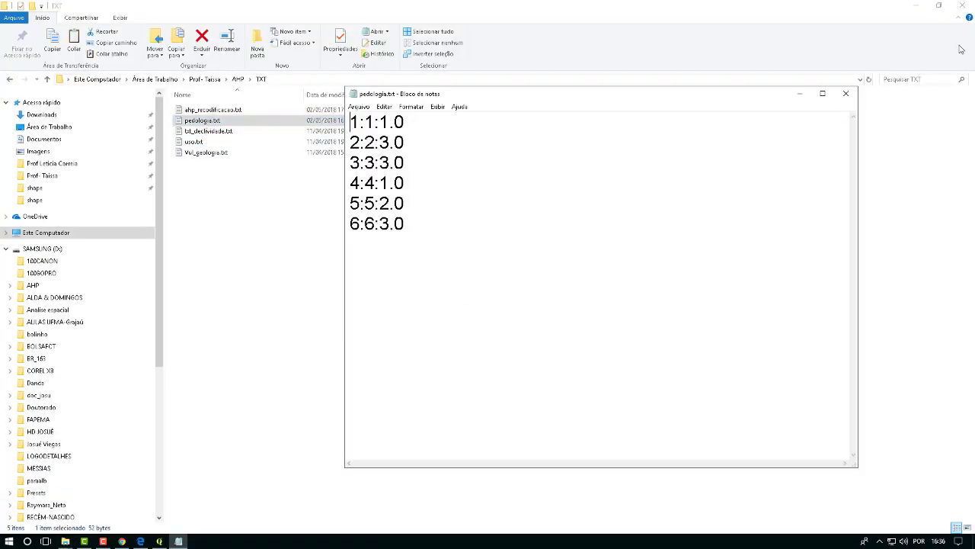
{"action": "left_click", "coordinate": [916, 6]}
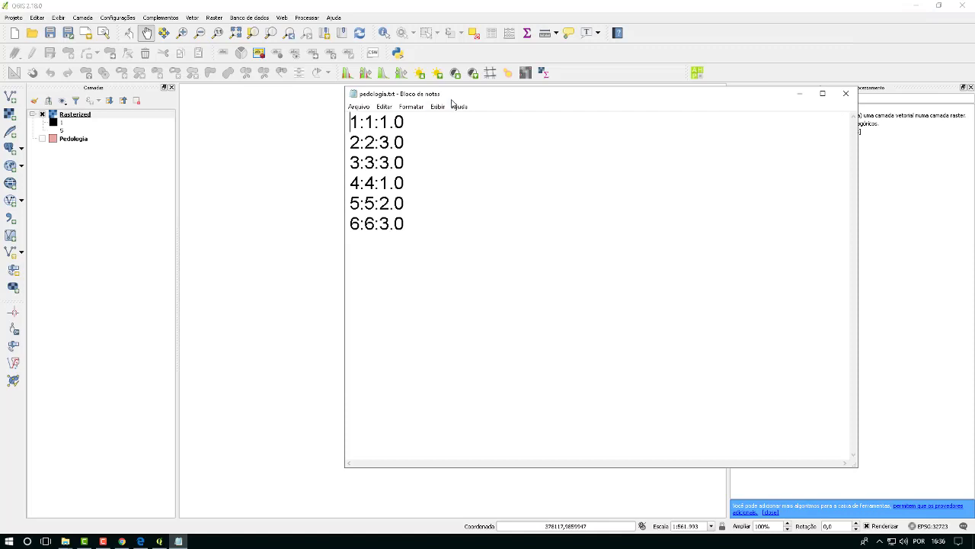
{"action": "left_click_drag", "start_coordinate": [584, 253], "coordinate": [639, 163]}
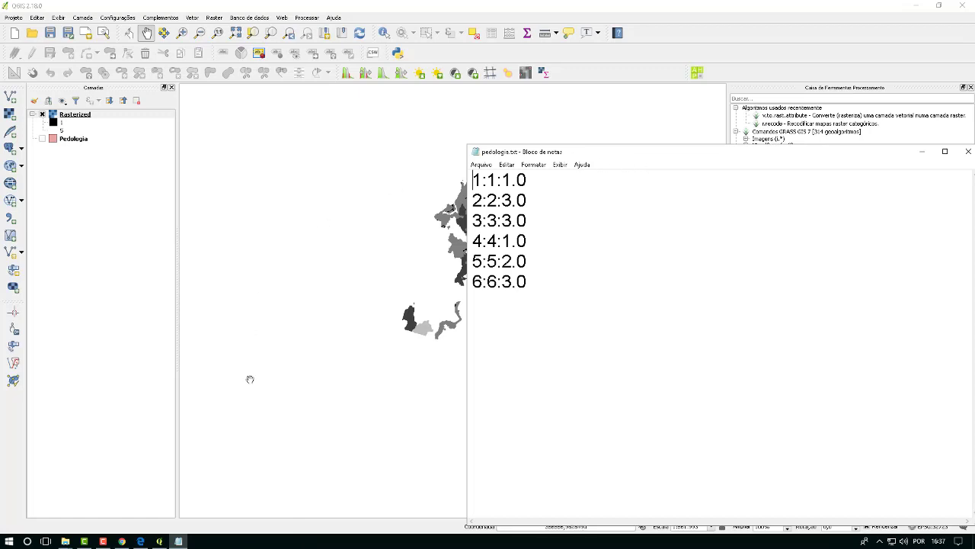
Show the Pedologia layer and list sample values of its Legenda field in the layer's filter query builder
{"action": "left_click", "coordinate": [73, 139]}
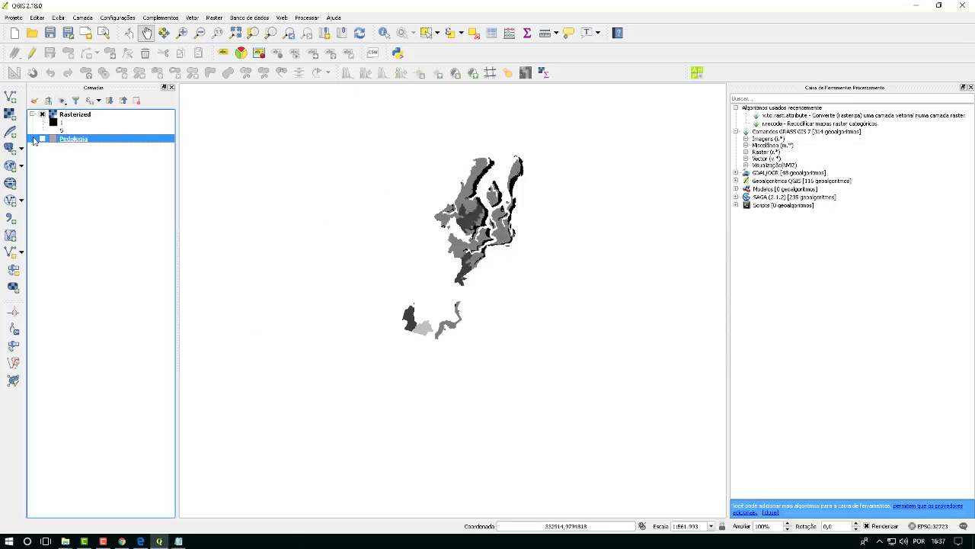
{"action": "left_click", "coordinate": [42, 138]}
{"action": "right_click", "coordinate": [65, 140]}
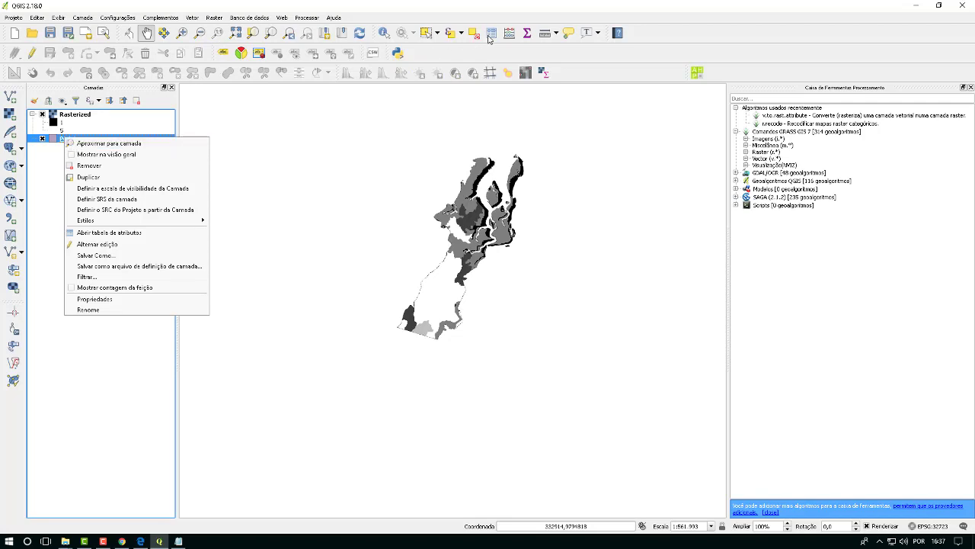
{"action": "left_click", "coordinate": [87, 276]}
{"action": "left_click", "coordinate": [330, 165]}
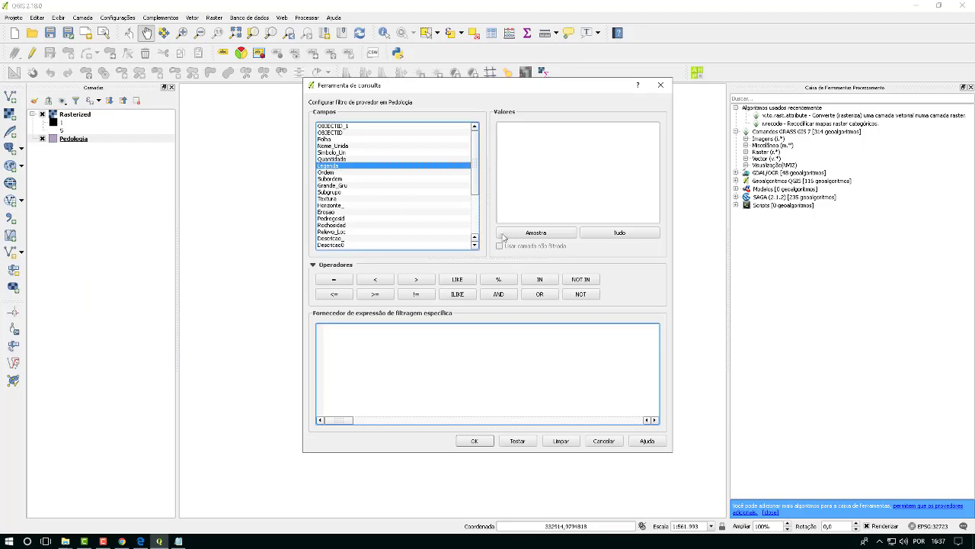
{"action": "left_click", "coordinate": [536, 232]}
{"action": "left_click_drag", "start_coordinate": [538, 93], "coordinate": [290, 92]}
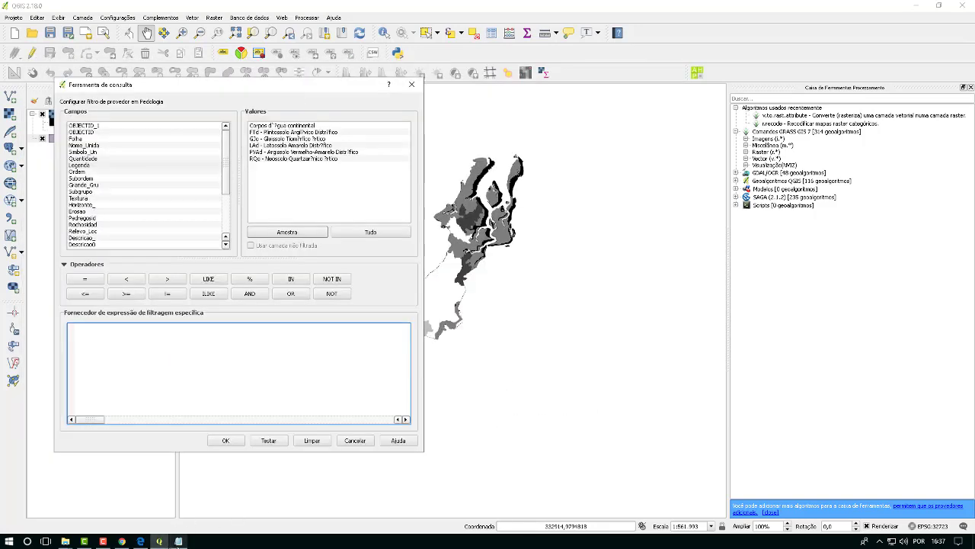
Compare the Legenda soil classes with the rules in pedologia.txt, then close the query builder and hide the Pedologia layer
{"action": "left_click", "coordinate": [178, 541]}
{"action": "left_click_drag", "start_coordinate": [533, 155], "coordinate": [520, 95]}
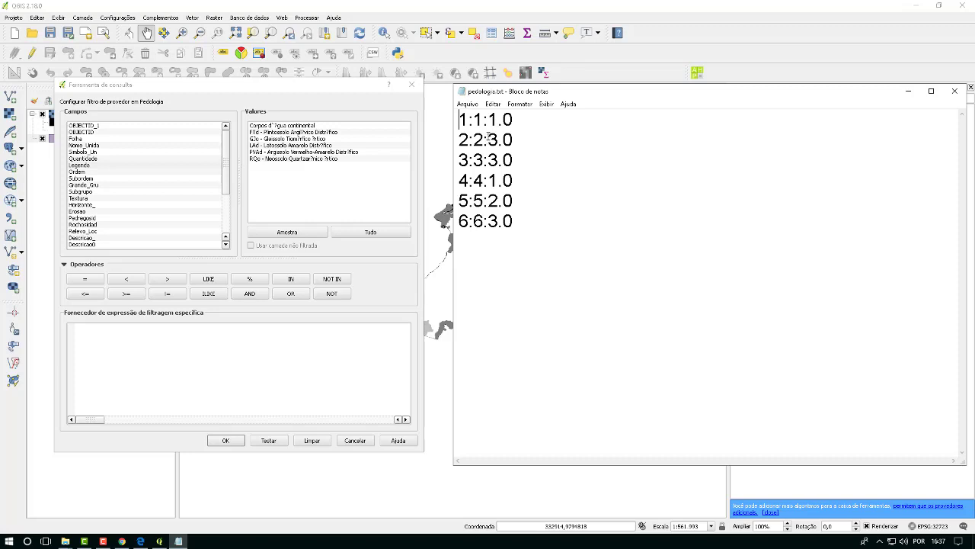
{"action": "left_click_drag", "start_coordinate": [488, 138], "coordinate": [515, 138]}
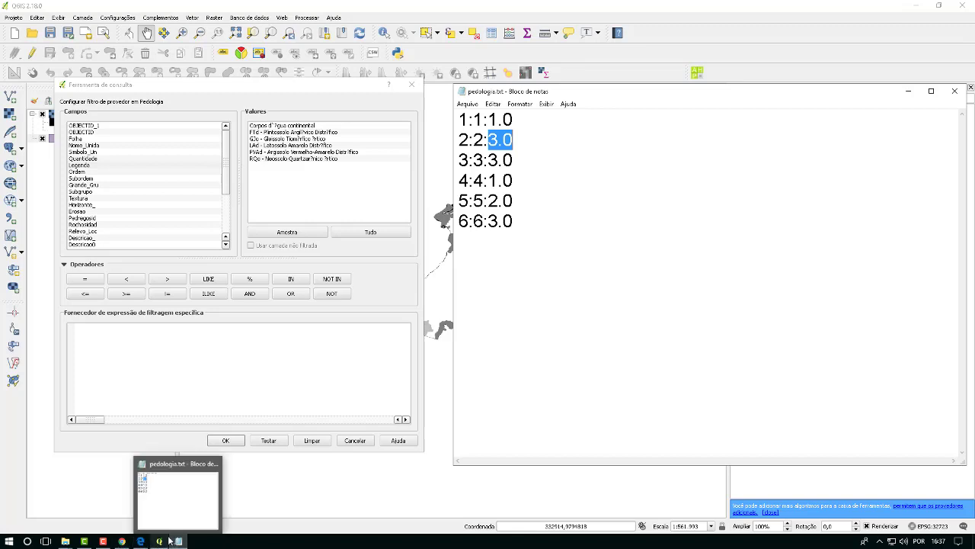
{"action": "mouse_move", "coordinate": [165, 542]}
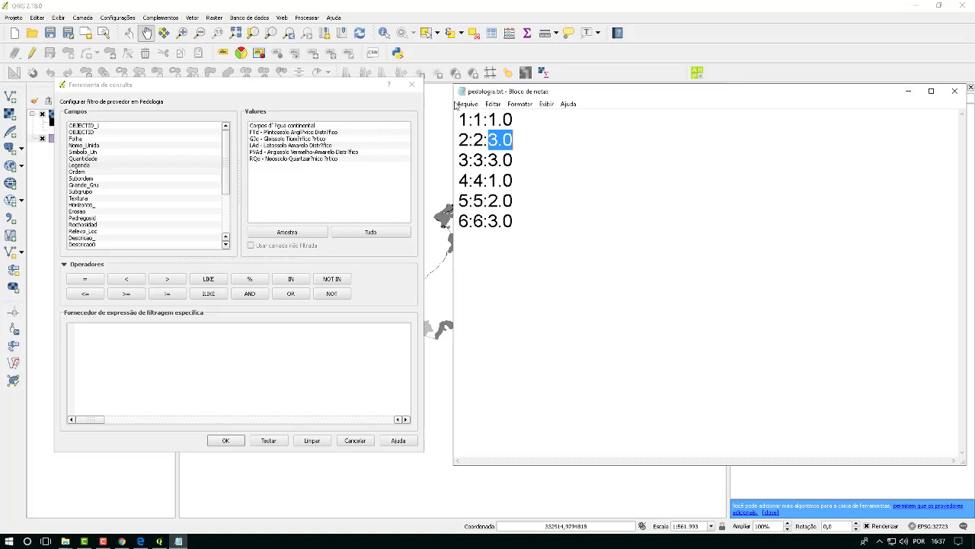
{"action": "left_click", "coordinate": [566, 159]}
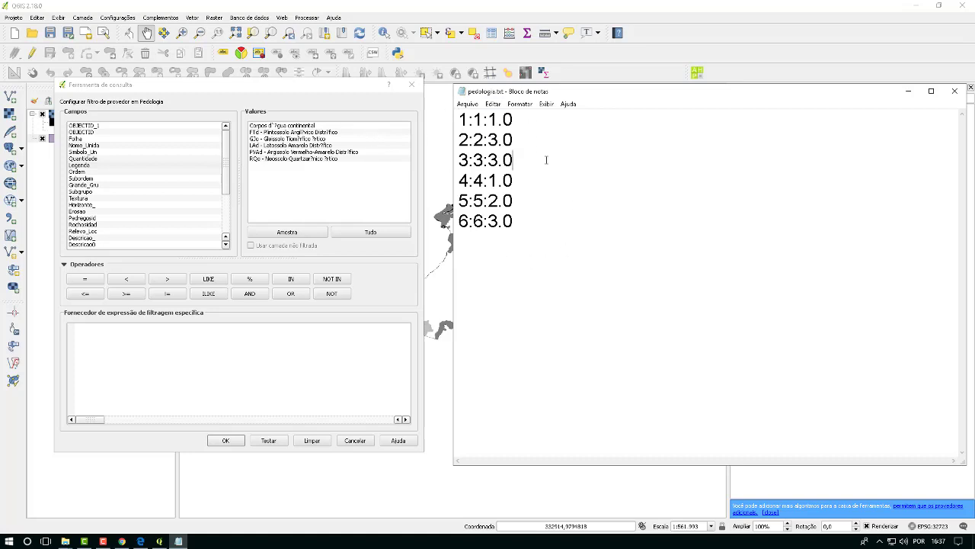
{"action": "left_click", "coordinate": [412, 84]}
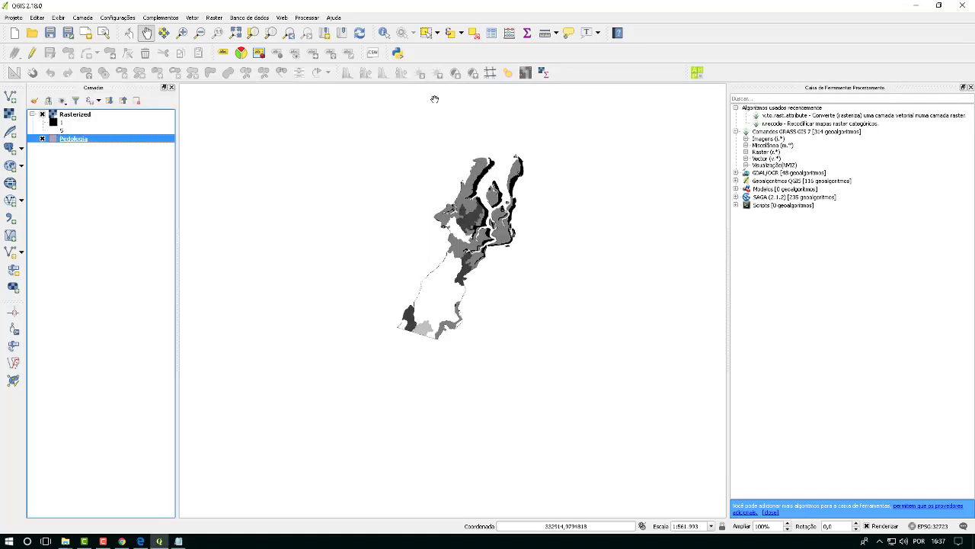
{"action": "left_click", "coordinate": [42, 138]}
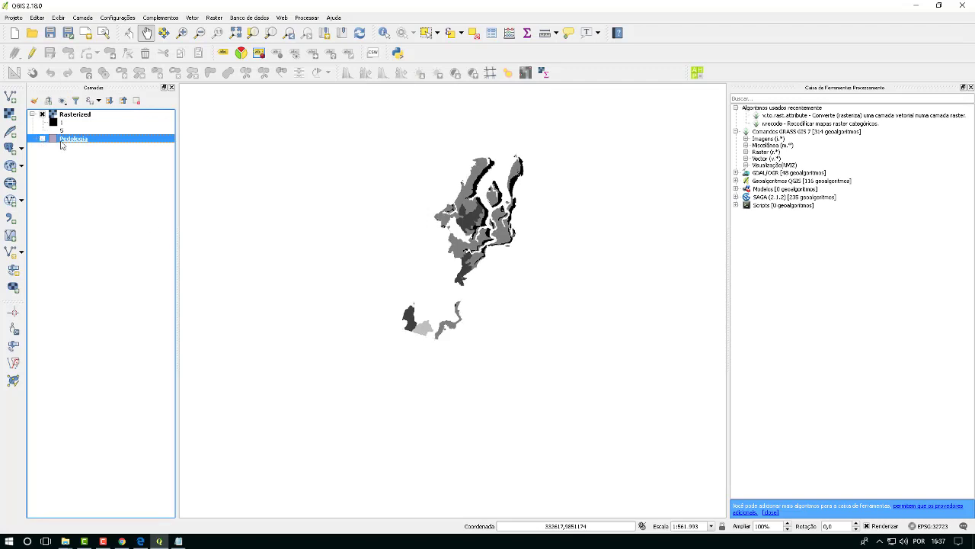
Set up r.recode on the Rasterized layer with pedologia.txt as the file containing the recode rules
{"action": "double_click", "coordinate": [776, 124]}
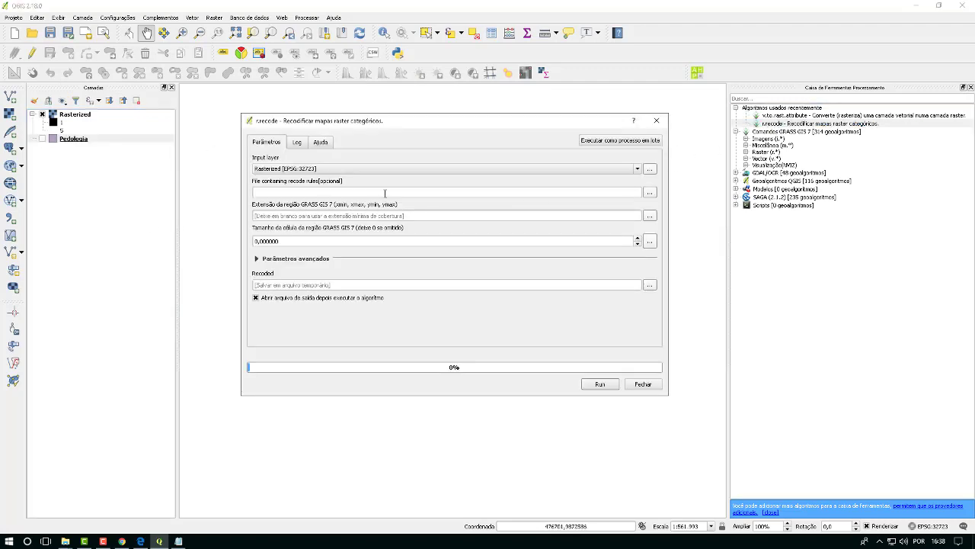
{"action": "left_click", "coordinate": [302, 169]}
{"action": "left_click", "coordinate": [305, 179]}
{"action": "left_click", "coordinate": [651, 195]}
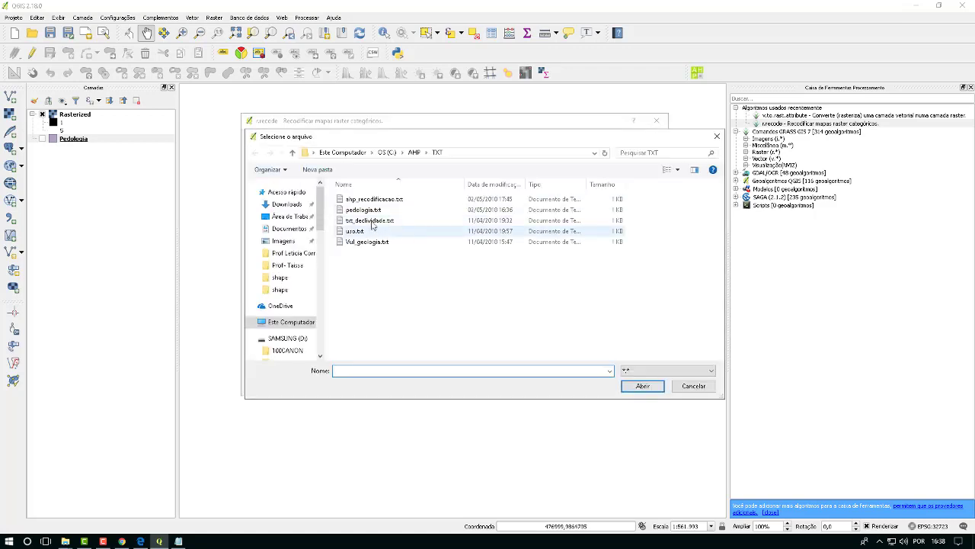
{"action": "left_click", "coordinate": [366, 212]}
{"action": "left_click", "coordinate": [643, 385]}
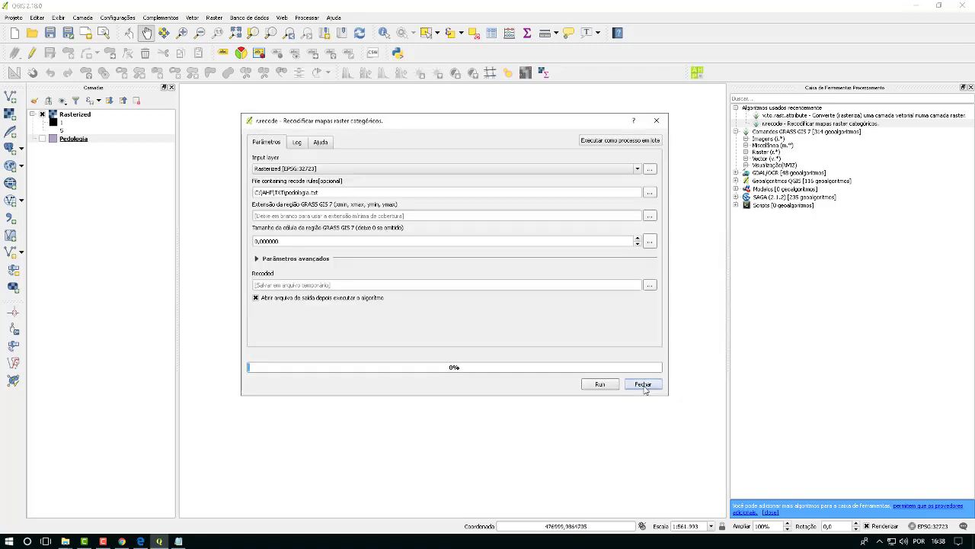
Set the recoded output file to pedologia_recode in the C:\AHP folder and run the recoding
{"action": "left_click", "coordinate": [650, 285]}
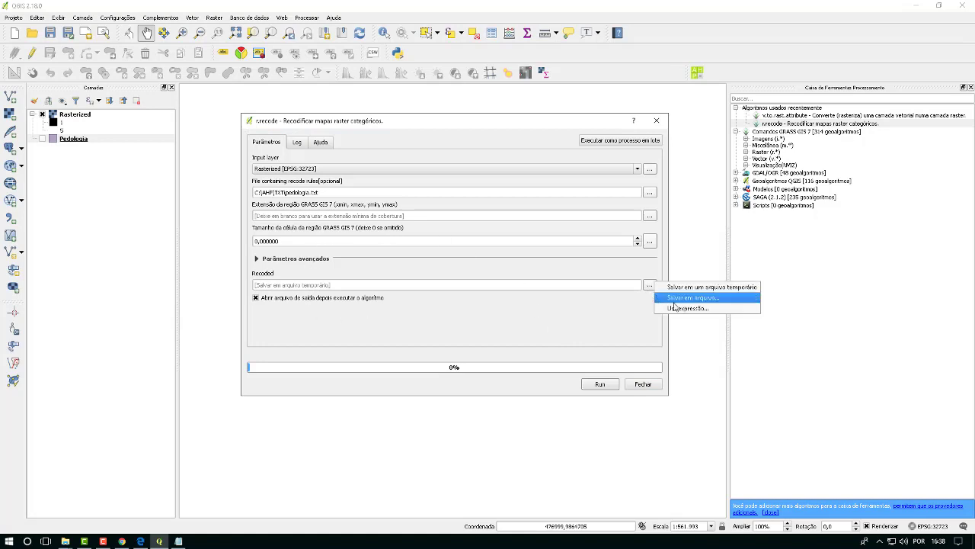
{"action": "left_click", "coordinate": [678, 304]}
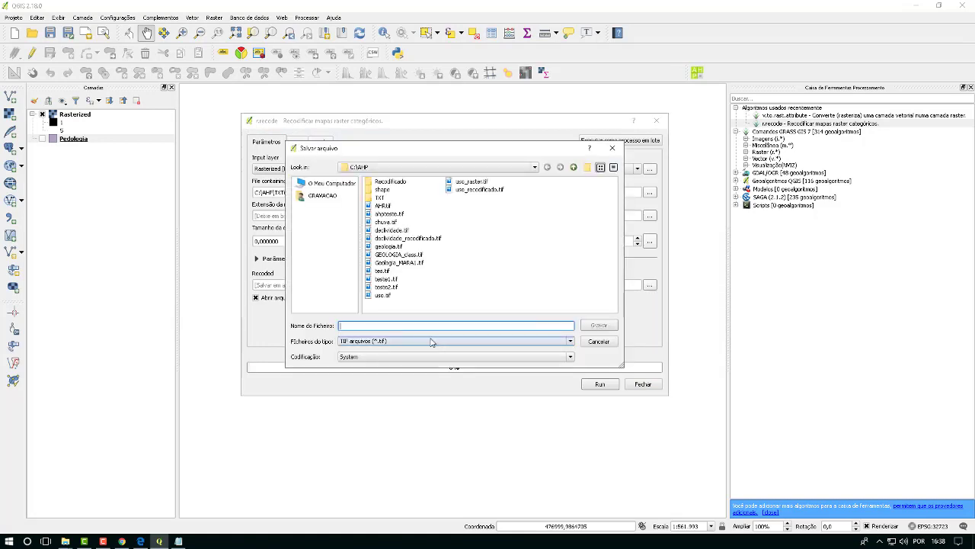
{"action": "type", "text": "pedologia_"}
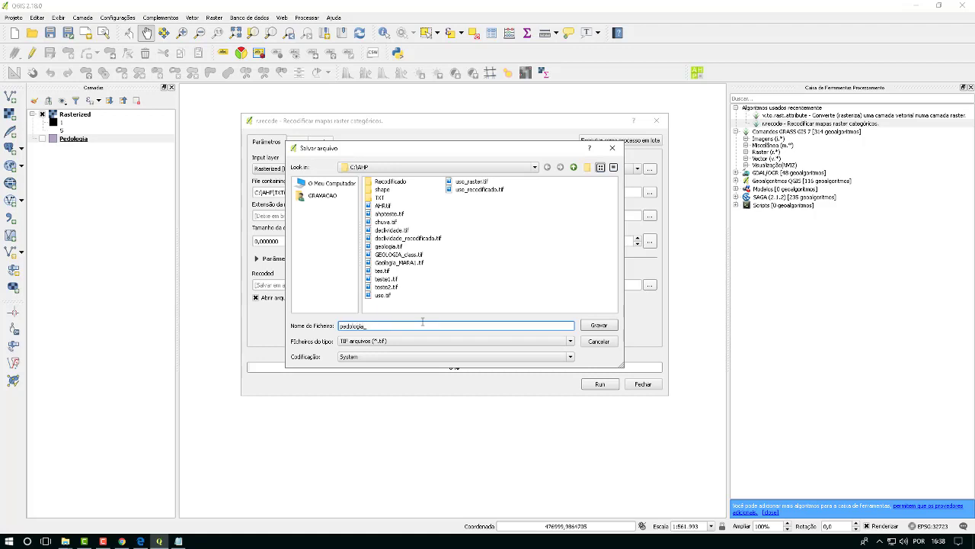
{"action": "type", "text": "recode"}
{"action": "left_click", "coordinate": [599, 325]}
{"action": "left_click", "coordinate": [601, 384]}
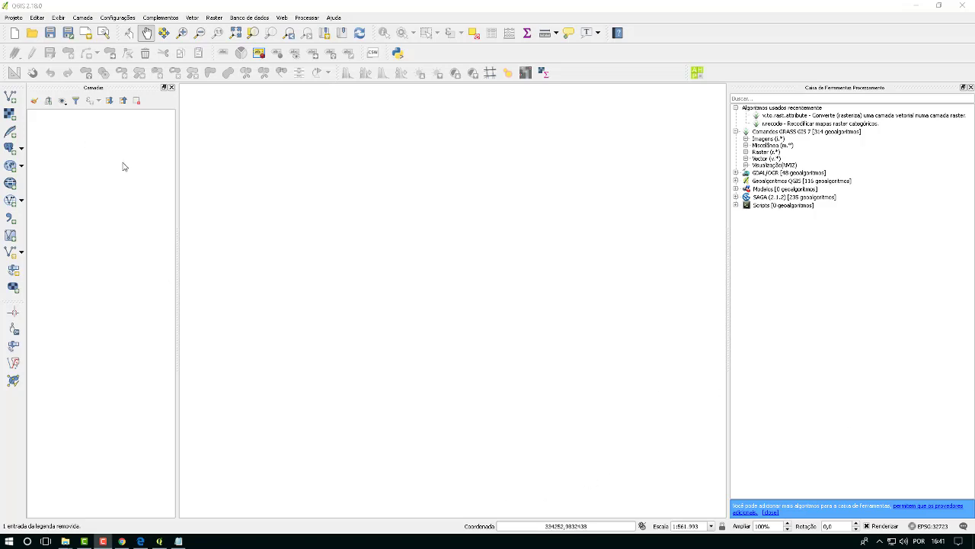
Load the rasters declividade_recodificada, geologia_recodificada, Pedologia_recodifcado and Uso_recodificado from the AHP\Recodificado folder and inspect them on the map
{"action": "left_click", "coordinate": [8, 113]}
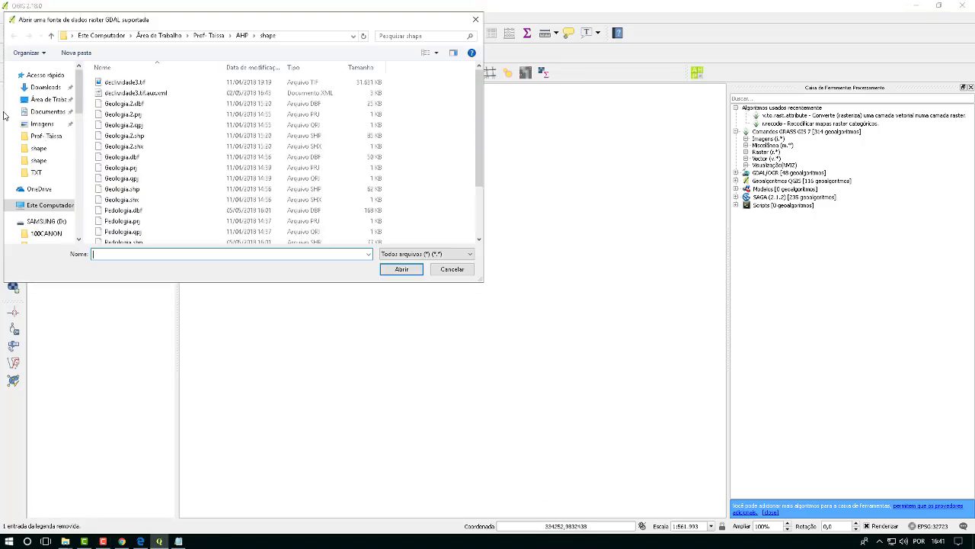
{"action": "left_click", "coordinate": [241, 36]}
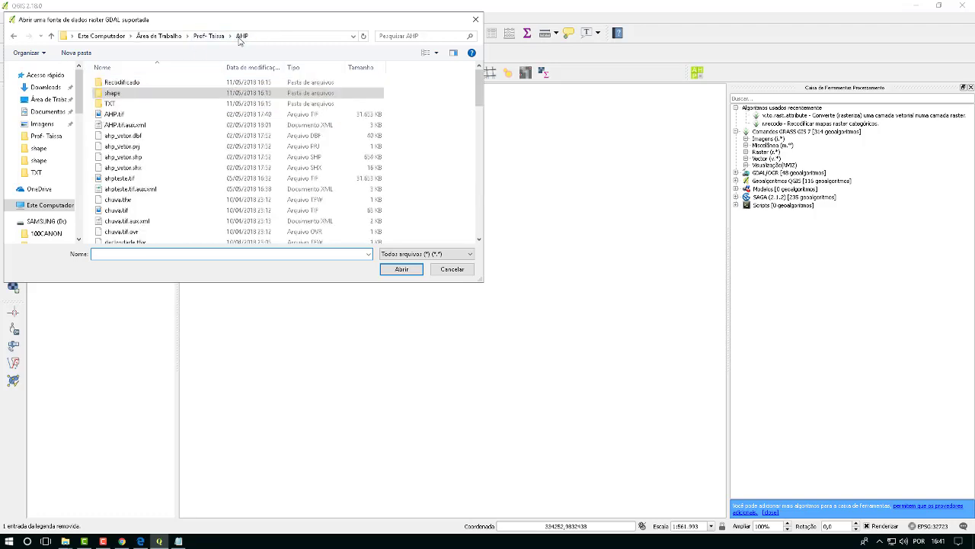
{"action": "double_click", "coordinate": [156, 82]}
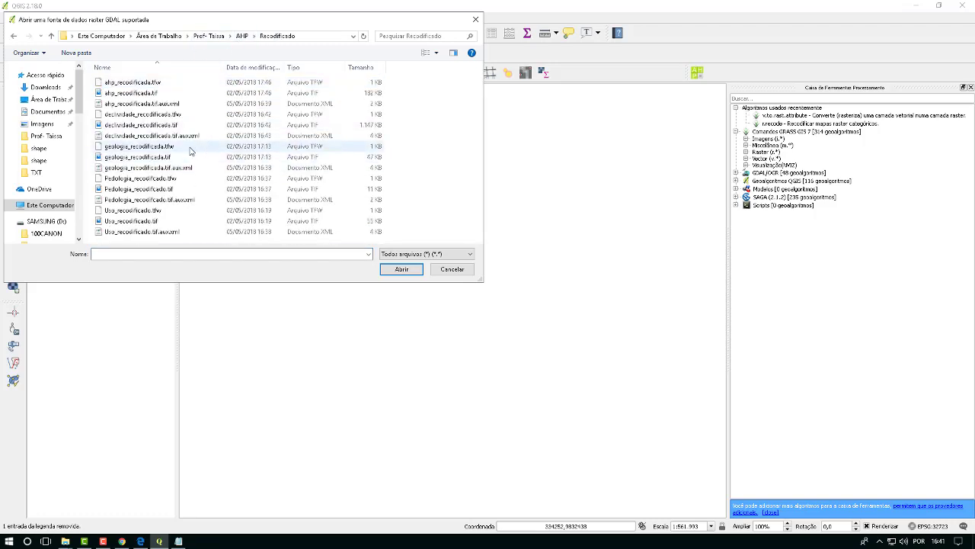
{"action": "left_click", "coordinate": [151, 125]}
{"action": "left_click", "coordinate": [180, 160], "text": "ctrl"}
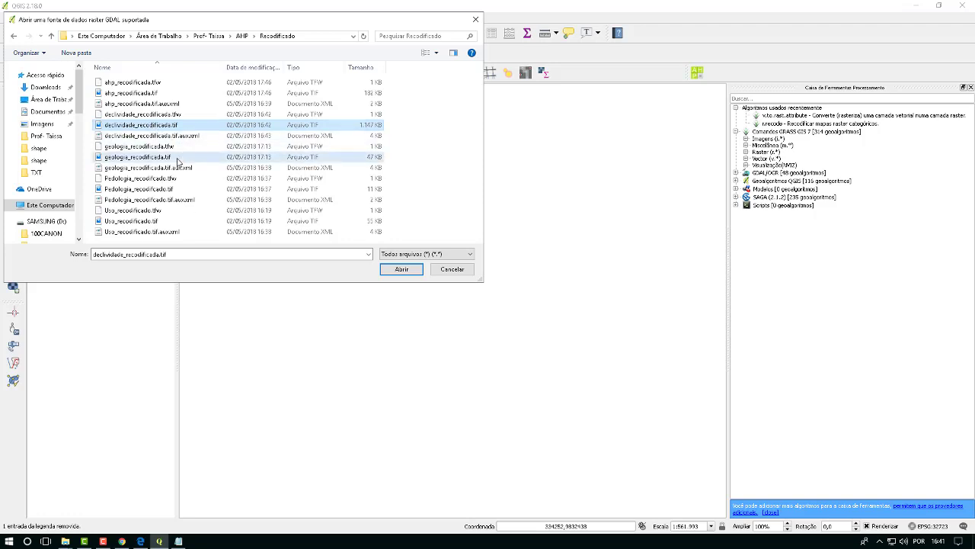
{"action": "left_click", "coordinate": [179, 189], "text": "ctrl"}
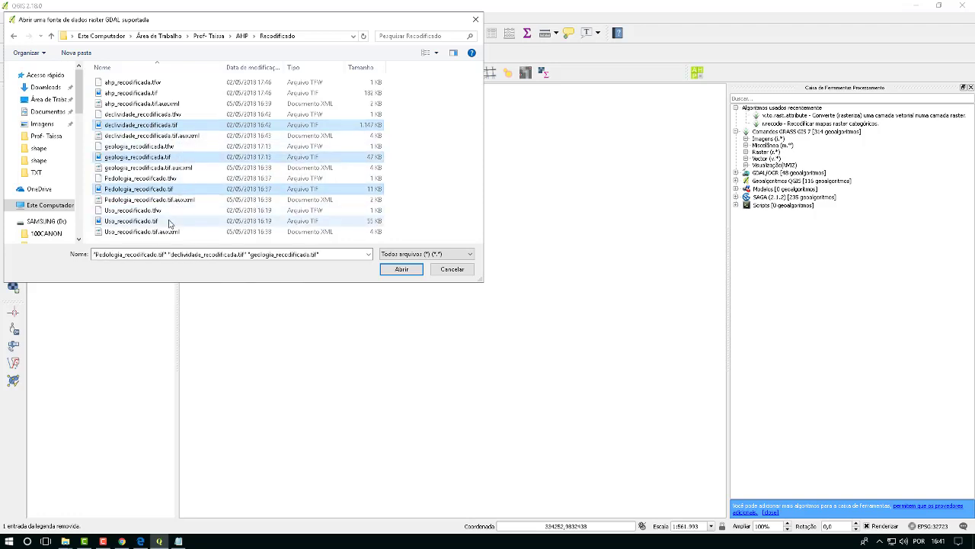
{"action": "left_click", "coordinate": [171, 222], "text": "ctrl"}
{"action": "left_click", "coordinate": [390, 271]}
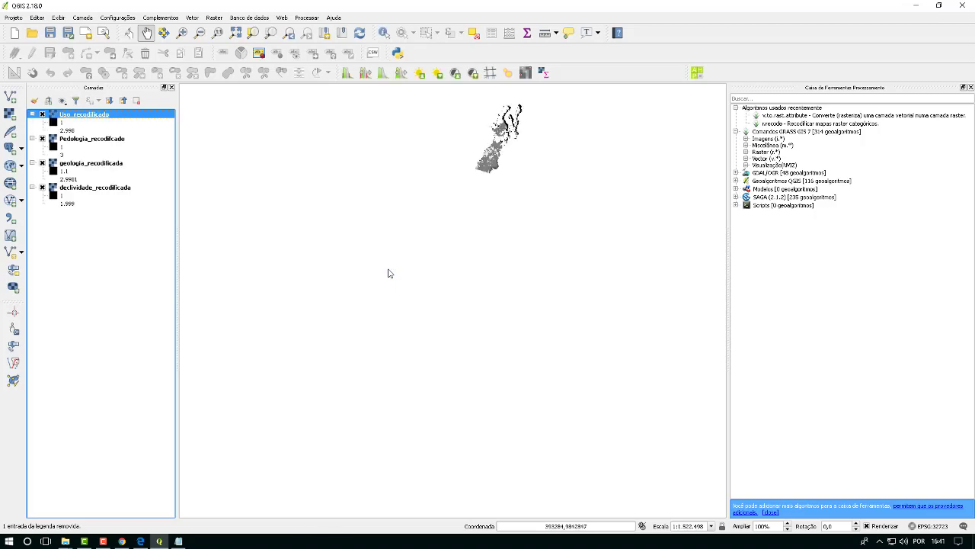
{"action": "scroll", "coordinate": [500, 162], "scroll_direction": "up", "scroll_amount": 1}
{"action": "scroll", "coordinate": [501, 162], "scroll_direction": "up", "scroll_amount": 2}
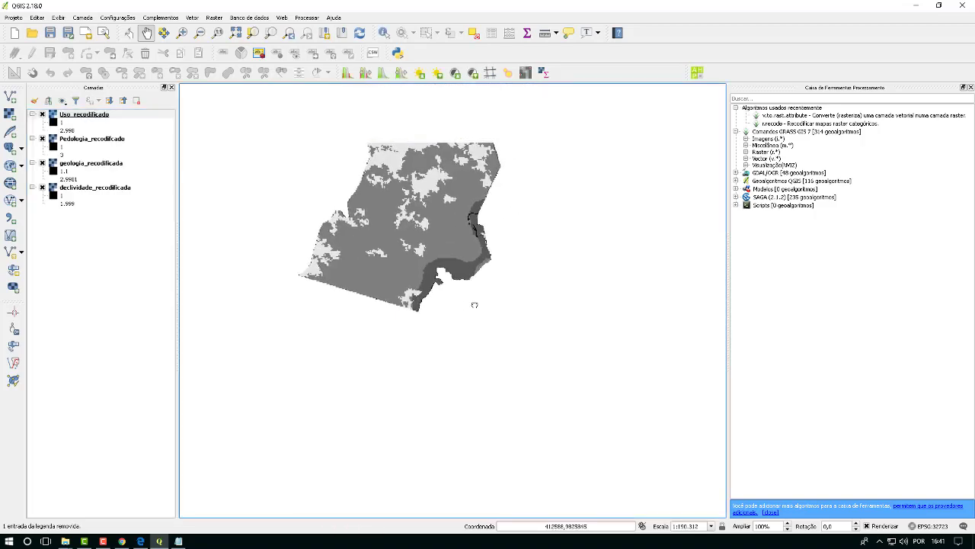
{"action": "scroll", "coordinate": [472, 305], "scroll_direction": "down", "scroll_amount": 1}
{"action": "left_click_drag", "start_coordinate": [591, 85], "coordinate": [556, 151]}
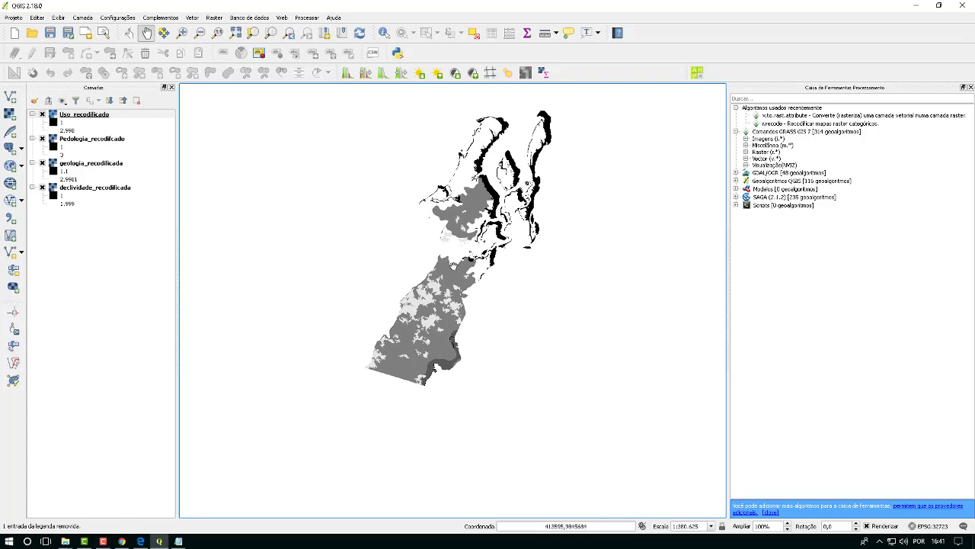
Start Easy AHP, add all four recoded rasters as input layers and proceed to the pairwise matrix
{"action": "left_click", "coordinate": [698, 74]}
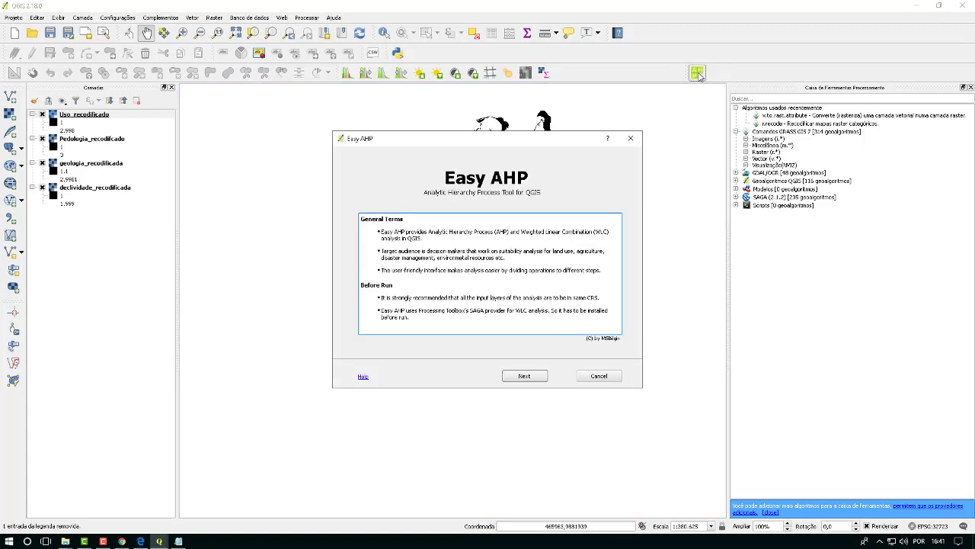
{"action": "left_click_drag", "start_coordinate": [503, 146], "coordinate": [467, 137]}
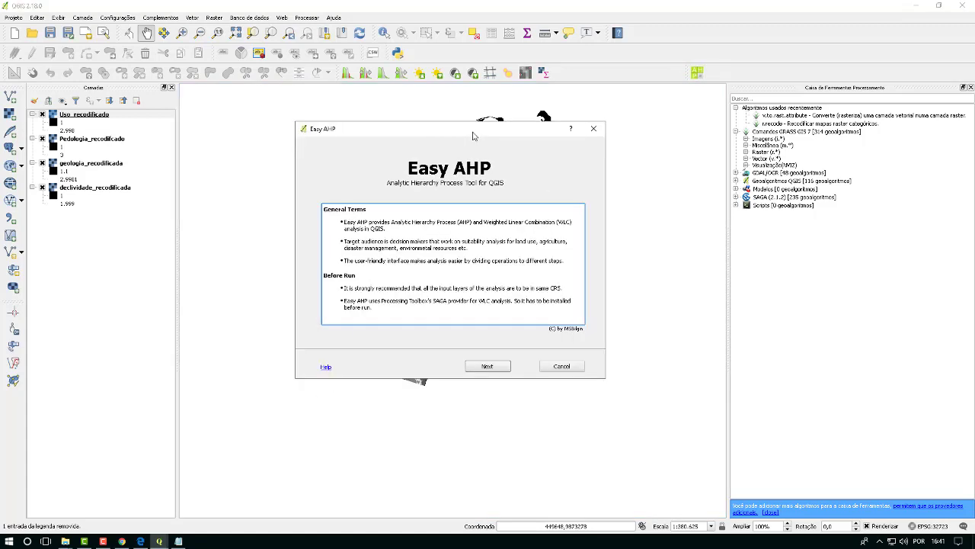
{"action": "left_click", "coordinate": [485, 366]}
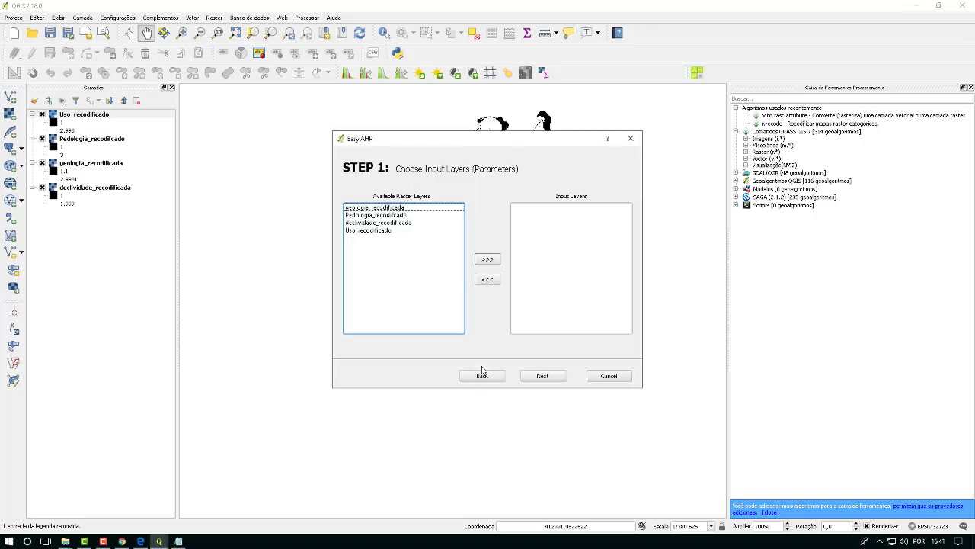
{"action": "left_click", "coordinate": [406, 209]}
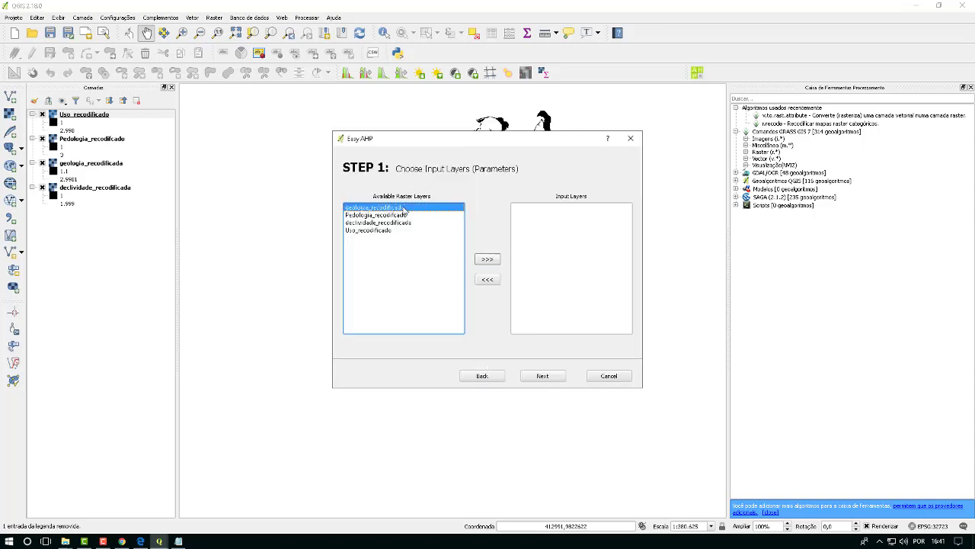
{"action": "left_click", "coordinate": [487, 259]}
{"action": "left_click", "coordinate": [487, 260]}
{"action": "left_click", "coordinate": [488, 261]}
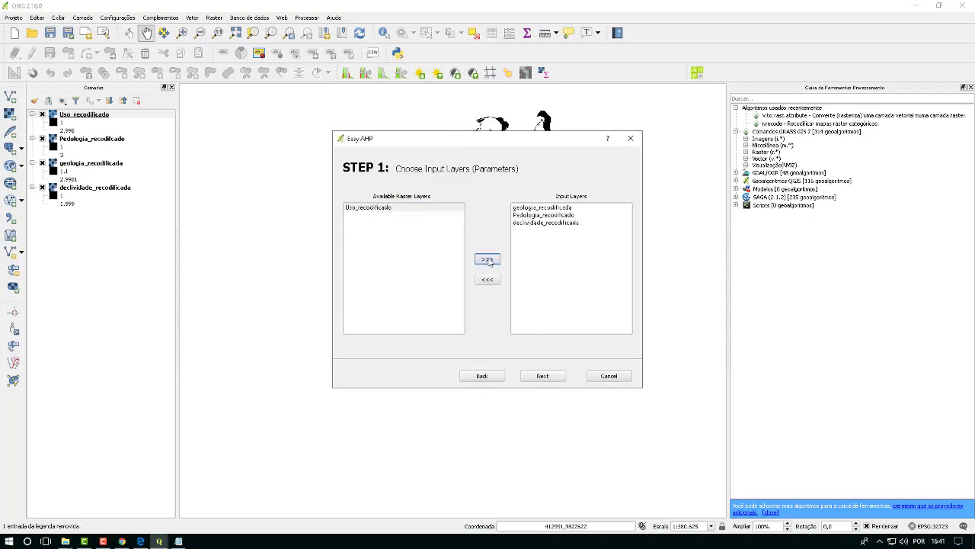
{"action": "left_click", "coordinate": [487, 260]}
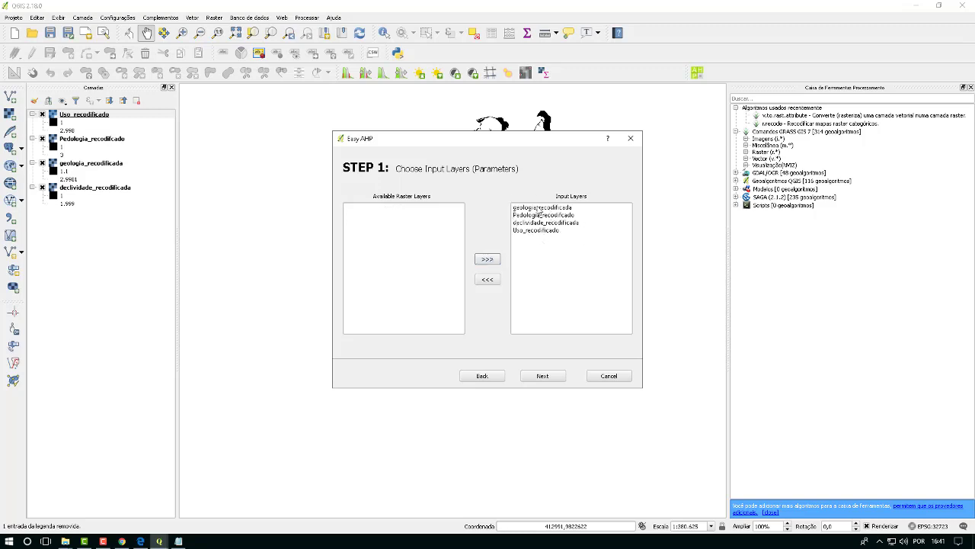
{"action": "left_click", "coordinate": [542, 376]}
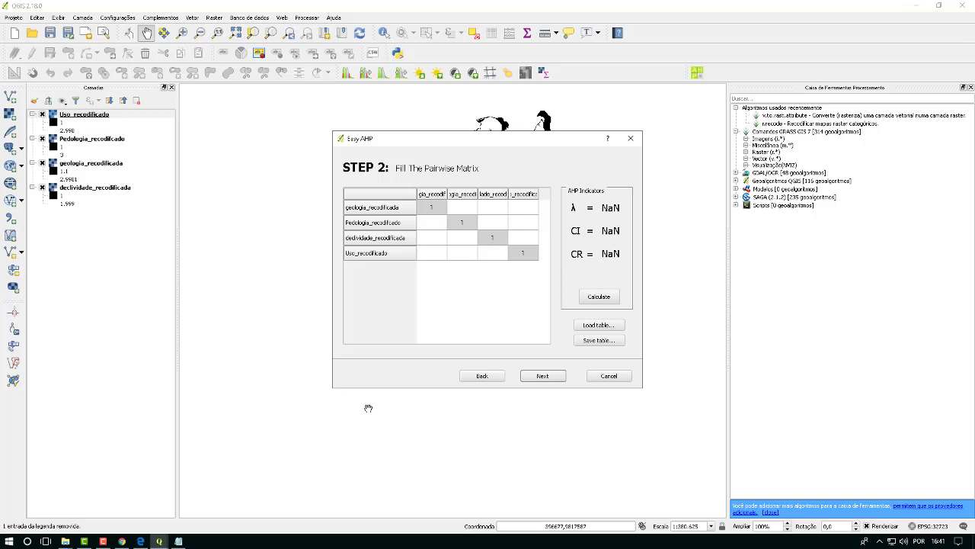
{"action": "left_click", "coordinate": [419, 196]}
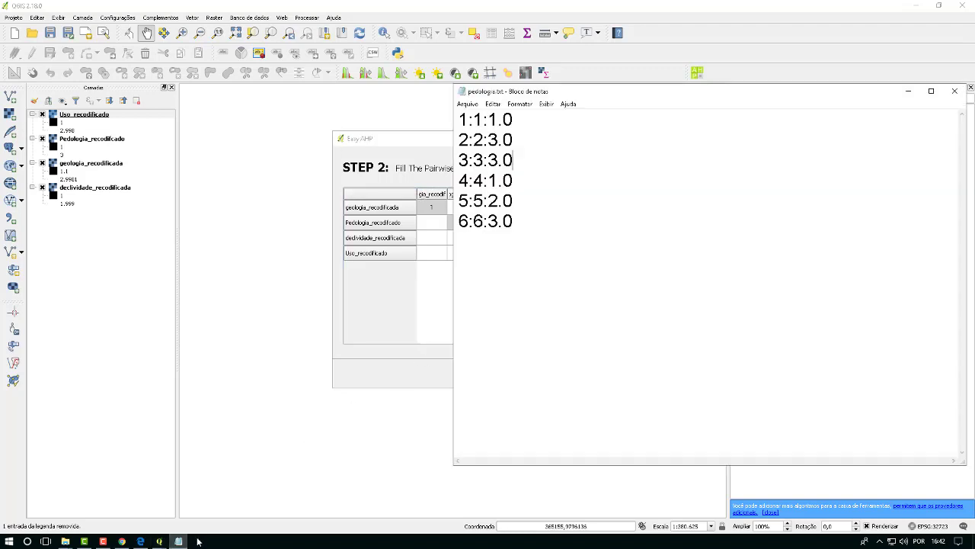
{"action": "left_click", "coordinate": [909, 90]}
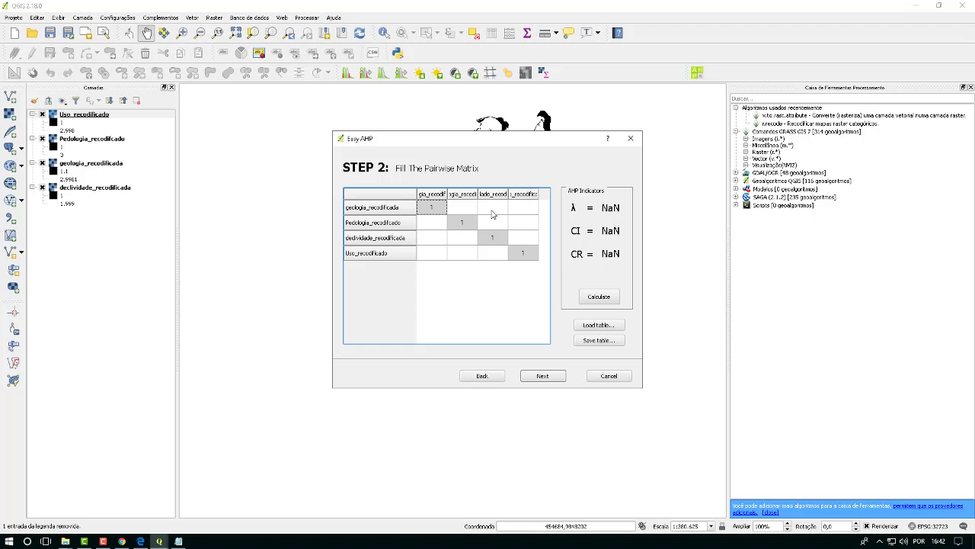
{"action": "left_click_drag", "start_coordinate": [447, 194], "coordinate": [467, 194]}
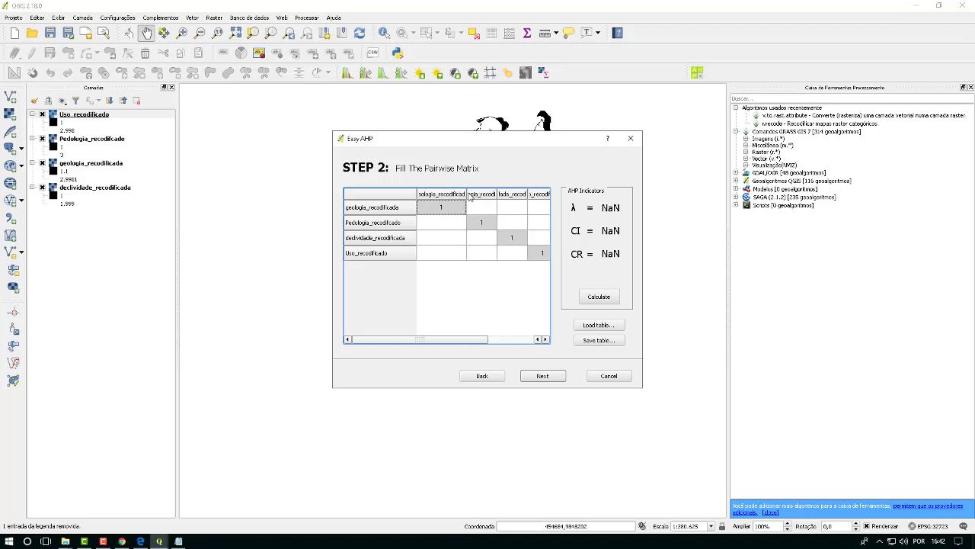
{"action": "left_click_drag", "start_coordinate": [466, 196], "coordinate": [491, 195]}
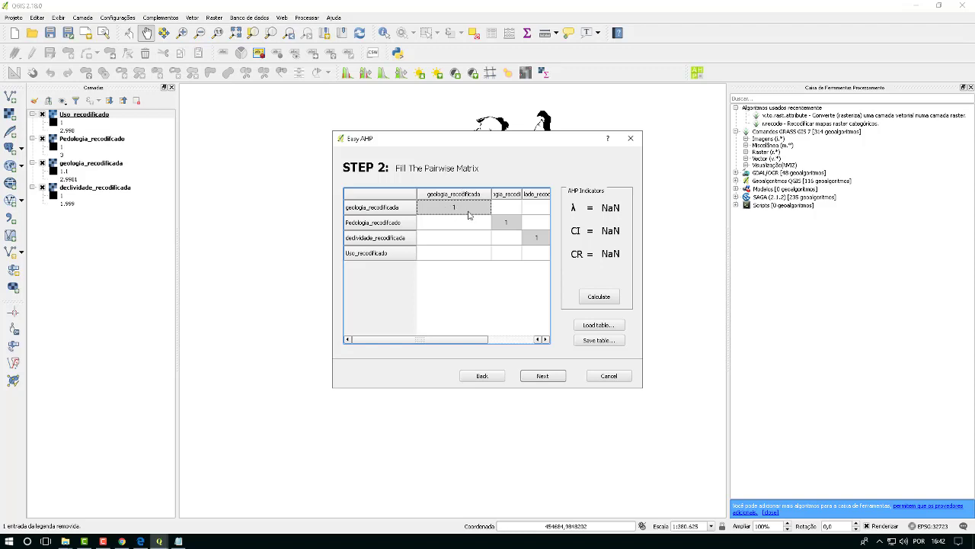
{"action": "left_click_drag", "start_coordinate": [491, 194], "coordinate": [446, 195]}
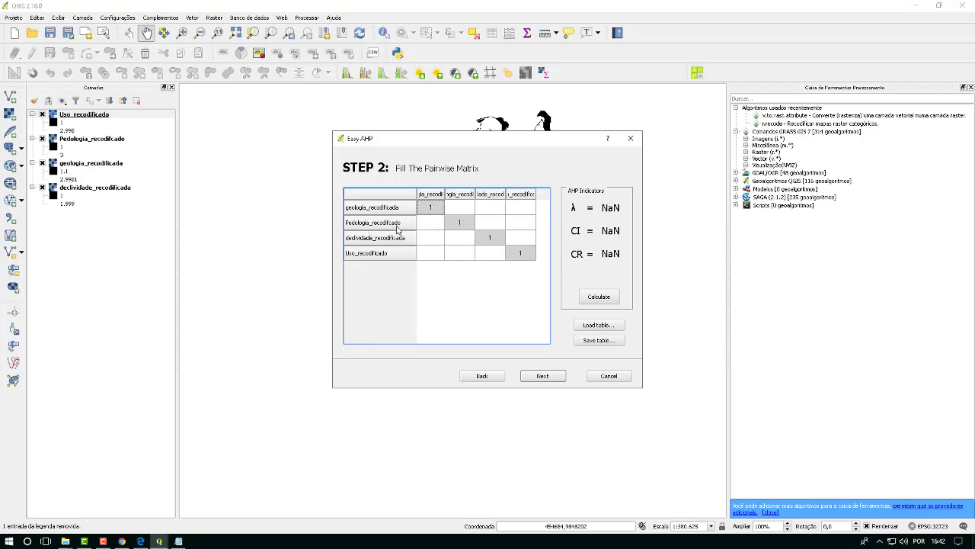
Widen the geologia_recodificada column of the pairwise matrix and rate Pedologia_recodifcado against geologia_recodificada as 3
{"action": "left_click", "coordinate": [442, 194]}
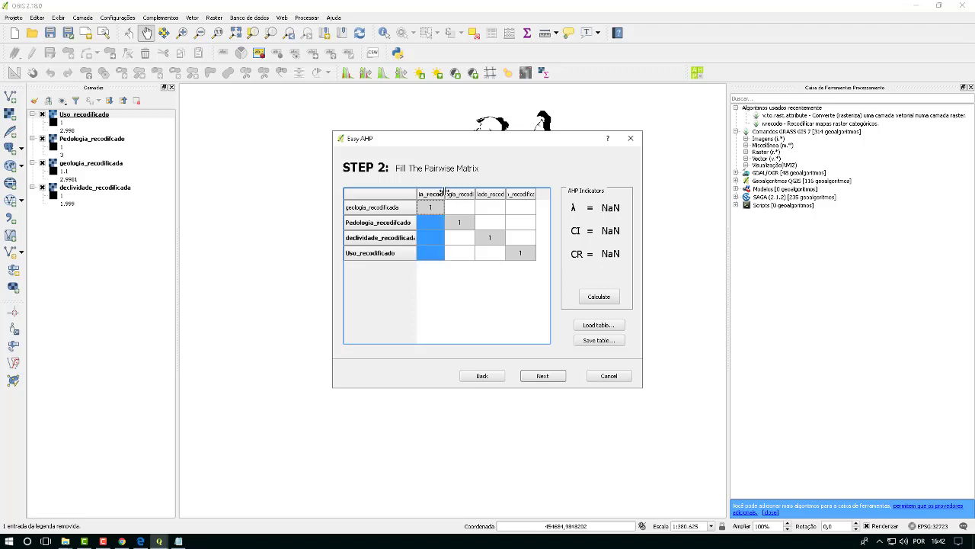
{"action": "left_click_drag", "start_coordinate": [446, 194], "coordinate": [474, 195]}
{"action": "left_click", "coordinate": [454, 228]}
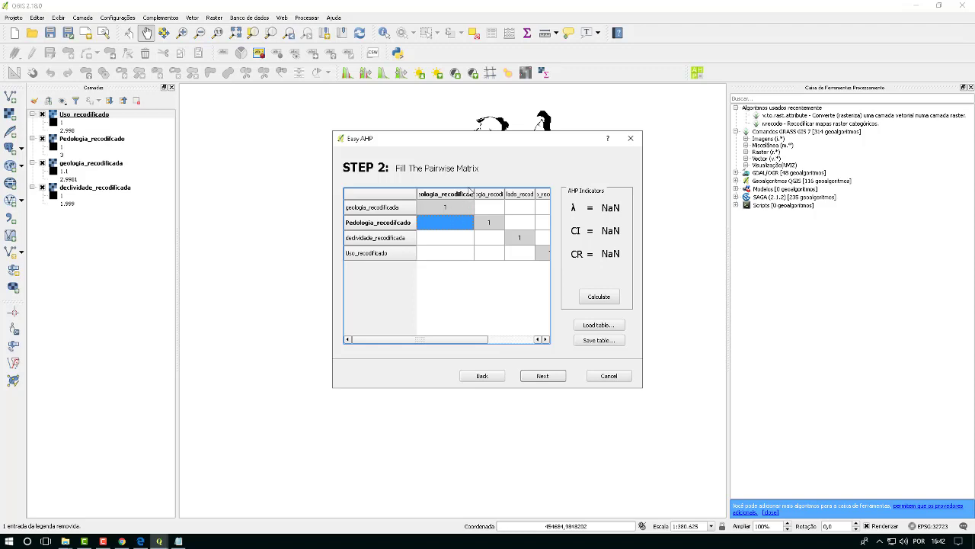
{"action": "left_click_drag", "start_coordinate": [474, 194], "coordinate": [486, 194]}
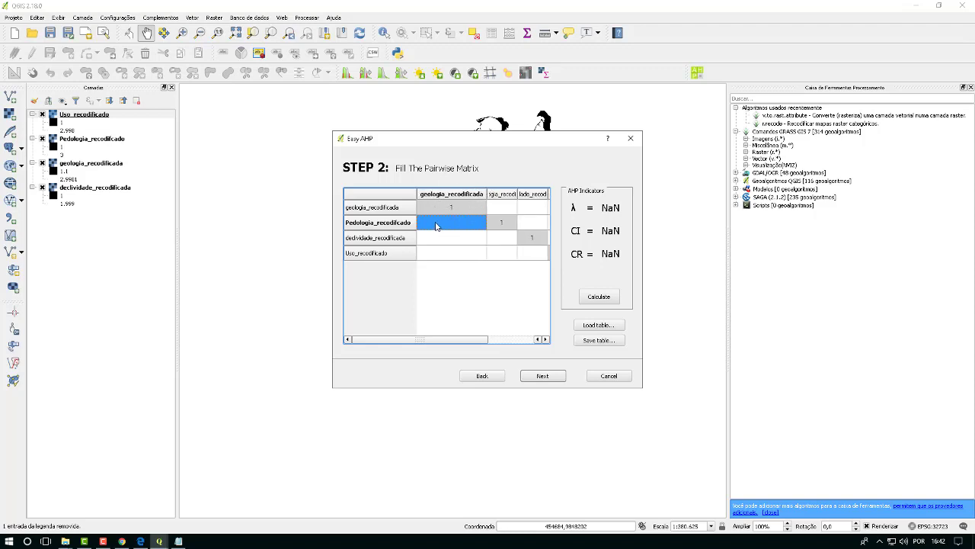
{"action": "type", "text": "3"}
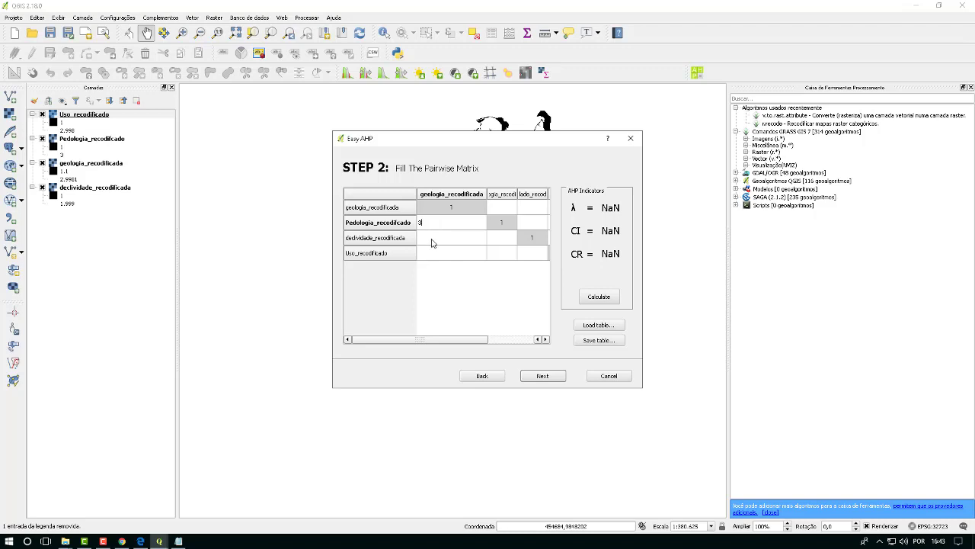
In the geologia_recodificada column, rate declividade_recodificada as 3 and Uso_recodificado as 5
{"action": "left_click", "coordinate": [432, 239]}
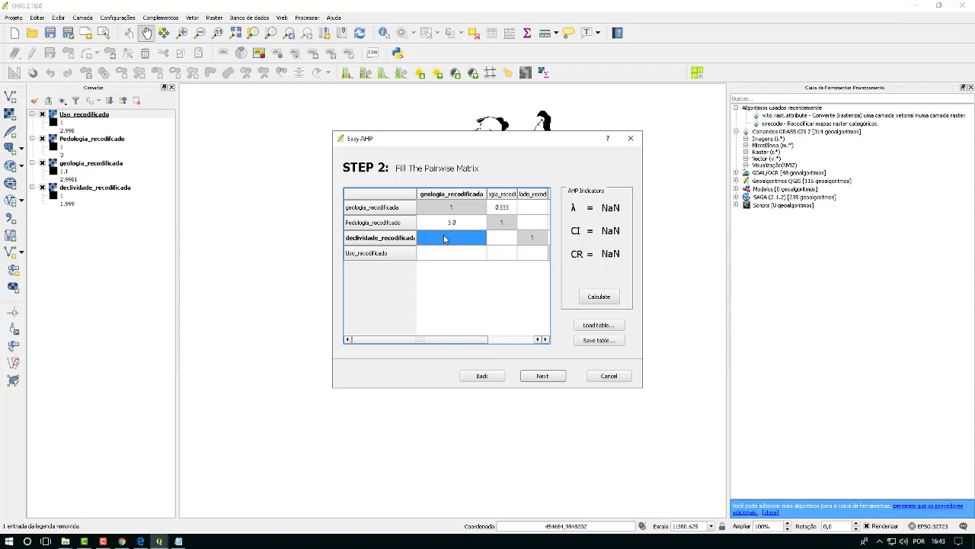
{"action": "type", "text": "3"}
{"action": "key", "text": "Return"}
{"action": "left_click", "coordinate": [452, 254]}
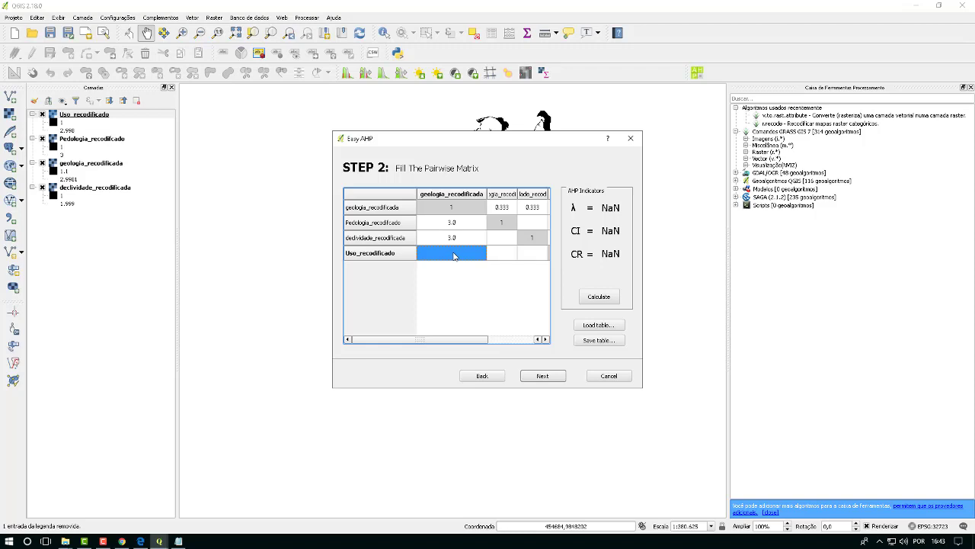
{"action": "type", "text": "5"}
{"action": "key", "text": "Return"}
Widen the declividade and Pedologia columns and rate declividade_recodificada against Pedologia_recodifcado as 3
{"action": "left_click_drag", "start_coordinate": [463, 342], "coordinate": [507, 342]}
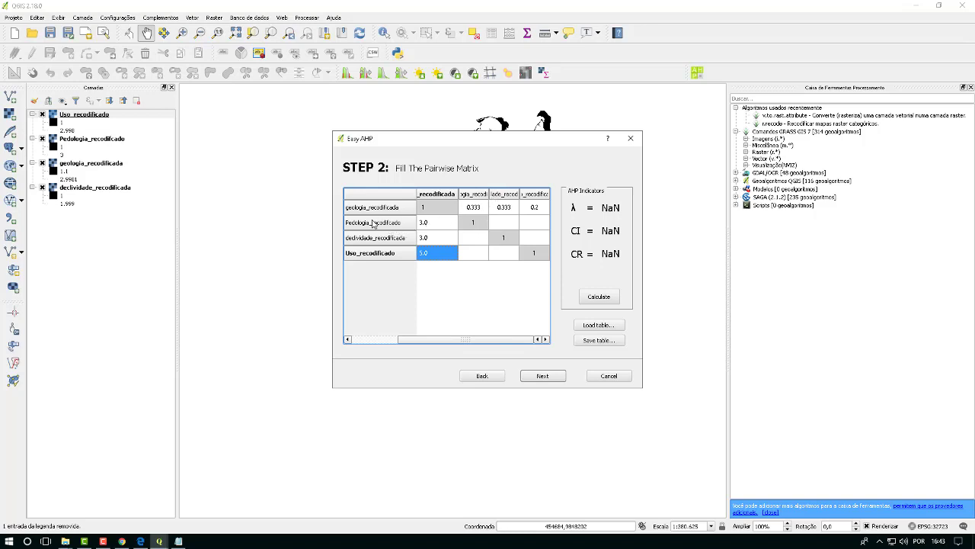
{"action": "left_click_drag", "start_coordinate": [520, 193], "coordinate": [553, 194]}
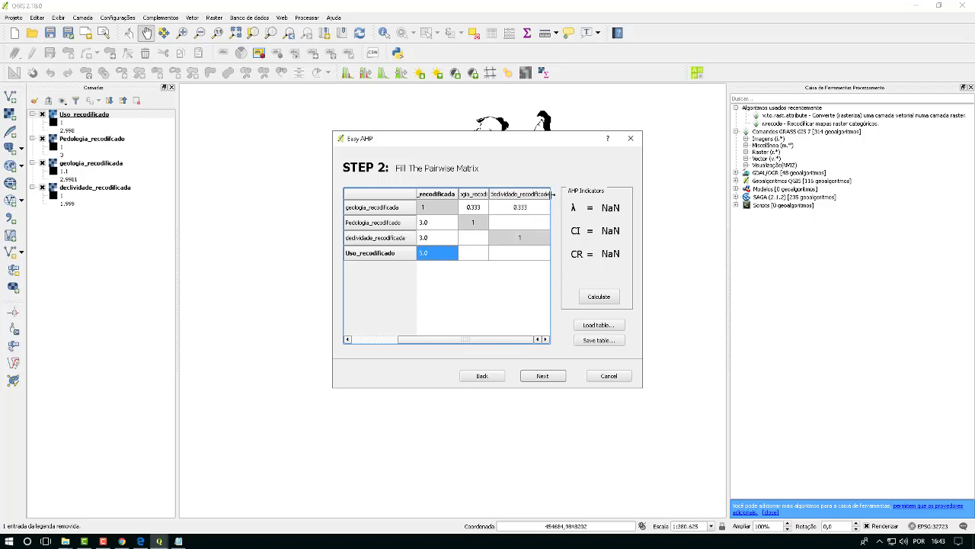
{"action": "left_click", "coordinate": [522, 221]}
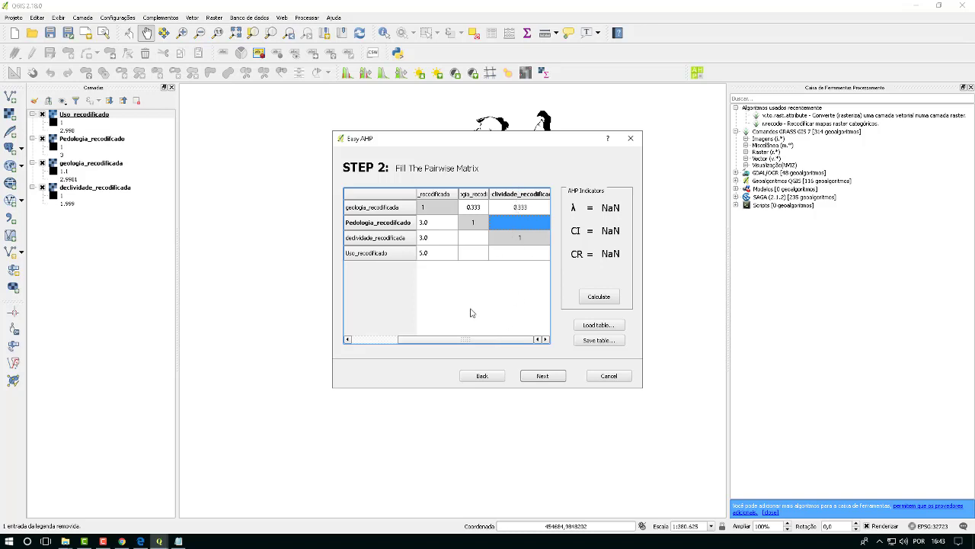
{"action": "left_click_drag", "start_coordinate": [476, 344], "coordinate": [409, 339]}
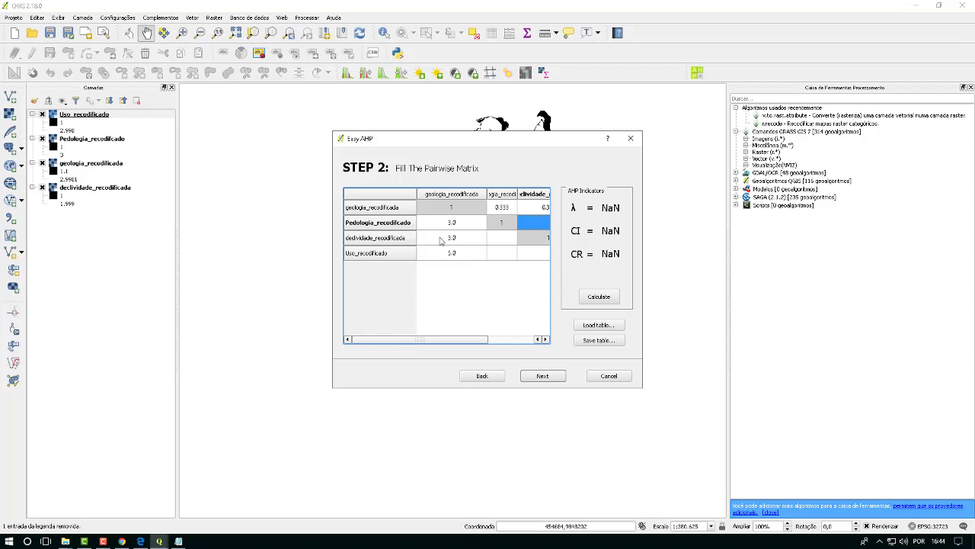
{"action": "left_click", "coordinate": [496, 240]}
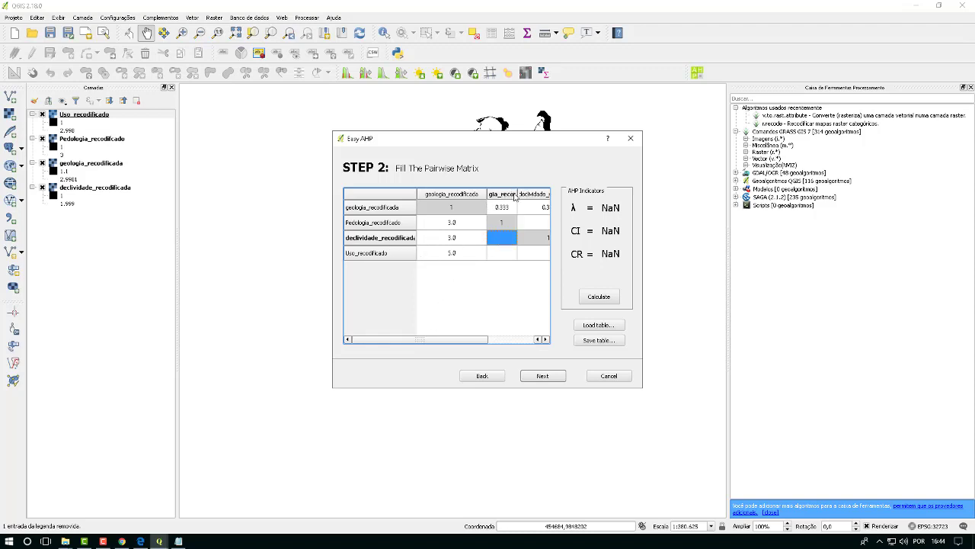
{"action": "left_click_drag", "start_coordinate": [518, 193], "coordinate": [541, 194]}
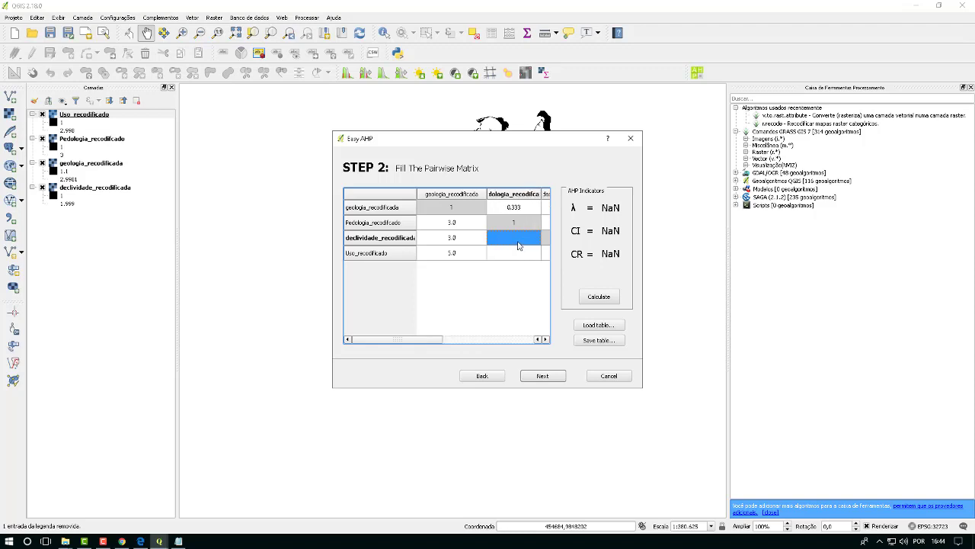
{"action": "type", "text": "3"}
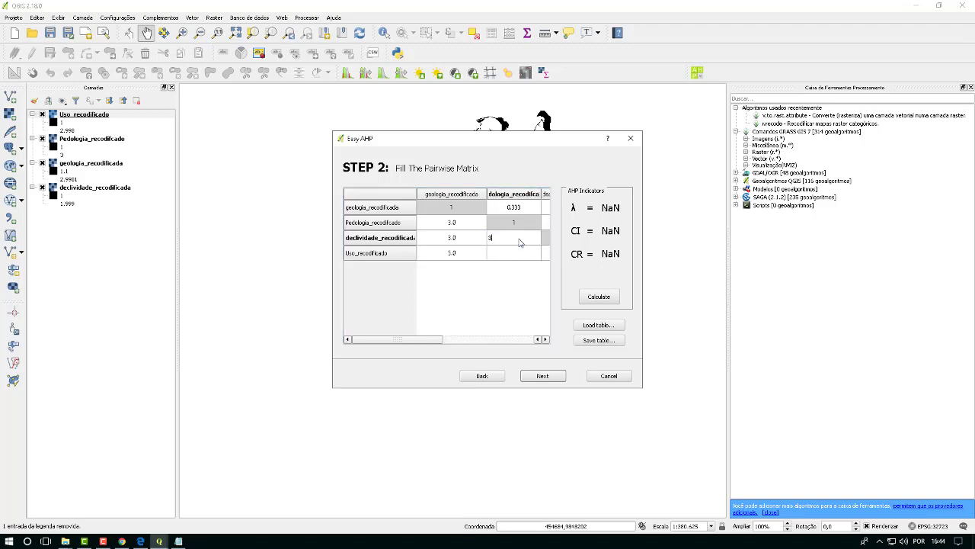
Widen the Pedologia_recodifcado column of the pairwise matrix and rate Uso_recodificado against Pedologia_recodifcado as 3
{"action": "left_click", "coordinate": [510, 255]}
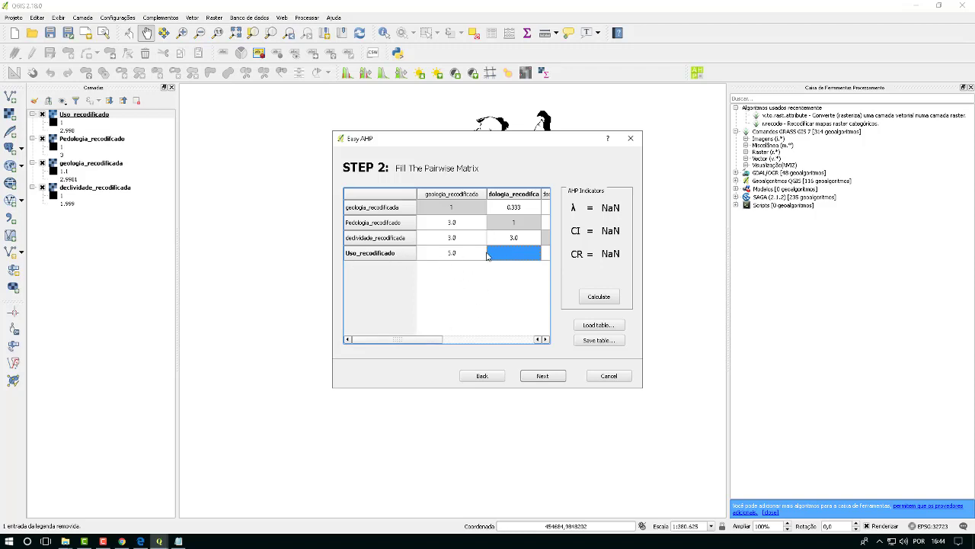
{"action": "left_click_drag", "start_coordinate": [486, 191], "coordinate": [525, 194]}
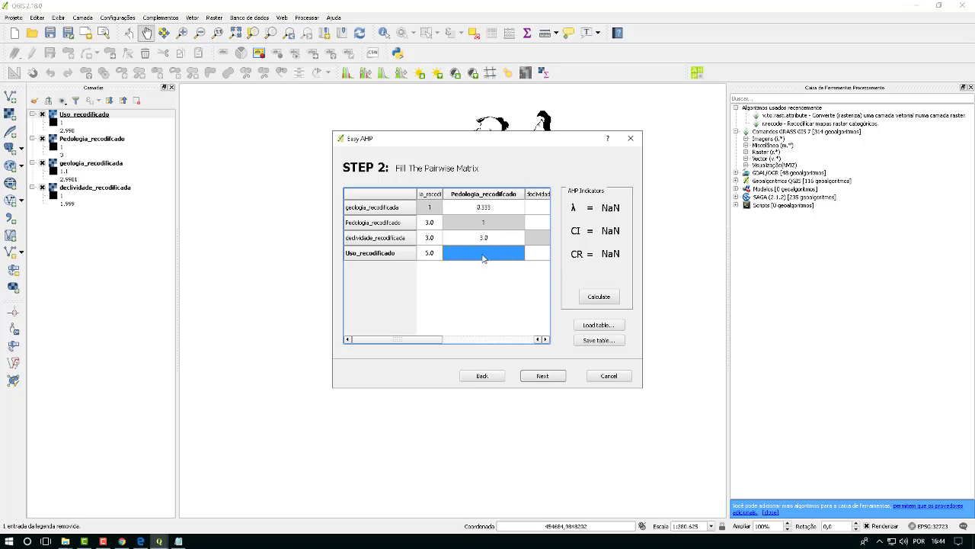
{"action": "type", "text": "3"}
{"action": "key", "text": "Return"}
{"action": "left_click", "coordinate": [448, 340]}
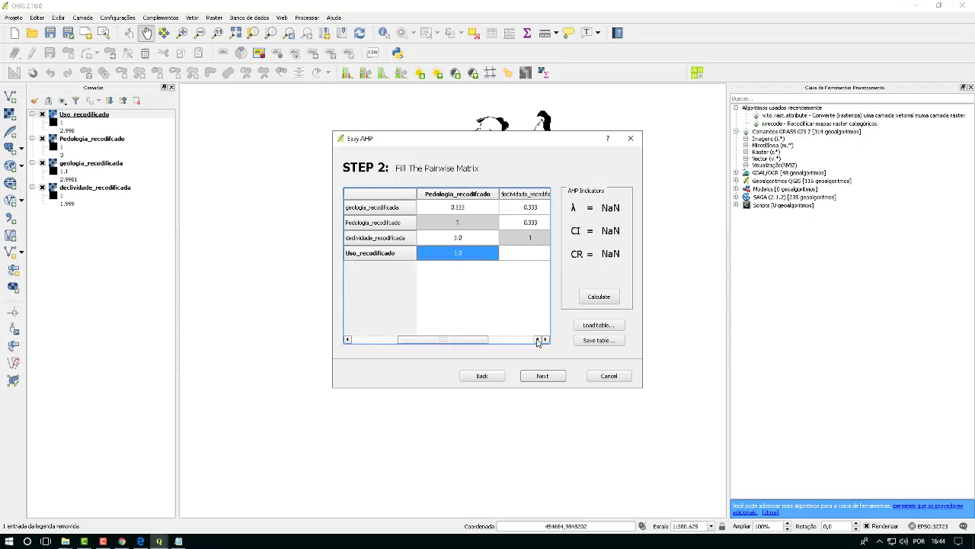
Narrow the Pedologia_recodifcado column and rate Uso_recodificado against declividade_recodificada as 3
{"action": "scroll", "coordinate": [538, 342], "scroll_direction": "left", "scroll_amount": 1}
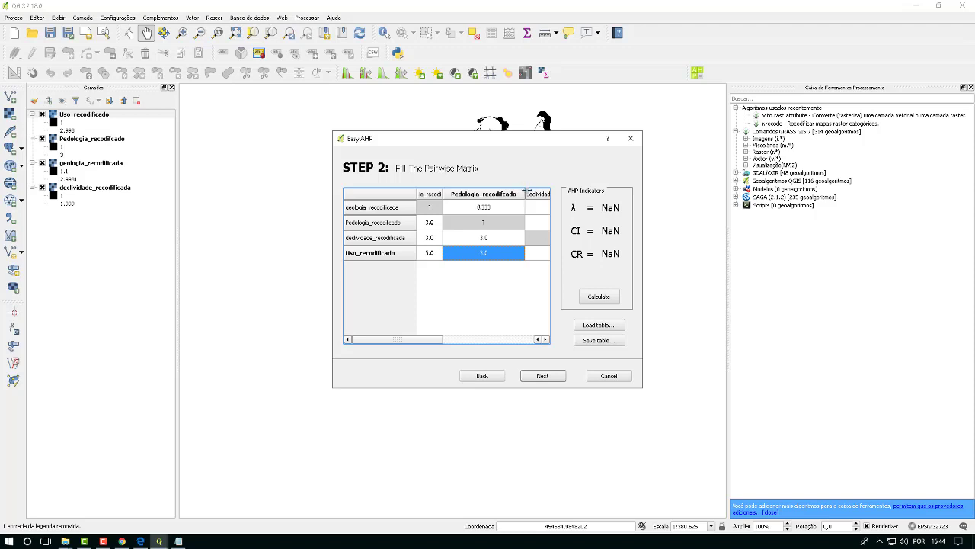
{"action": "left_click_drag", "start_coordinate": [525, 194], "coordinate": [484, 193]}
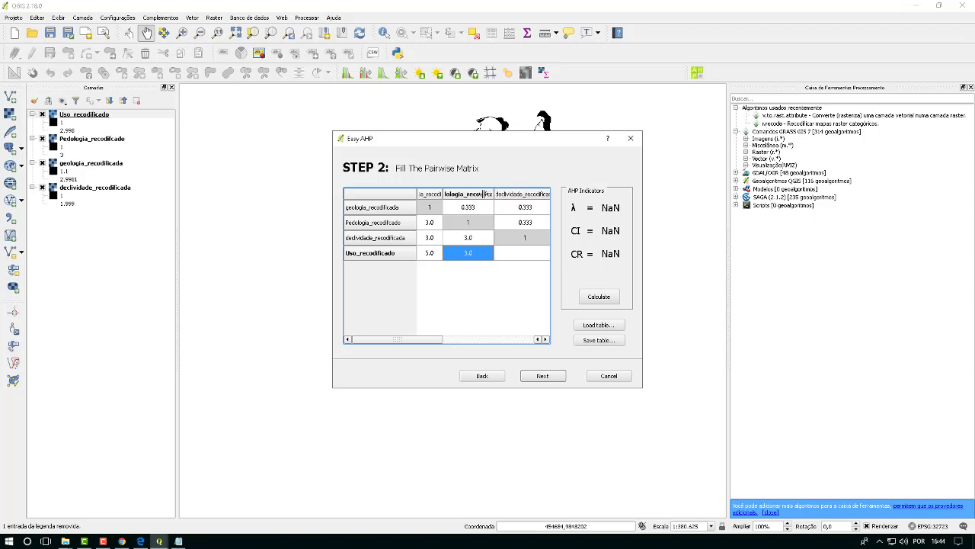
{"action": "left_click", "coordinate": [513, 253]}
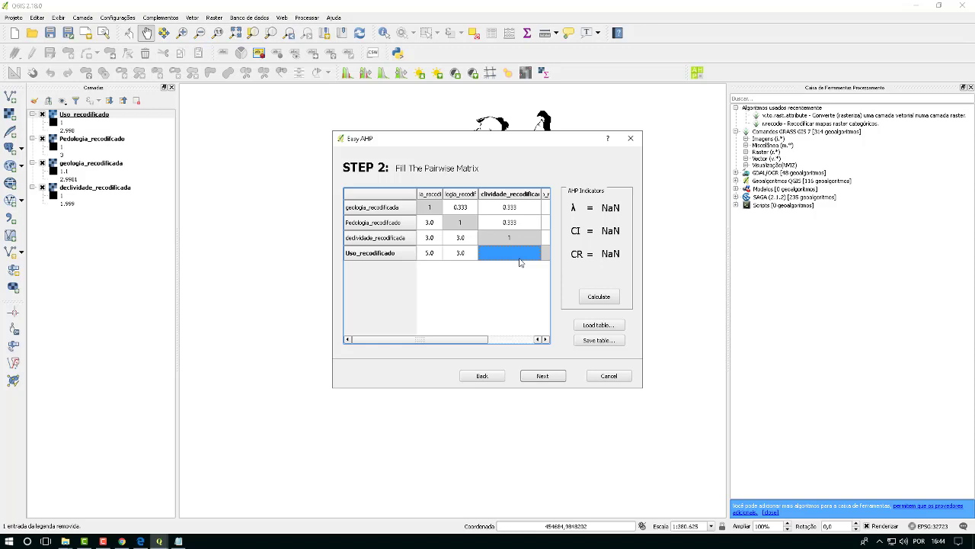
{"action": "type", "text": "5"}
{"action": "key", "text": "Return"}
{"action": "left_click", "coordinate": [545, 339]}
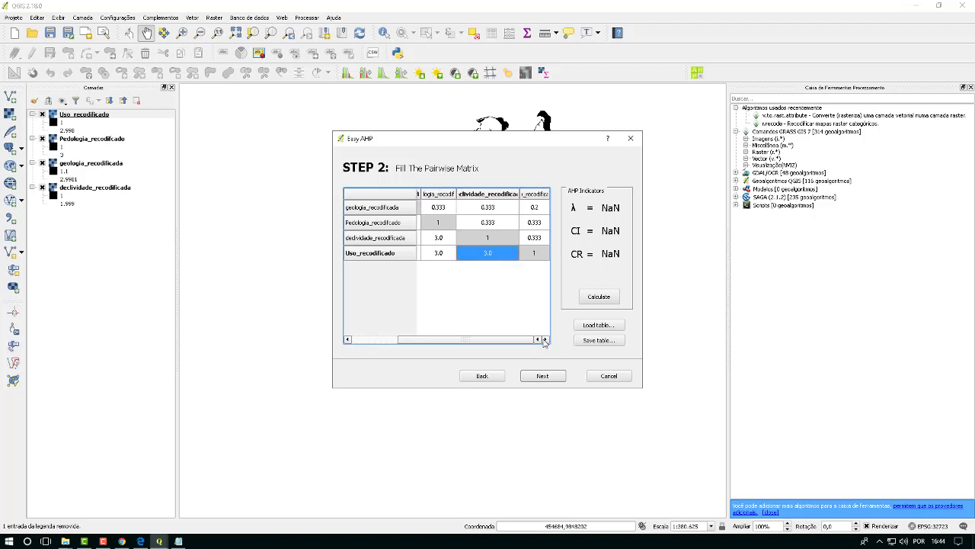
Narrow the declividade_recodificada column, calculate the AHP indicators for the completed matrix and proceed to the Weighted Linear Combination
{"action": "left_click_drag", "start_coordinate": [524, 341], "coordinate": [465, 341]}
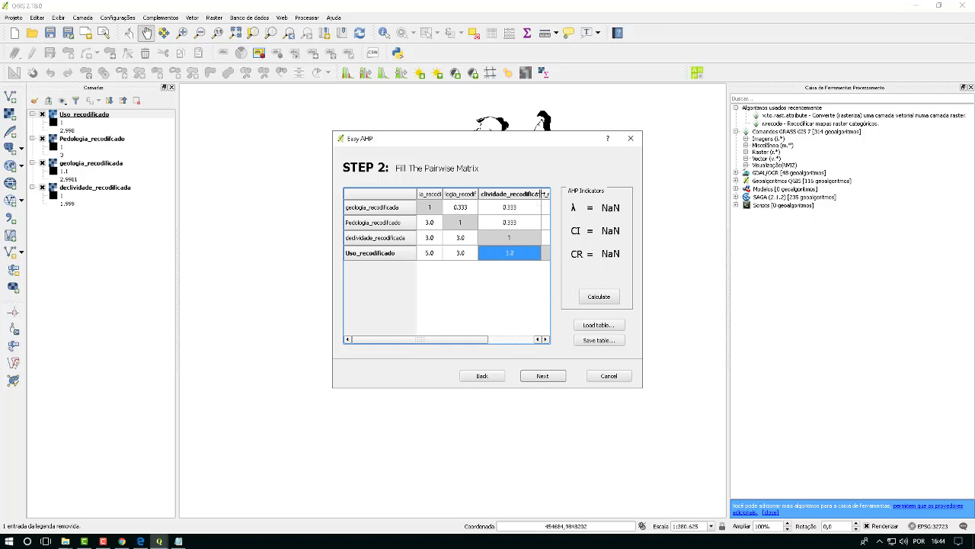
{"action": "left_click_drag", "start_coordinate": [540, 194], "coordinate": [508, 194]}
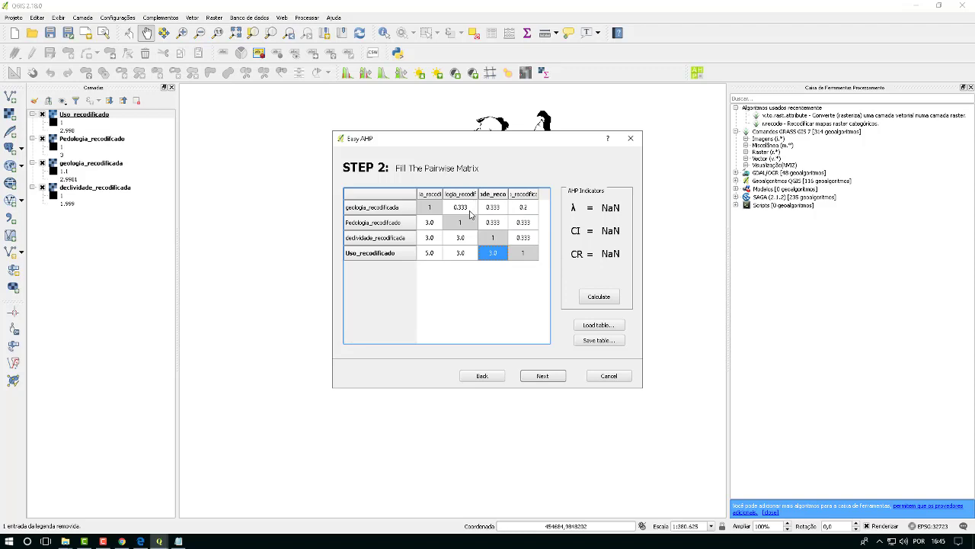
{"action": "left_click", "coordinate": [594, 298]}
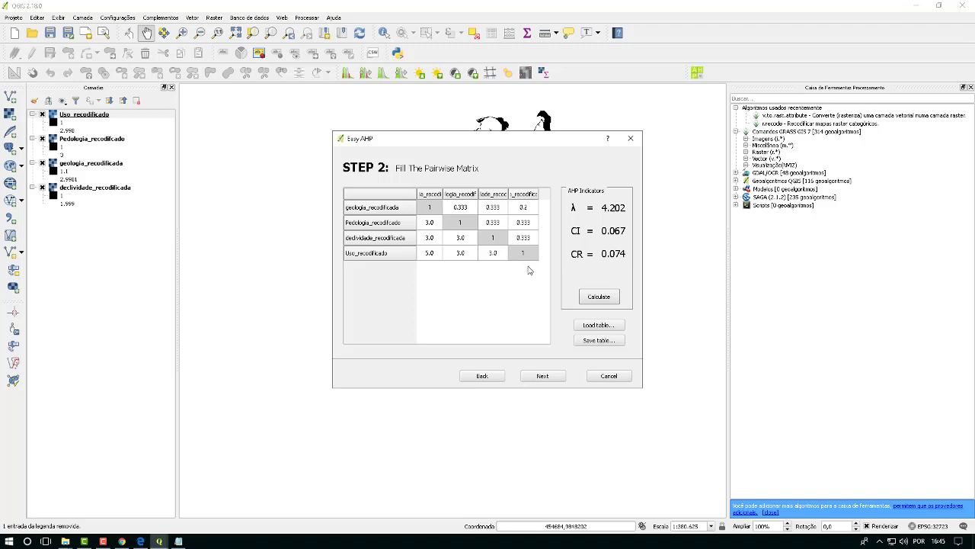
{"action": "left_click", "coordinate": [606, 298]}
{"action": "left_click", "coordinate": [543, 376]}
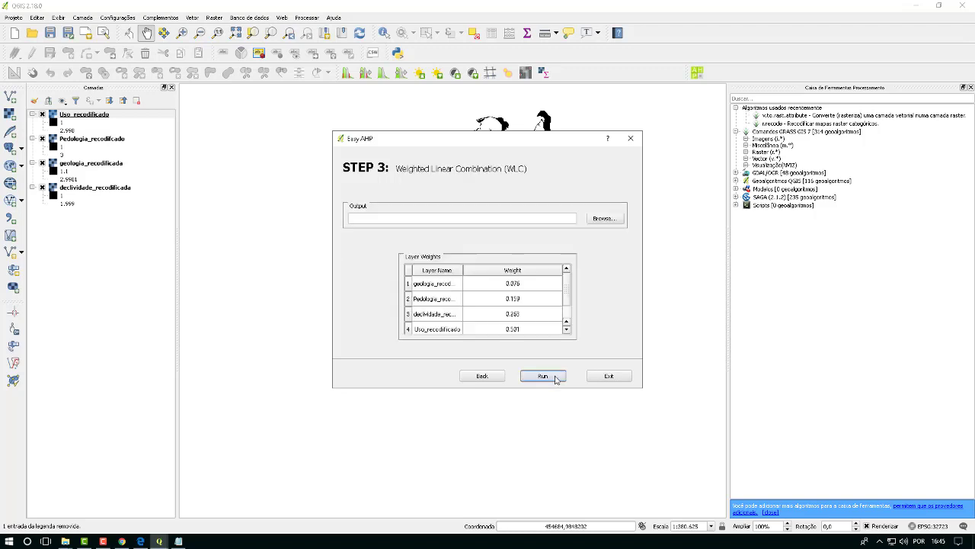
Set the Weighted Linear Combination output to a GeoTIFF named ahp_final in the AHP folder and run it
{"action": "scroll", "coordinate": [571, 298], "scroll_direction": "down", "scroll_amount": 1}
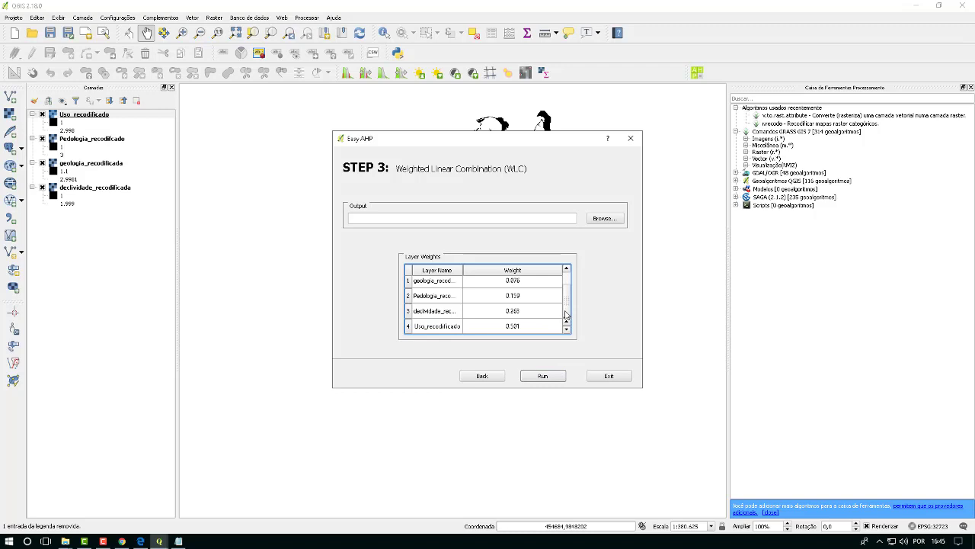
{"action": "scroll", "coordinate": [570, 305], "scroll_direction": "up", "scroll_amount": 1}
{"action": "scroll", "coordinate": [570, 297], "scroll_direction": "down", "scroll_amount": 1}
{"action": "left_click_drag", "start_coordinate": [570, 320], "coordinate": [572, 289]}
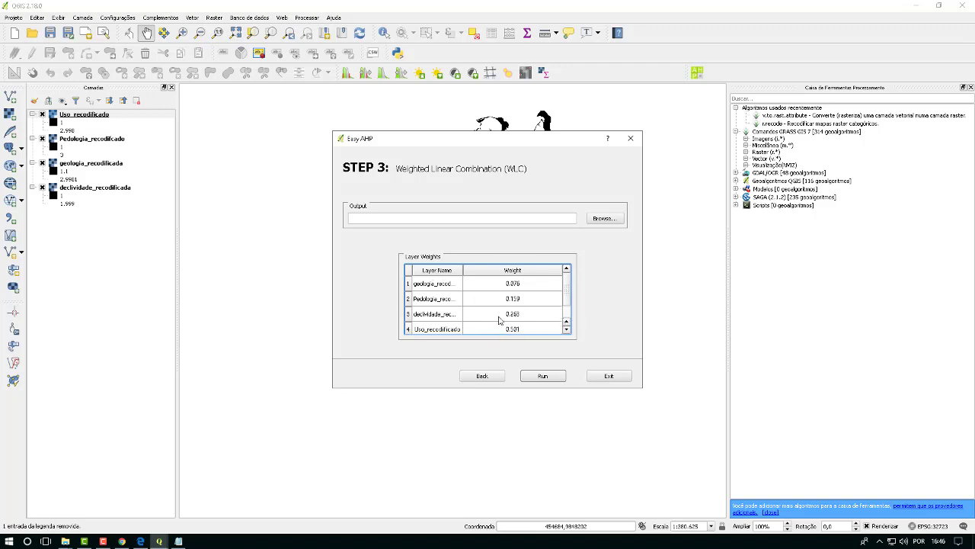
{"action": "left_click_drag", "start_coordinate": [571, 285], "coordinate": [564, 323]}
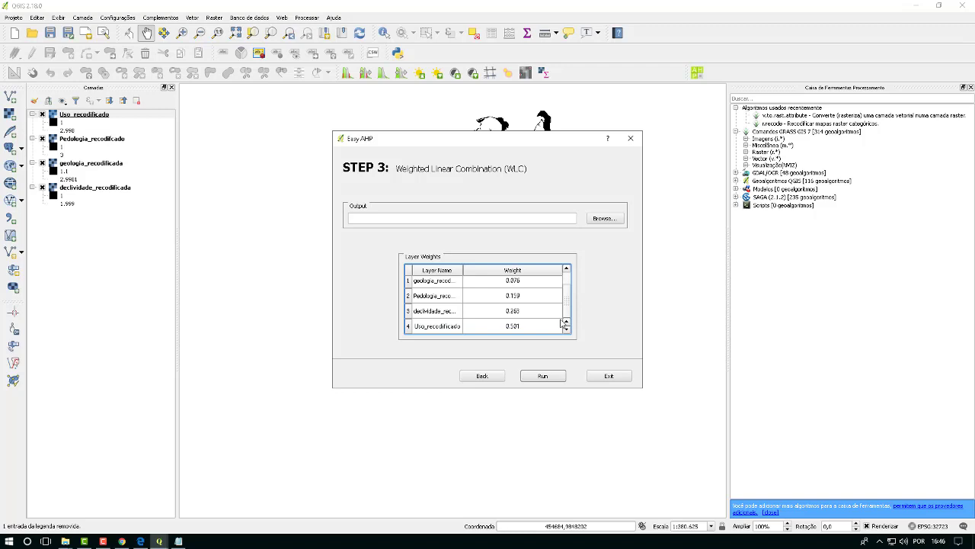
{"action": "left_click", "coordinate": [591, 221]}
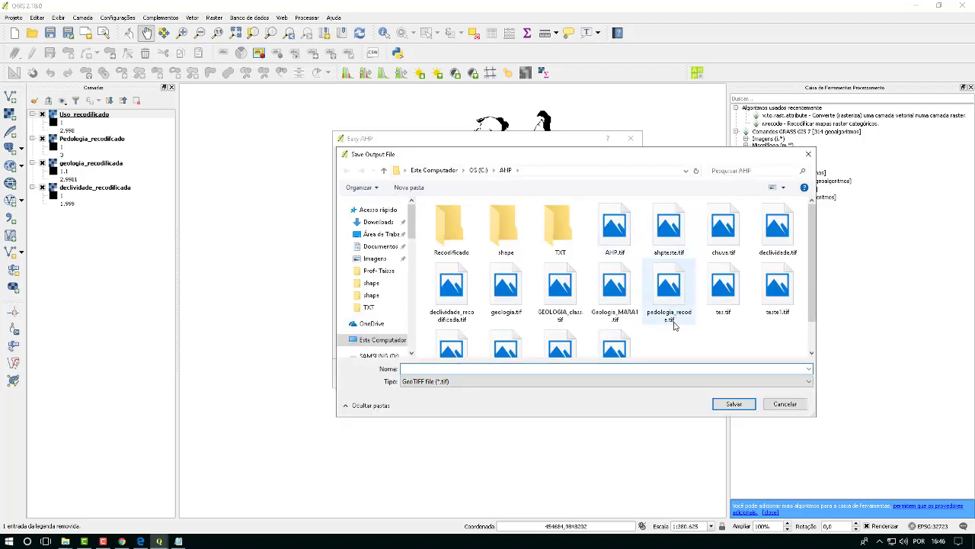
{"action": "type", "text": "ahp"}
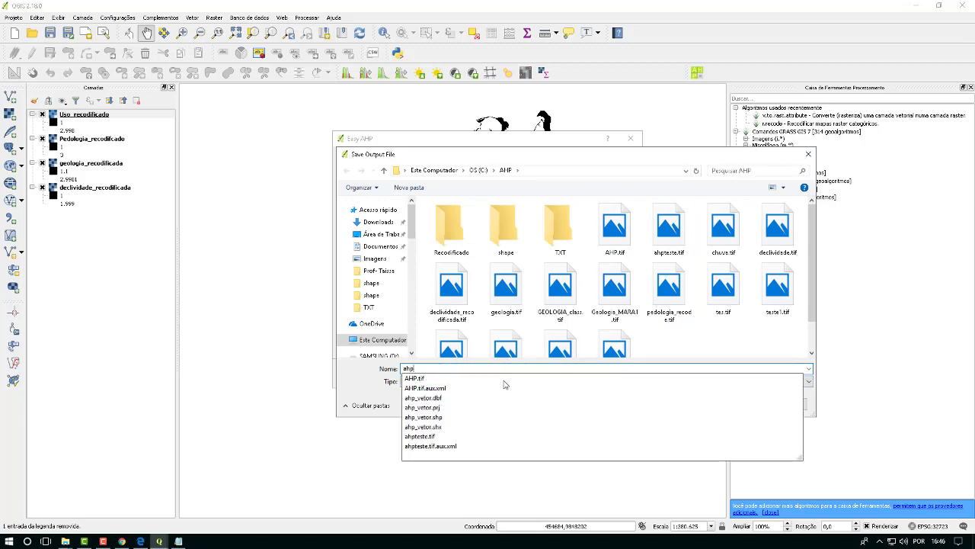
{"action": "type", "text": "_final"}
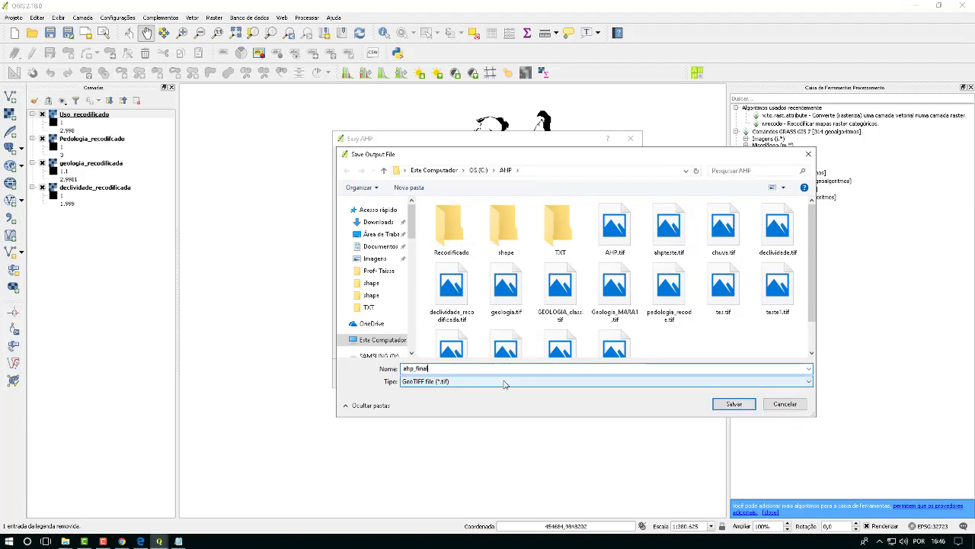
{"action": "left_click", "coordinate": [734, 404]}
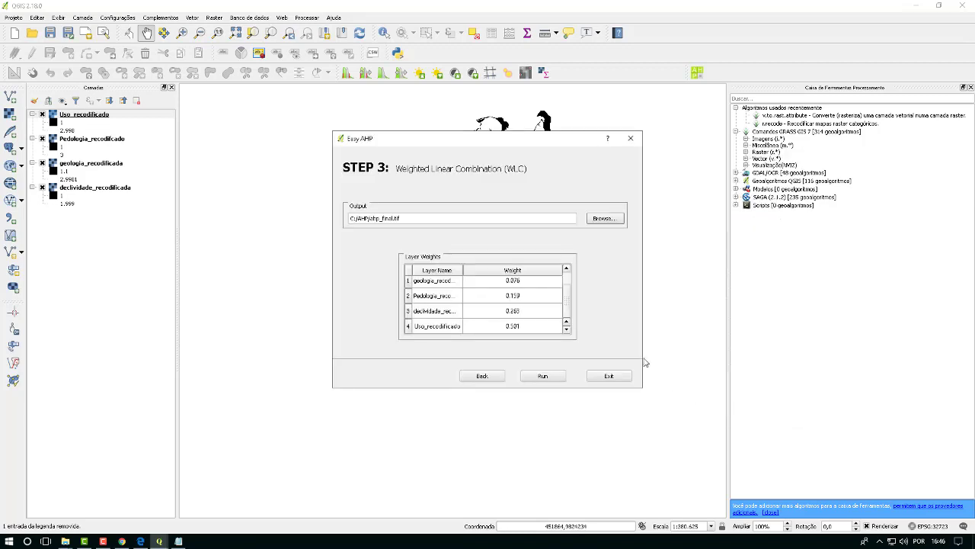
{"action": "left_click", "coordinate": [562, 376]}
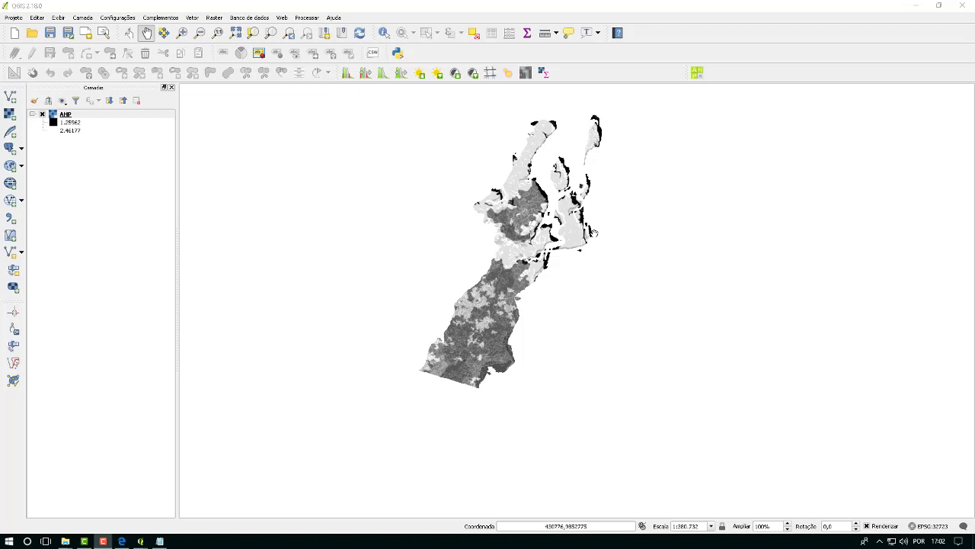
{"action": "left_click_drag", "start_coordinate": [510, 247], "coordinate": [511, 234]}
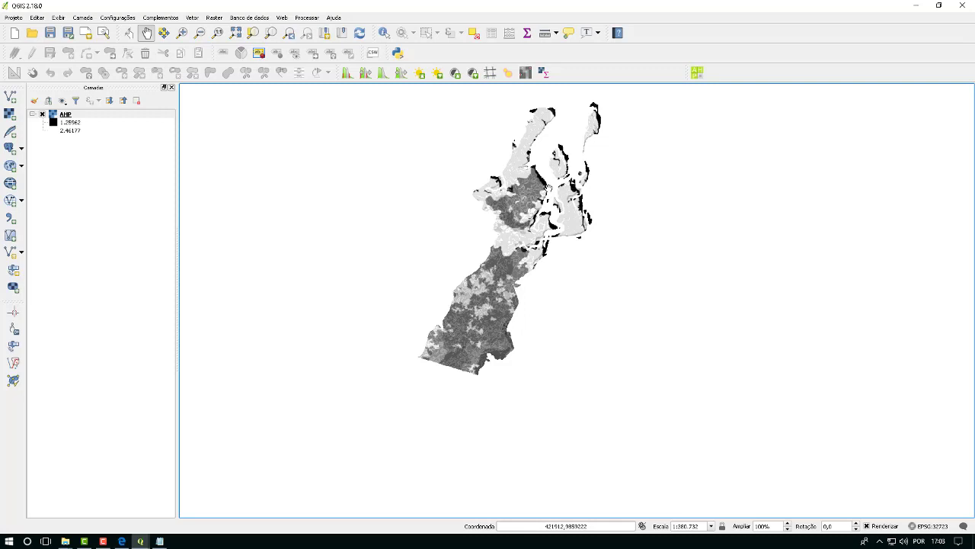
{"action": "left_click_drag", "start_coordinate": [647, 259], "coordinate": [661, 276]}
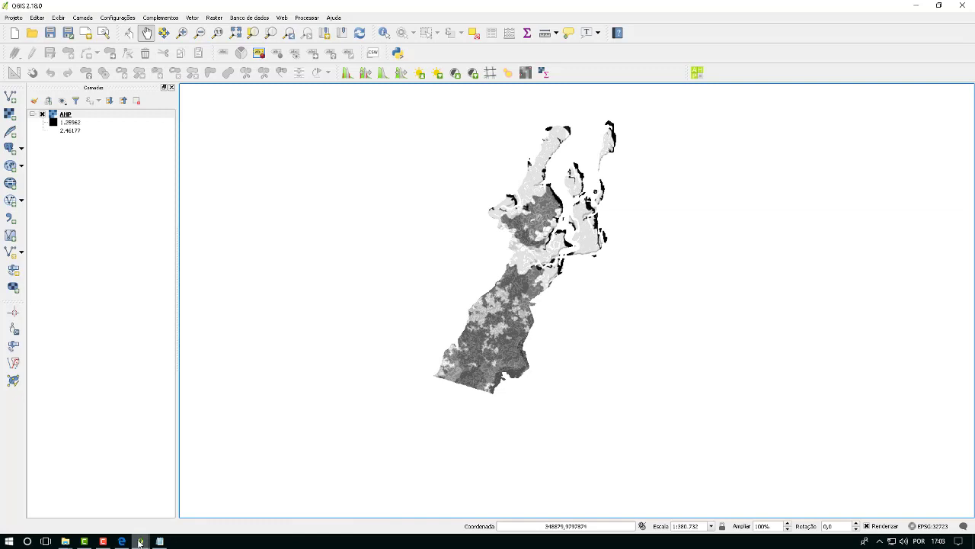
{"action": "mouse_move", "coordinate": [139, 543]}
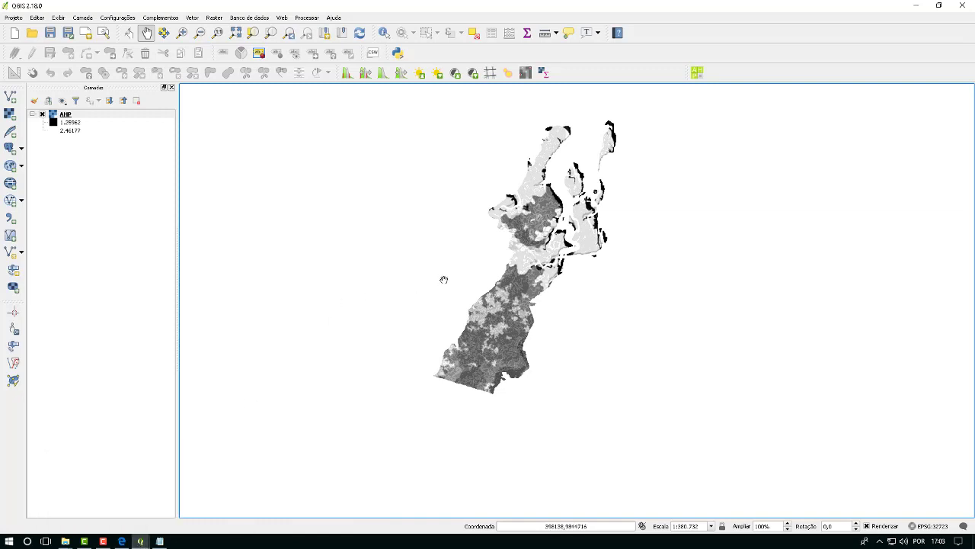